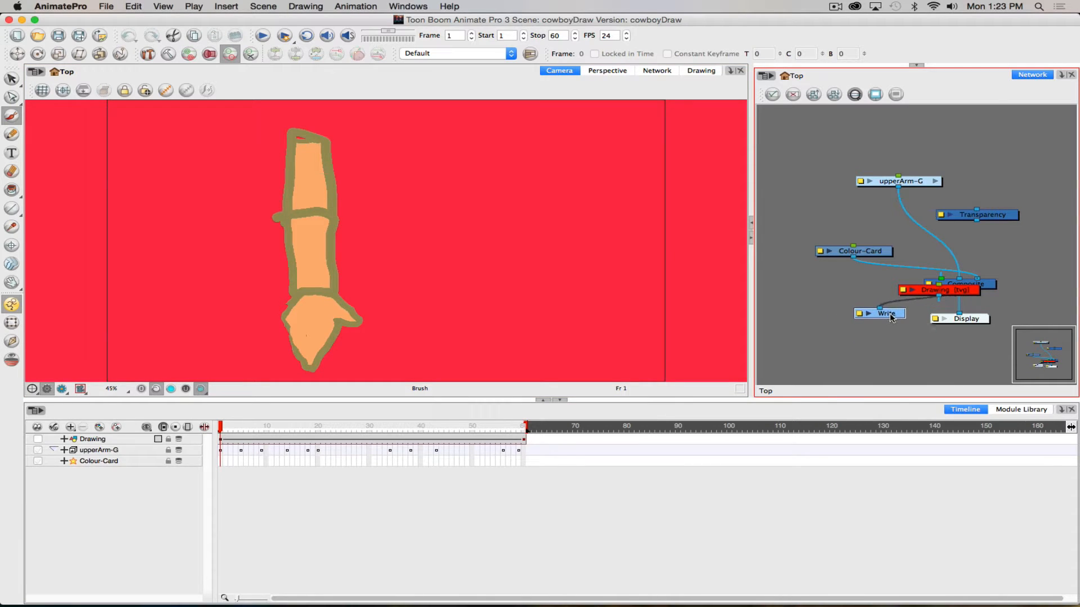
click(99, 5)
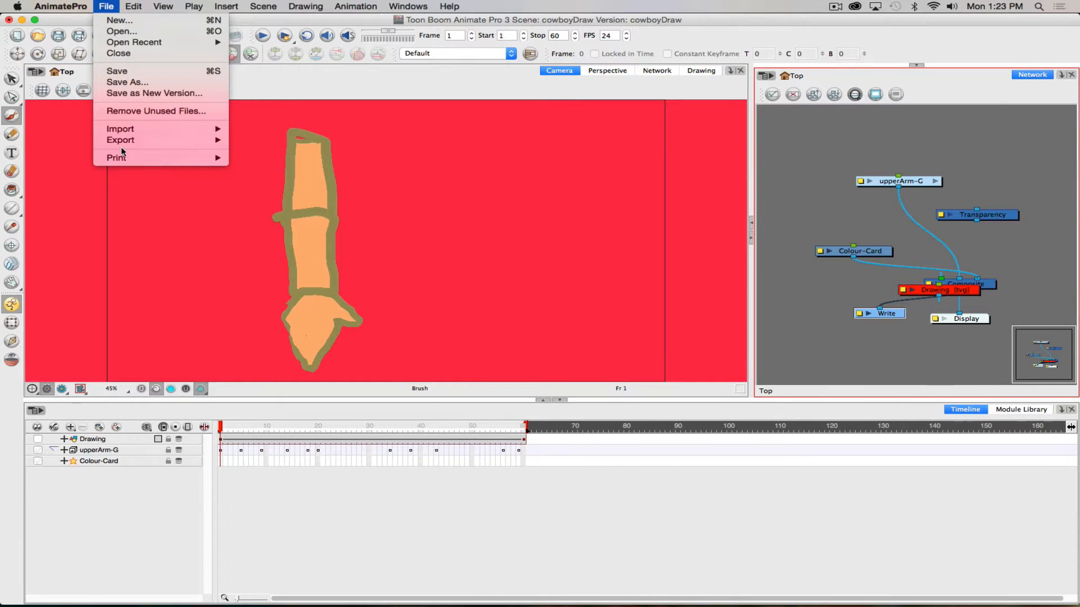
mouse_move(130, 141)
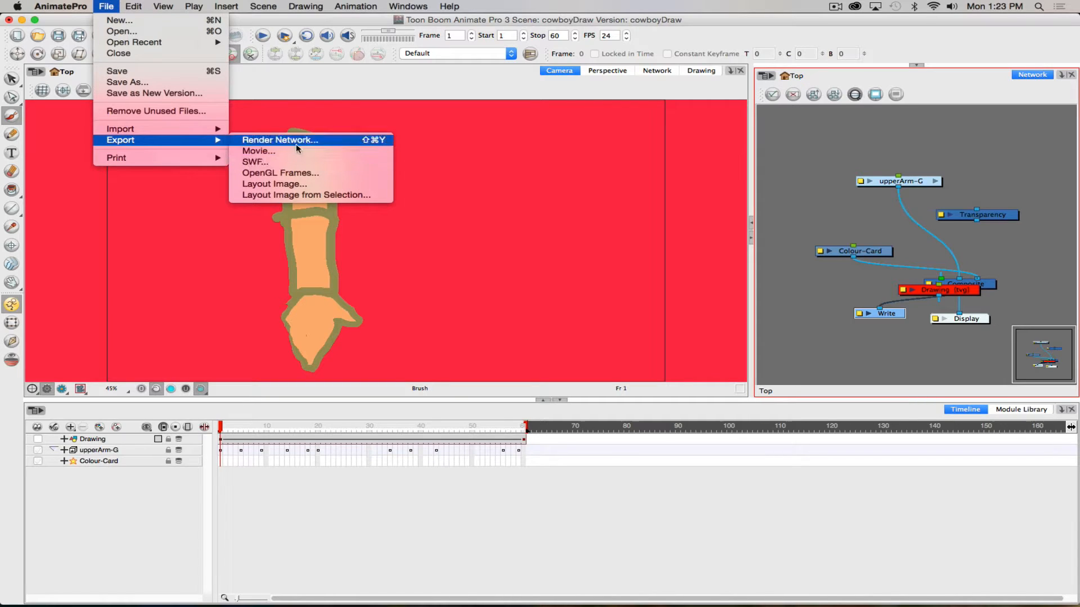
click(328, 139)
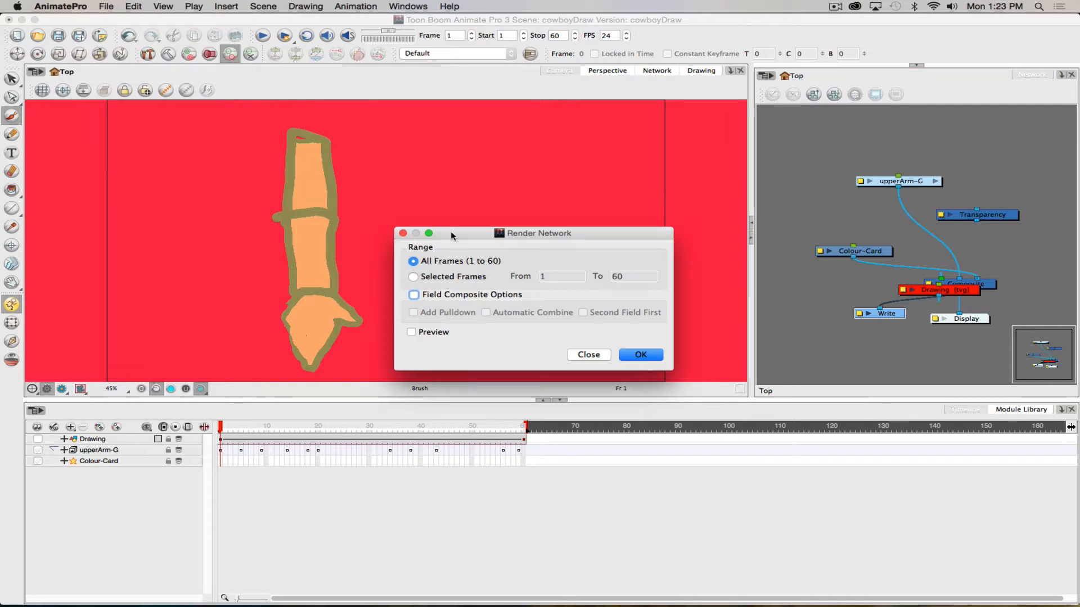
click(586, 355)
Step: Set the Write module's drawing folder to the frames folder on the Desktop
double_click(878, 313)
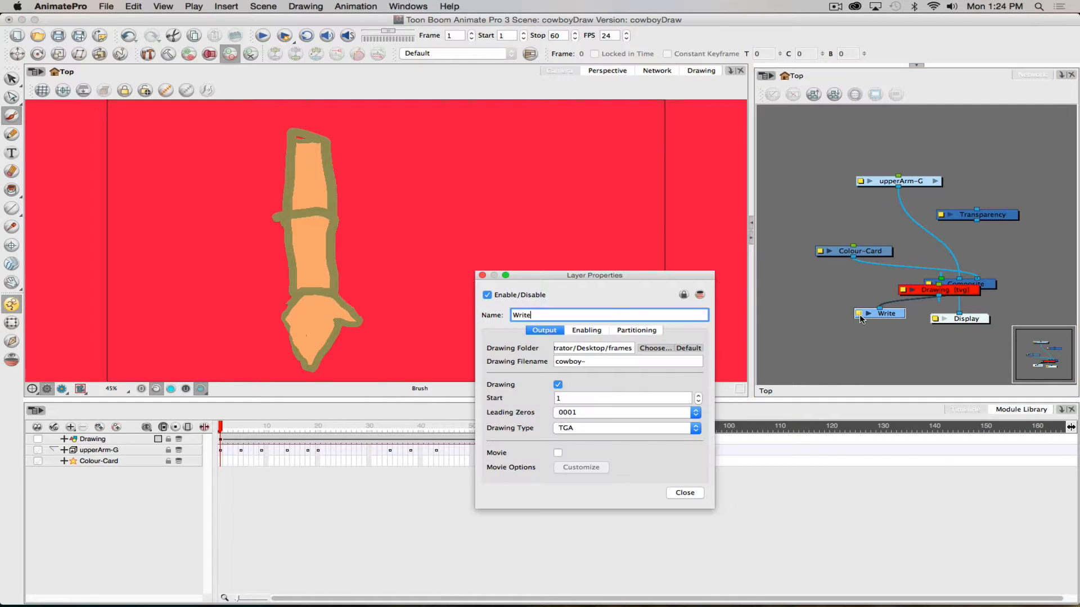
drag(566, 270, 521, 125)
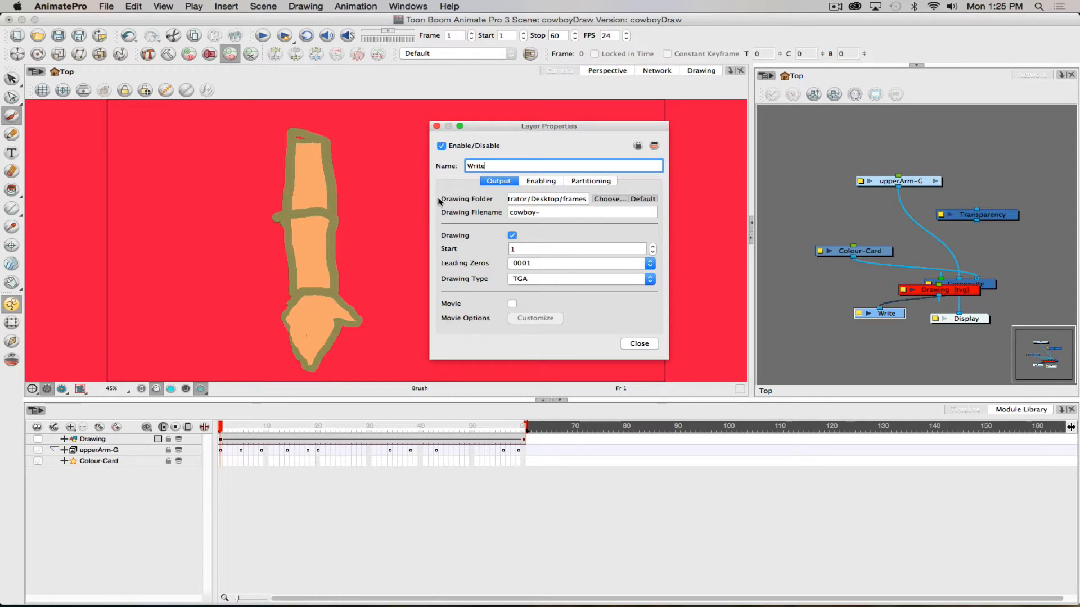
click(603, 198)
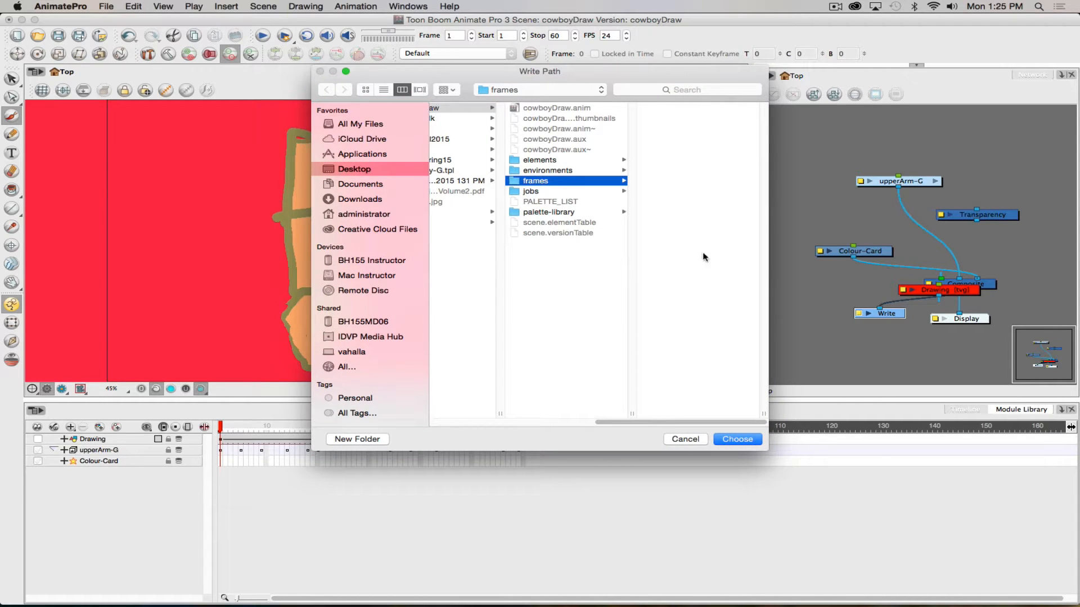
drag(696, 426, 666, 422)
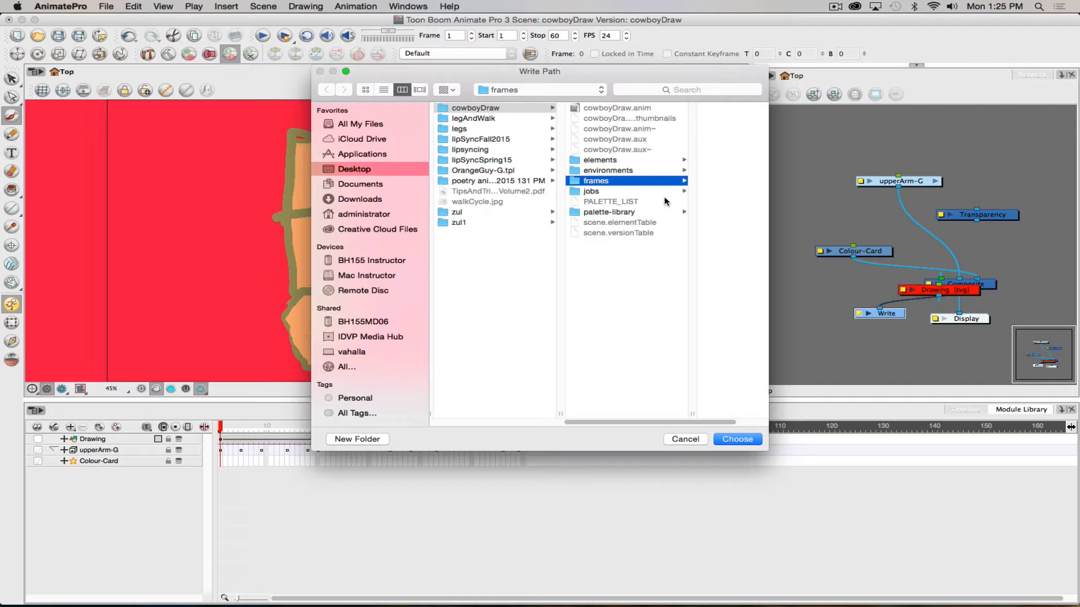
click(332, 167)
click(449, 149)
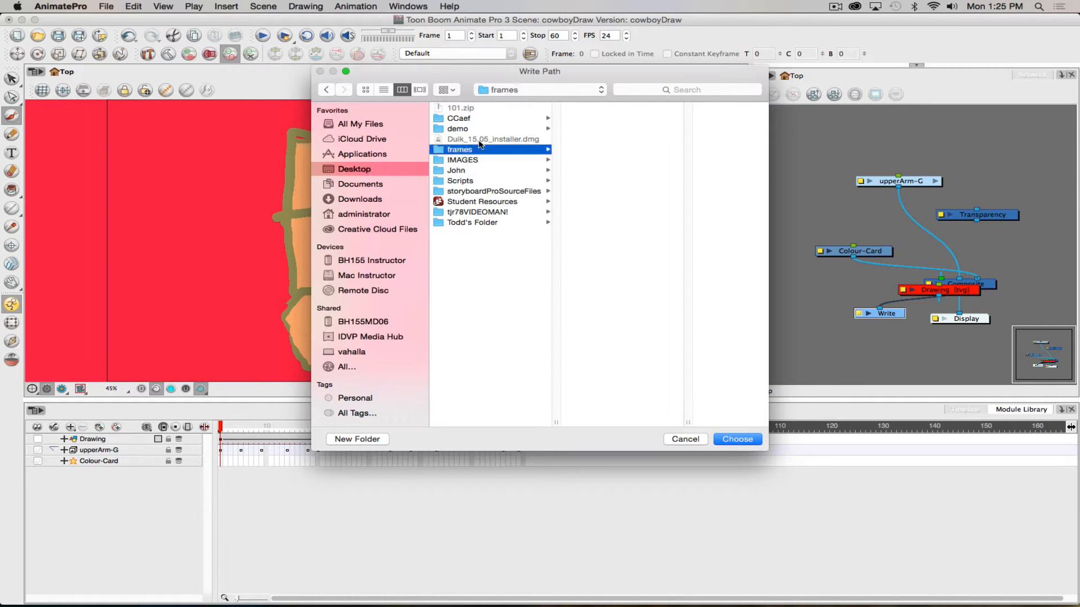
click(737, 439)
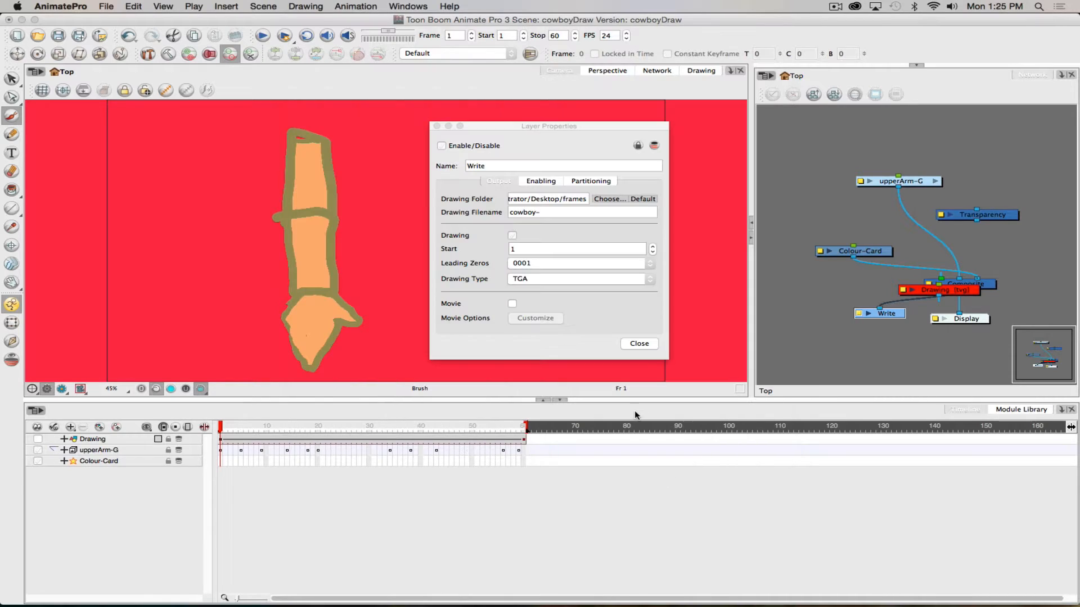
Step: Enter cowboy- as the Write module's drawing filename and close its properties
double_click(534, 212)
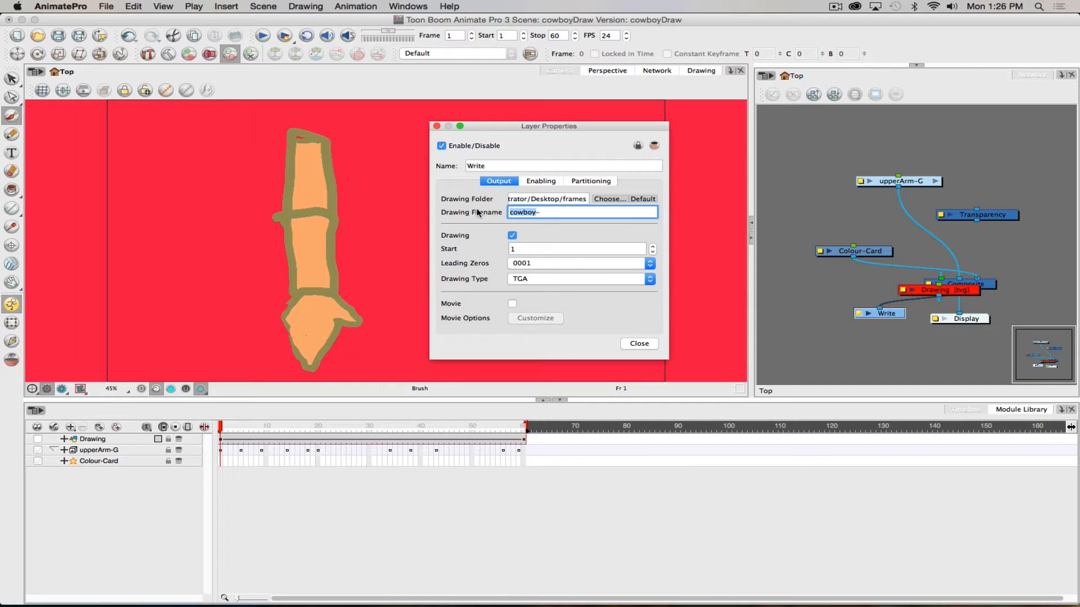
text(fra)
key(BackSpace)
key(BackSpace)
text(inal)
key(BackSpace)
key(BackSpace)
key(BackSpace)
key(BackSpace)
key(BackSpace)
text(cowboy)
click(640, 344)
Step: Render the network of the cowboyDraw scene for all frames, 1 to 60
click(105, 6)
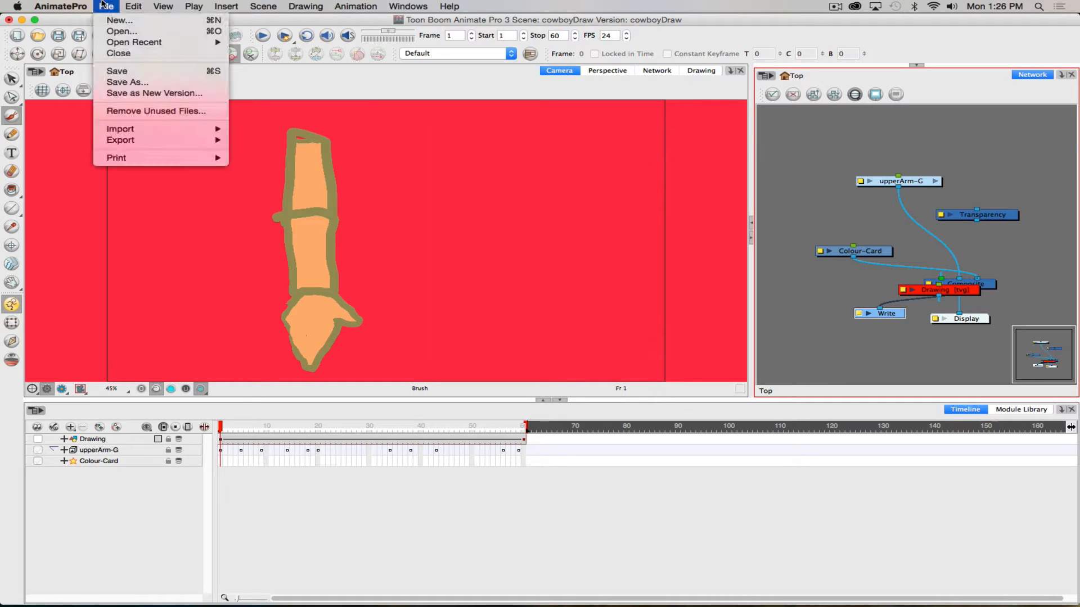
mouse_move(126, 143)
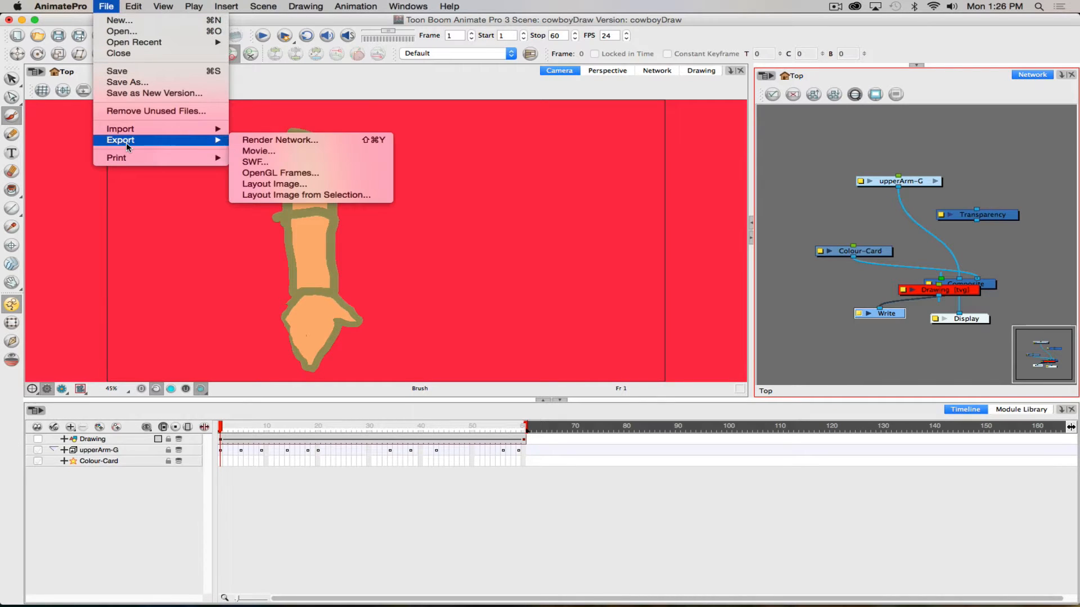
click(268, 139)
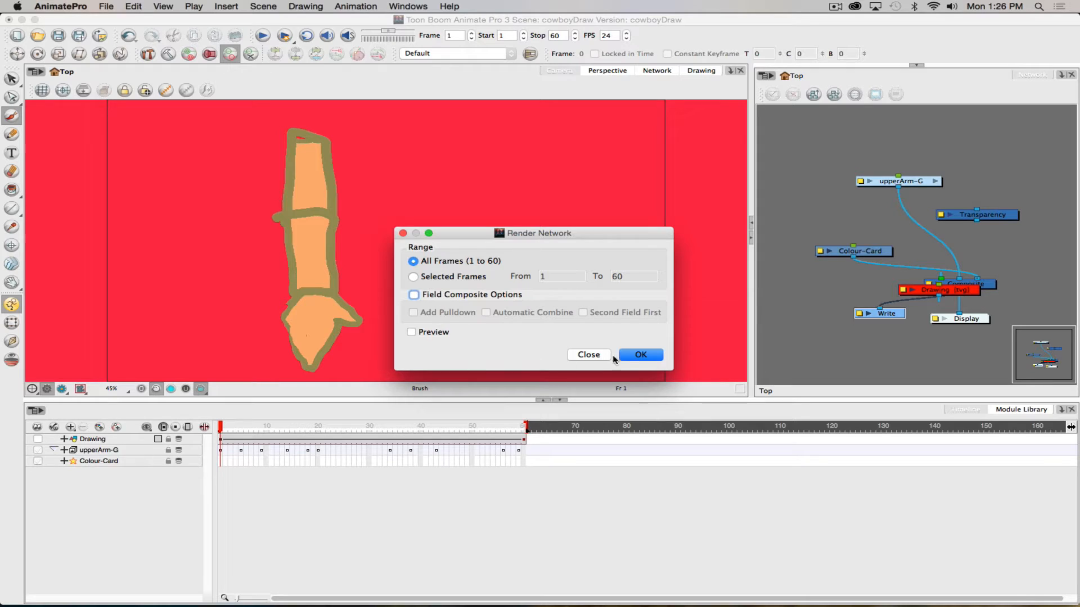
click(644, 356)
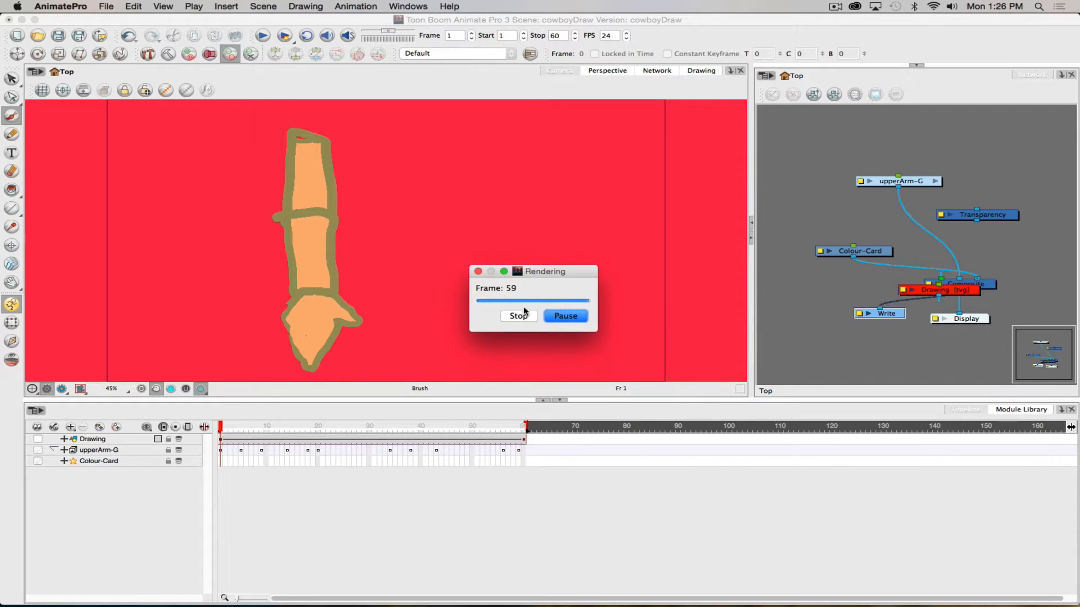
Step: Open the recent scene legs.anim without saving the changes in the cowboyDraw scene
click(105, 6)
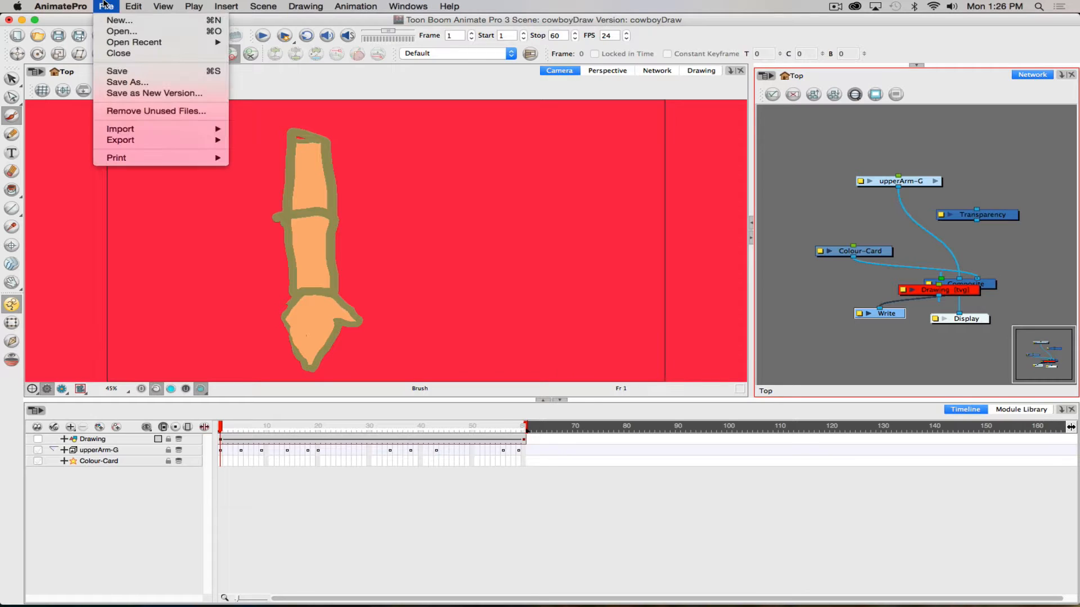
mouse_move(122, 43)
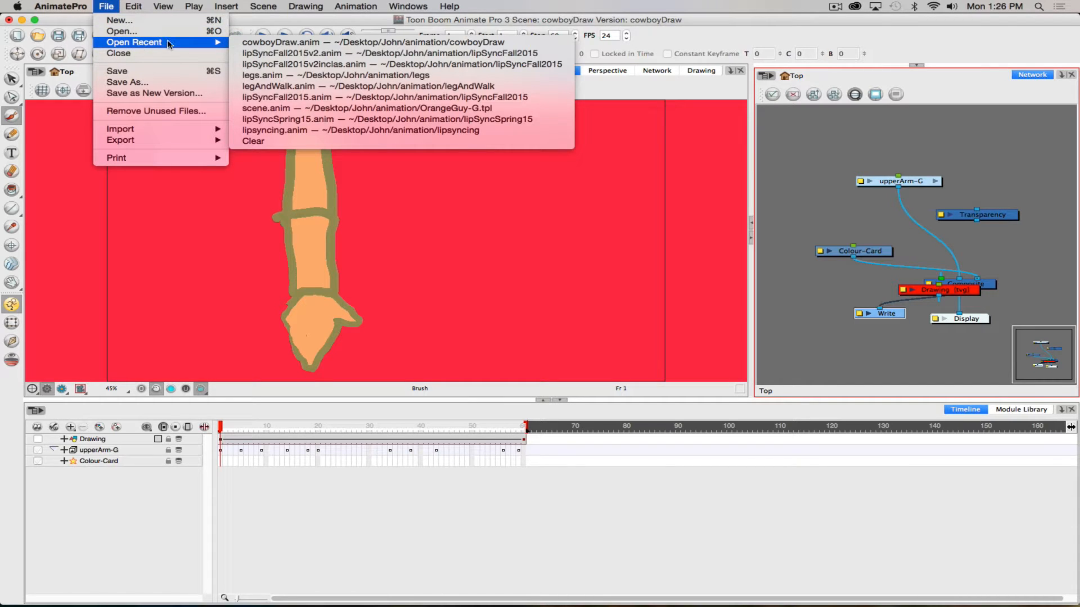
click(249, 77)
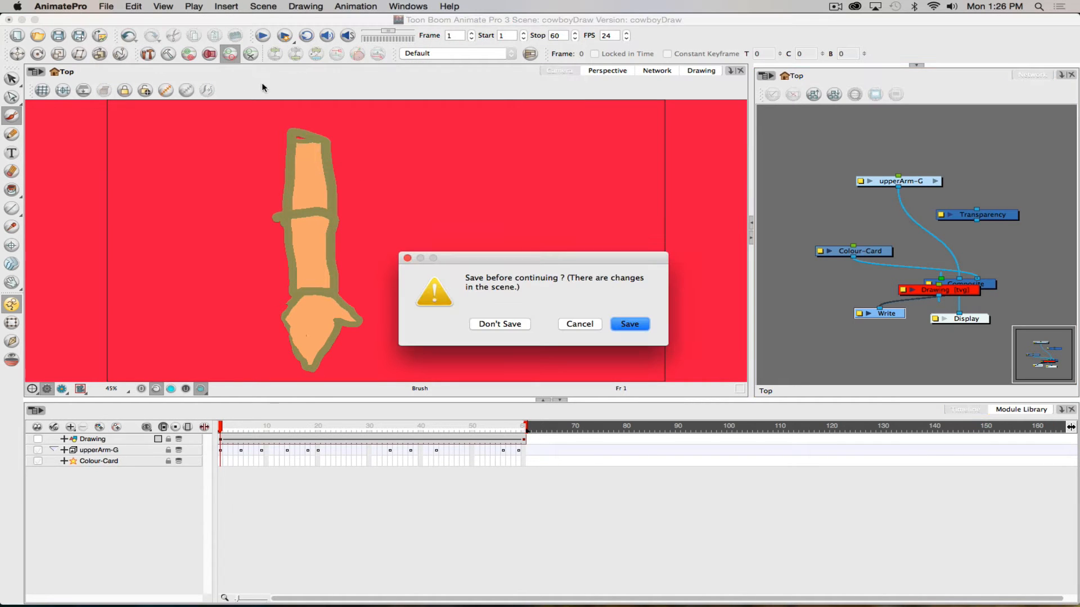
click(495, 325)
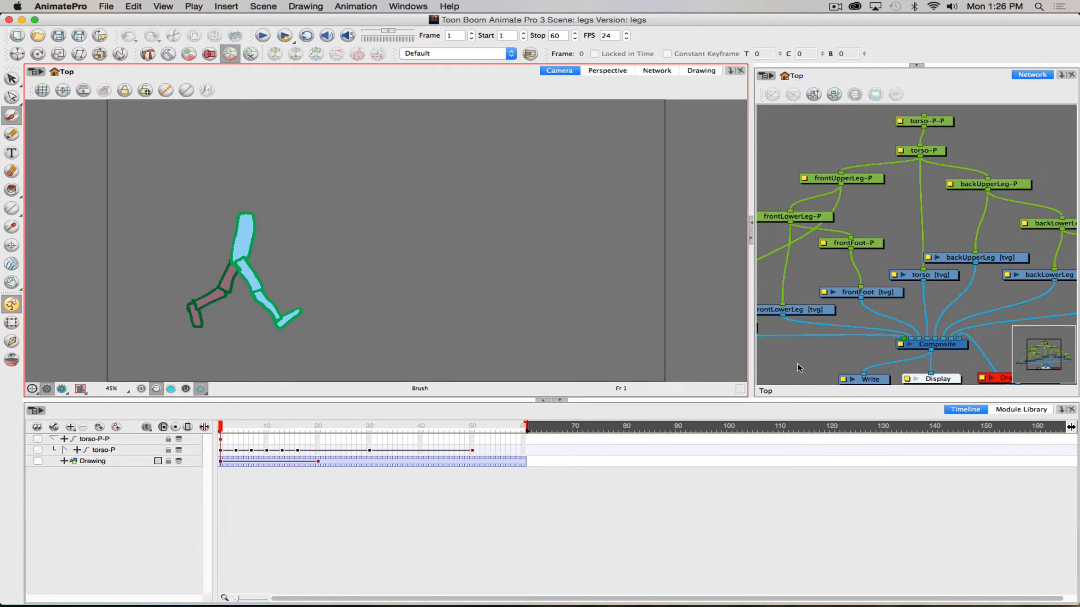
Step: Add a new drawing layer and a Colour-Card layer to the legs scene
click(797, 363)
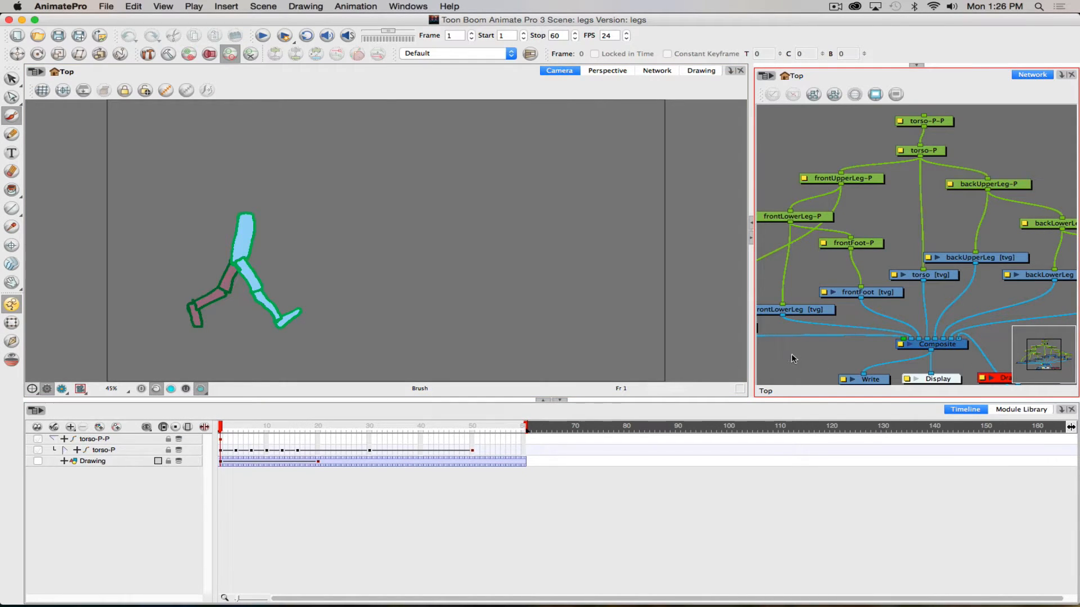
click(100, 429)
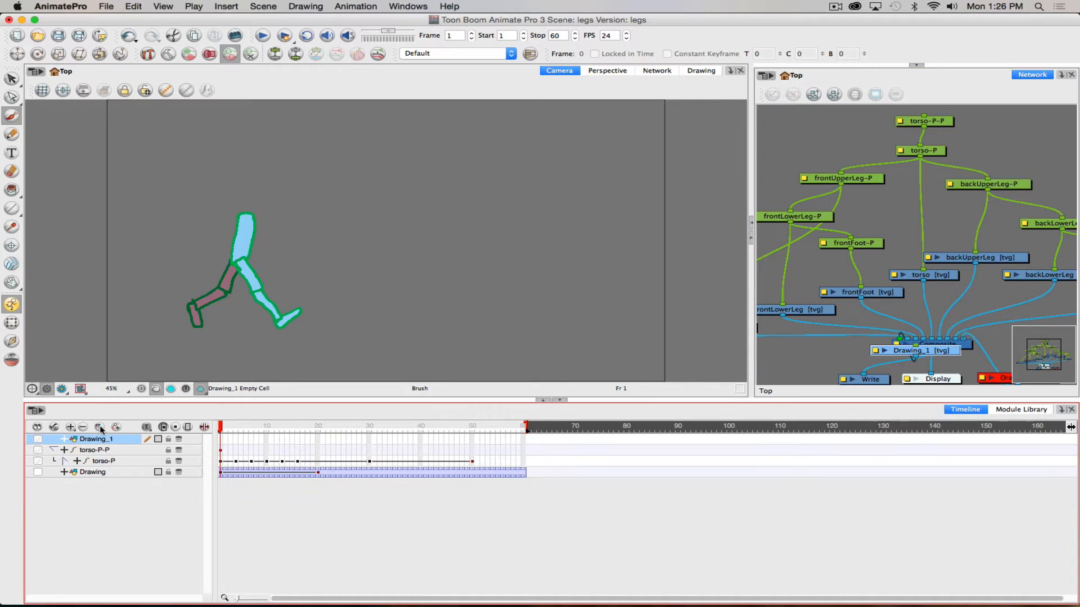
click(70, 427)
click(81, 449)
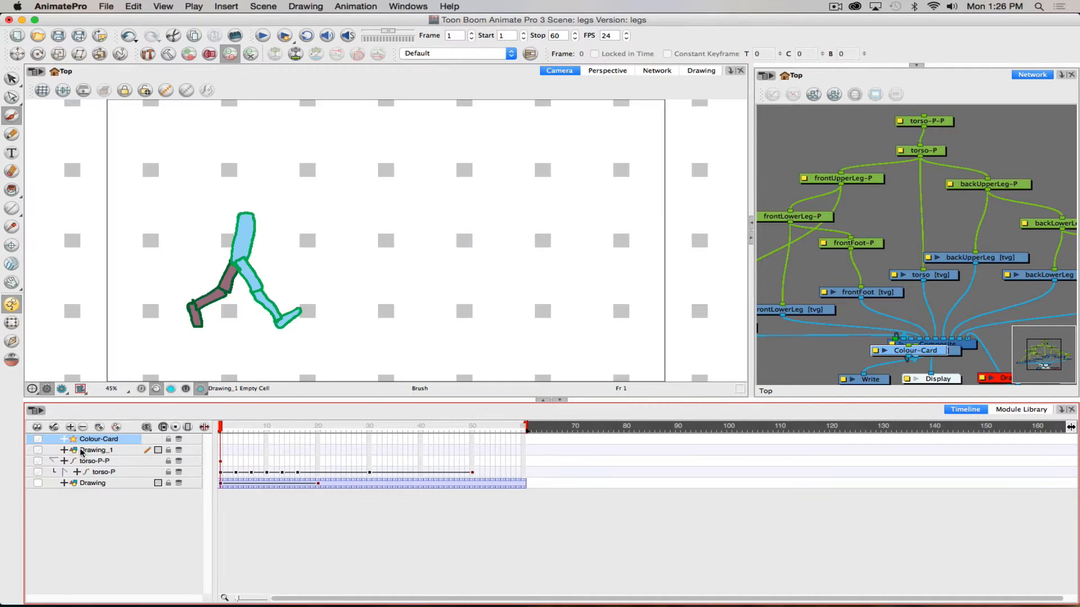
Step: Set the Colour-Card's colour to a pale lavender with red 178, green 176 and blue 219
click(875, 351)
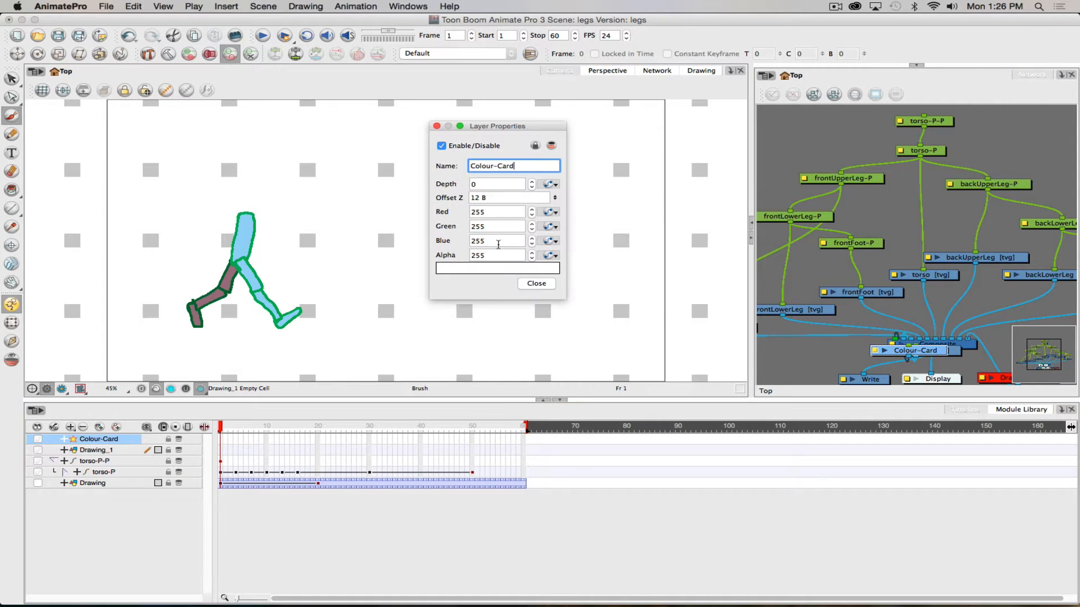
click(498, 268)
mouse_move(497, 268)
mouse_down()
mouse_move(510, 294)
mouse_move(501, 298)
mouse_move(510, 268)
mouse_move(450, 258)
mouse_up()
drag(464, 209, 497, 206)
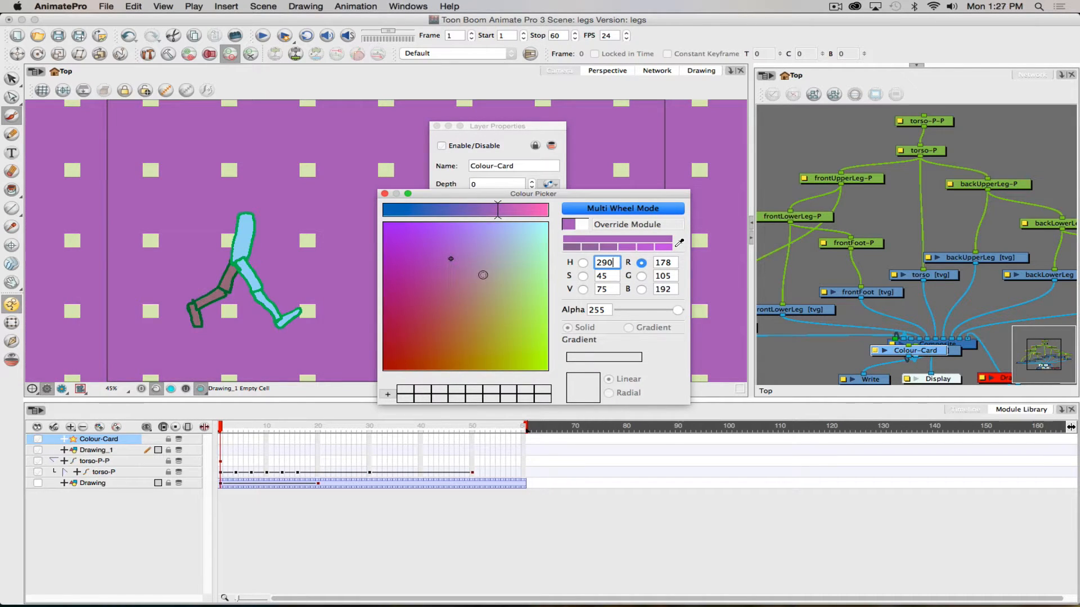
click(495, 243)
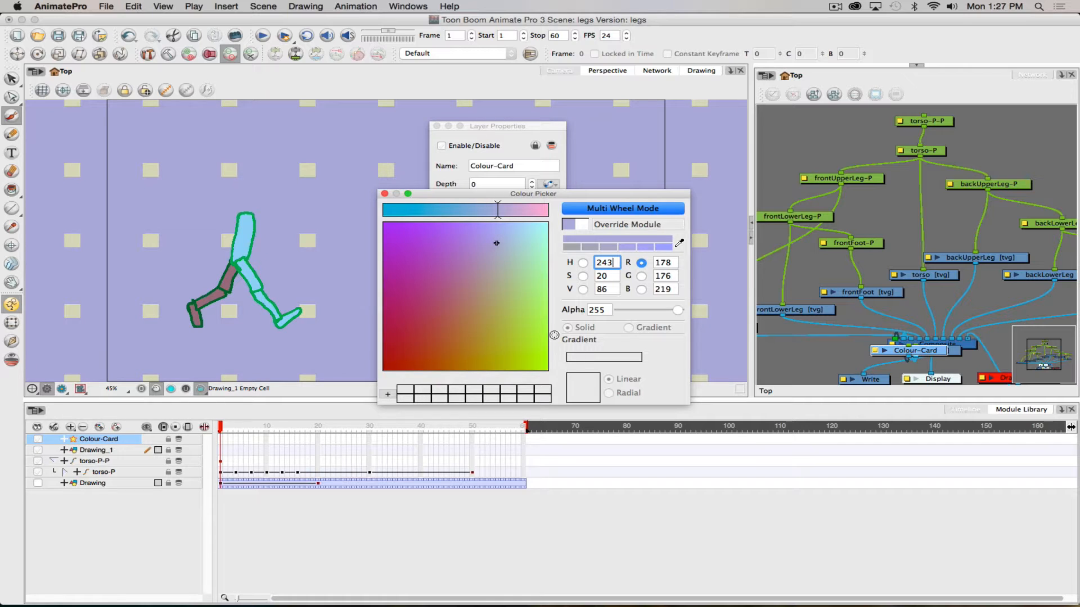
click(386, 194)
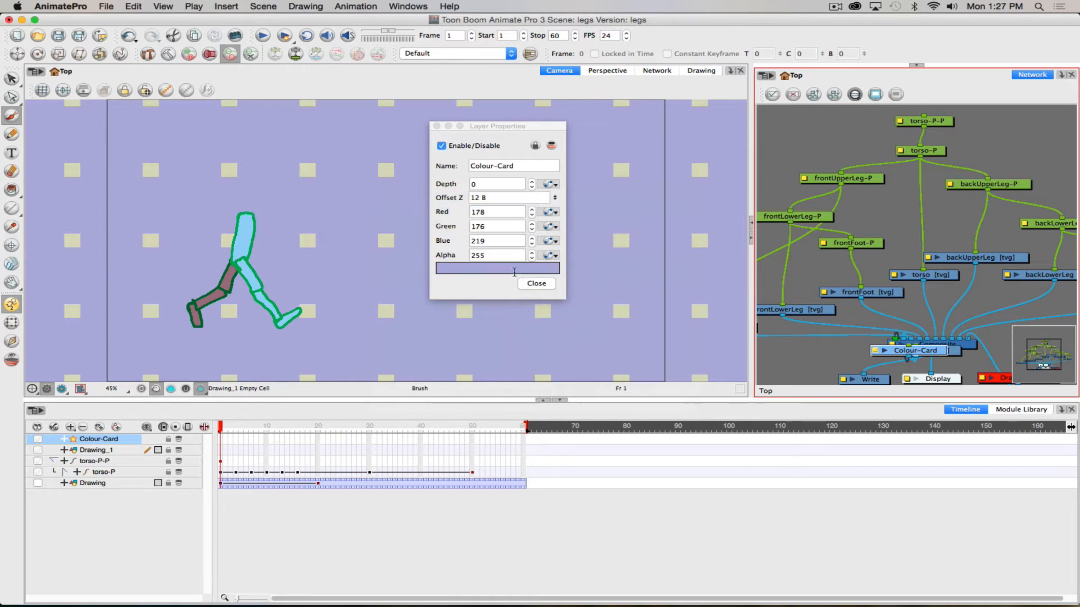
click(538, 285)
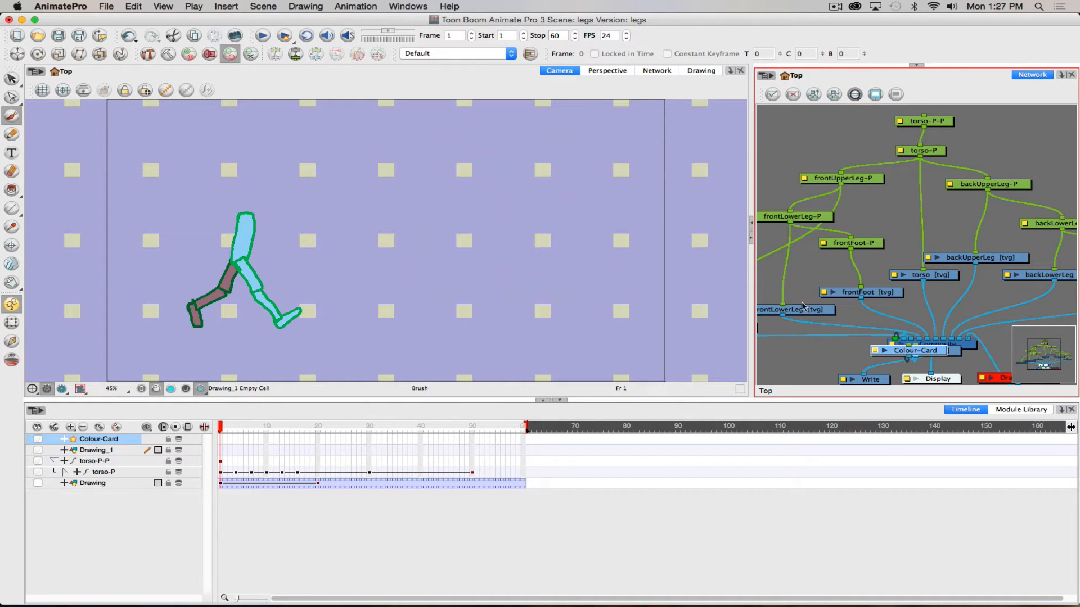
Step: Point the legs scene's Write module to the Desktop frames folder as its drawing folder and close its properties
double_click(845, 380)
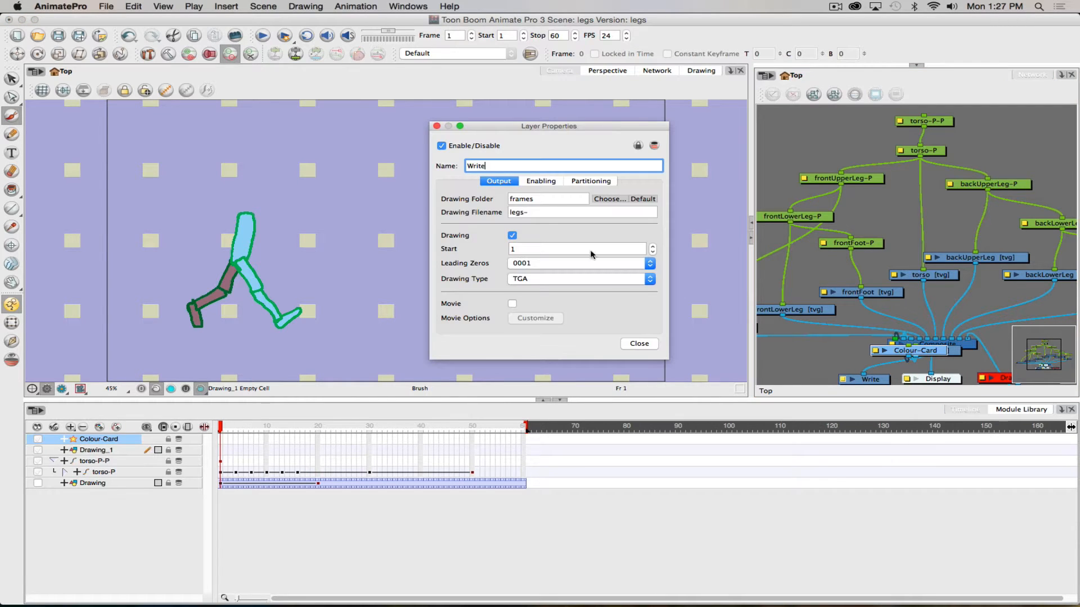
click(609, 199)
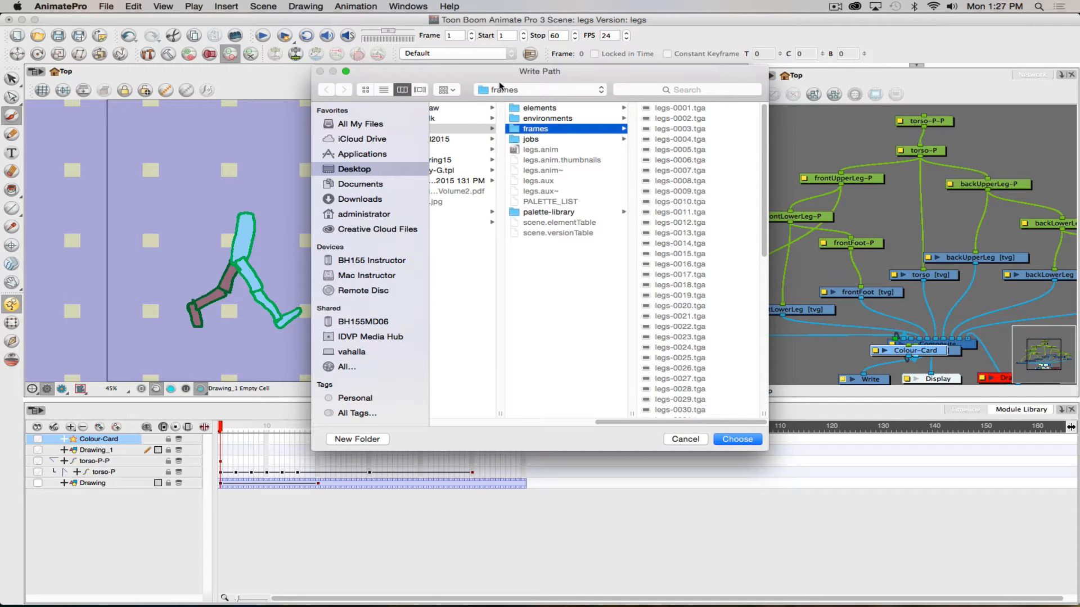
click(332, 170)
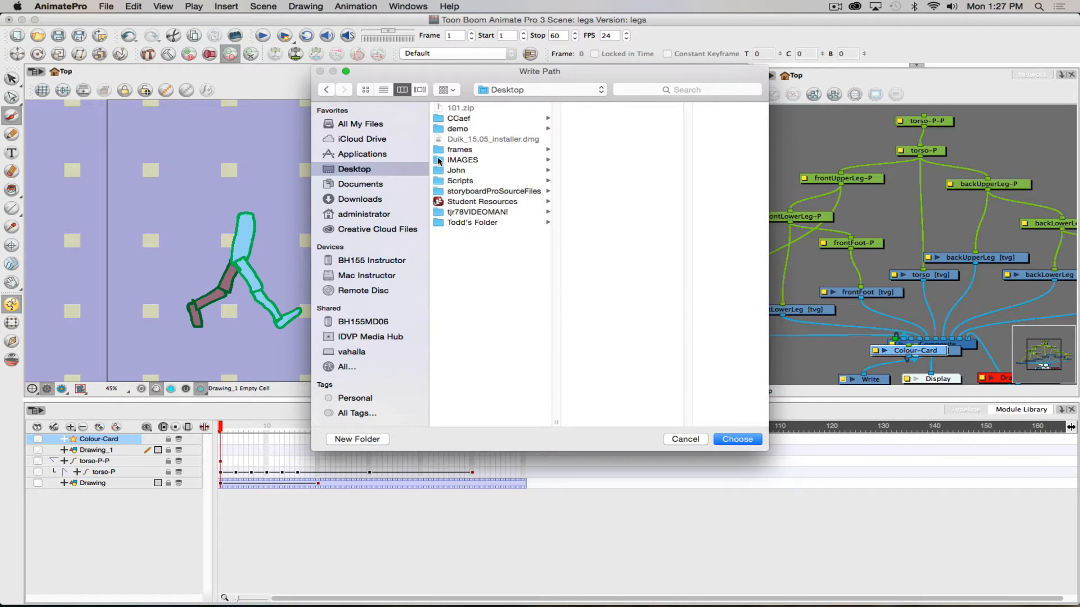
click(447, 150)
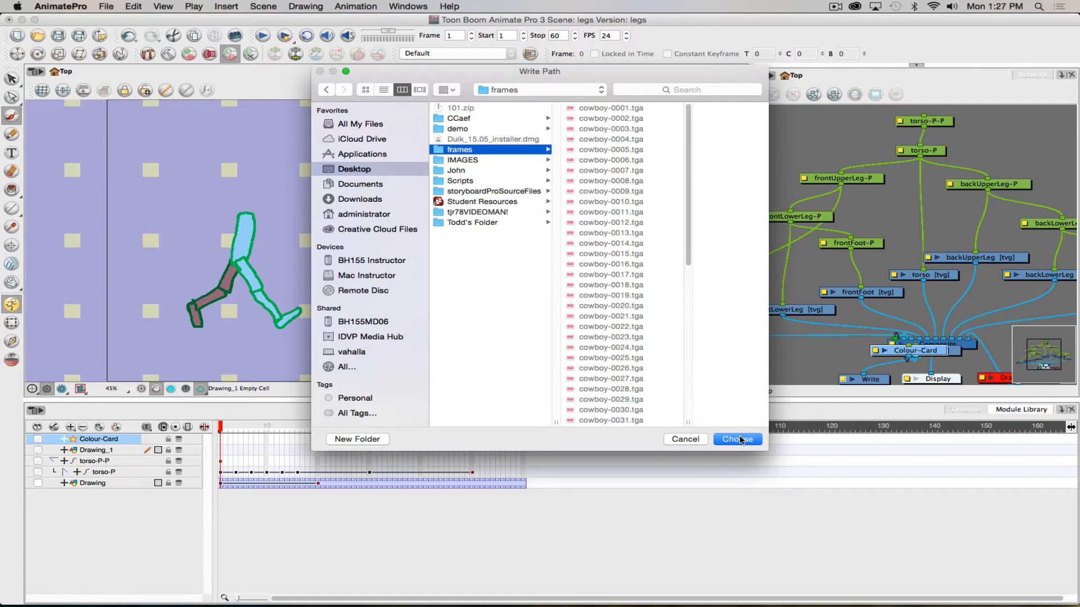
drag(691, 125, 716, 418)
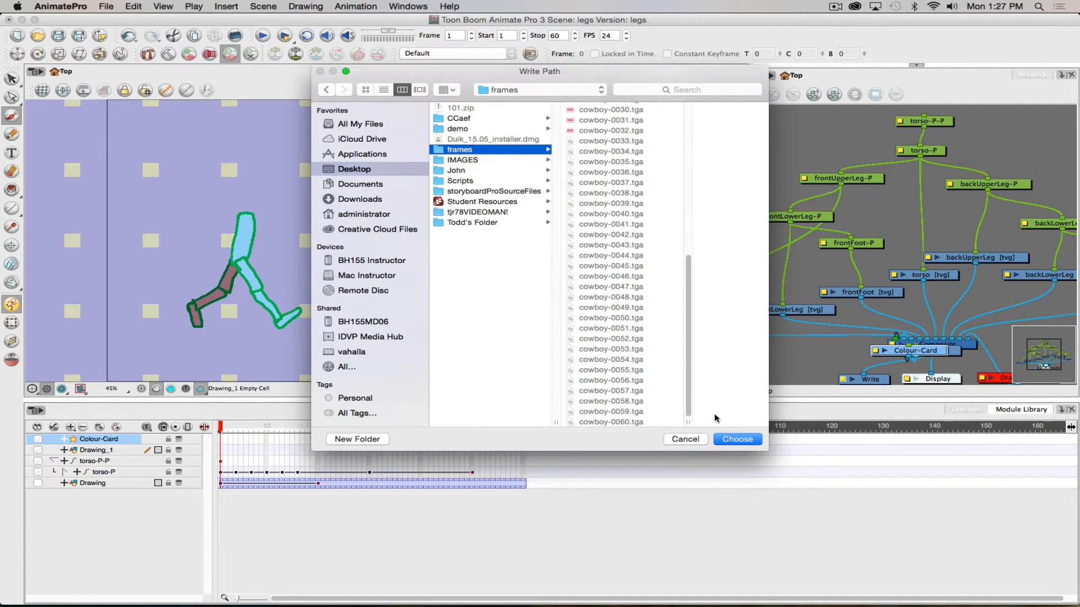
click(736, 439)
click(639, 344)
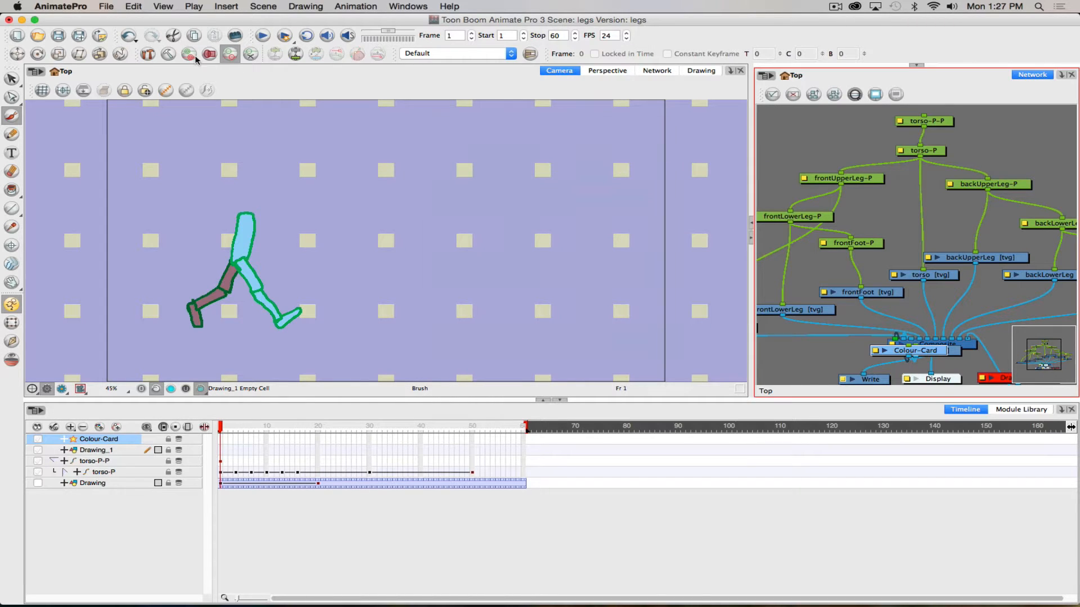
Step: Export the legs scene with Render Network, covering all frames from 1 to 60
click(108, 6)
mouse_move(166, 141)
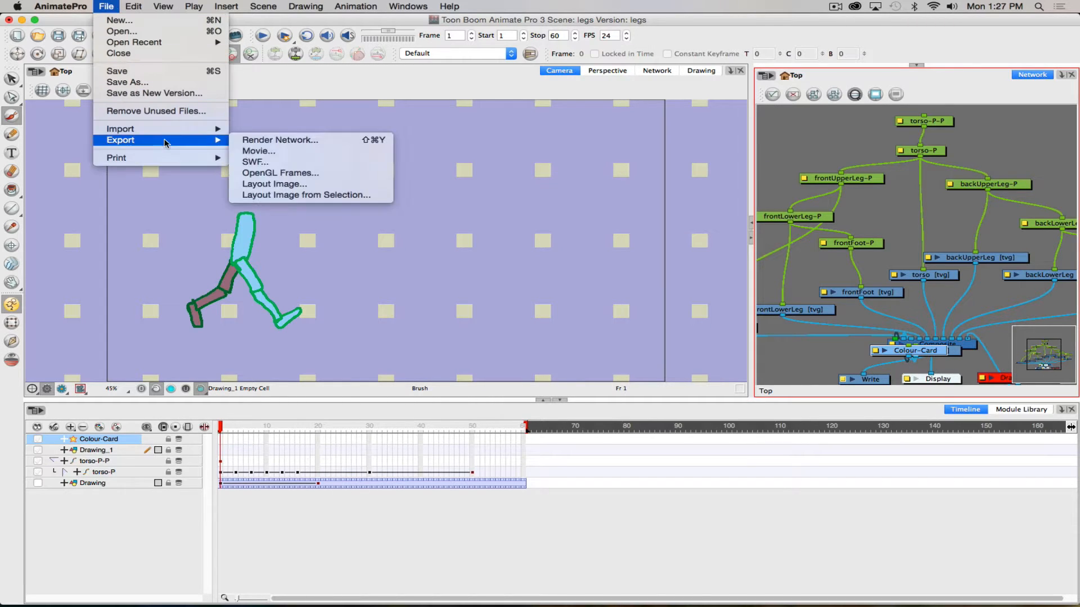
click(253, 140)
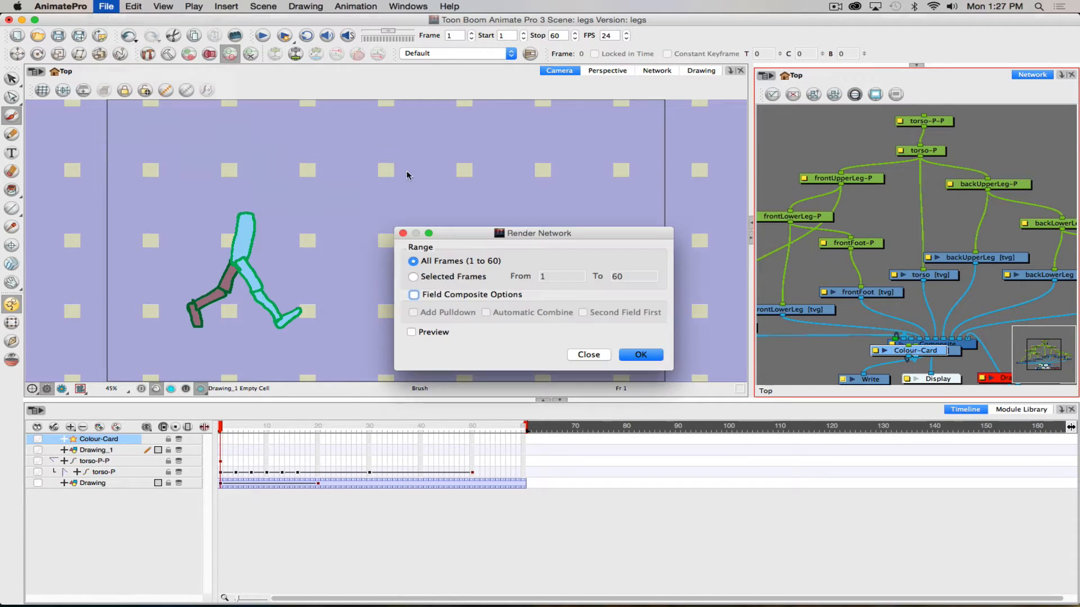
click(640, 354)
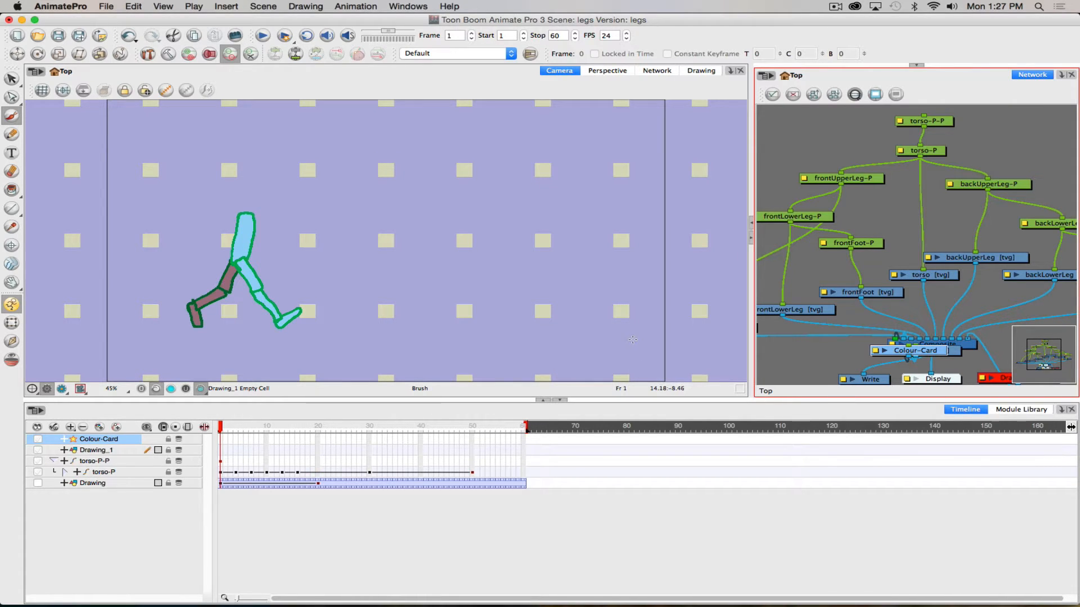
Step: Open the recent lipSyncFall2015v2 scene
click(107, 7)
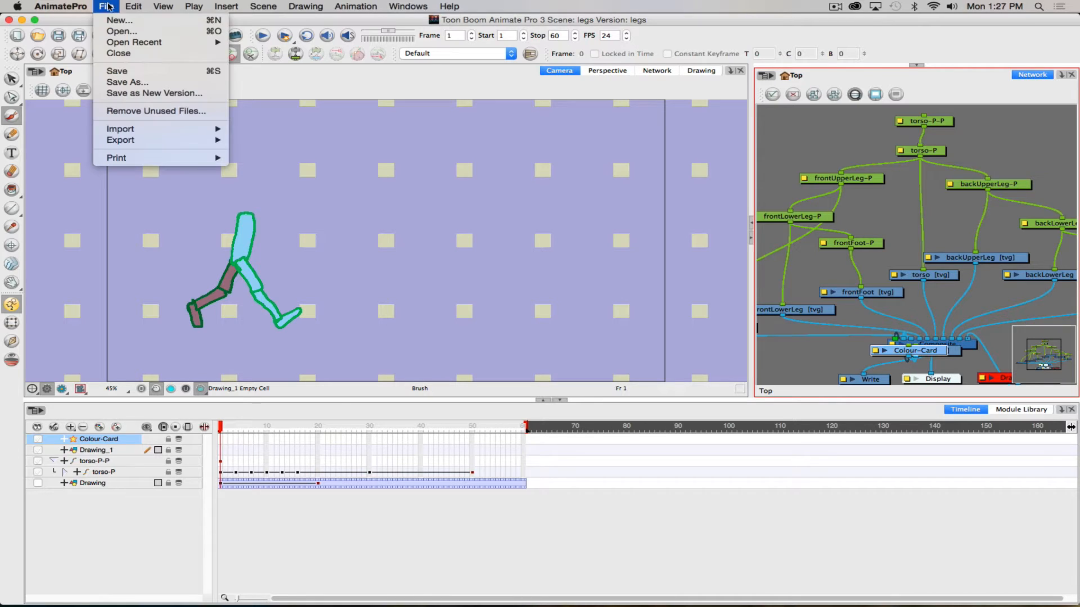
mouse_move(135, 141)
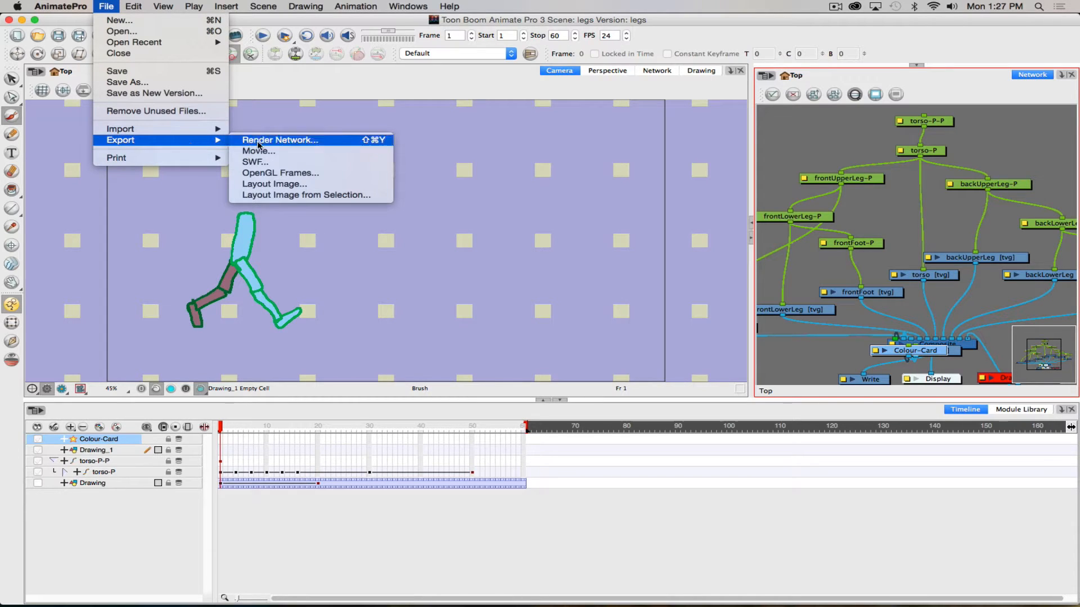
mouse_move(121, 45)
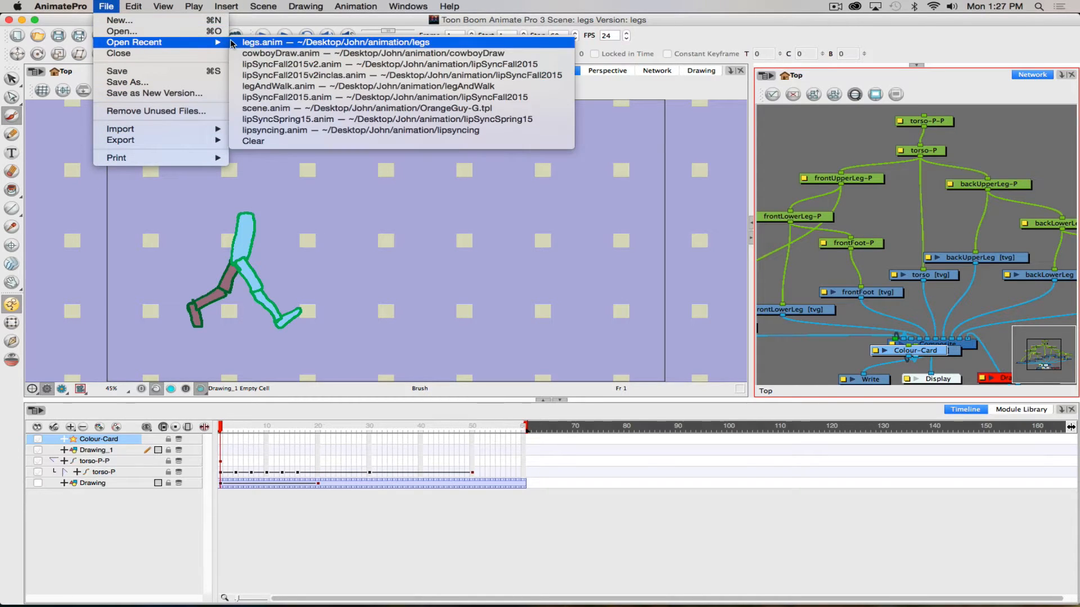
click(257, 65)
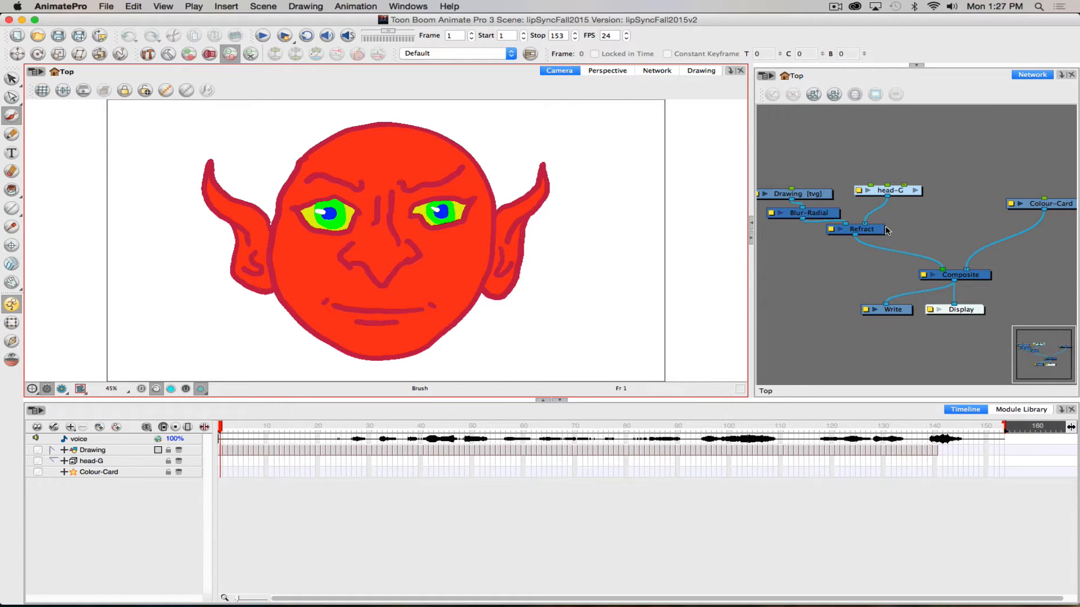
Step: Point the lip-sync scene's Write module to the Desktop frames folder as its drawing folder and close its properties
click(865, 311)
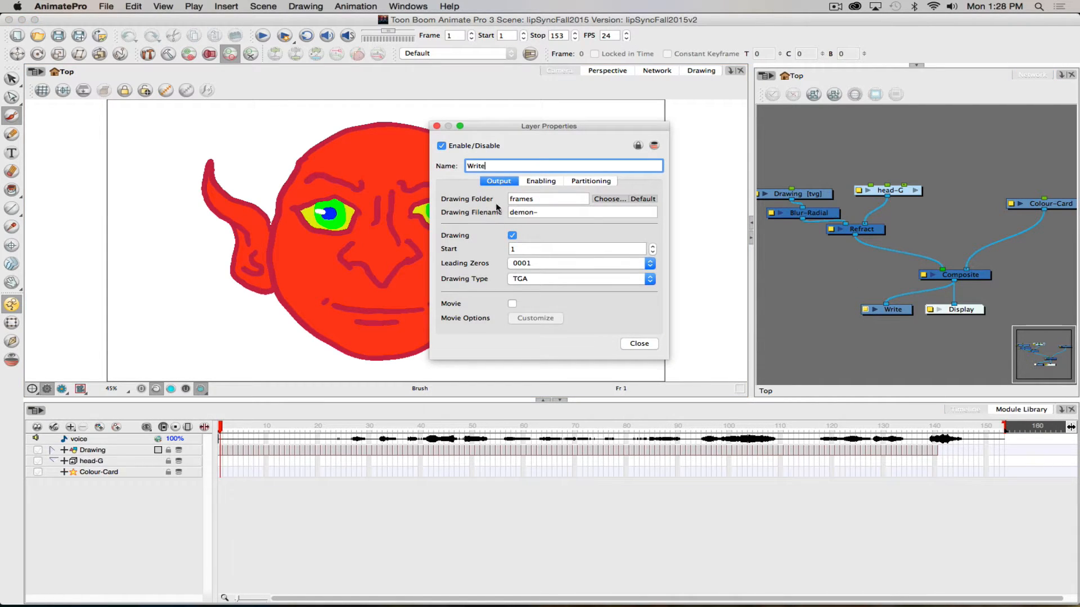
click(596, 199)
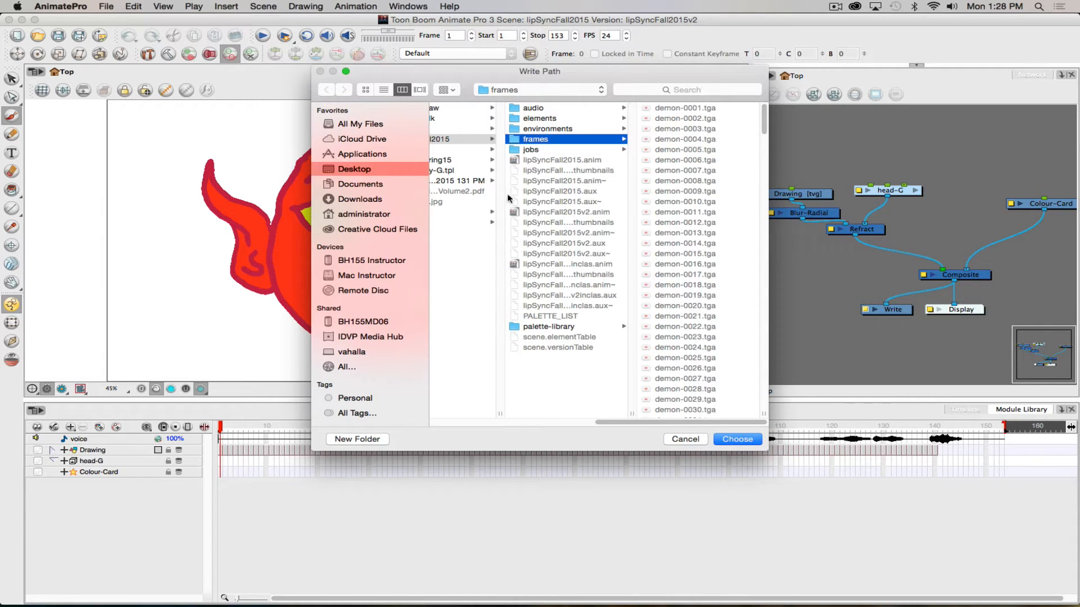
click(328, 169)
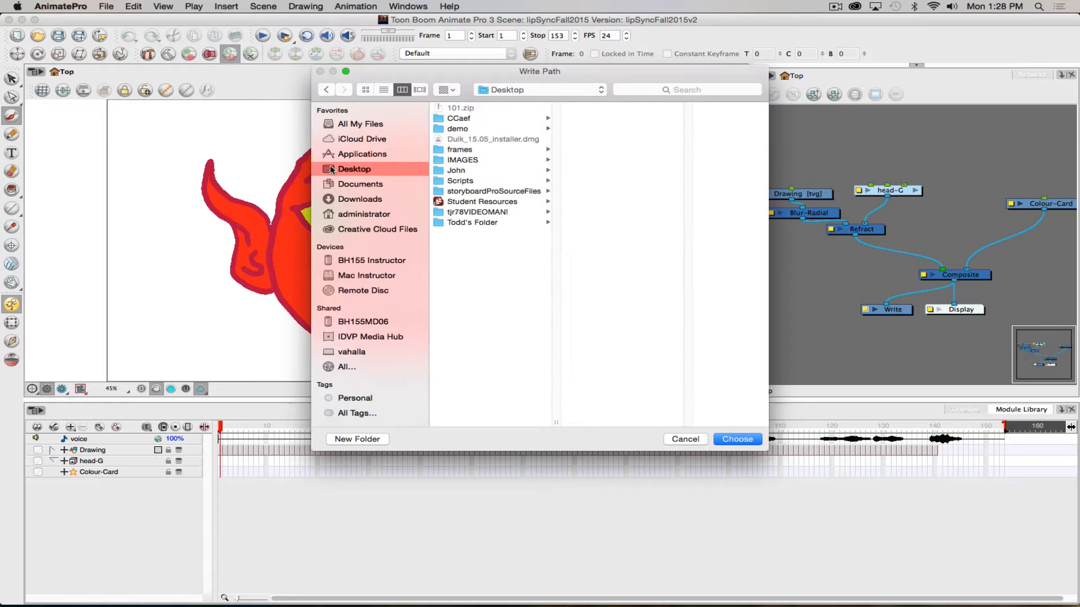
click(450, 149)
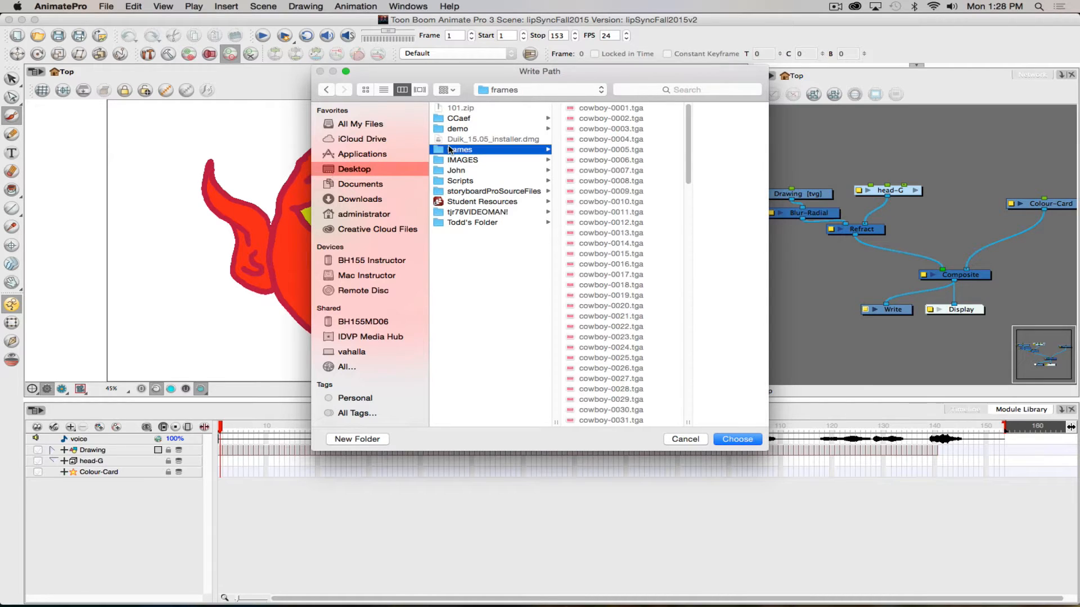
click(741, 439)
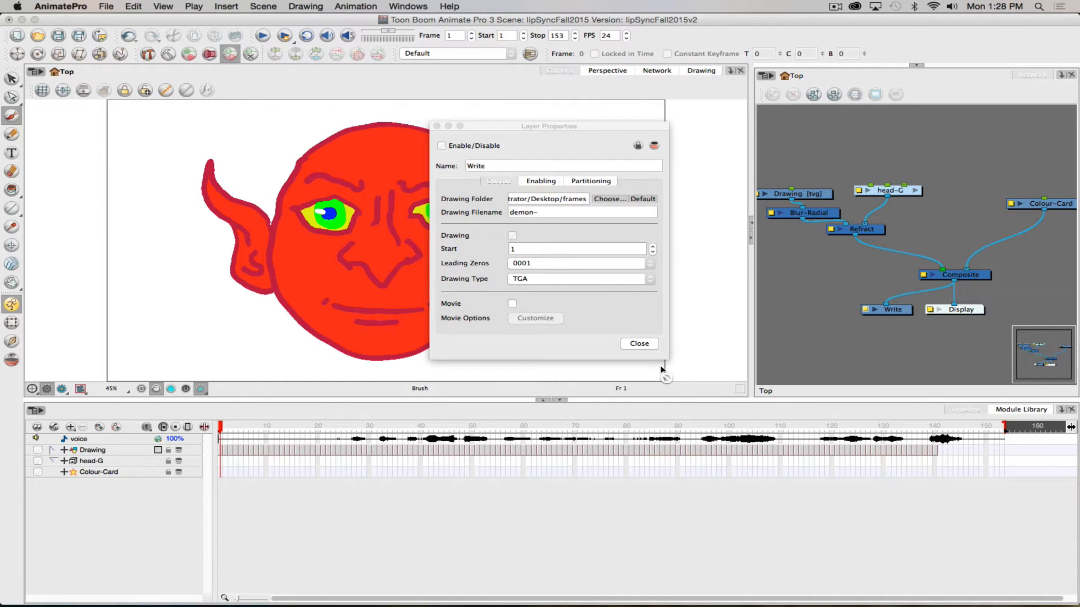
click(638, 344)
Step: Export the lip-sync scene with Render Network, covering only selected frames from 1 to 140
click(104, 7)
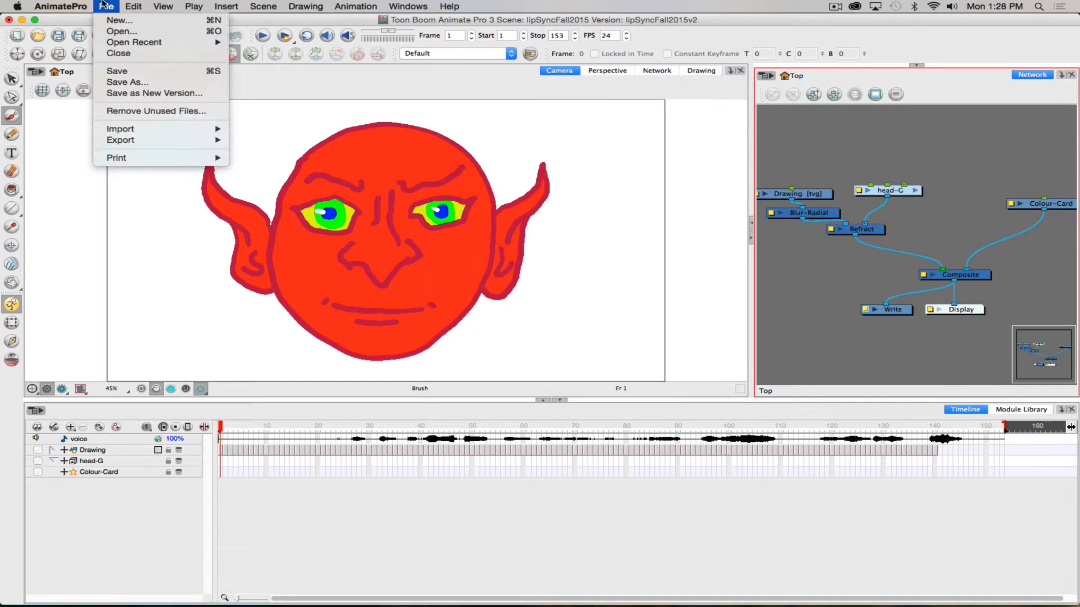
mouse_move(124, 141)
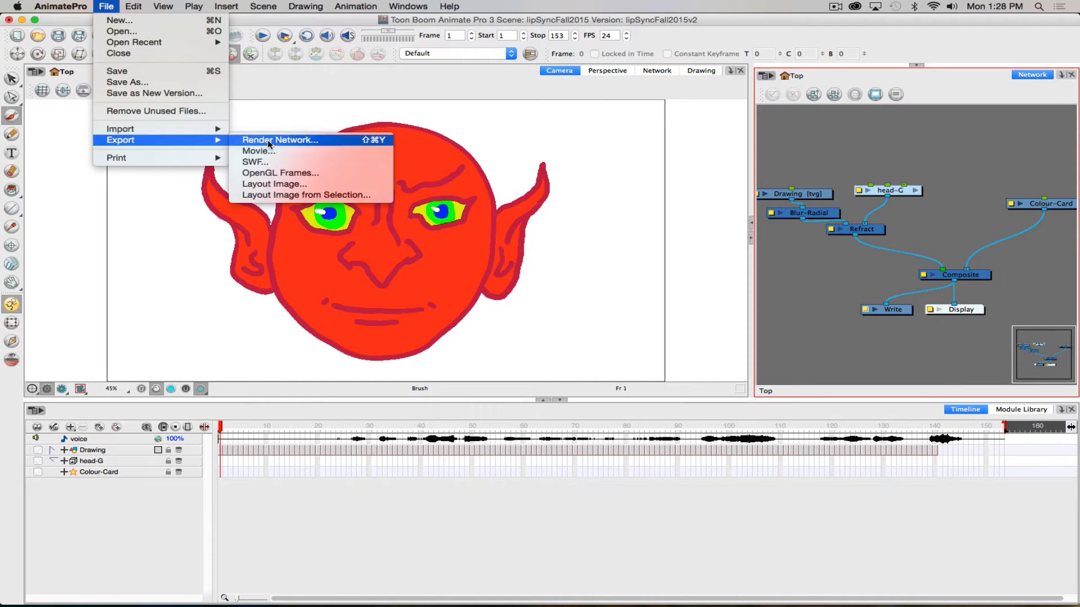
click(268, 144)
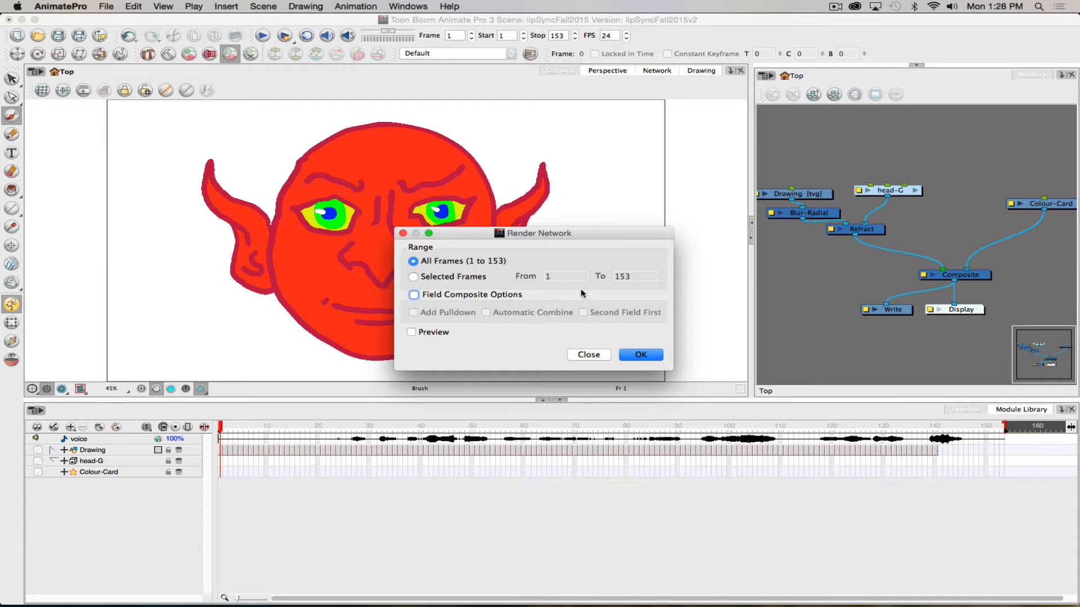
click(413, 276)
double_click(623, 276)
text(14)
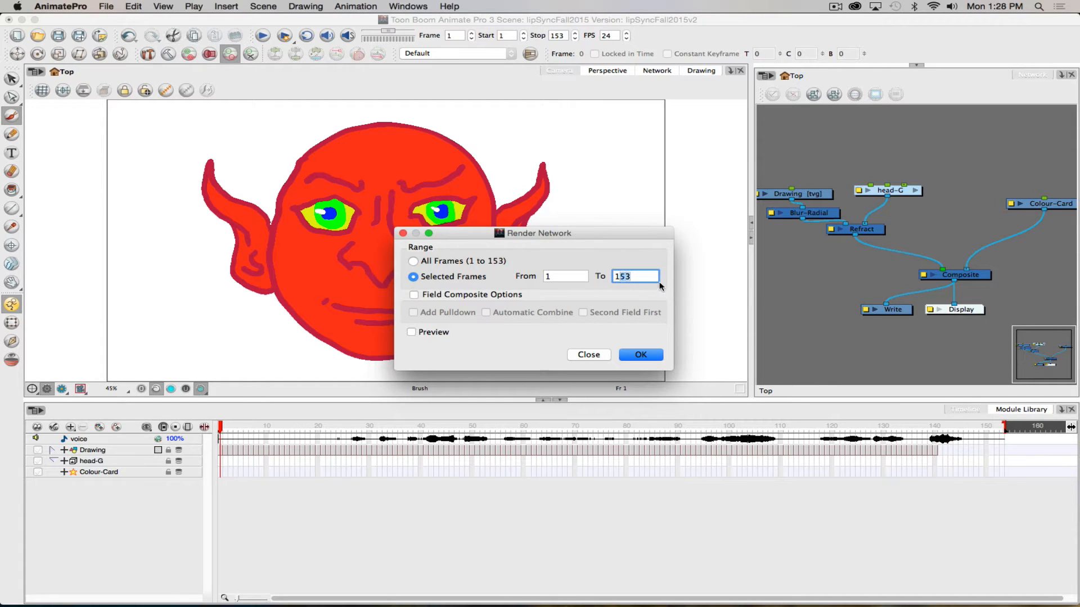
text(0)
click(640, 355)
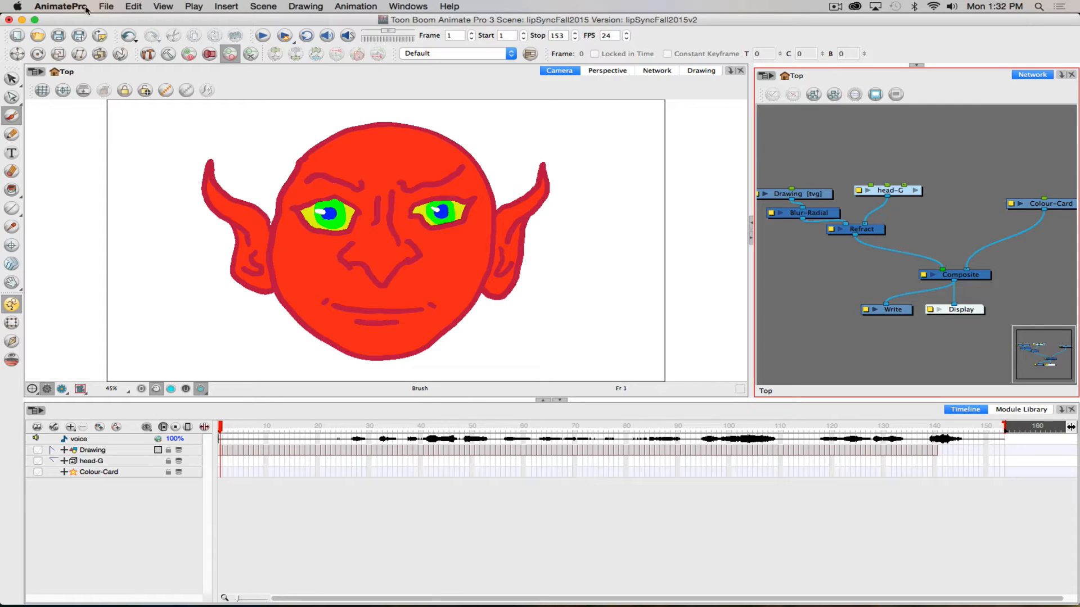
Step: Close the lipSyncFall2015 scene
click(107, 7)
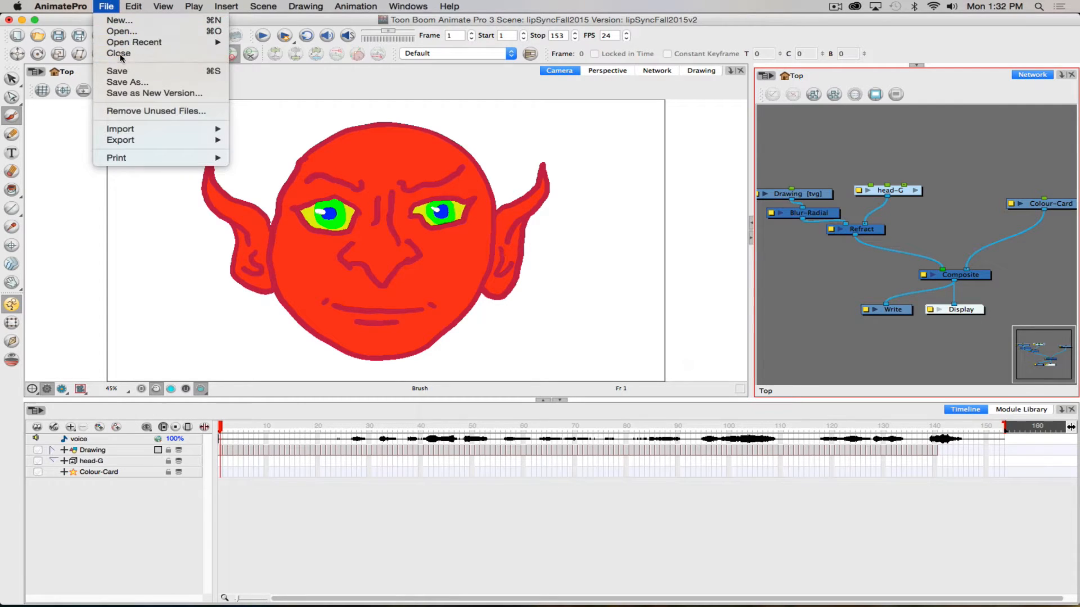
click(102, 54)
click(633, 326)
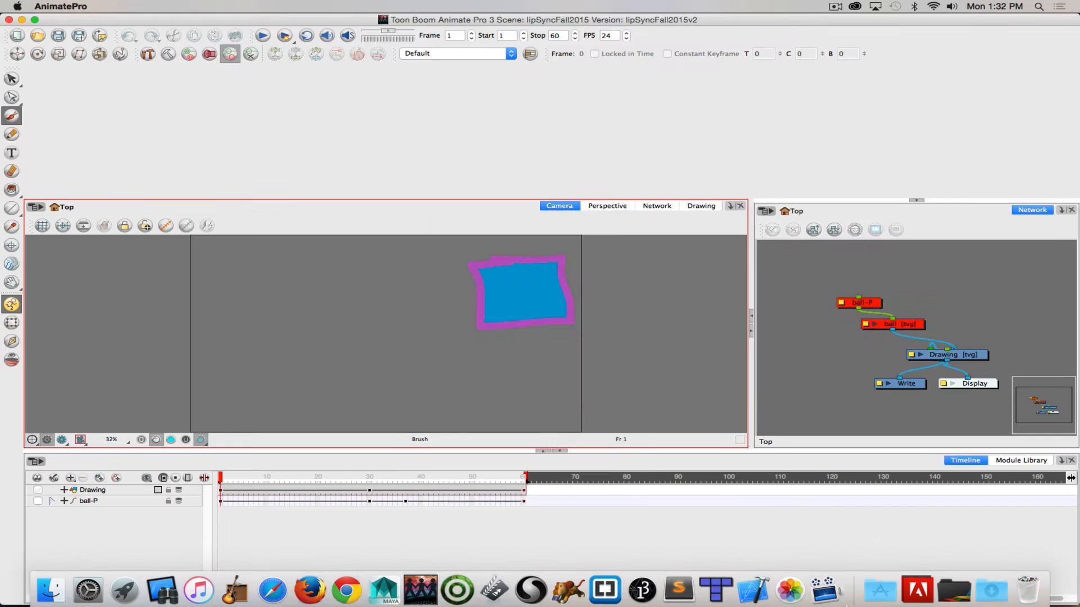
Step: Switch to Adobe Premiere Pro CC by launching it and dismiss its Welcome window
click(917, 586)
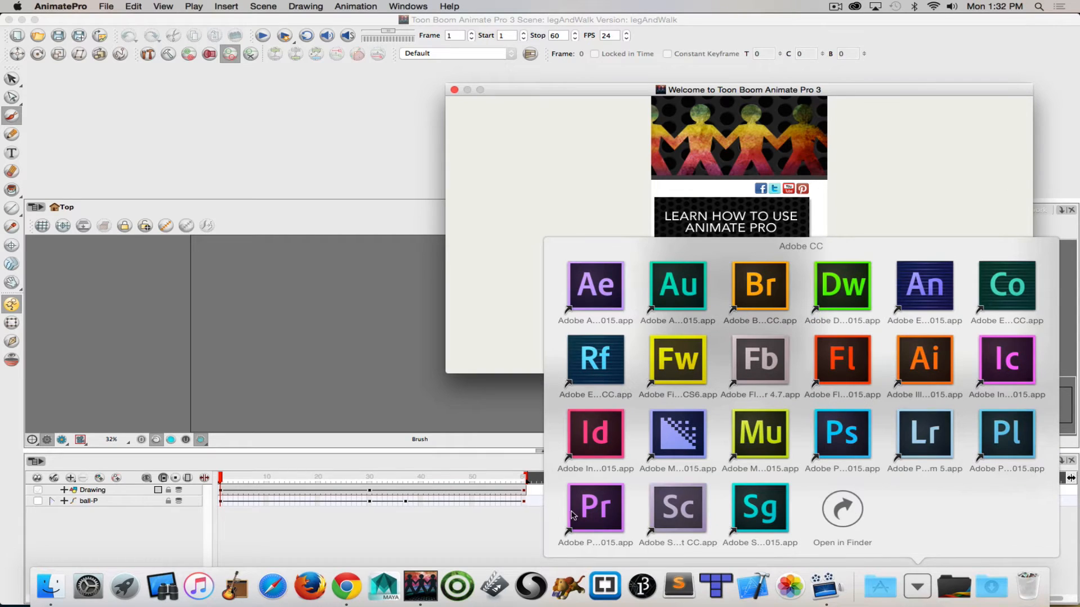
click(596, 512)
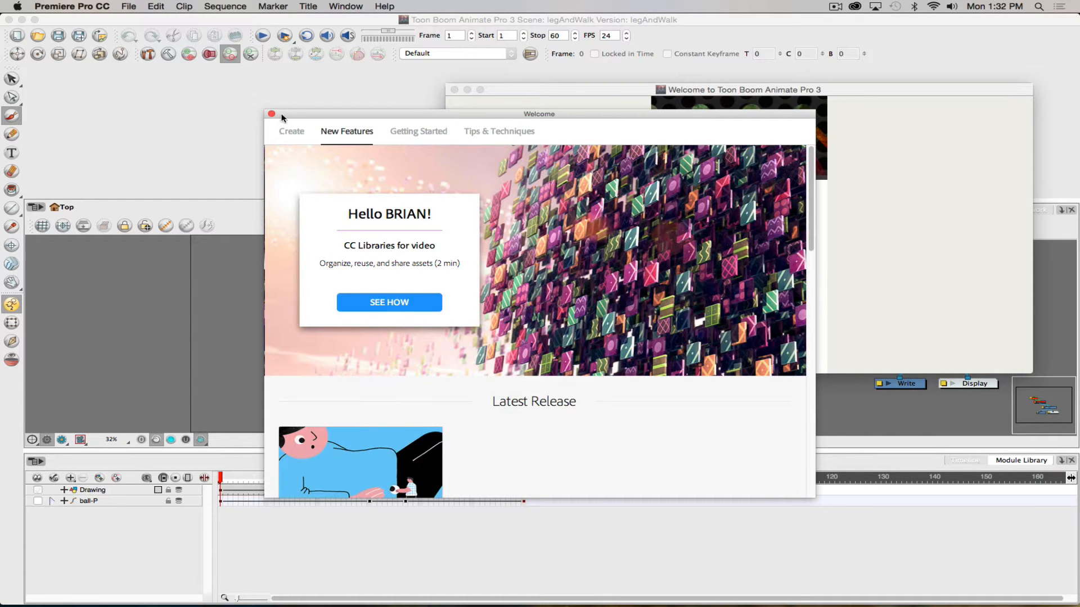
click(271, 114)
Step: Start a new Premiere Pro project with HDV as the capture format
click(129, 6)
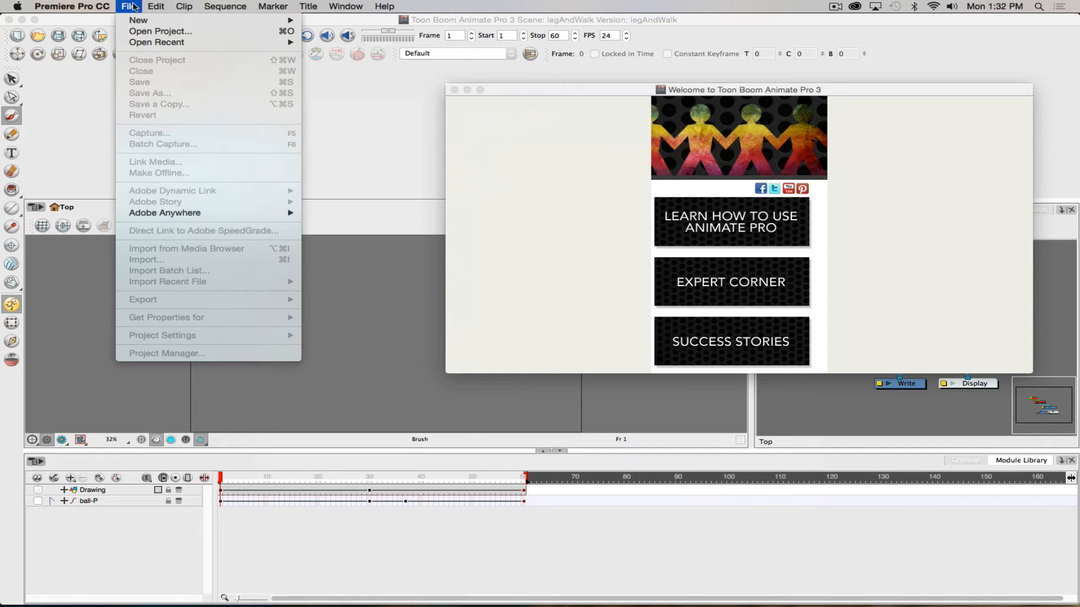
mouse_move(139, 21)
click(331, 24)
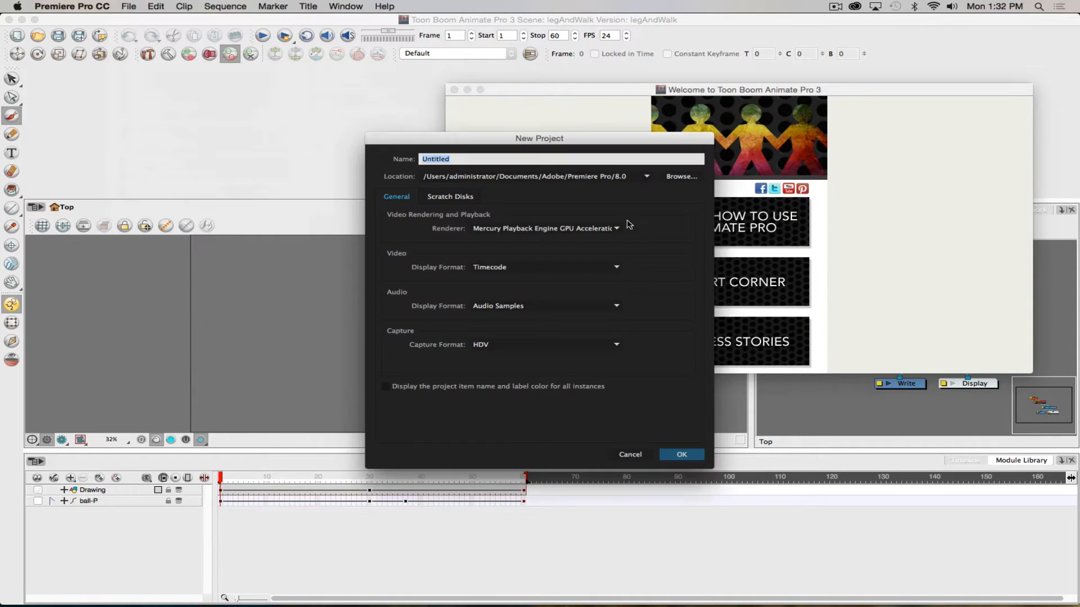
click(513, 345)
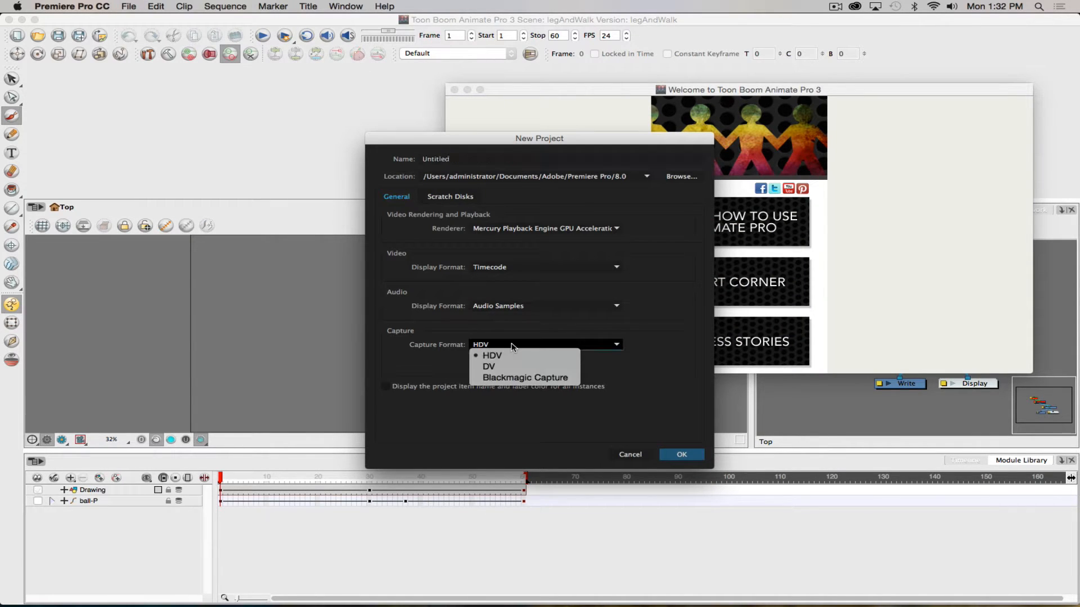
click(507, 369)
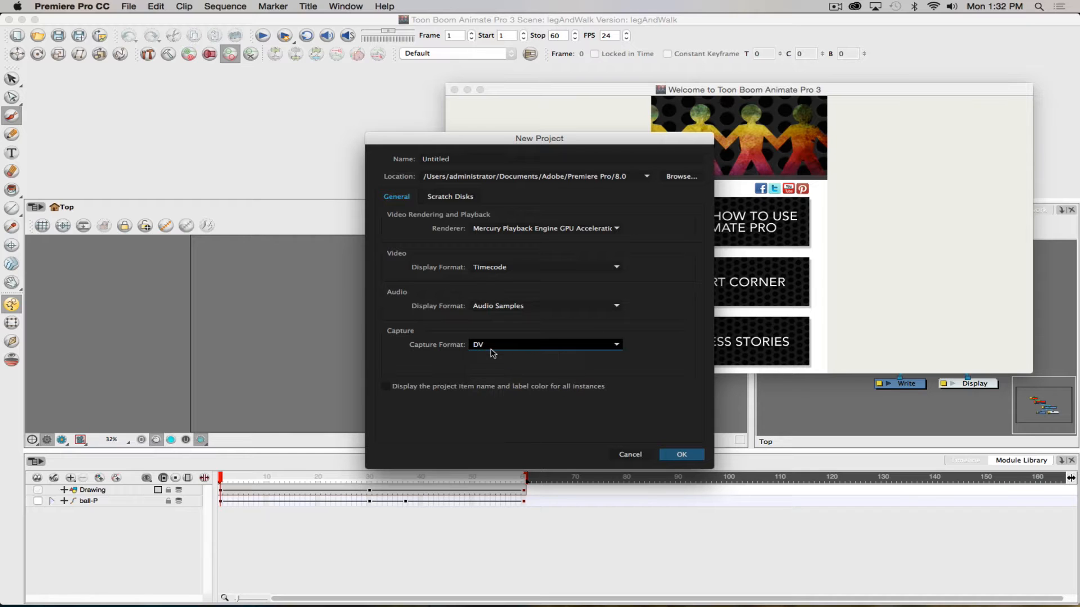
click(491, 351)
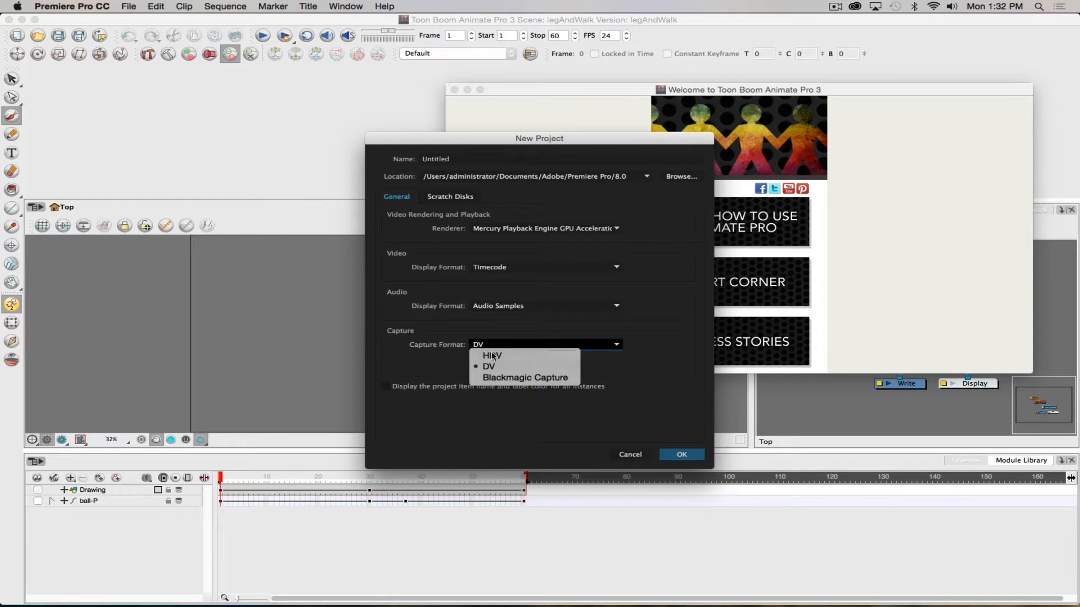
click(554, 353)
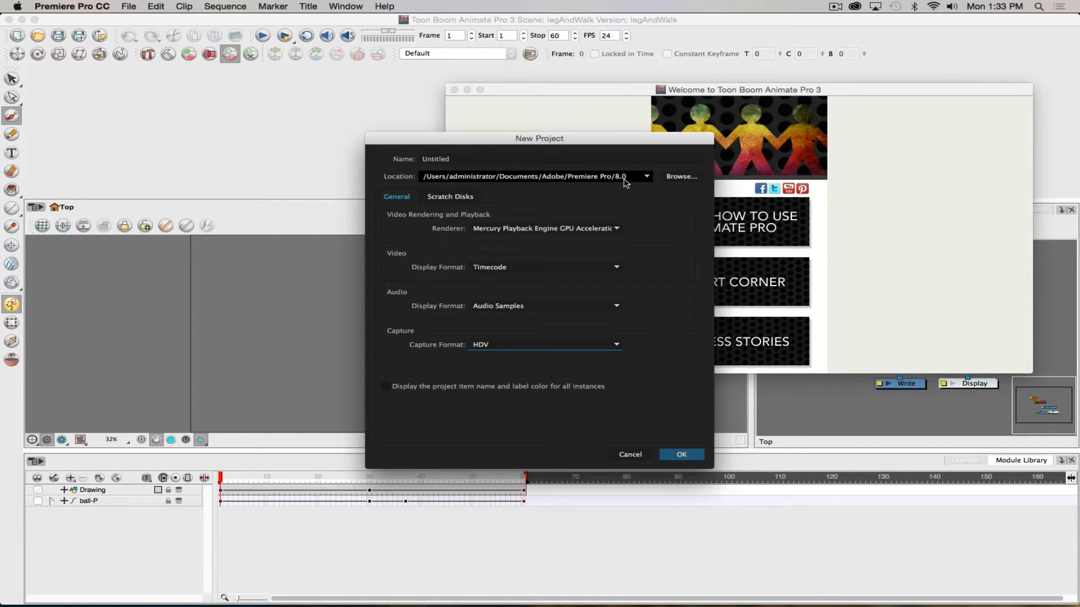
Step: Create the Untitled project with the Desktop frames folder as its location and save it
click(674, 179)
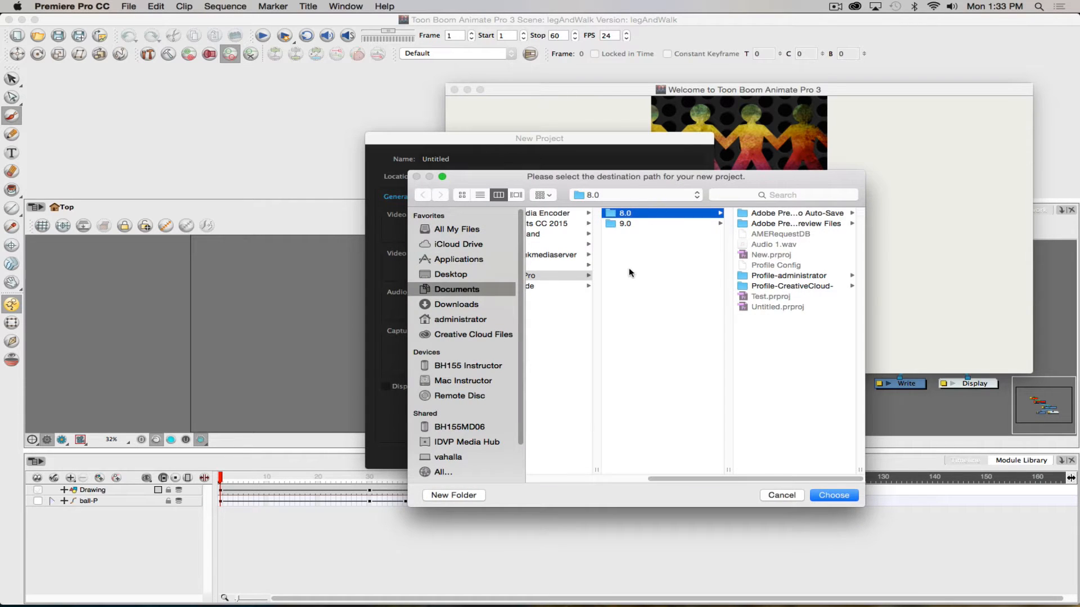
drag(730, 478, 542, 477)
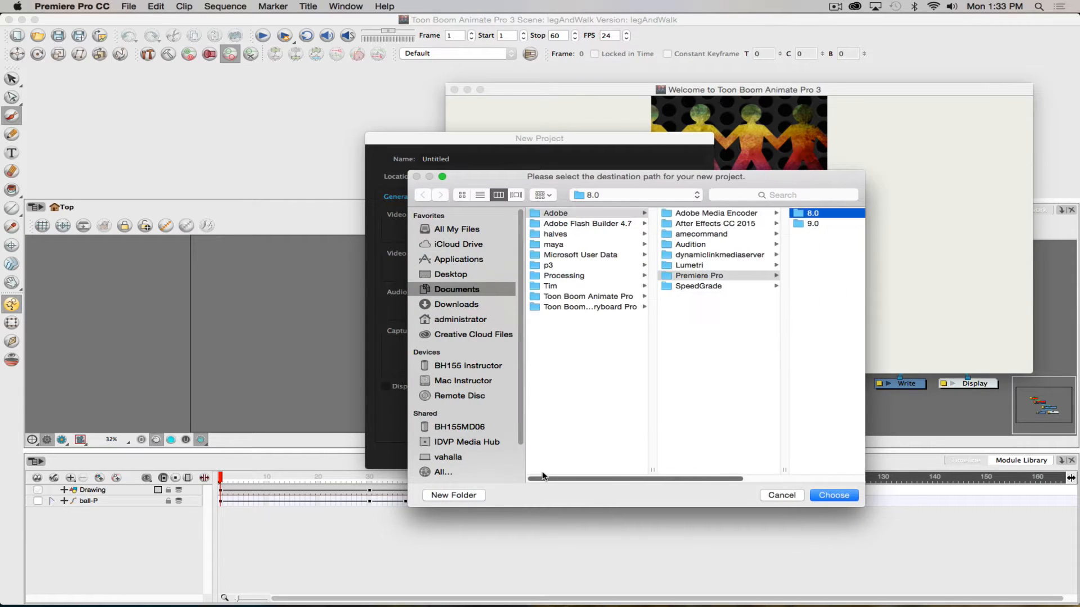
click(446, 275)
click(547, 258)
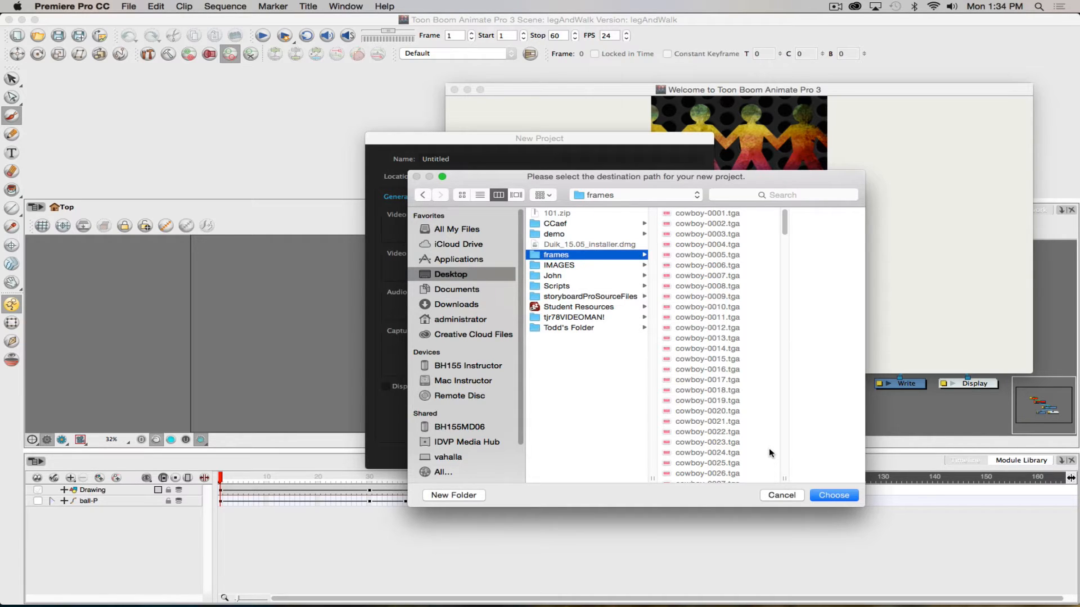
click(830, 495)
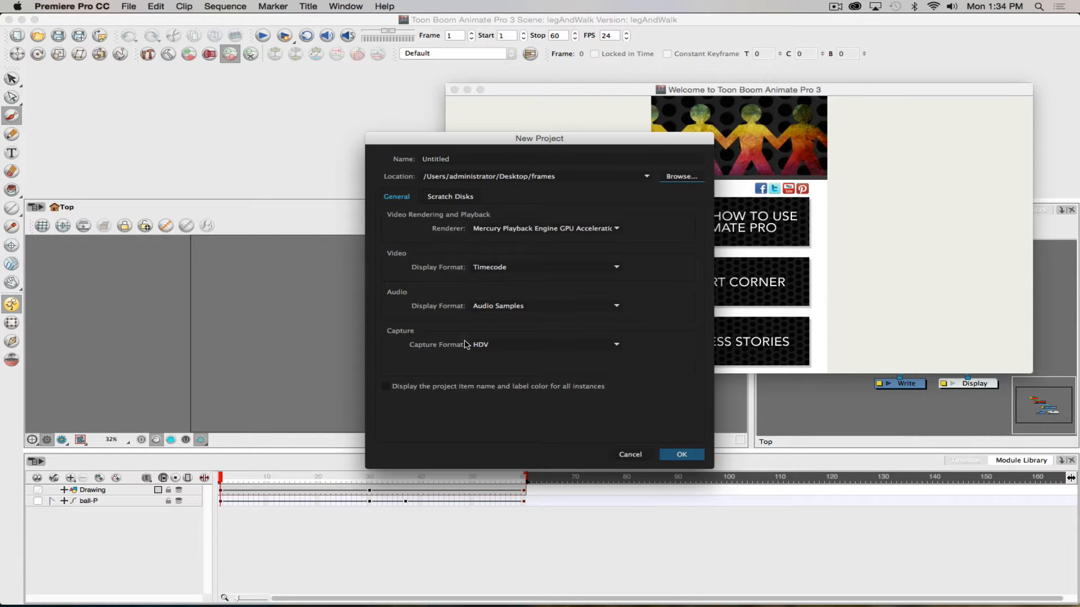
click(670, 455)
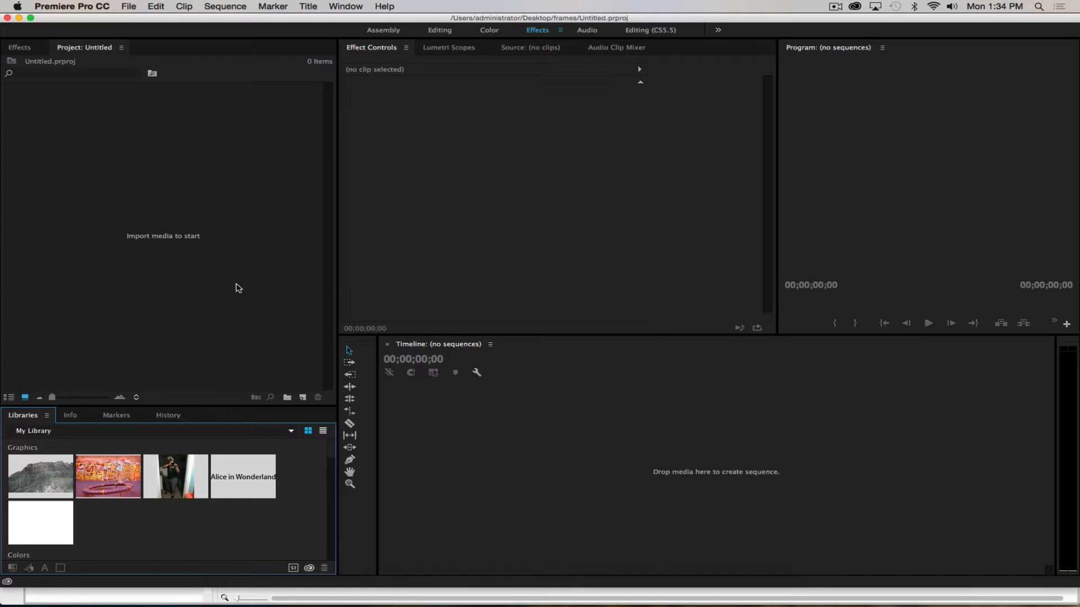
click(129, 6)
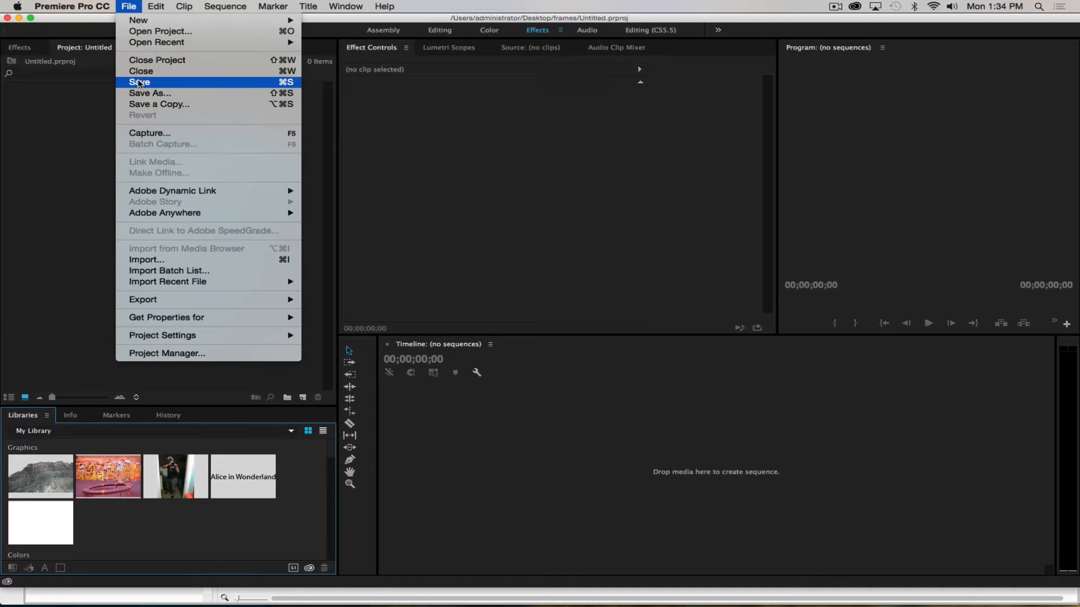
click(140, 84)
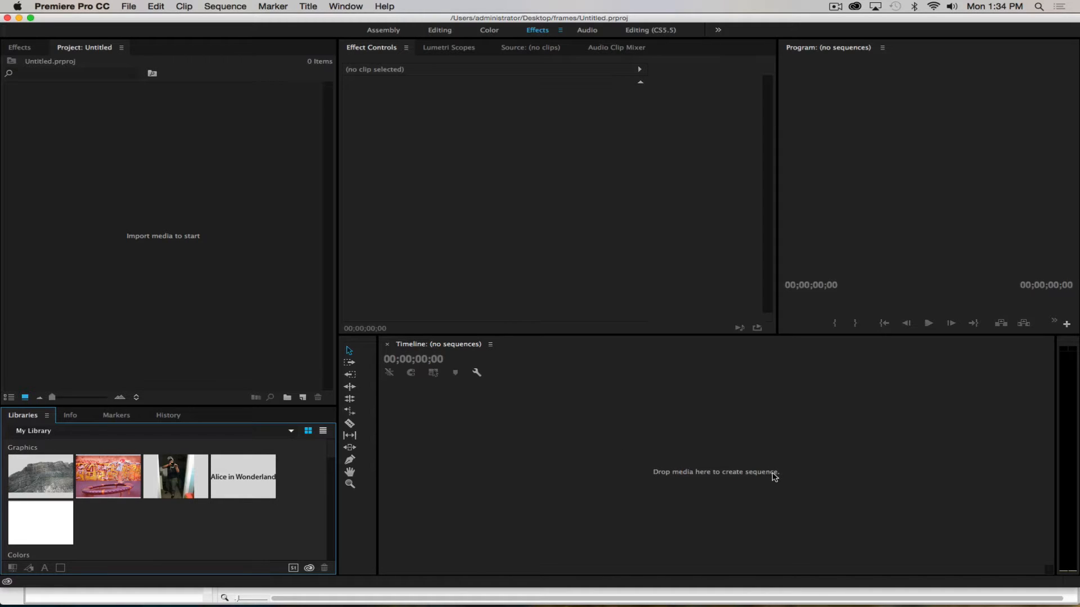
right_click(114, 156)
mouse_move(181, 204)
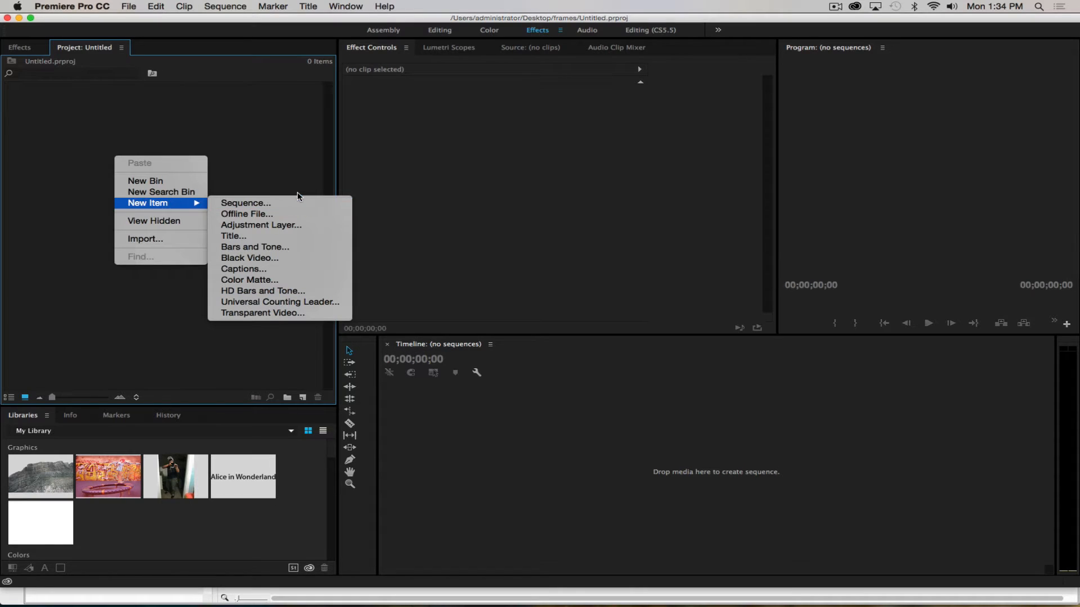
click(288, 160)
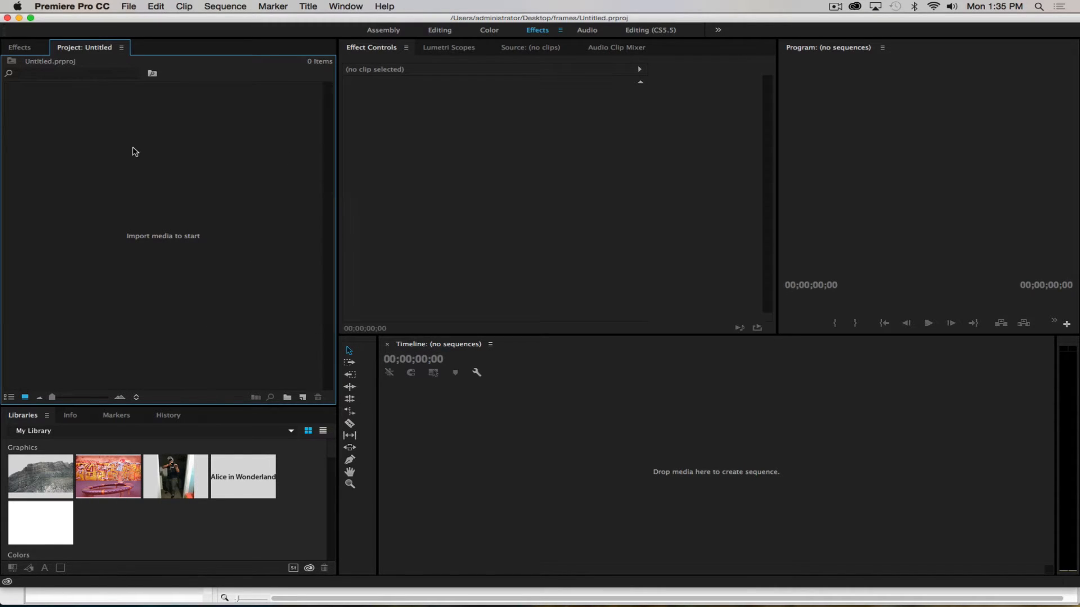
right_click(115, 156)
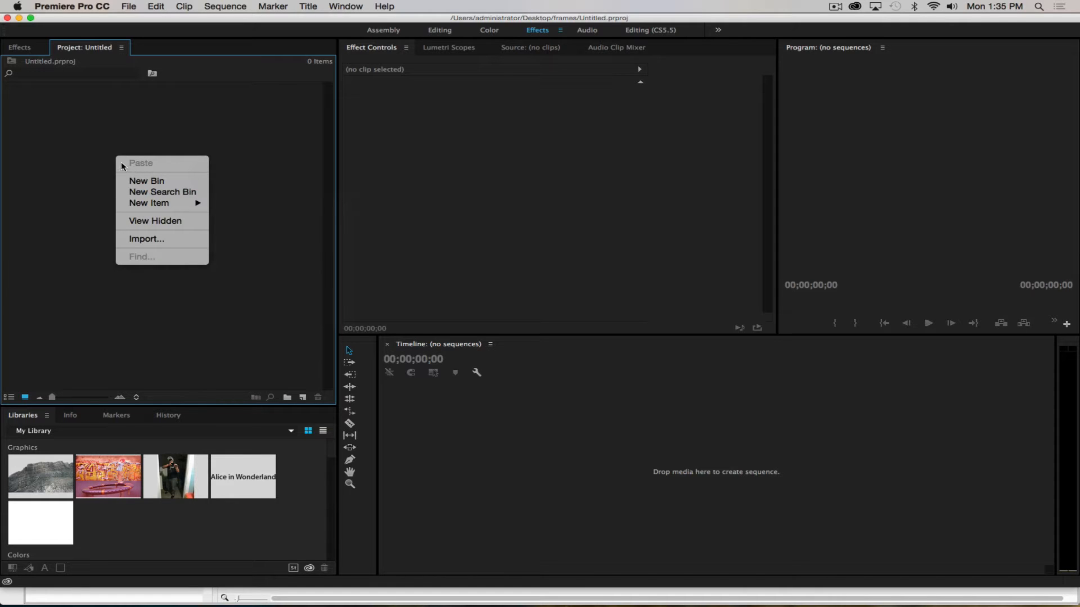
click(31, 151)
Step: Import the cowboy frames from the Desktop frames folder as an image sequence starting at cowboy-0001.tga
click(130, 6)
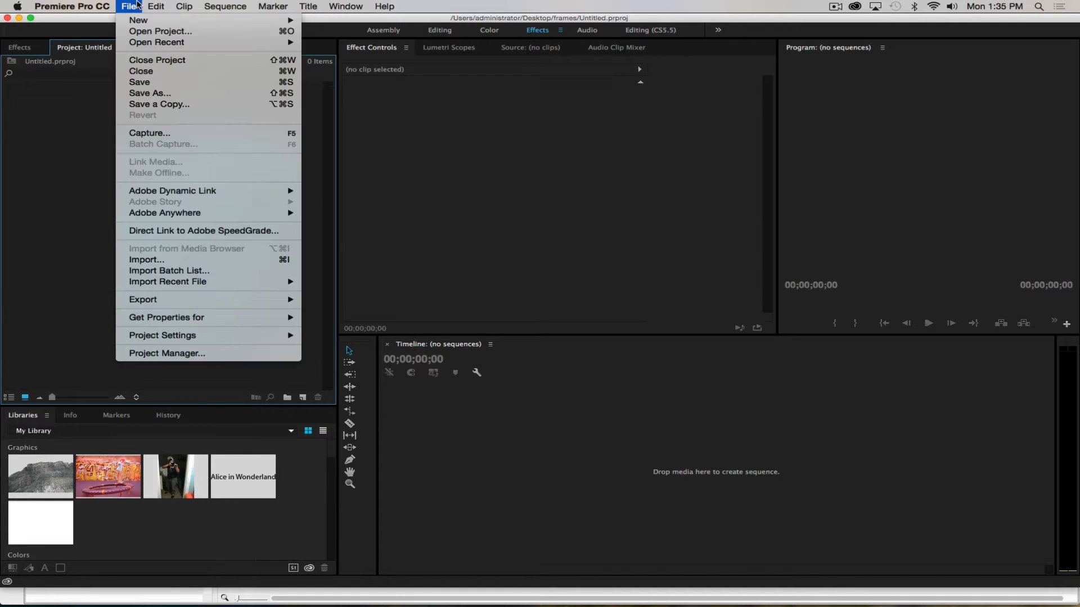
click(143, 259)
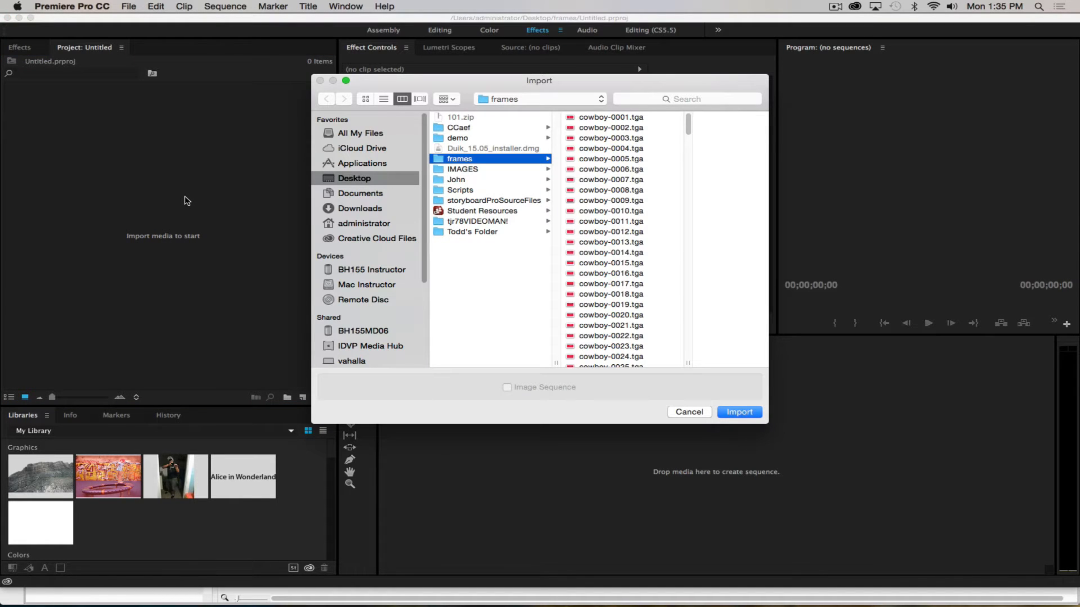
click(615, 118)
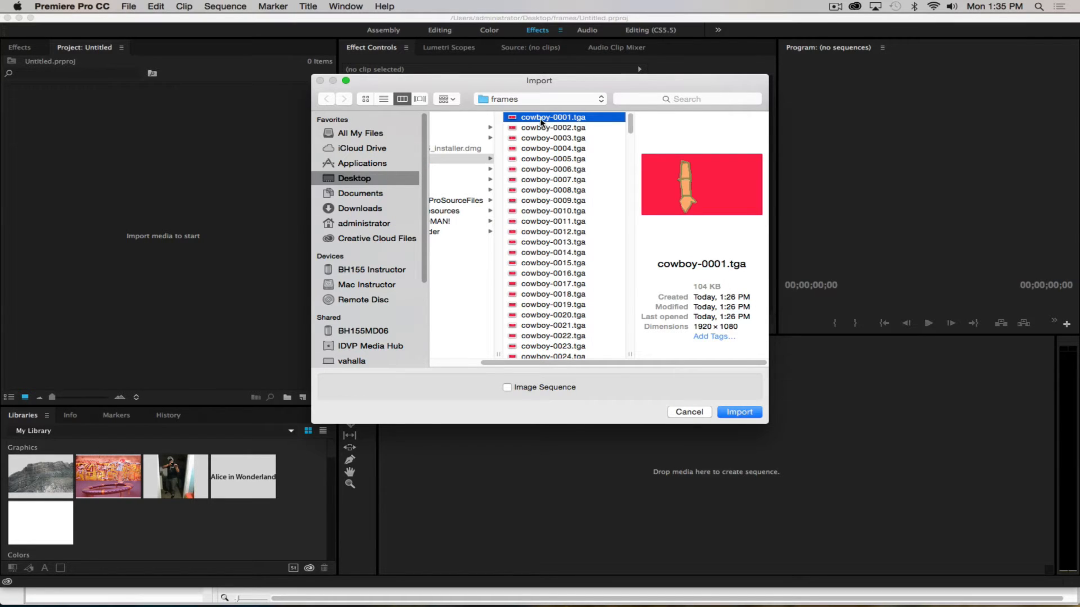
click(507, 387)
drag(631, 117, 633, 169)
click(733, 415)
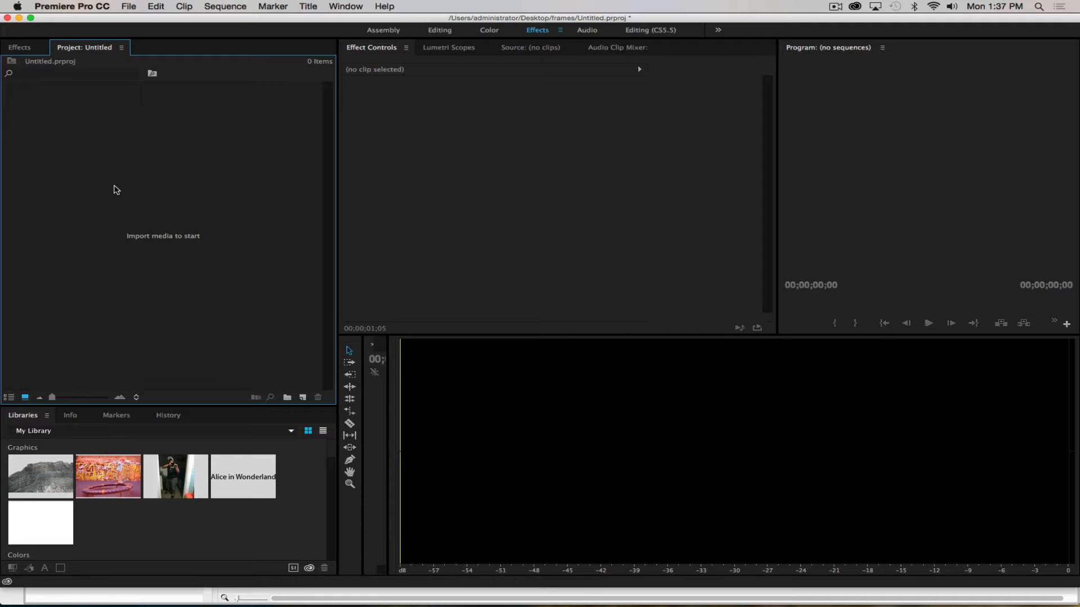
double_click(116, 189)
click(598, 118)
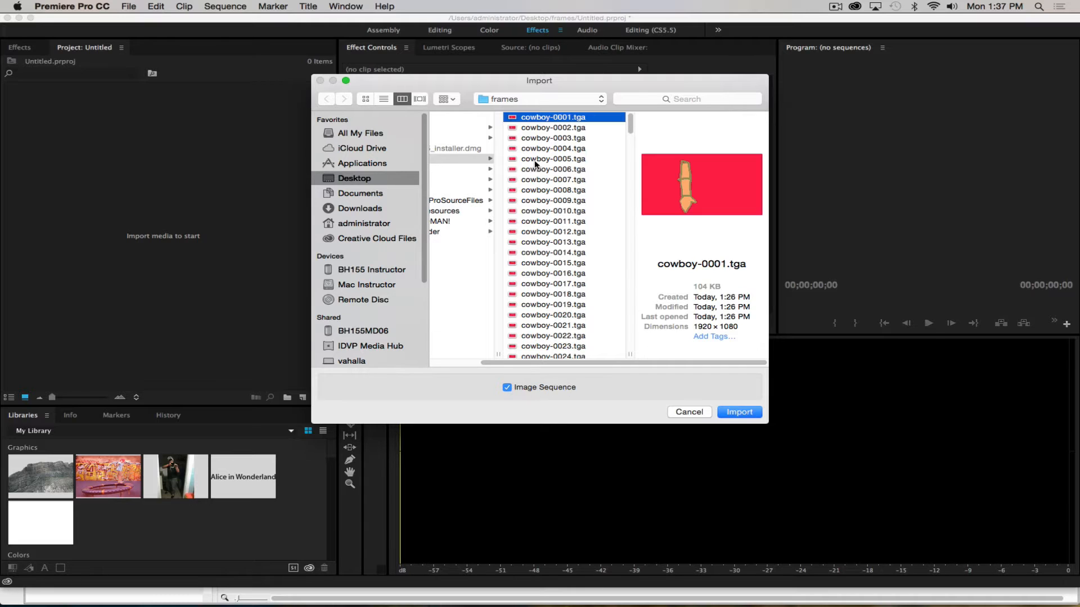
click(740, 412)
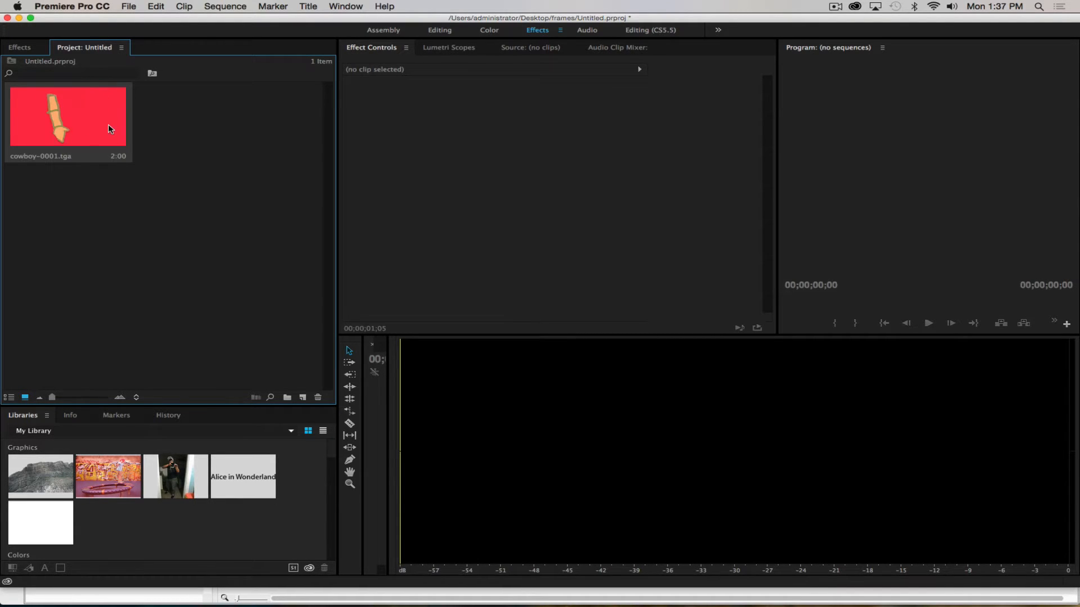
Step: Import the demon frames from the same folder as an image sequence starting at demon-0001.tga
double_click(217, 133)
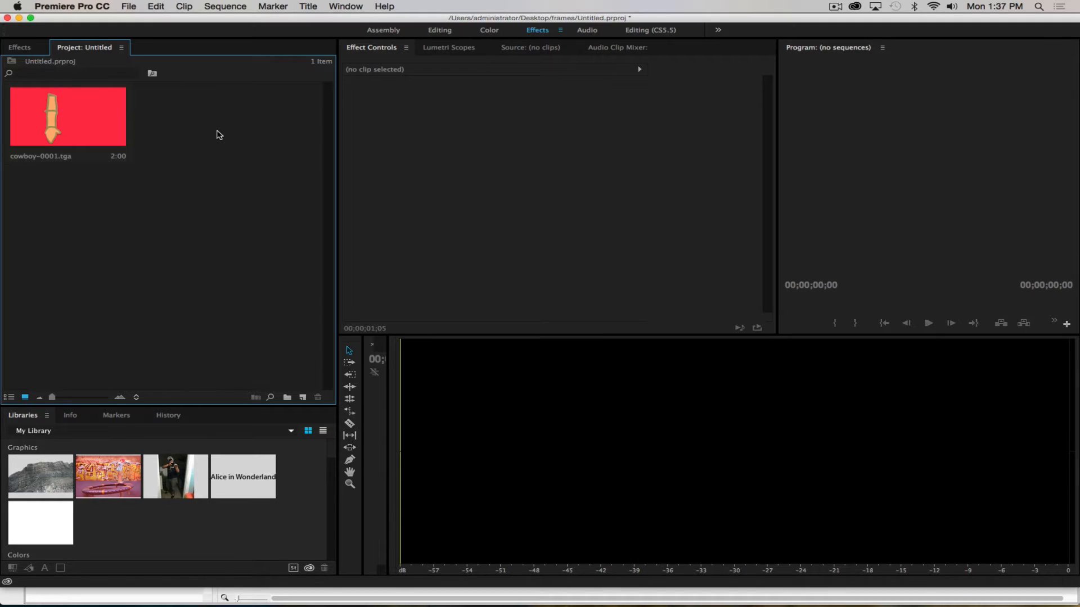
scroll(621, 236, down, 15)
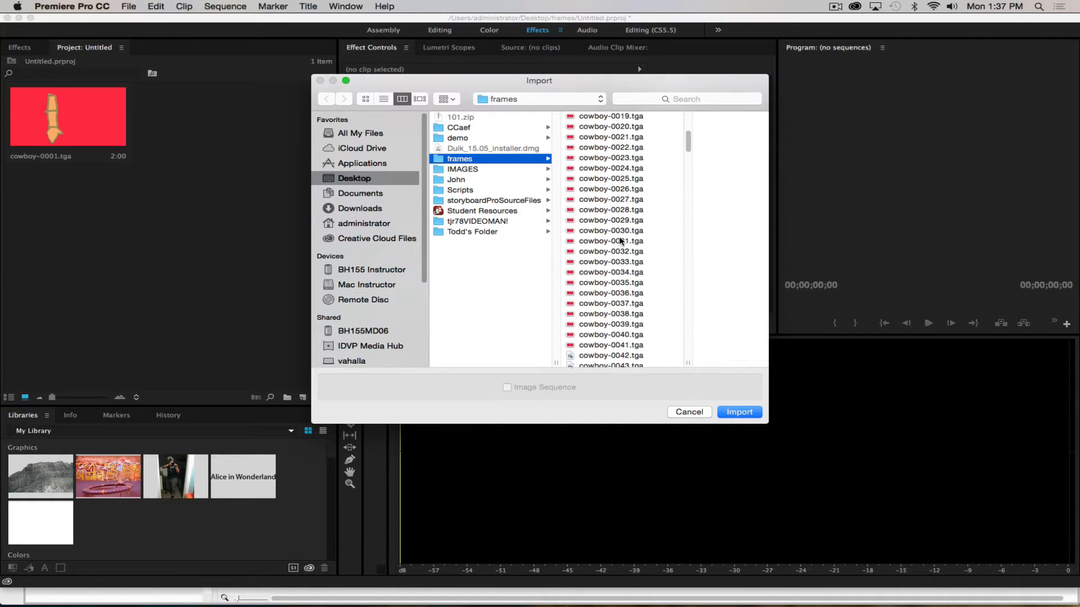
scroll(593, 196, up, 3)
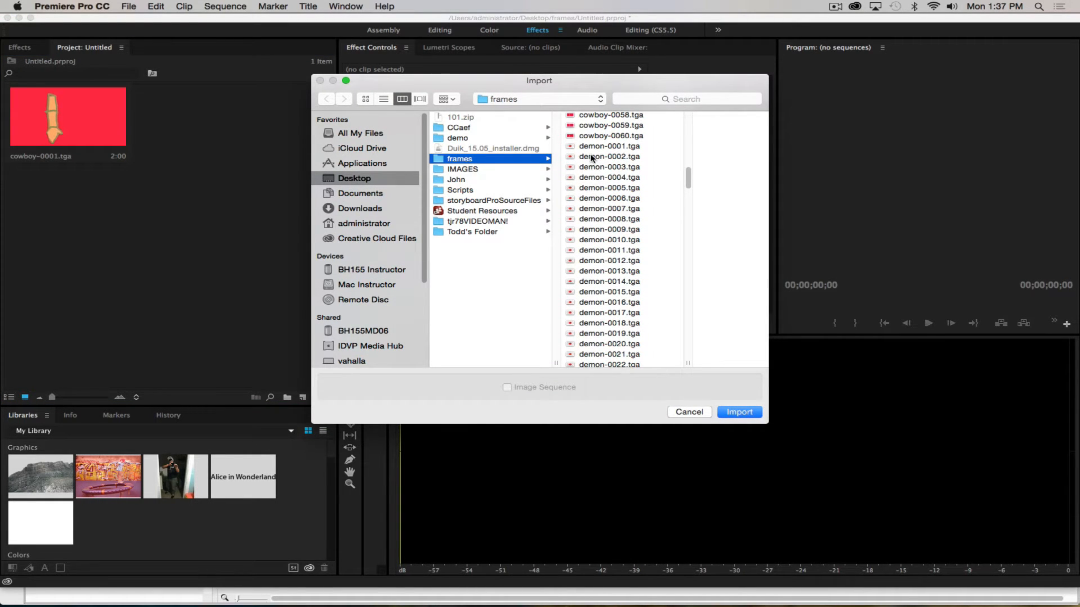
click(596, 146)
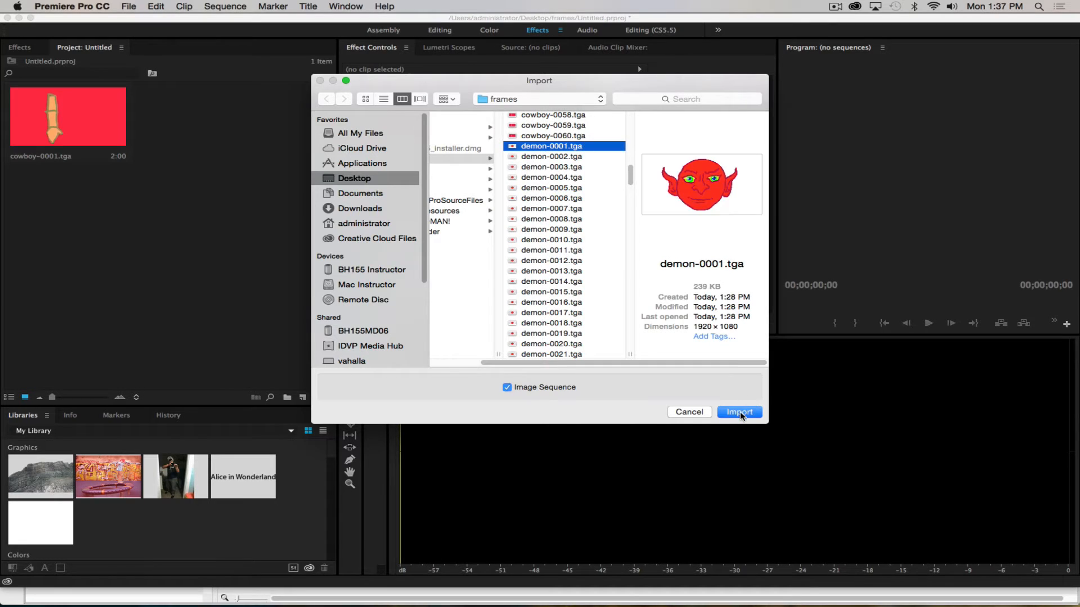
click(739, 413)
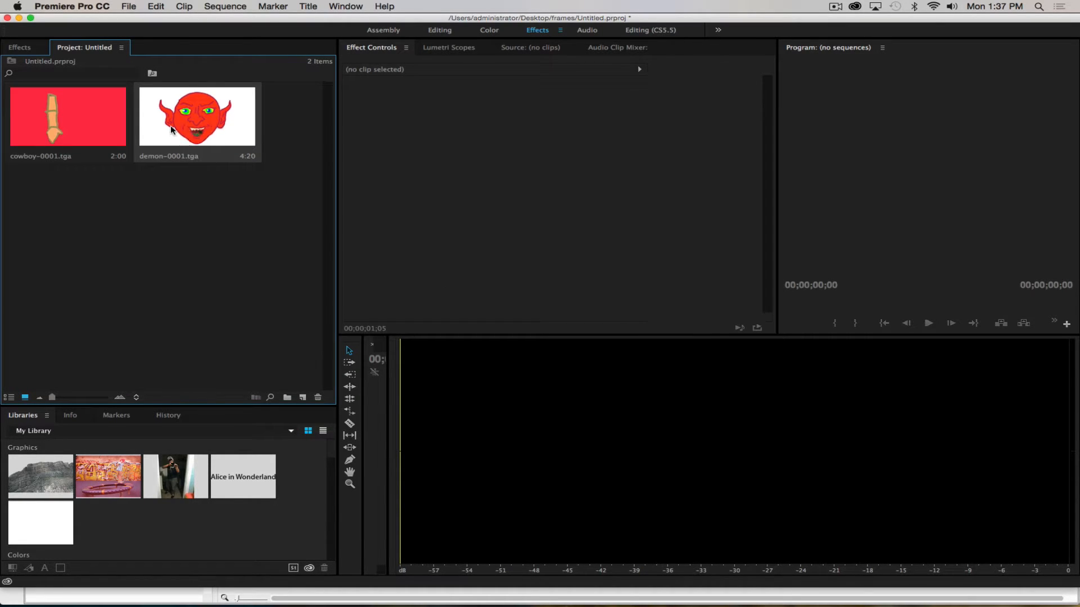
Step: Import the legs frames as an image sequence starting at legs-0001.tga
double_click(168, 251)
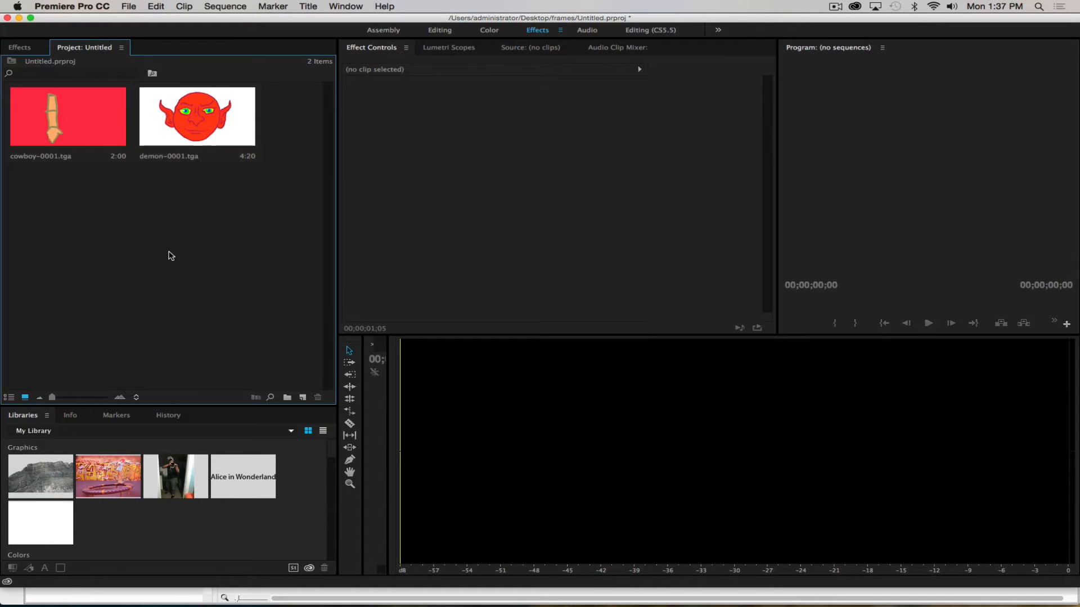
scroll(621, 298, down, 20)
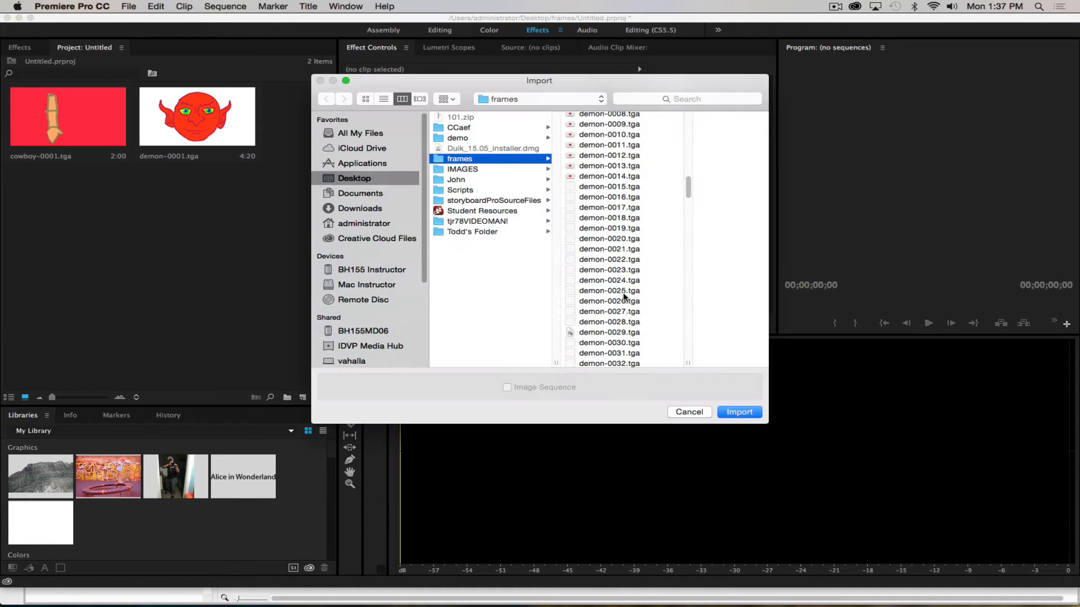
scroll(620, 298, down, 20)
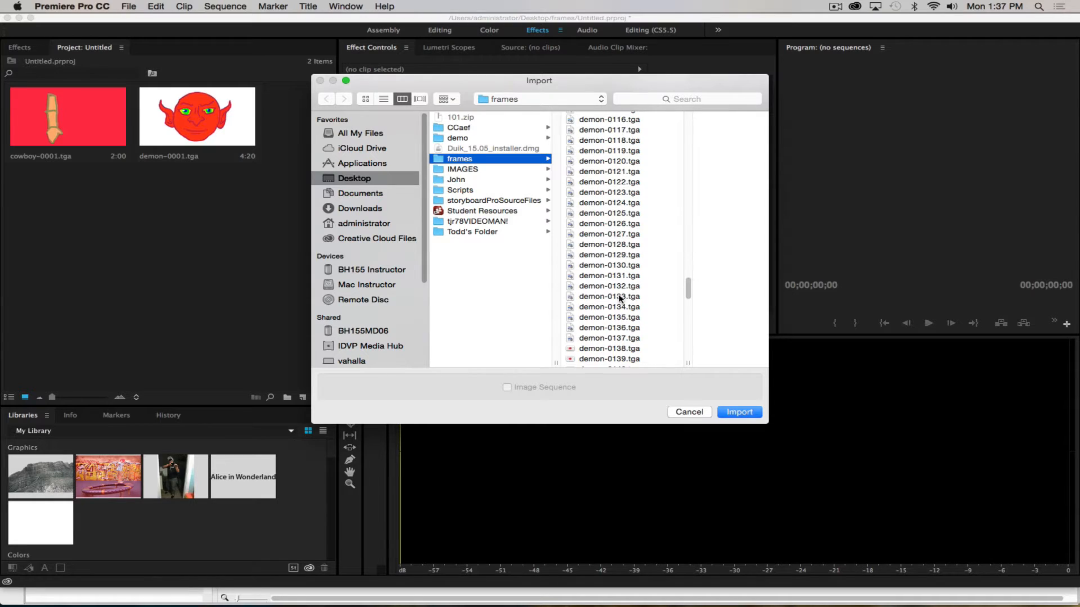
scroll(587, 211, up, 10)
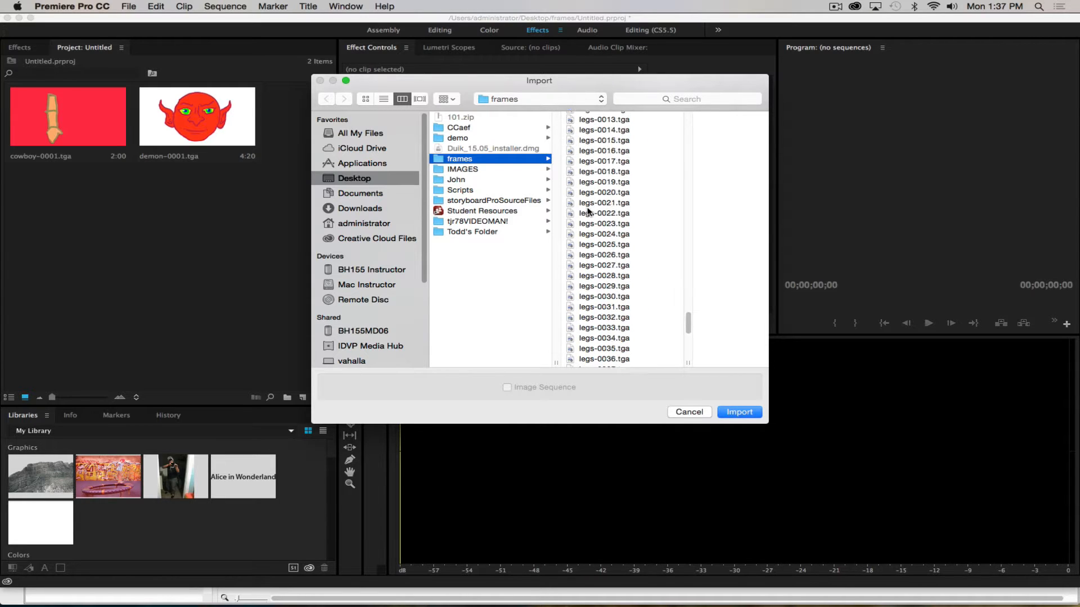
click(591, 196)
click(507, 387)
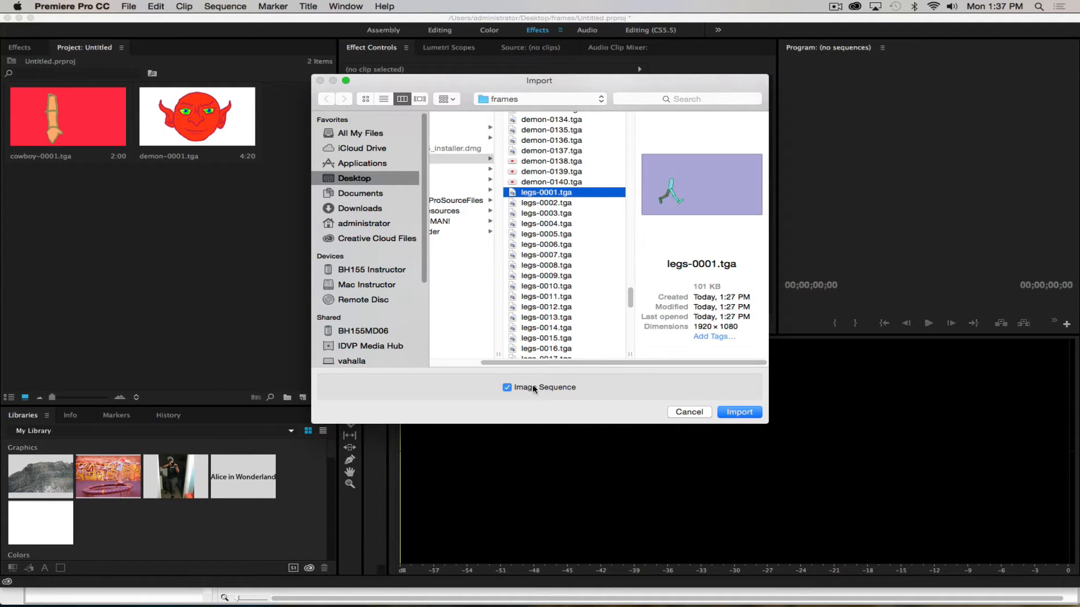
click(739, 412)
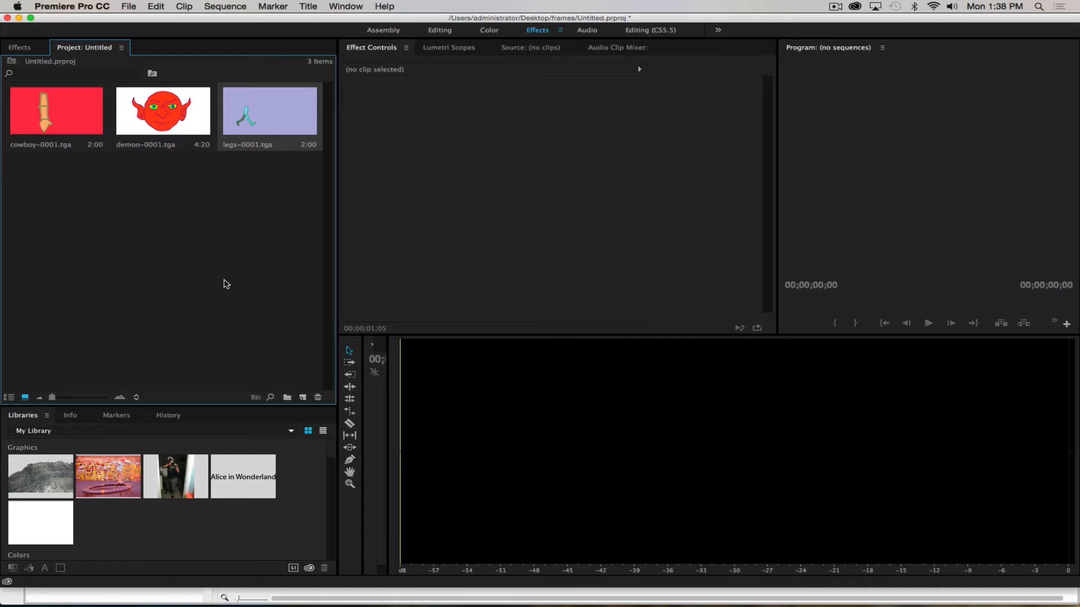
Step: Shrink the oversized audio meters to a narrow strip and widen the Timeline panel into the freed space
click(111, 302)
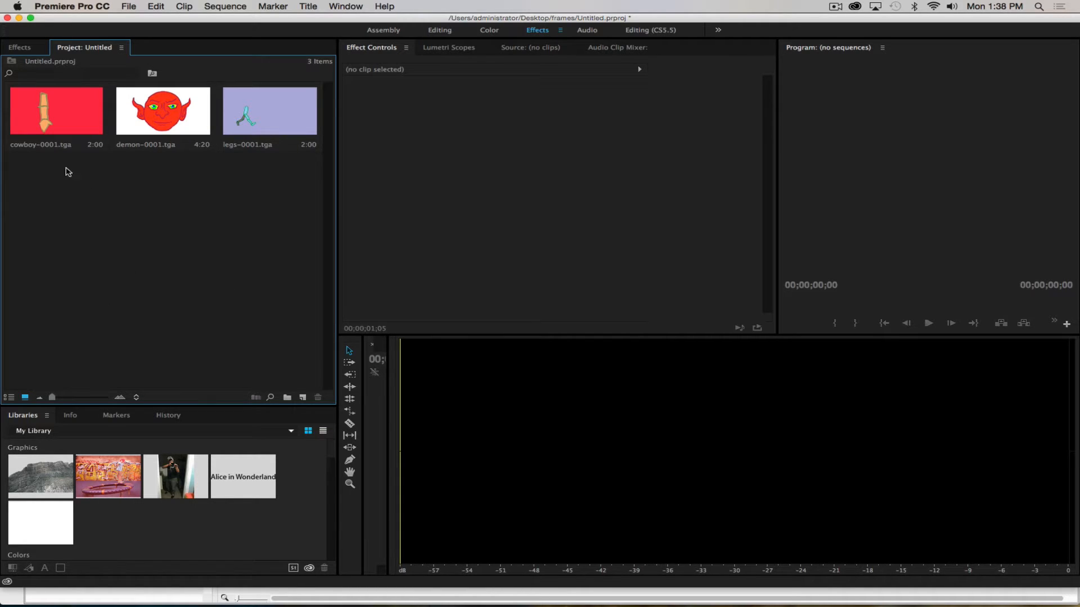
click(380, 410)
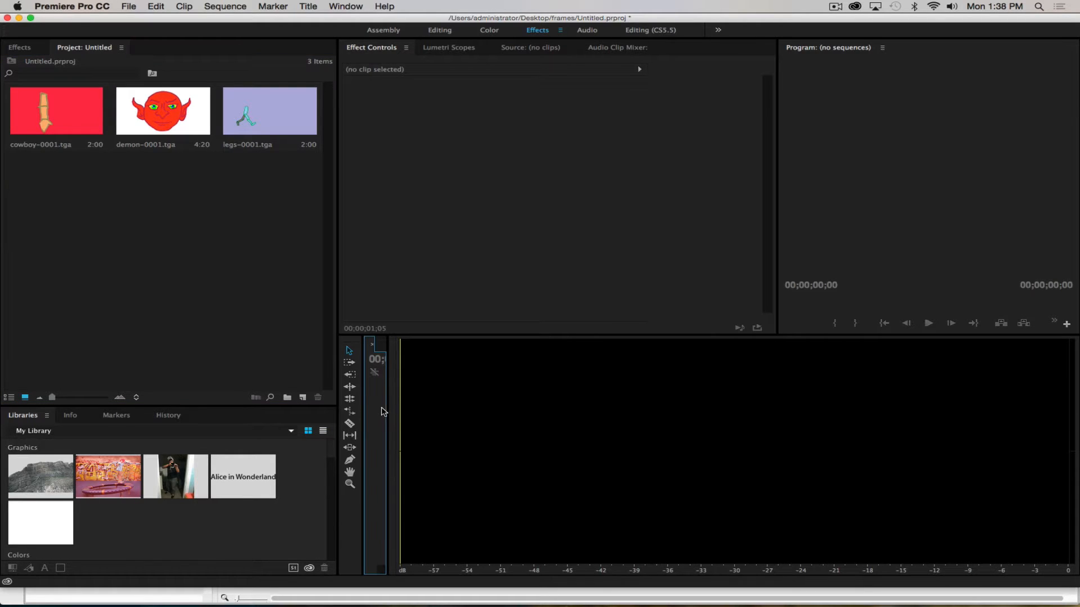
drag(388, 409, 1057, 400)
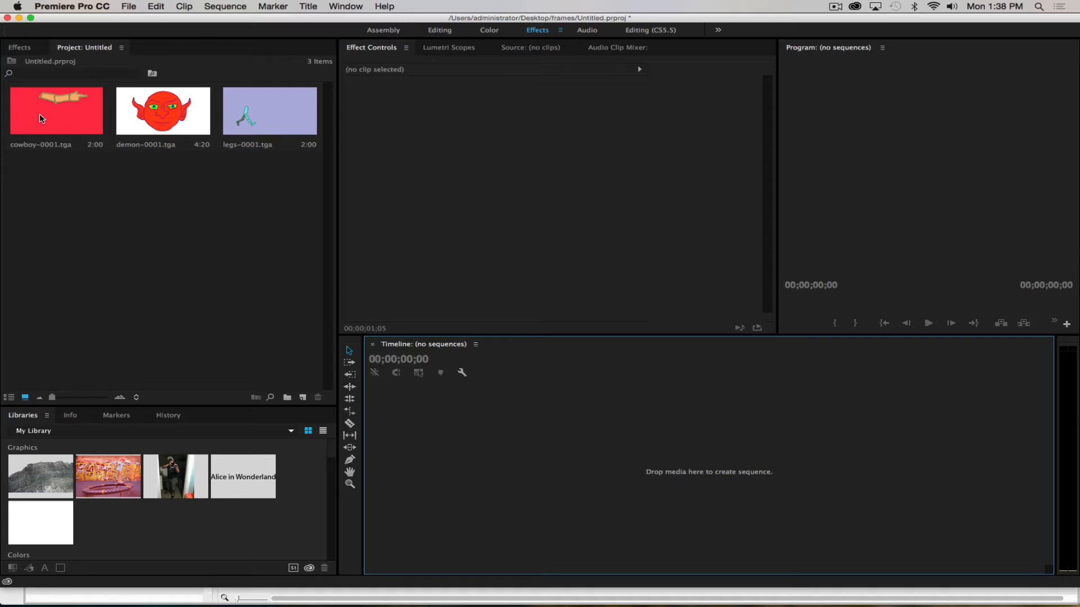
Step: Create a sequence from the cowboy-0001.tga clip in the empty timeline and play it back
drag(39, 113, 408, 443)
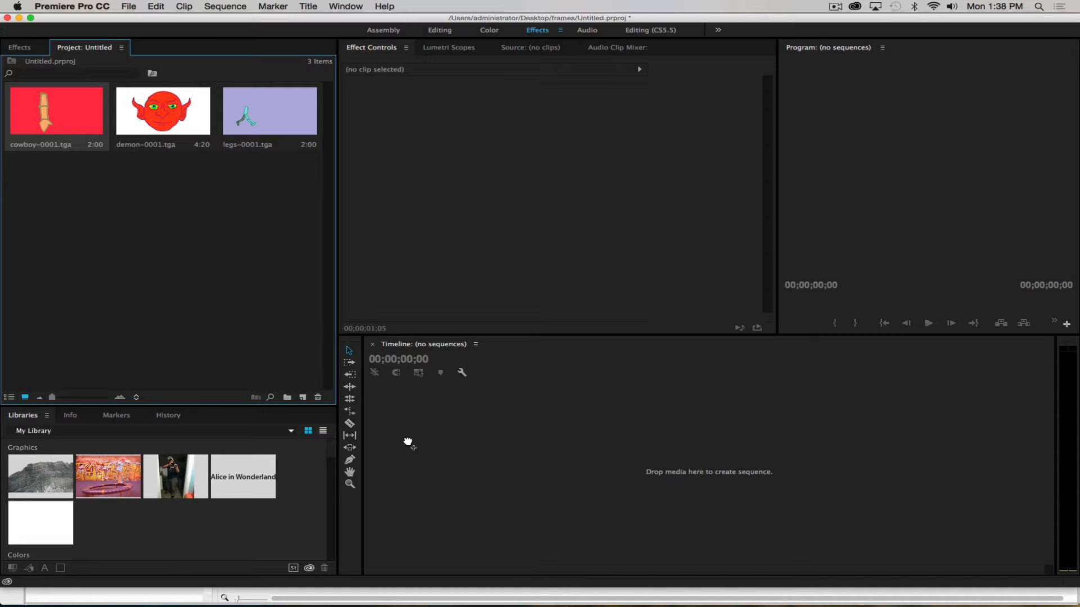
drag(408, 443, 409, 444)
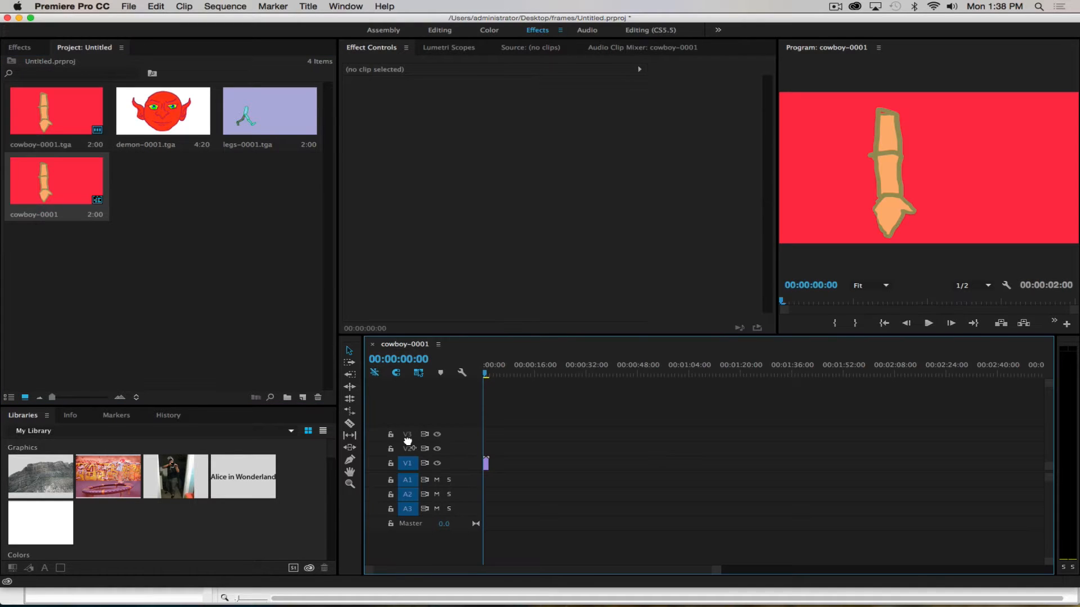
key(space)
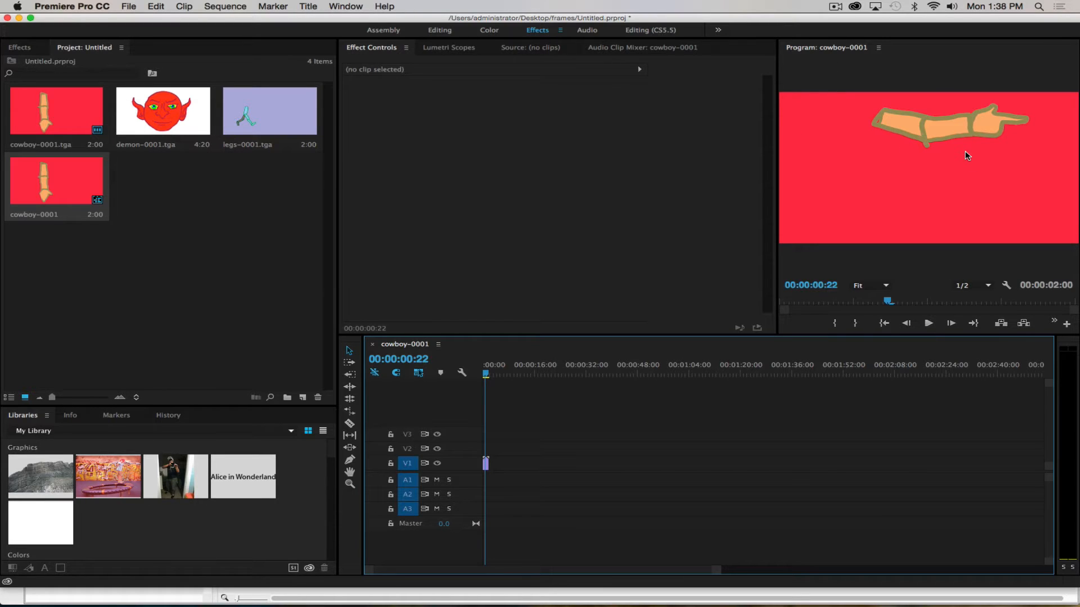
key(space)
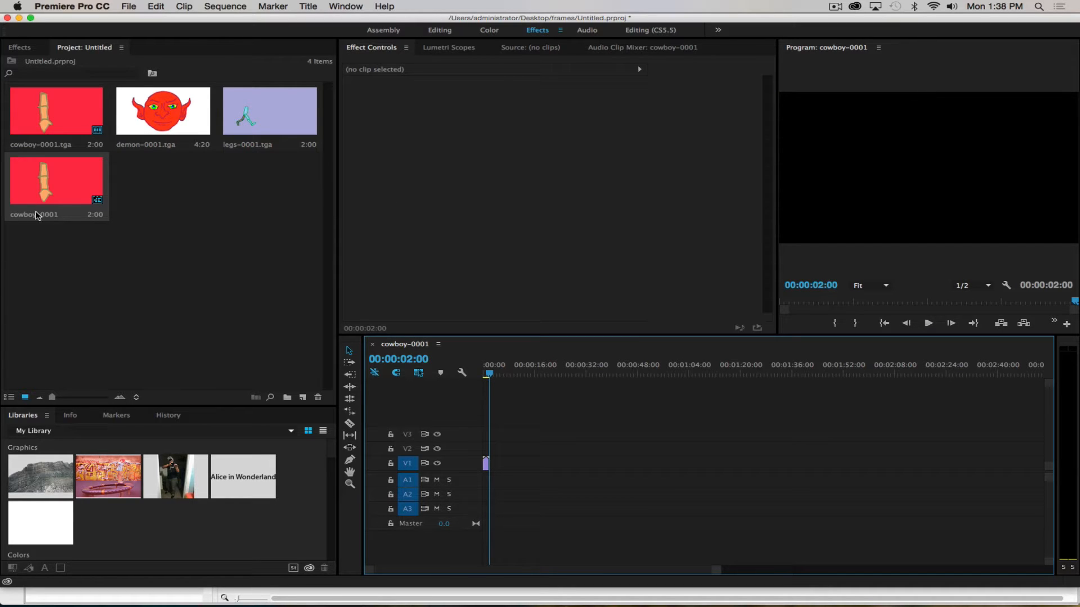
click(152, 110)
click(98, 203)
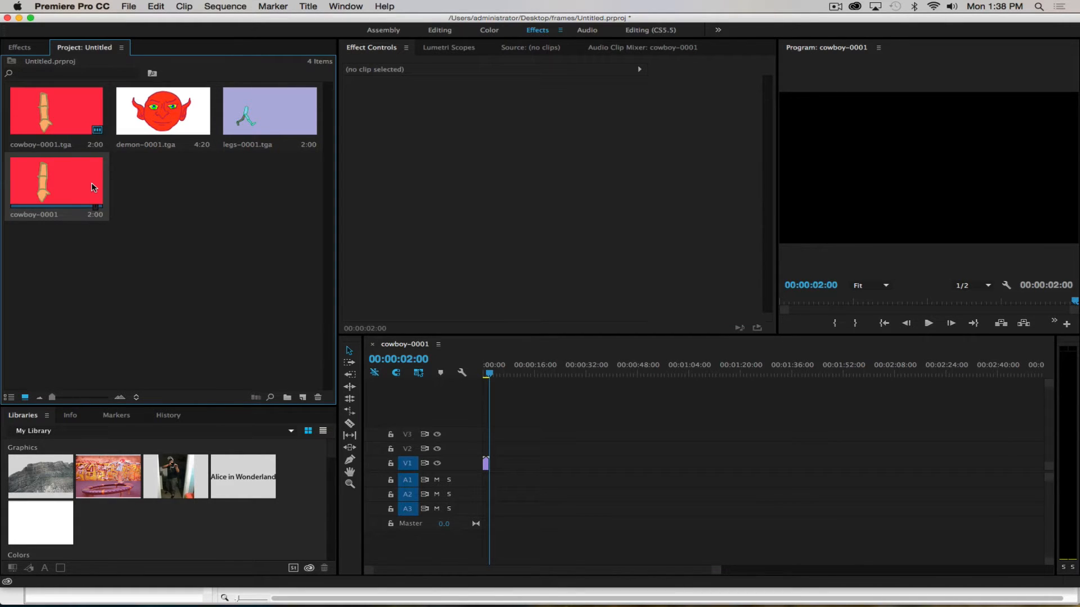
click(174, 243)
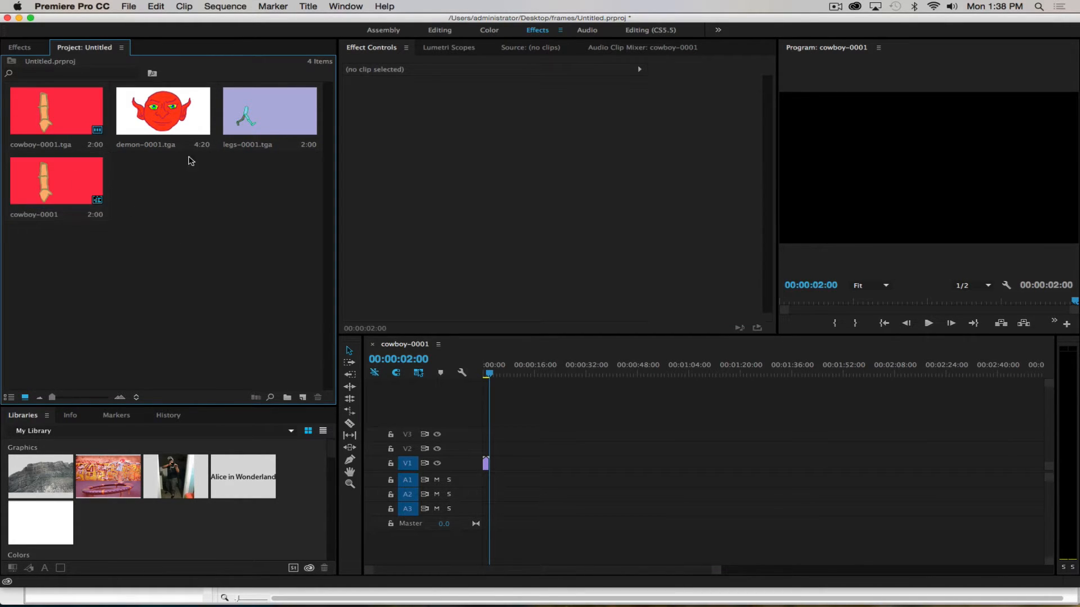
click(89, 131)
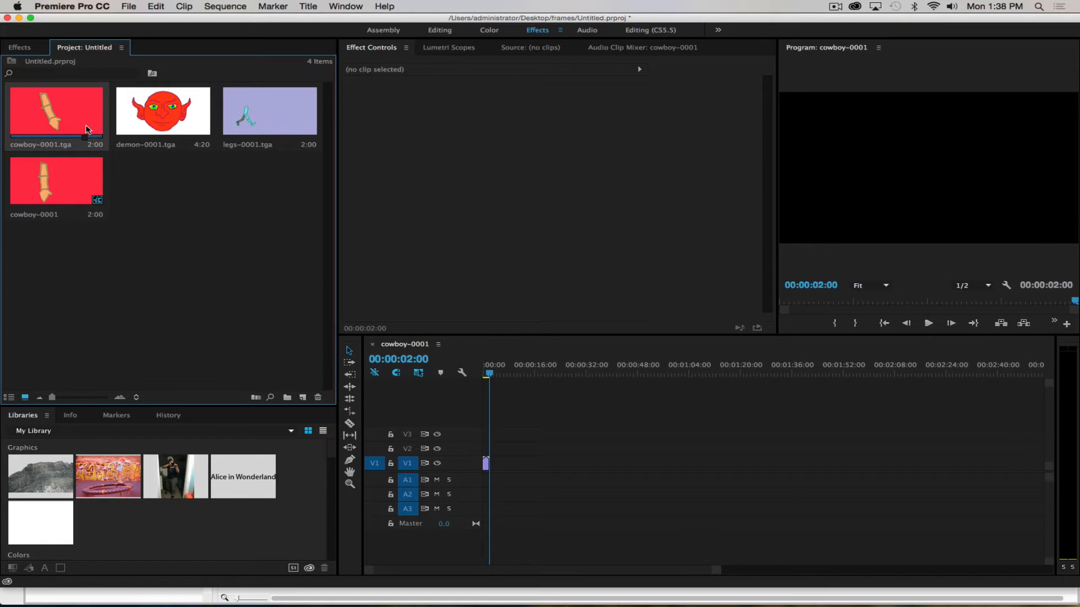
click(120, 159)
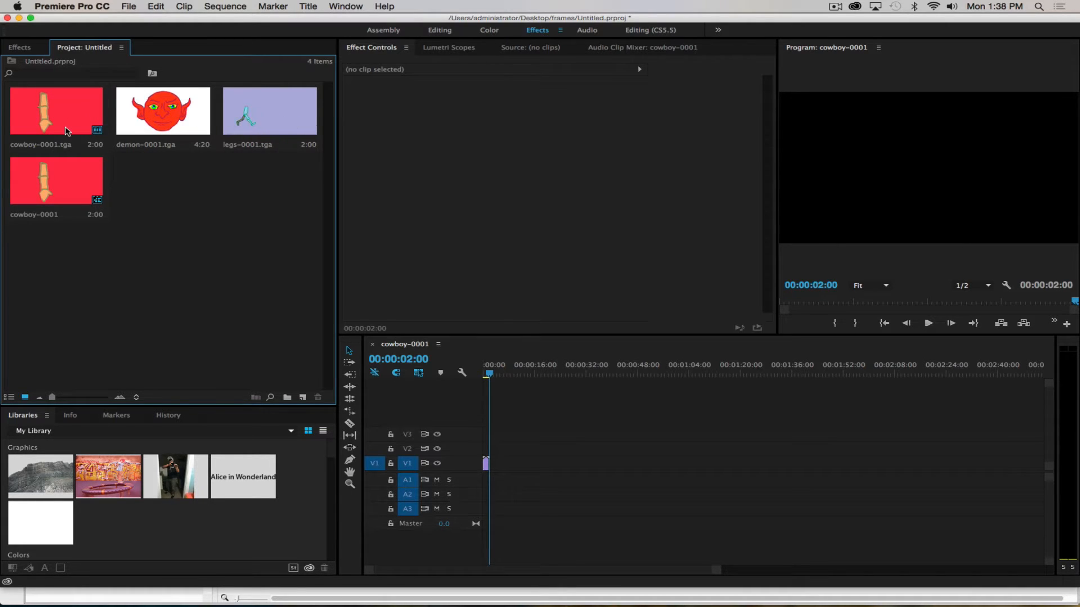
Step: Rename the cowboy-0001 sequence in the project to mainTimeline, leaving the demon clip's name untouched
click(27, 220)
click(26, 217)
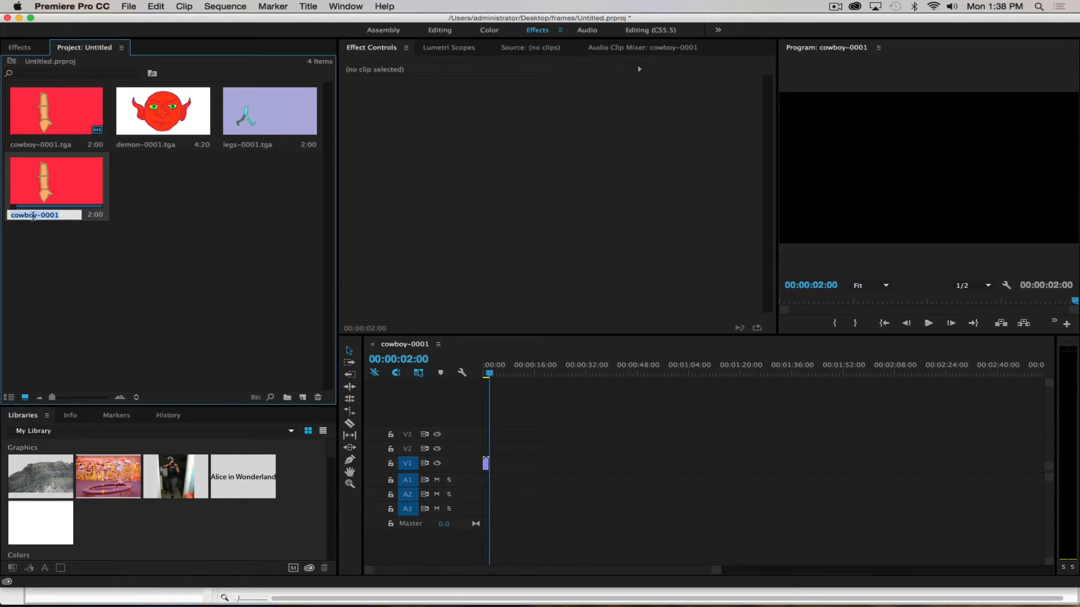
click(37, 216)
drag(72, 216, 3, 205)
text(mainTimeline)
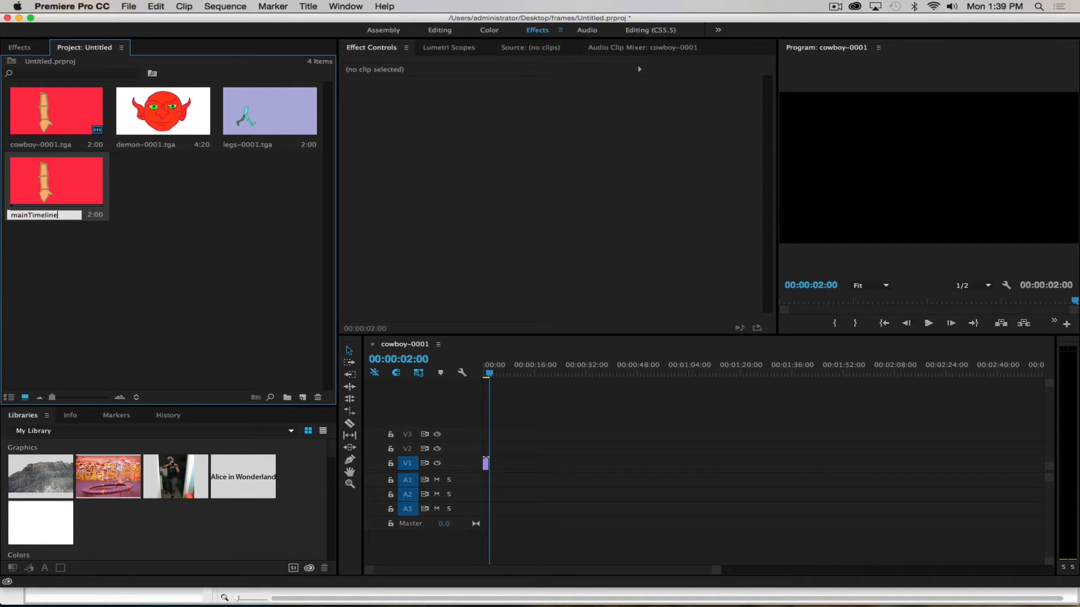
key(Tab)
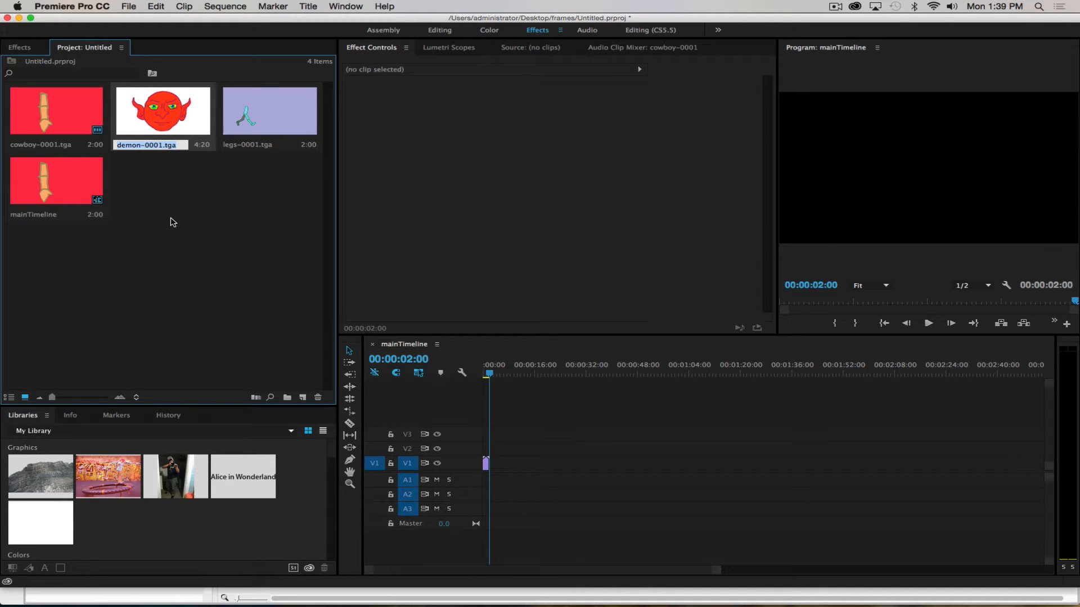
click(125, 121)
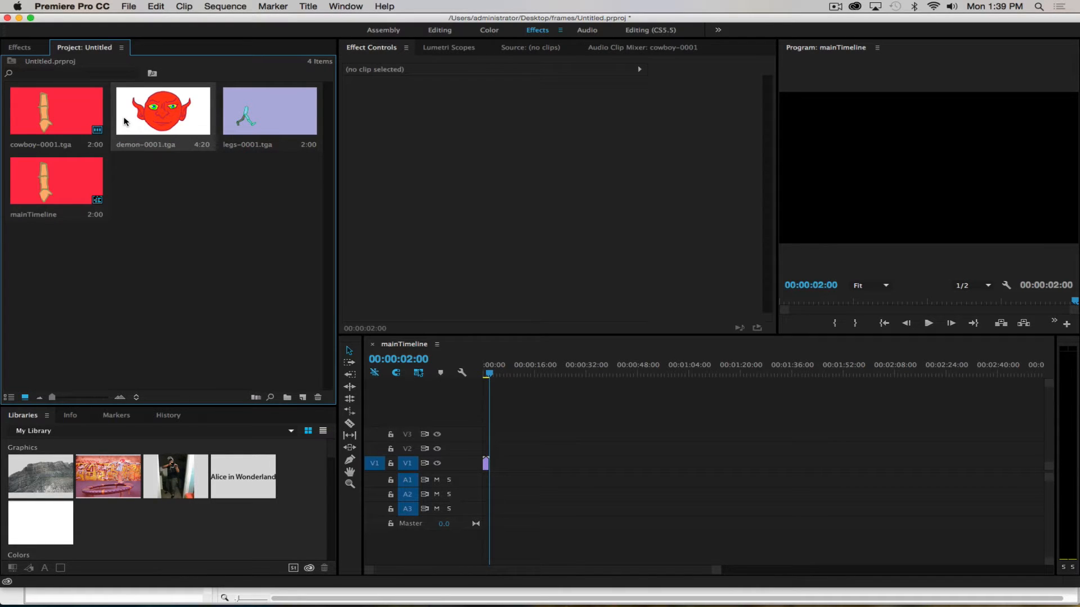
Step: Append the demon-0001.tga and legs-0001.tga clips end to end behind the cowboy clip on track V1
drag(125, 121, 492, 467)
drag(236, 119, 507, 465)
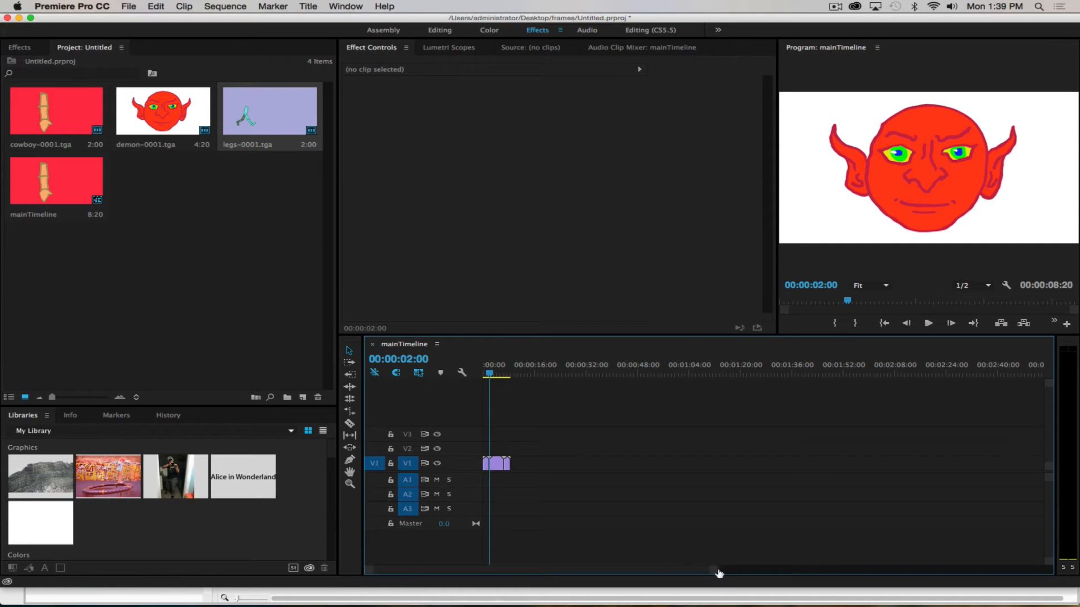
drag(719, 573, 598, 571)
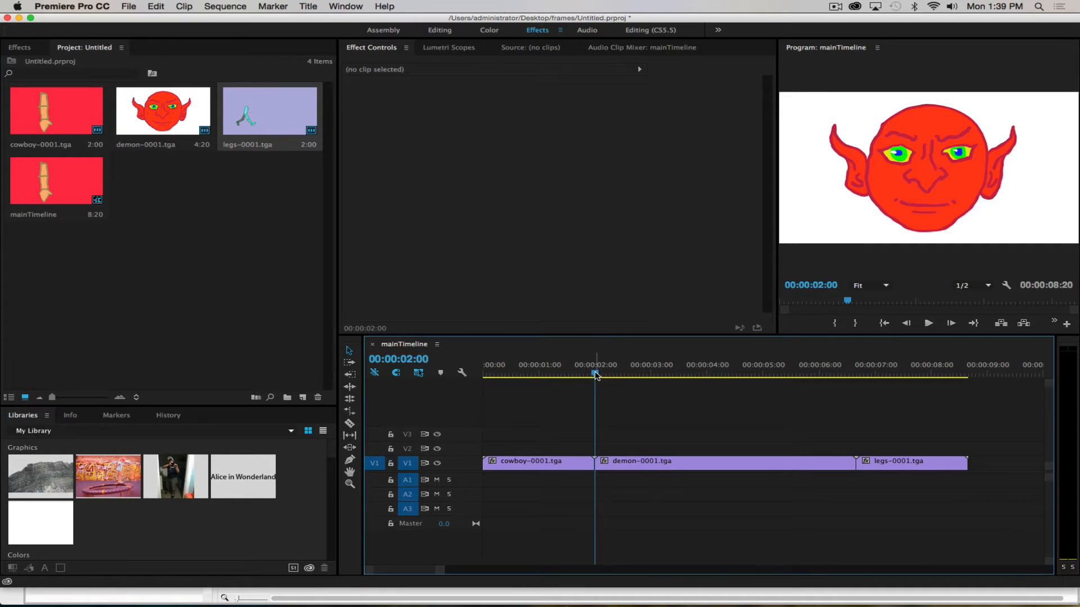
Step: Play the whole mainTimeline sequence from its start and scrub back to the beginning of the demon clip
drag(595, 371, 470, 363)
key(space)
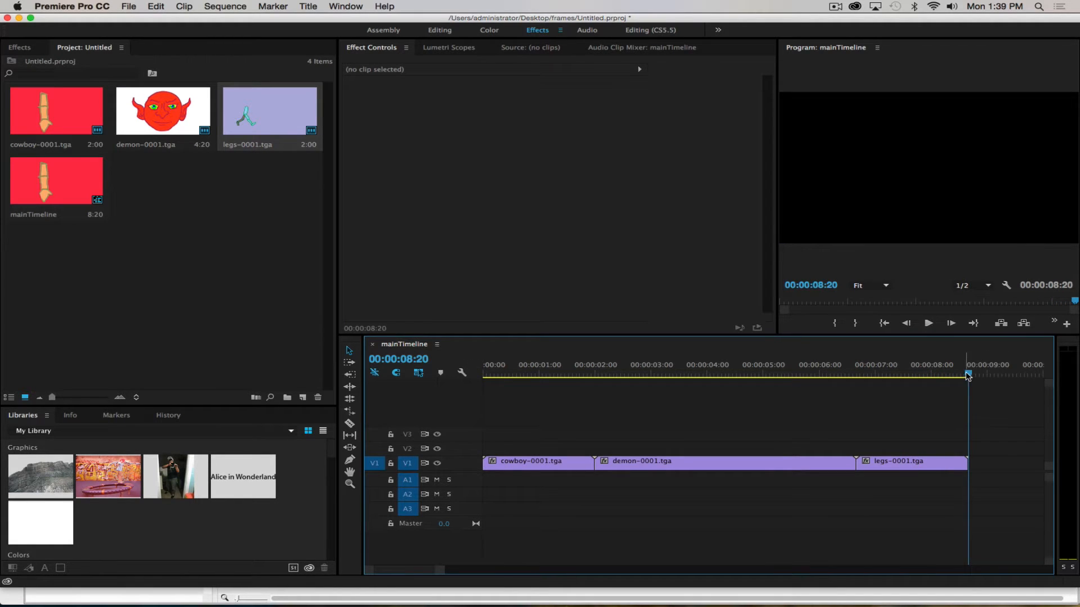
drag(968, 375, 569, 325)
click(614, 464)
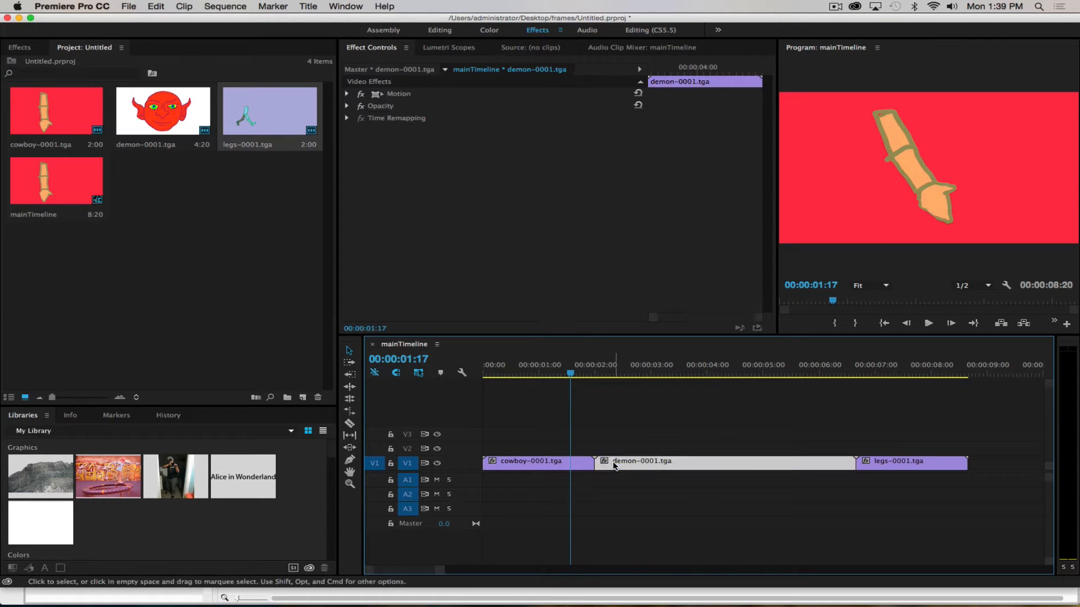
drag(570, 374, 608, 382)
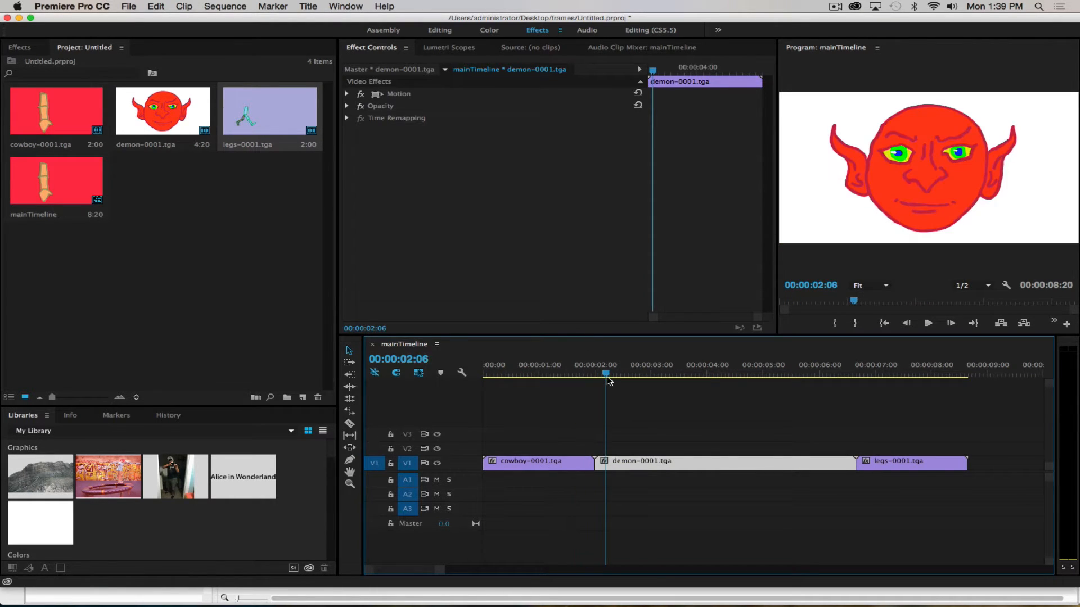
Step: Import voice.wav from the audio folder of the lipSyncFall2015 project into the project
double_click(194, 209)
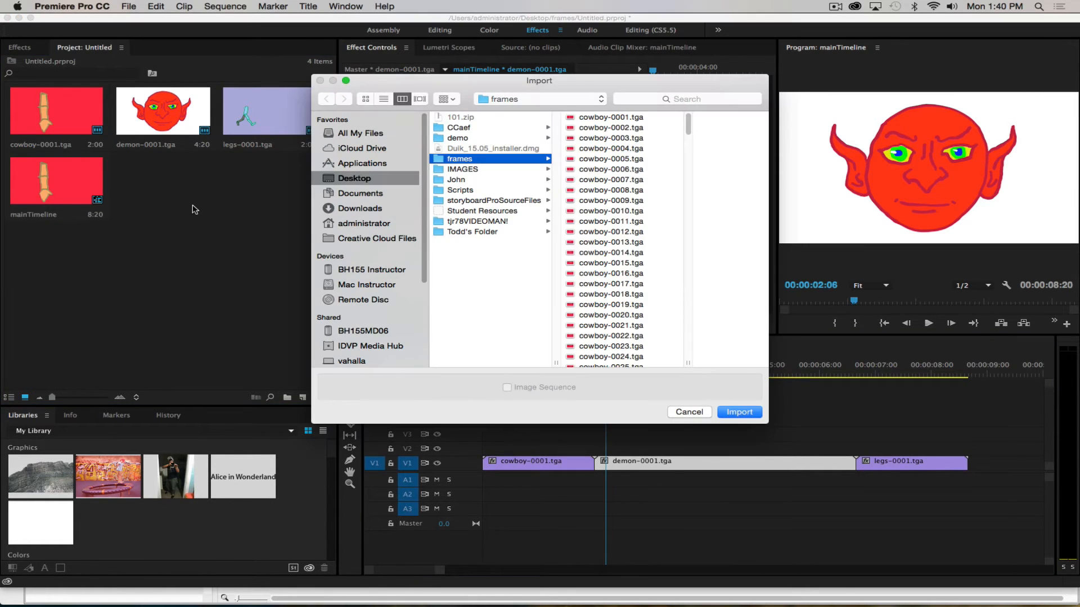
click(453, 180)
click(595, 118)
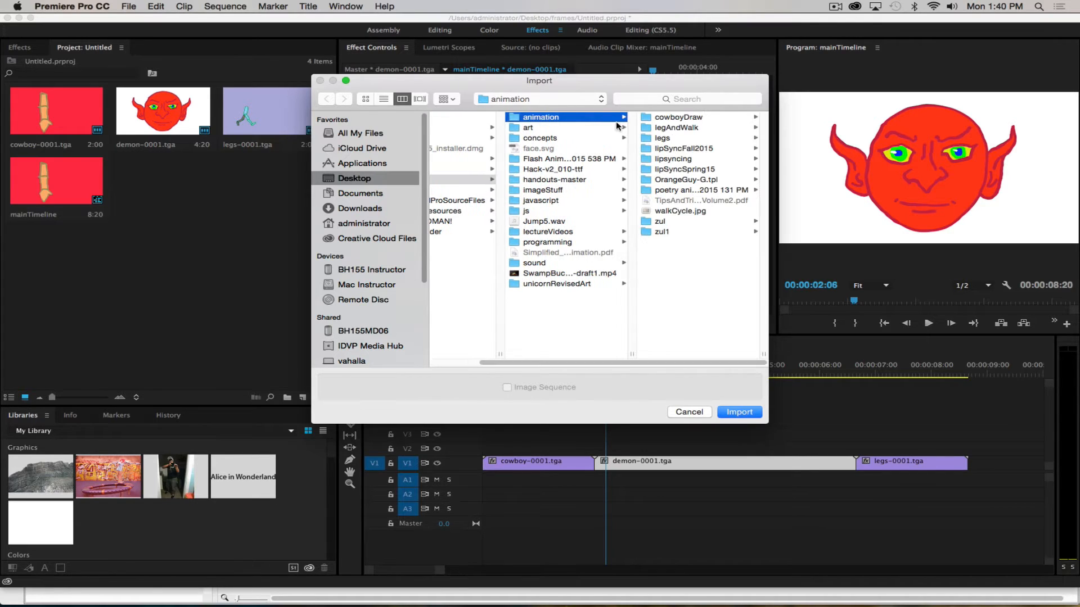
click(699, 149)
click(669, 118)
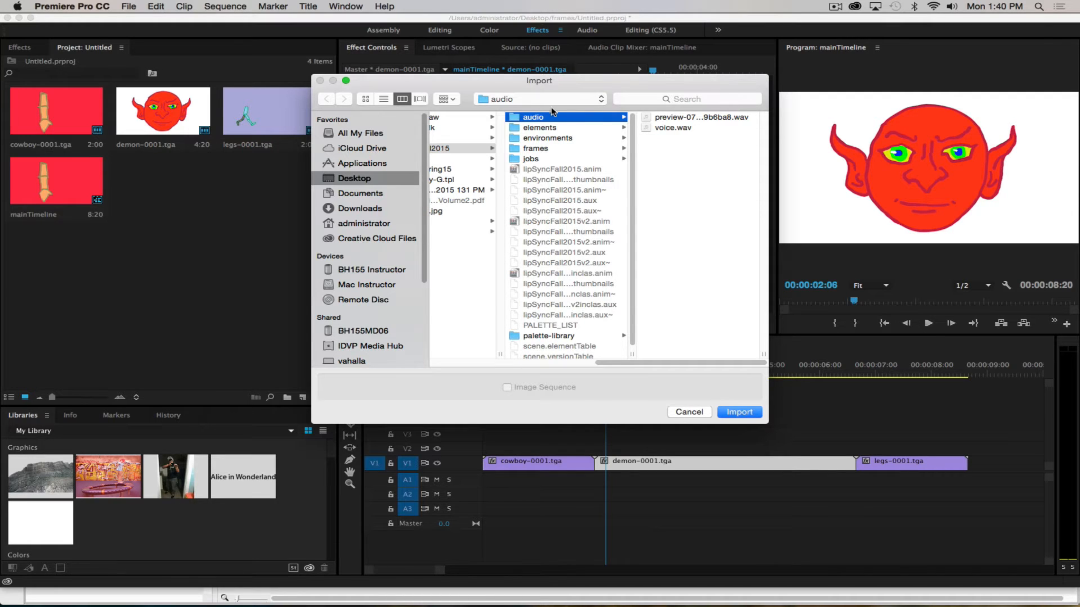
click(647, 129)
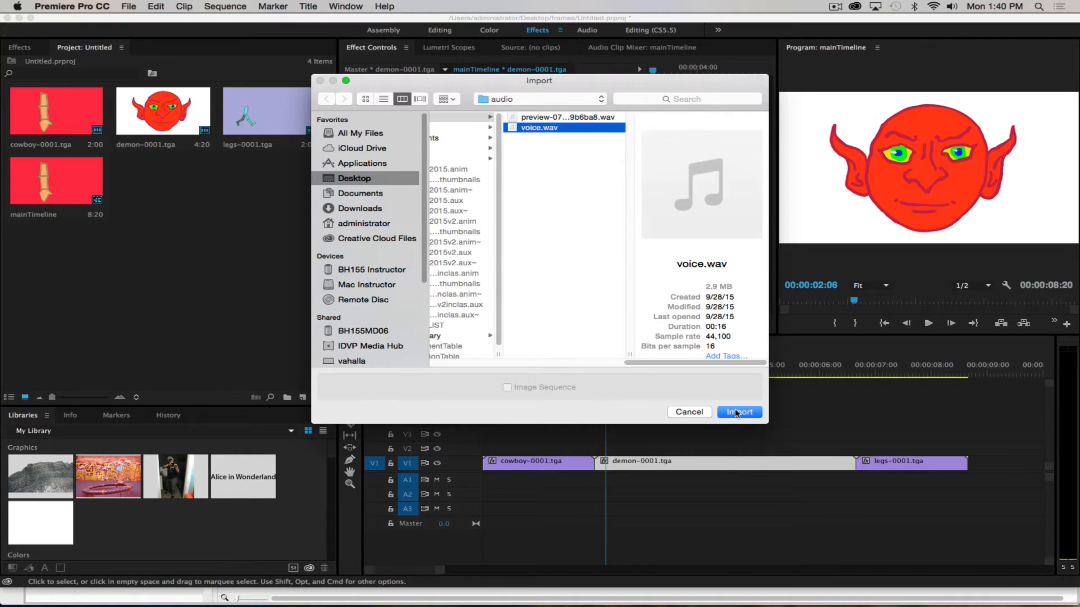
click(738, 413)
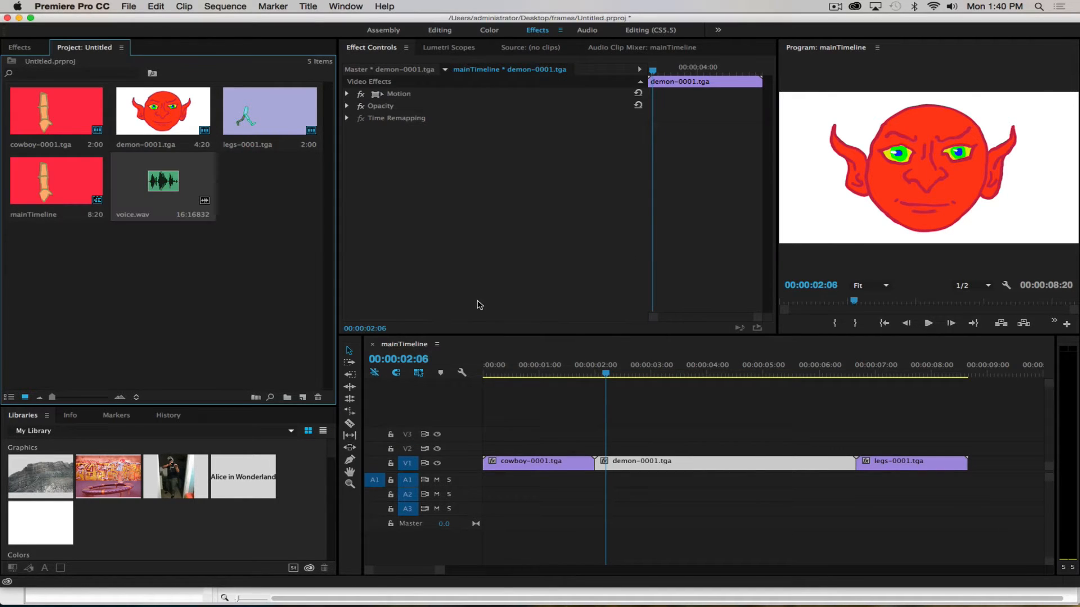
Step: Place voice.wav on track A1 at the demon clip's start and trim its end to match the demon clip
drag(135, 165, 599, 481)
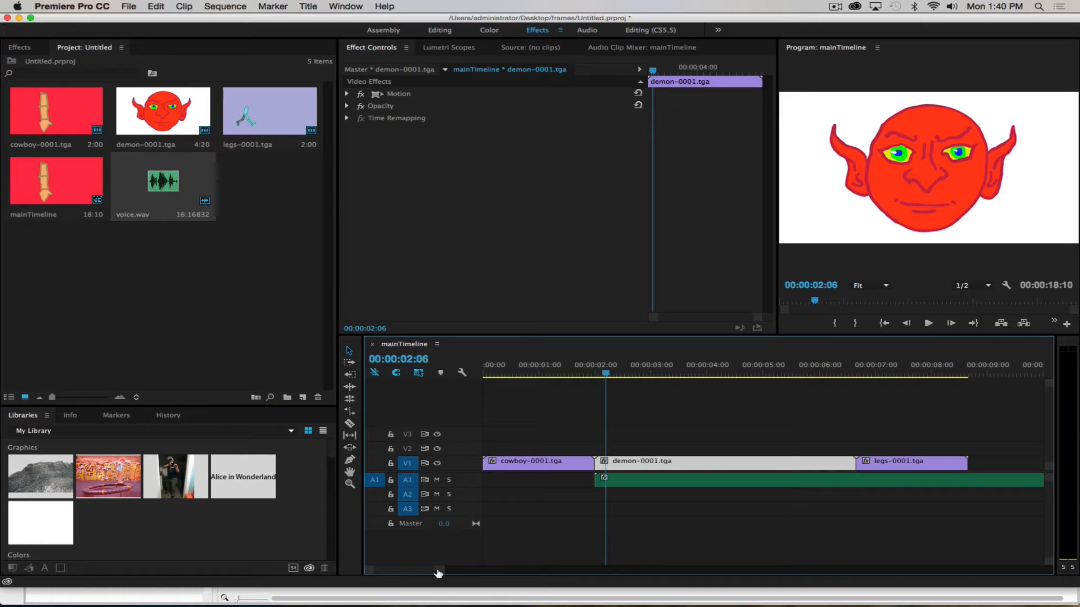
drag(438, 573, 460, 573)
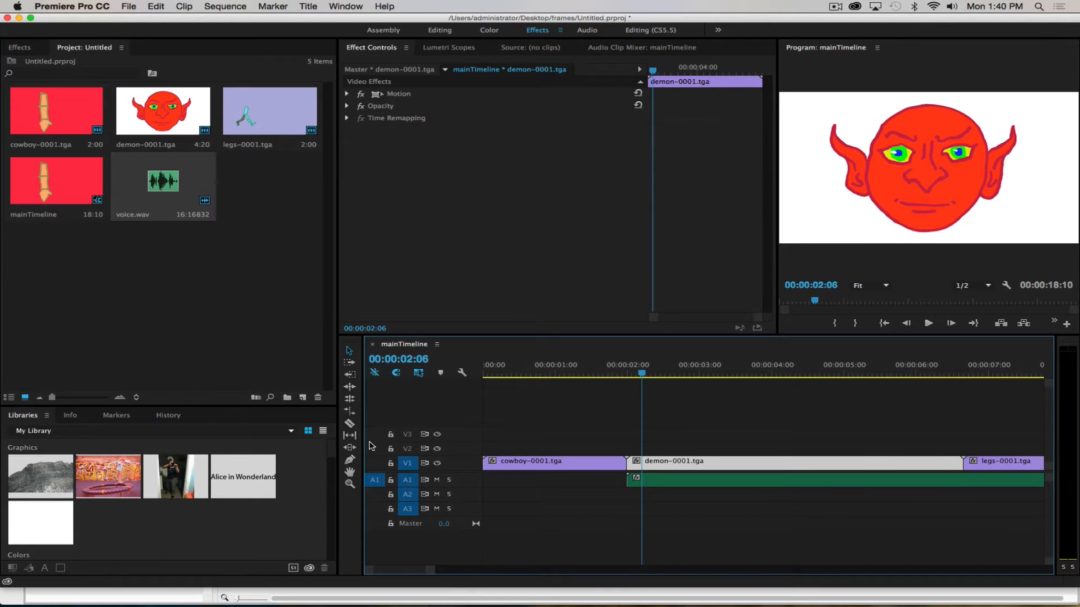
click(350, 424)
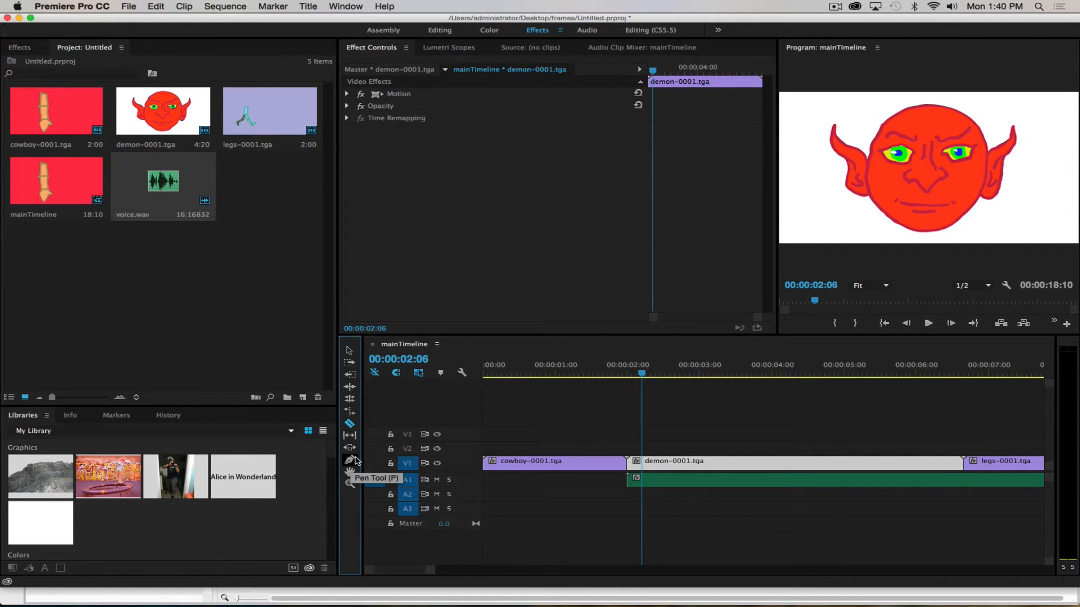
click(349, 350)
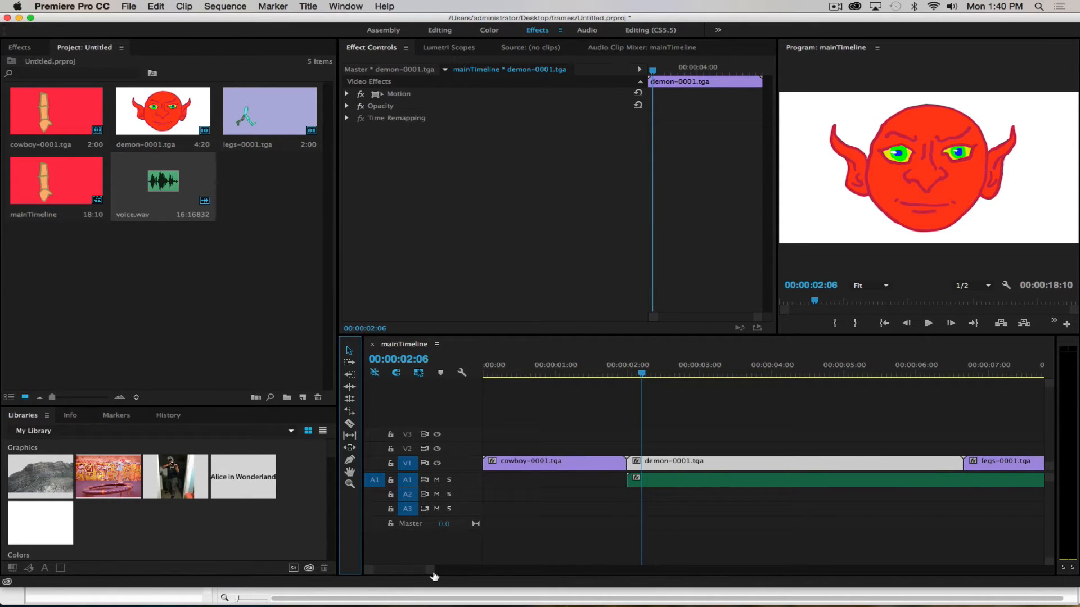
drag(434, 576, 475, 568)
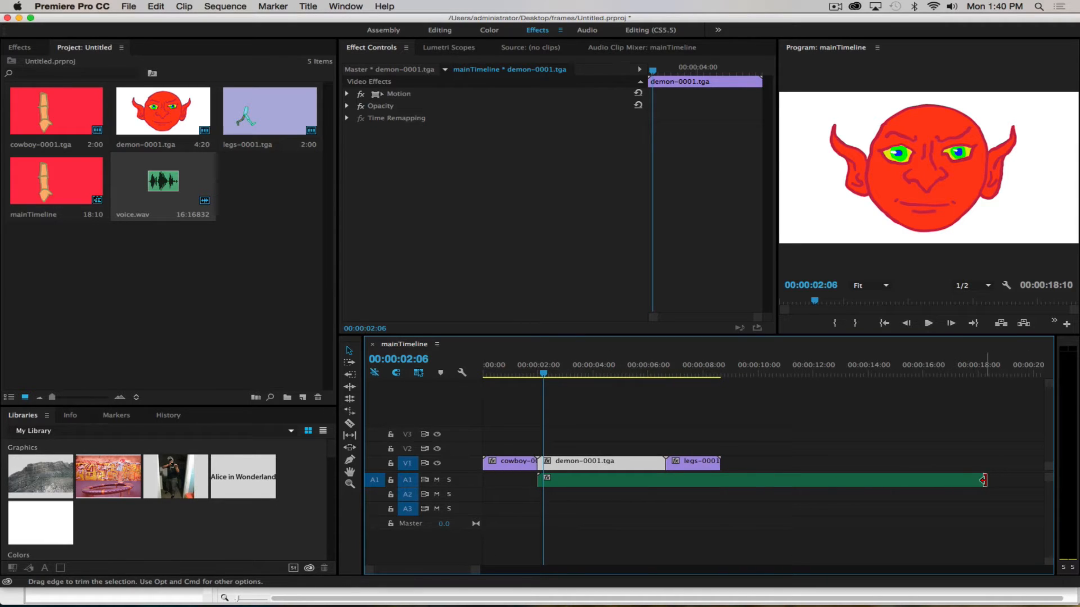
drag(984, 480, 661, 481)
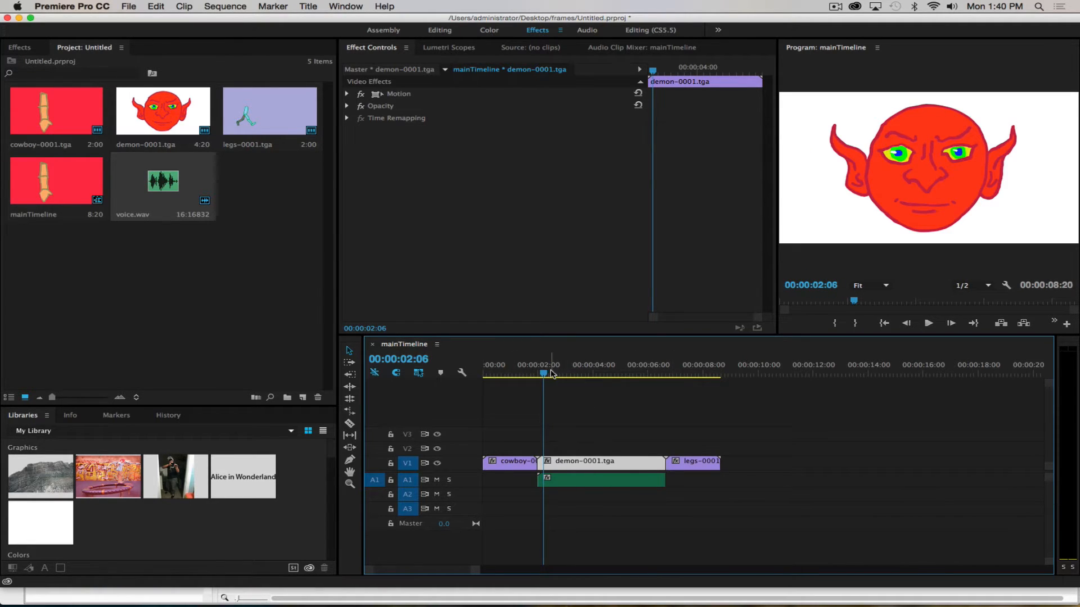
Step: Play the demon clip with its voice audio to check the lip sync, and scrub back slightly
key(space)
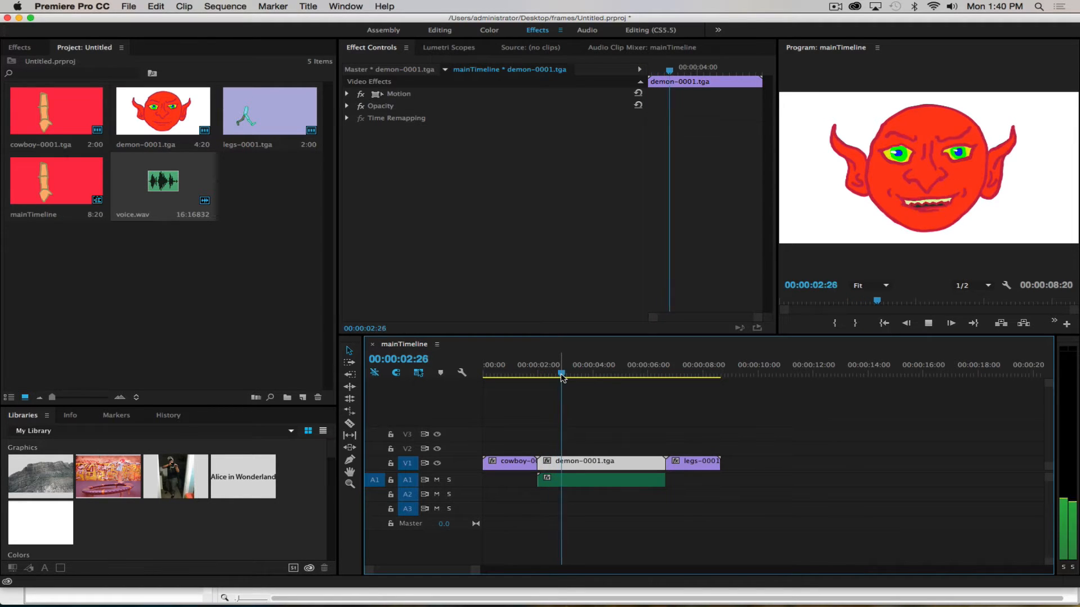
key(space)
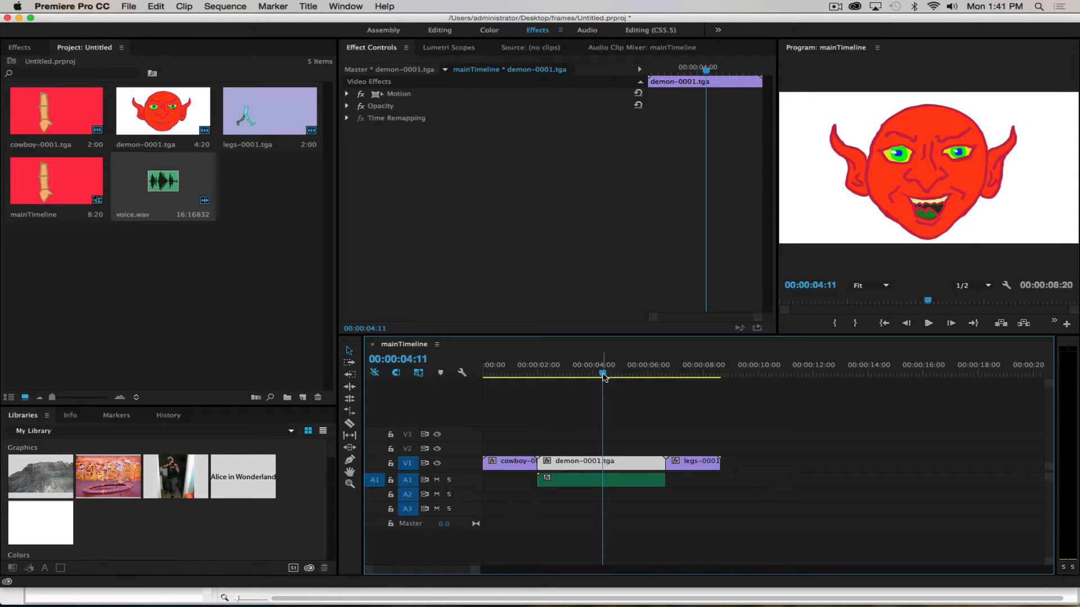
drag(602, 374, 592, 374)
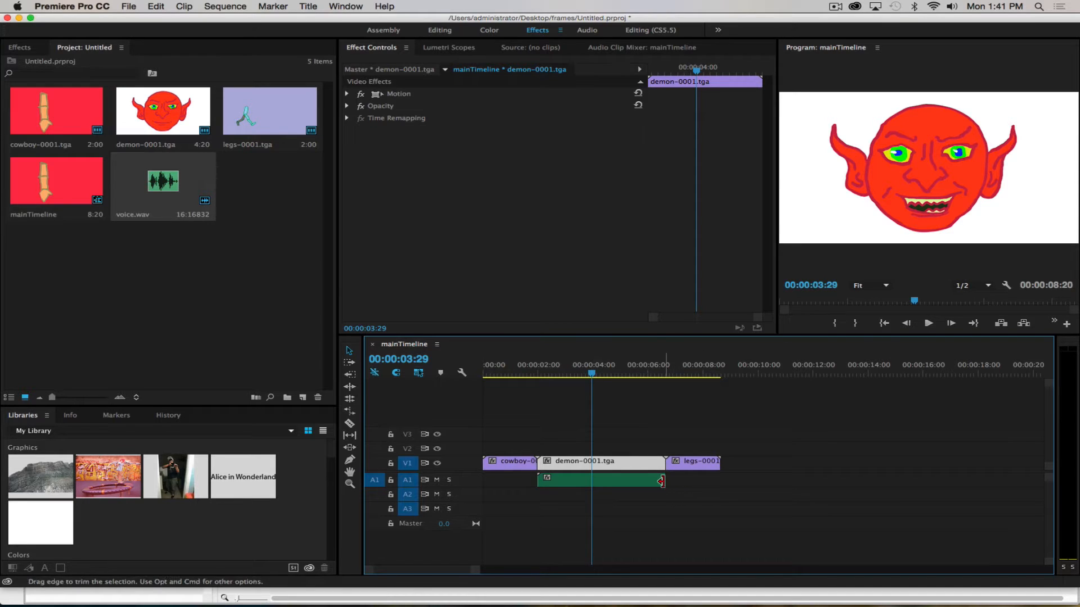
Step: Extend the voice.wav clip past the legs clip, and razor off and delete everything beyond the demon clip's end
drag(665, 479, 910, 487)
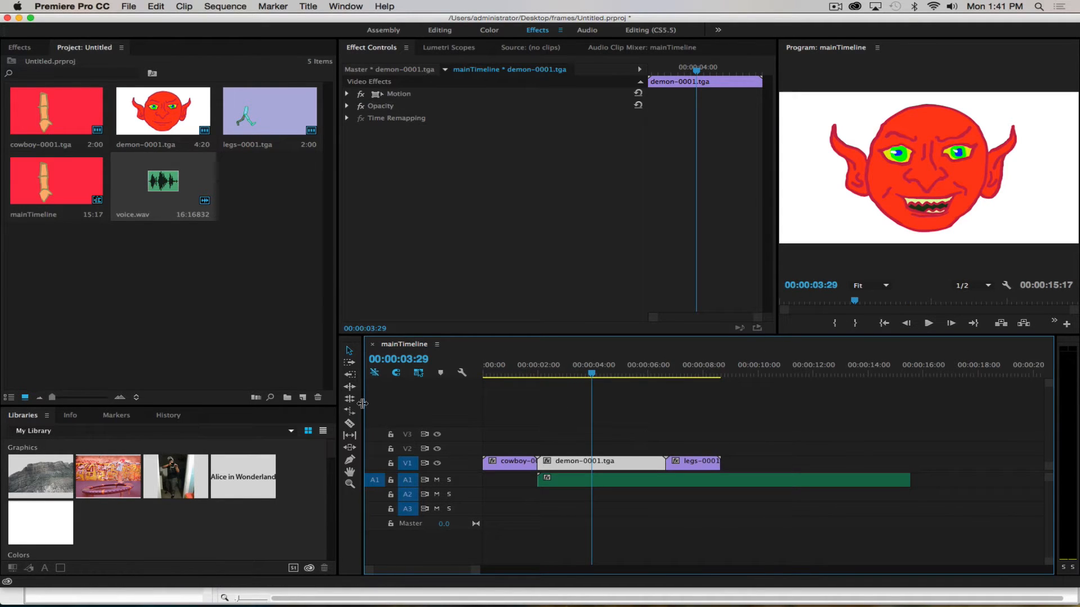
click(348, 424)
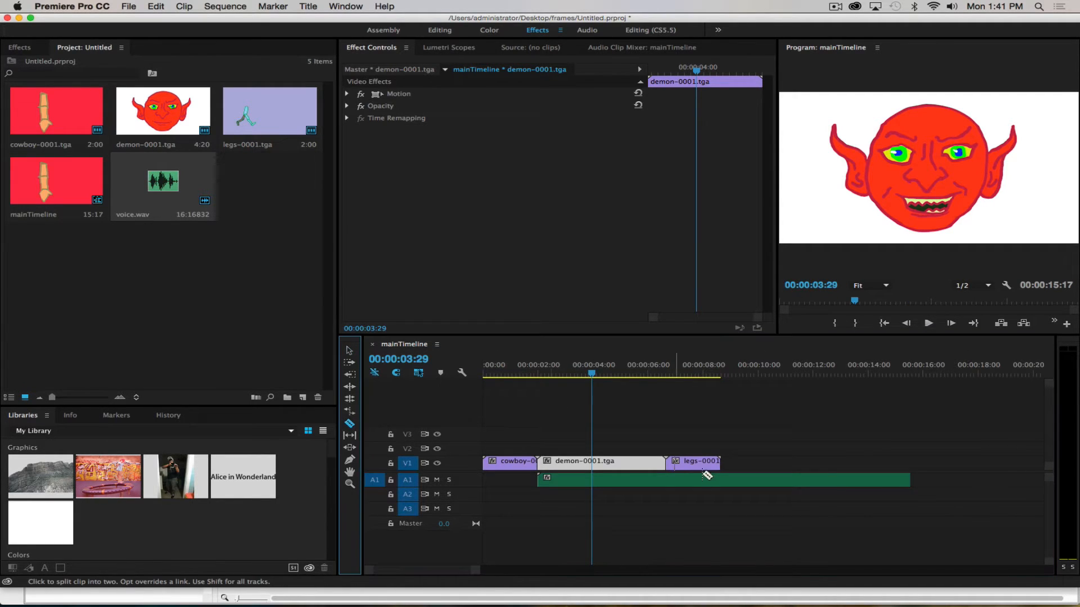
click(668, 478)
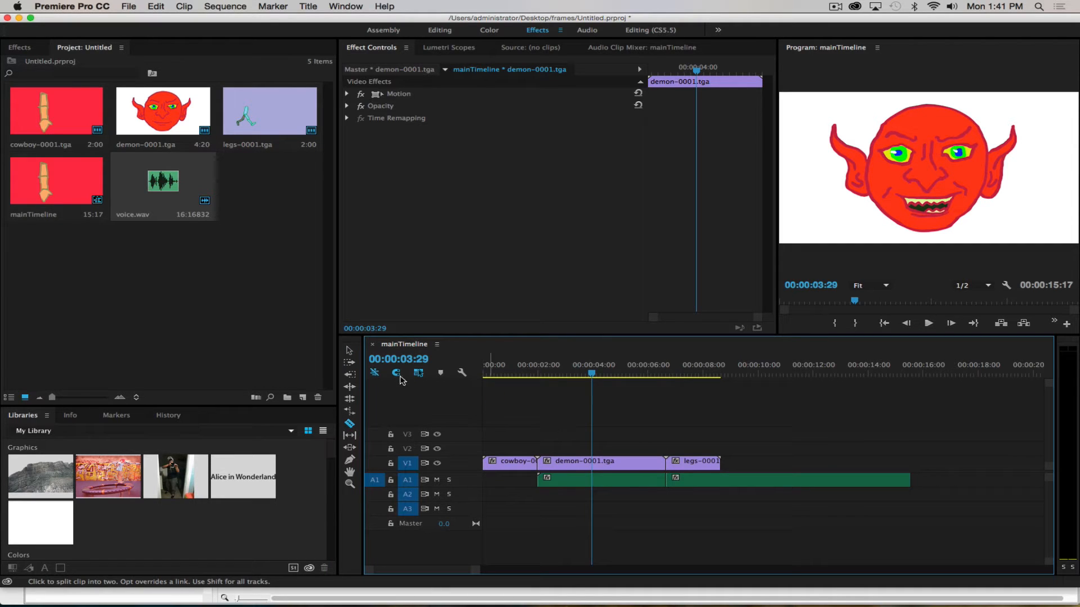
click(348, 350)
click(755, 483)
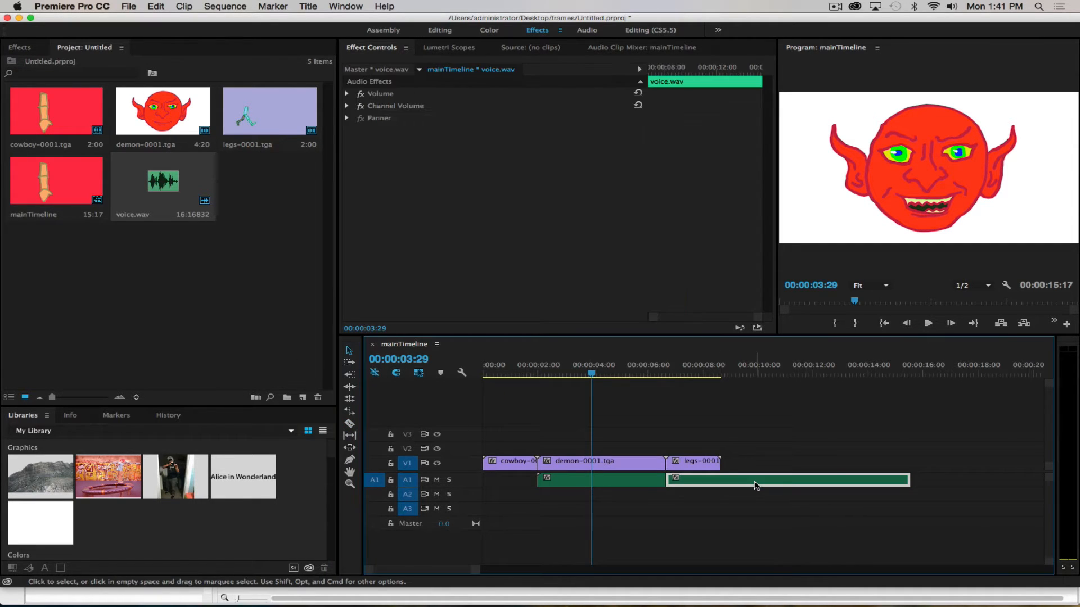
key(Delete)
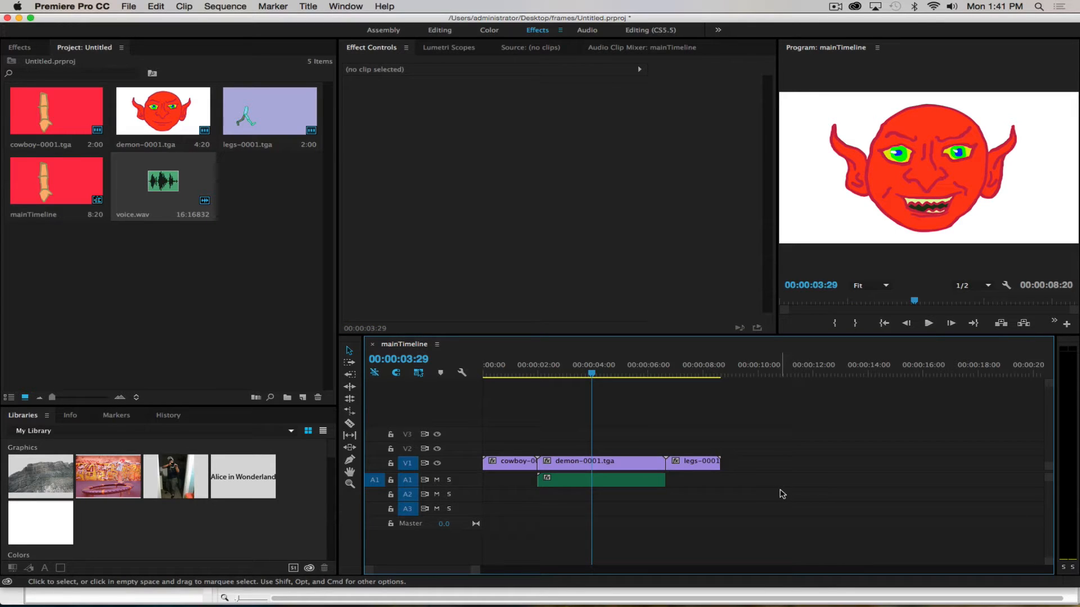
Step: Try splitting the legs clip partway through with the Razor tool, and undo the cut
click(695, 462)
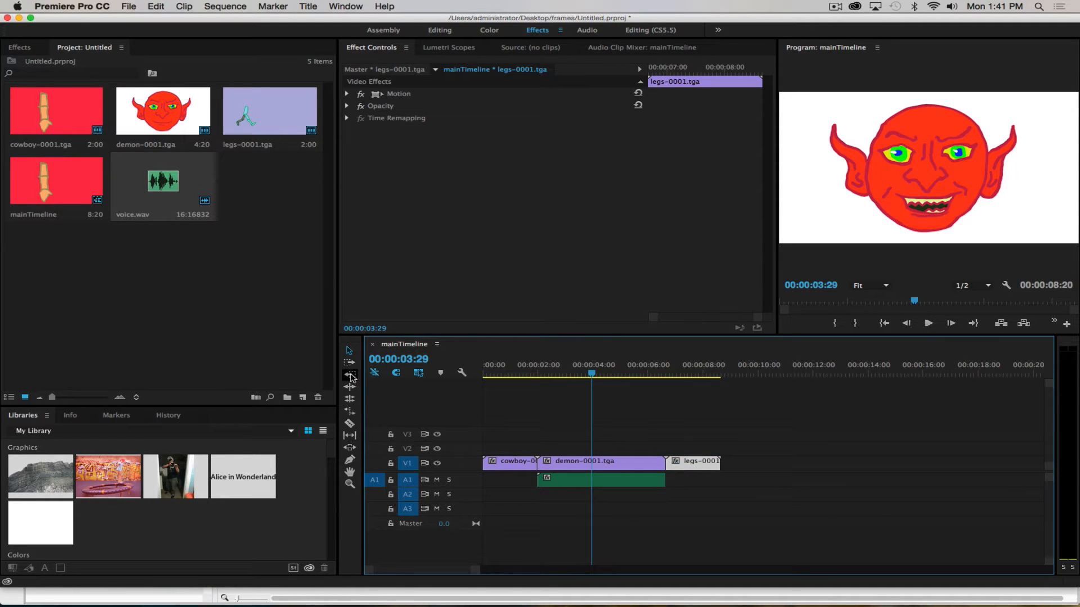
click(350, 423)
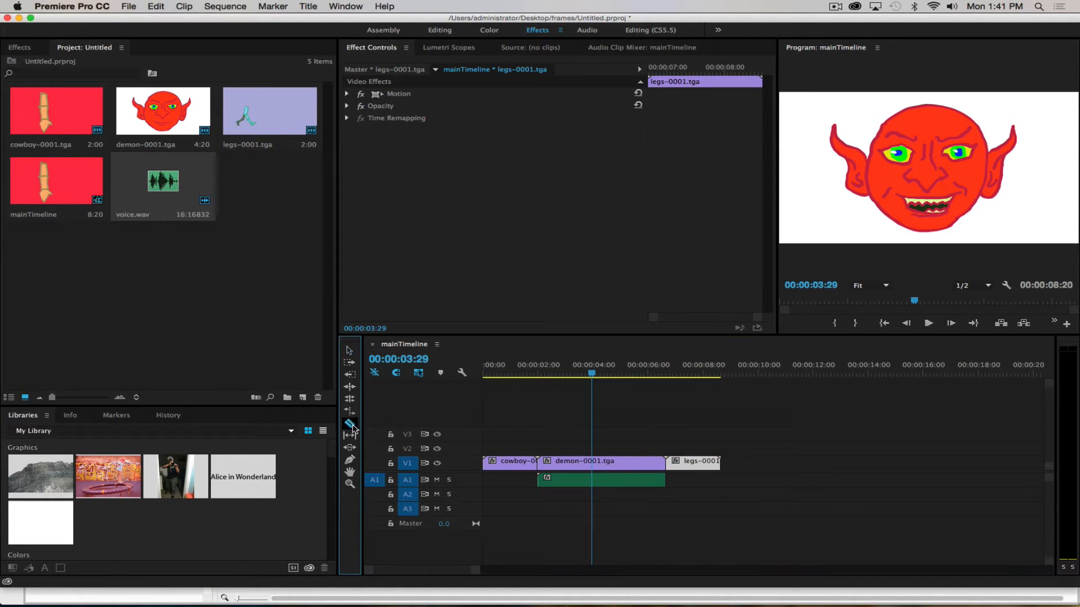
click(690, 463)
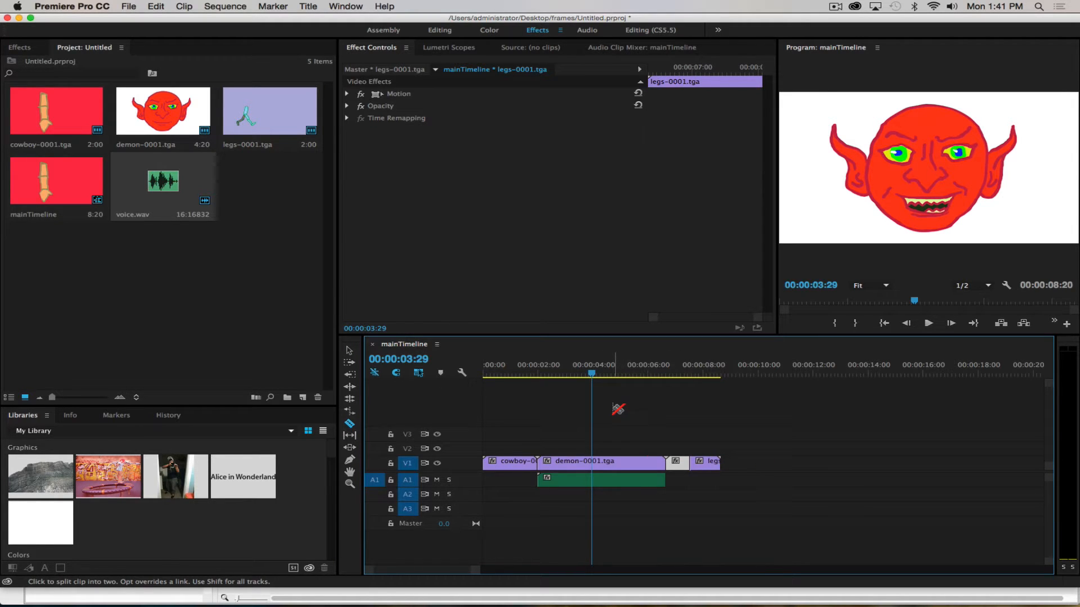
key(super+z)
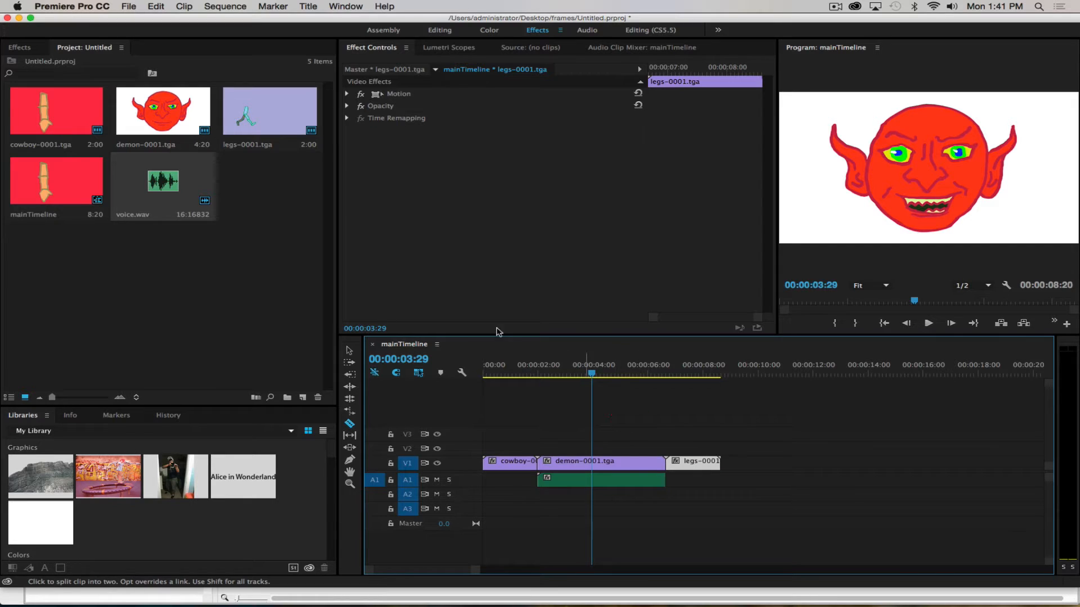
click(349, 350)
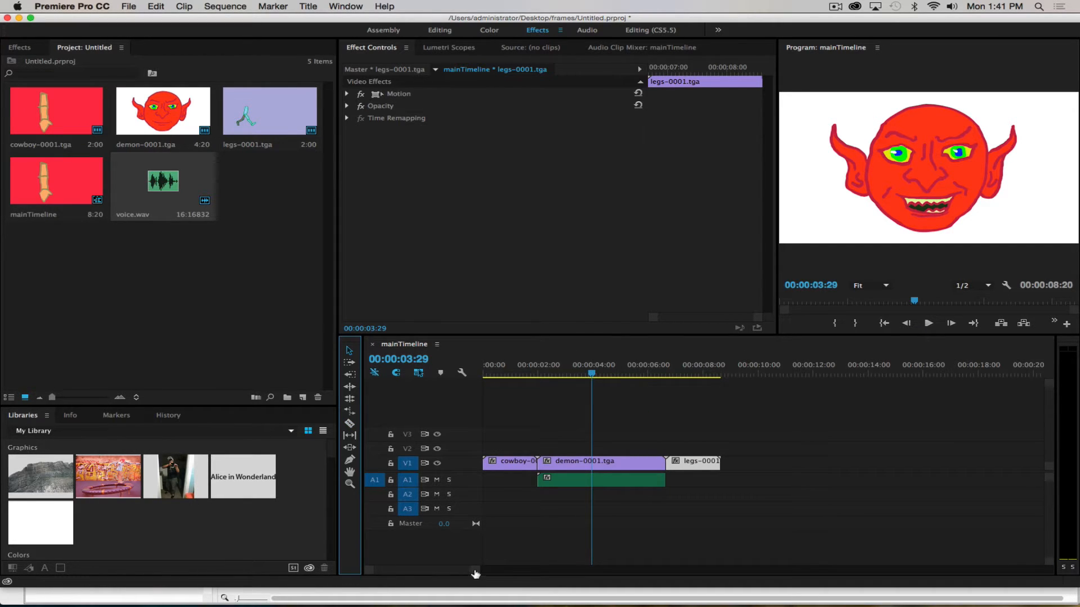
Step: Mute audio track A1 and scrub through the sequence back to the cowboy clip
drag(476, 574, 464, 570)
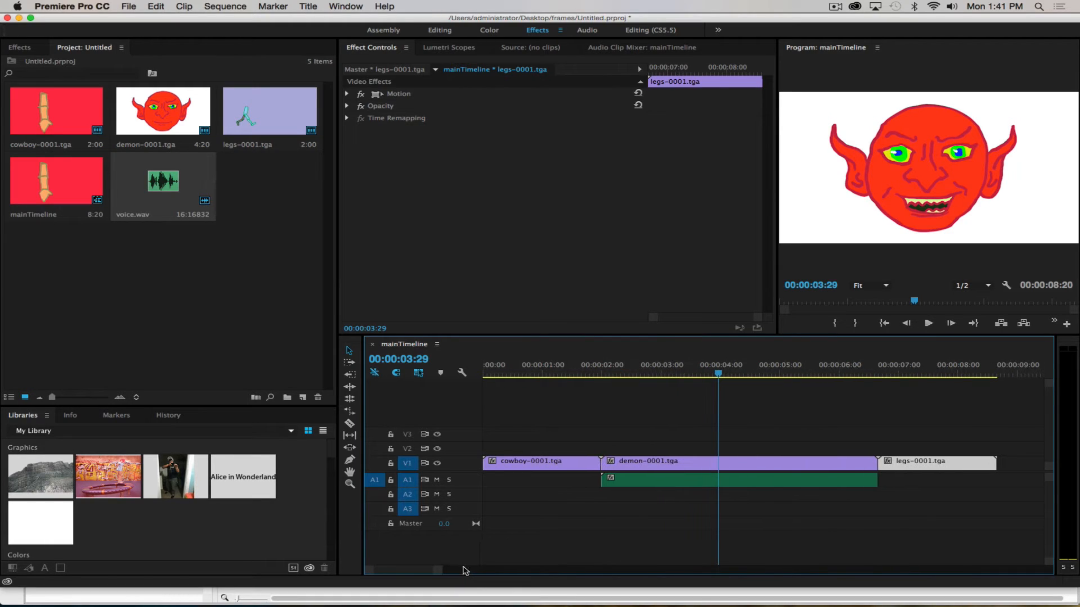
drag(718, 373, 683, 376)
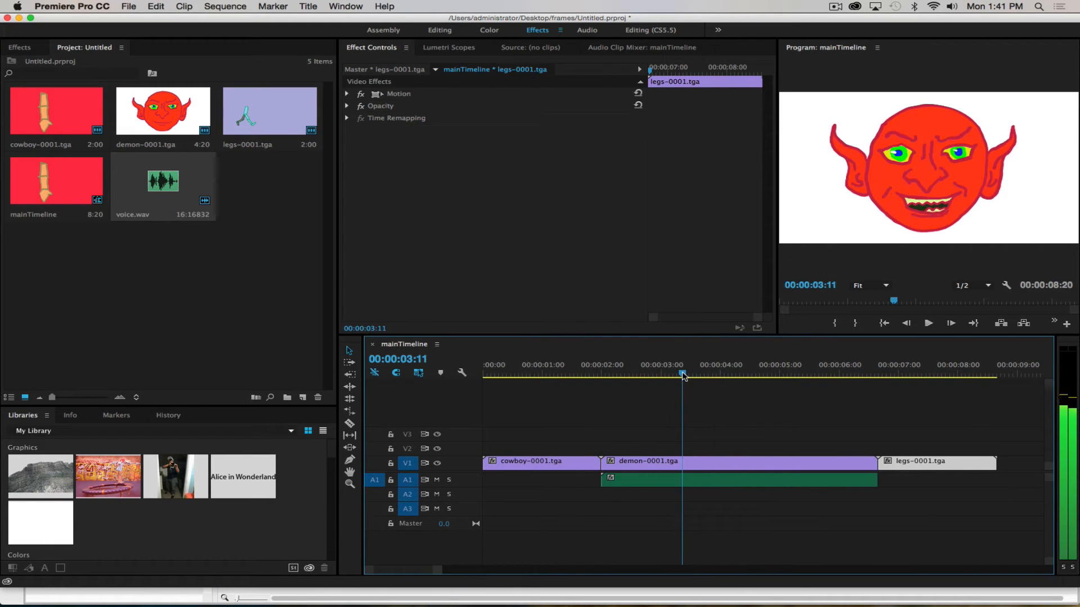
click(437, 480)
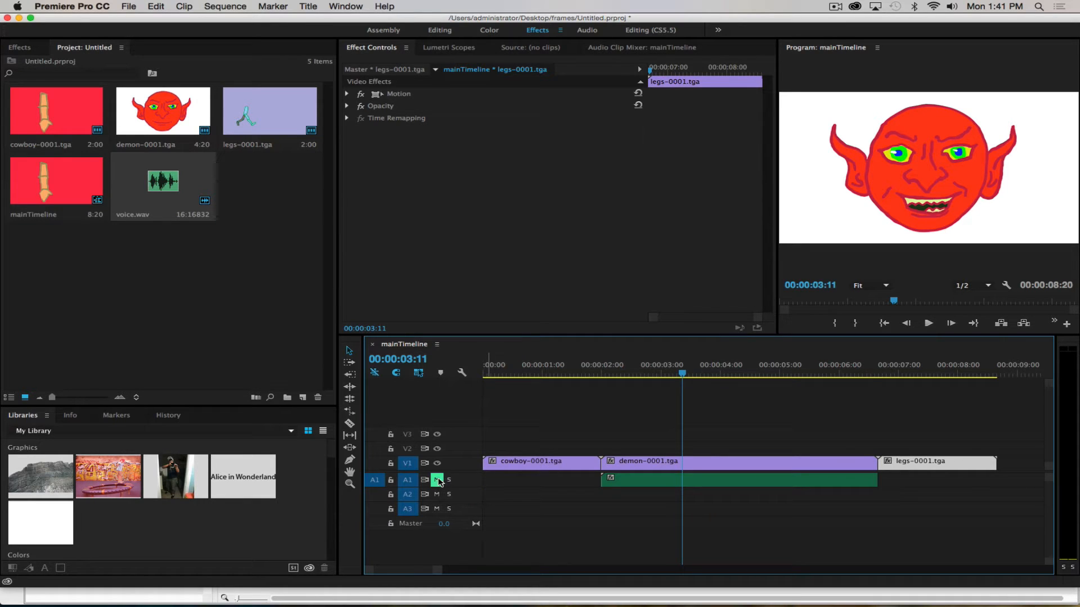
drag(685, 365, 803, 370)
drag(888, 364, 534, 338)
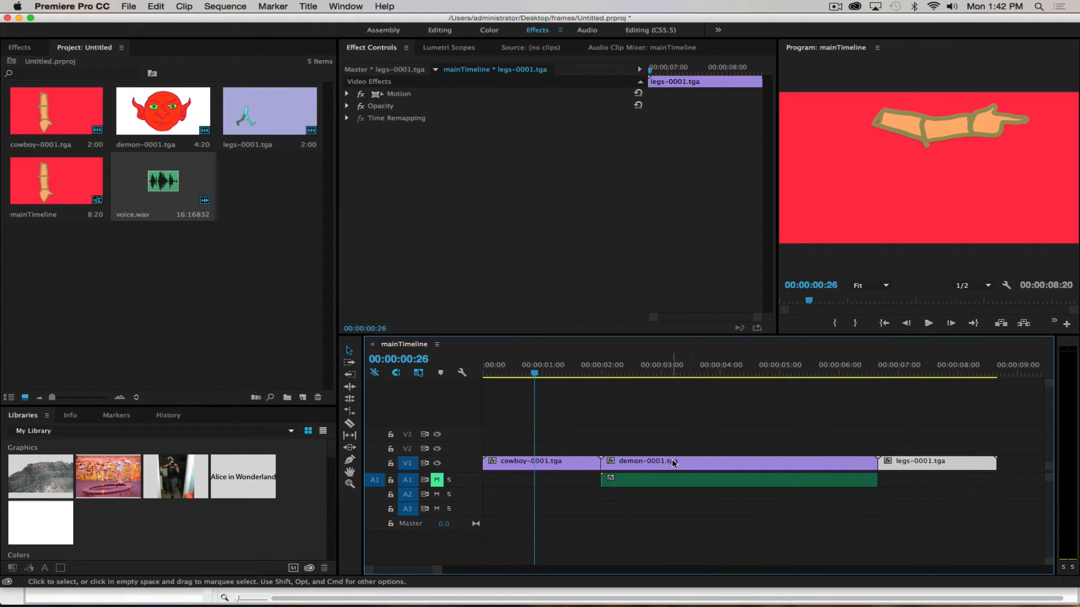
Step: Link the demon clip on V1 with its voice.wav audio on A1
click(751, 483)
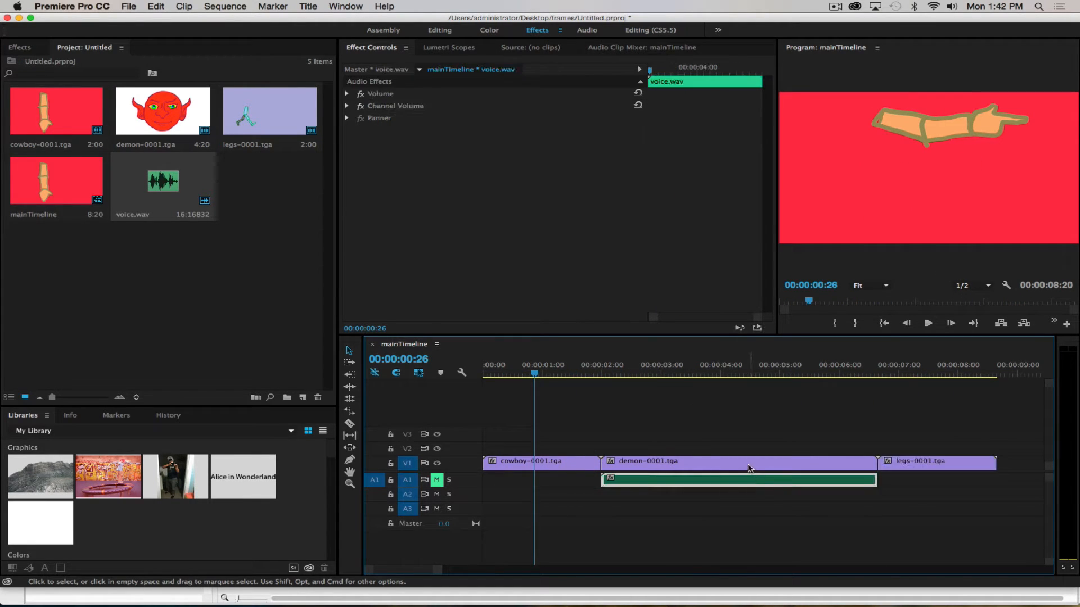
shift+click(747, 463)
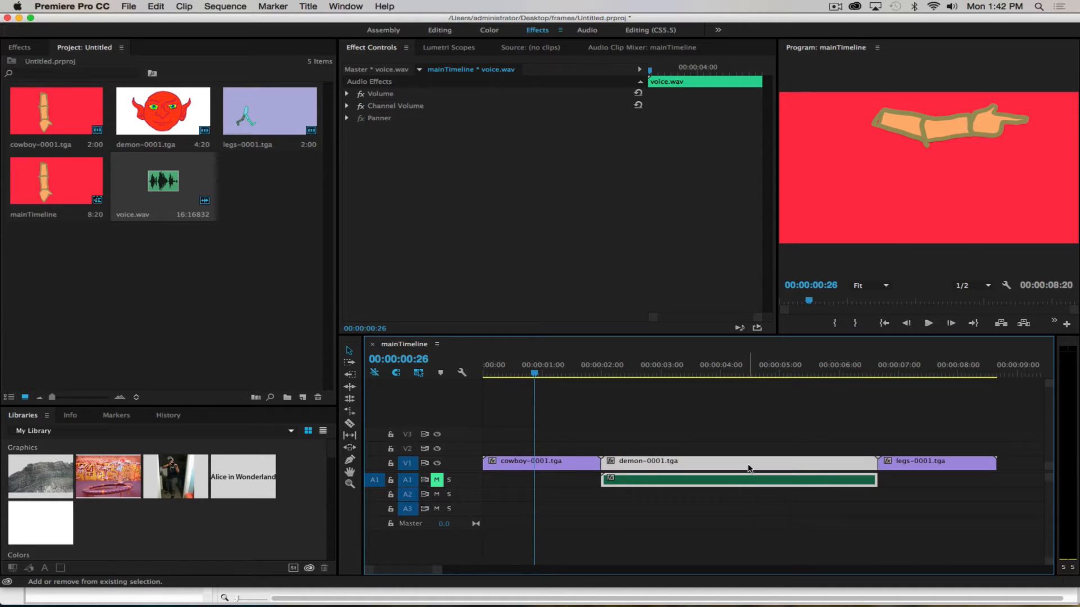
right_click(748, 468)
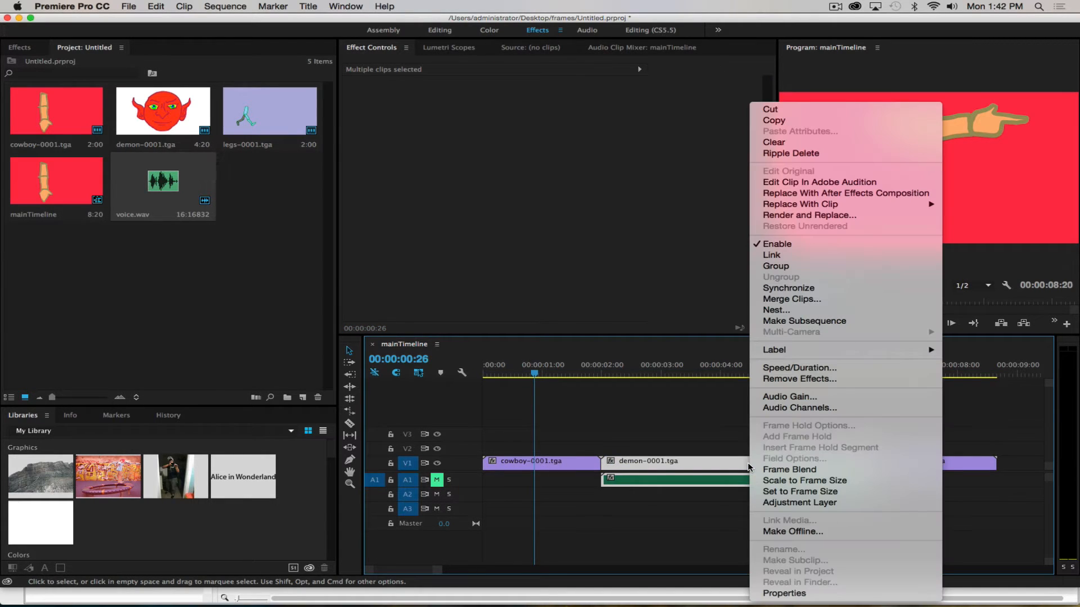
click(773, 256)
click(701, 509)
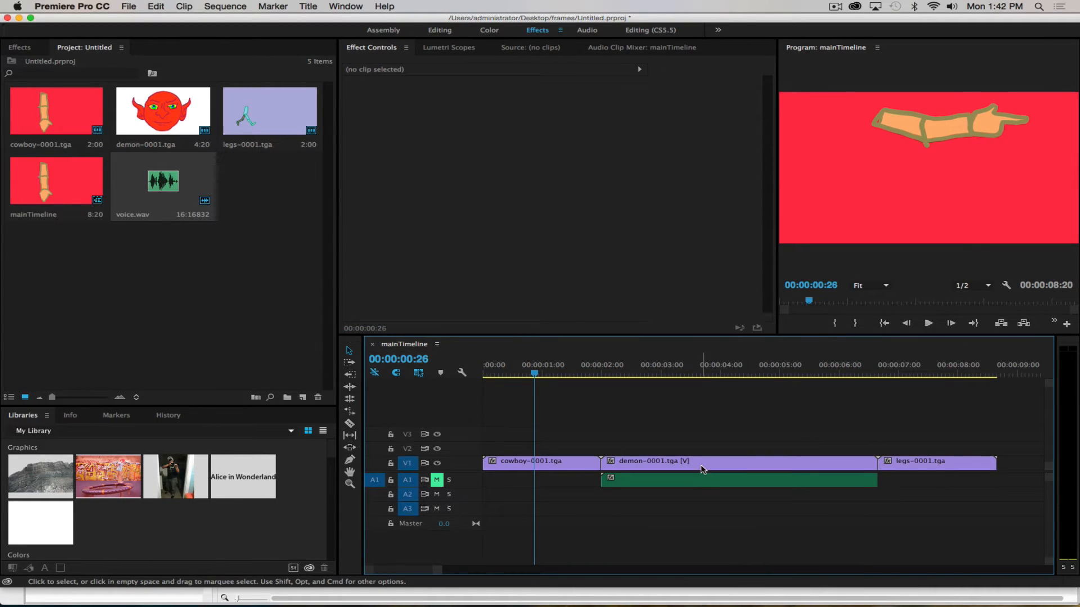
Step: Try moving the linked demon clip and audio to a later time on V3, and return them between the cowboy and legs clips
drag(702, 468, 782, 437)
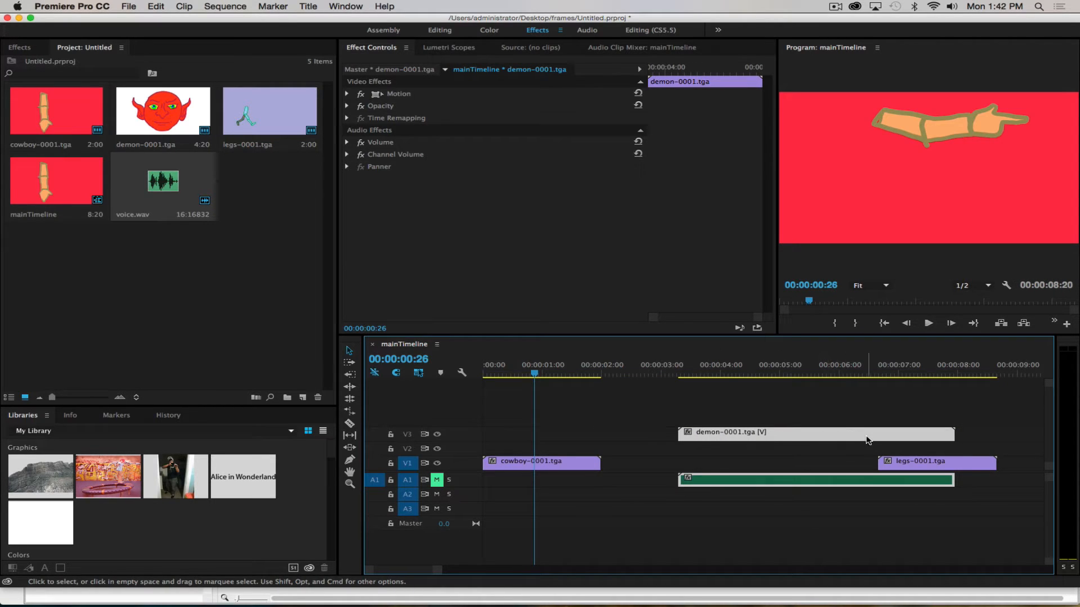
drag(869, 440, 679, 474)
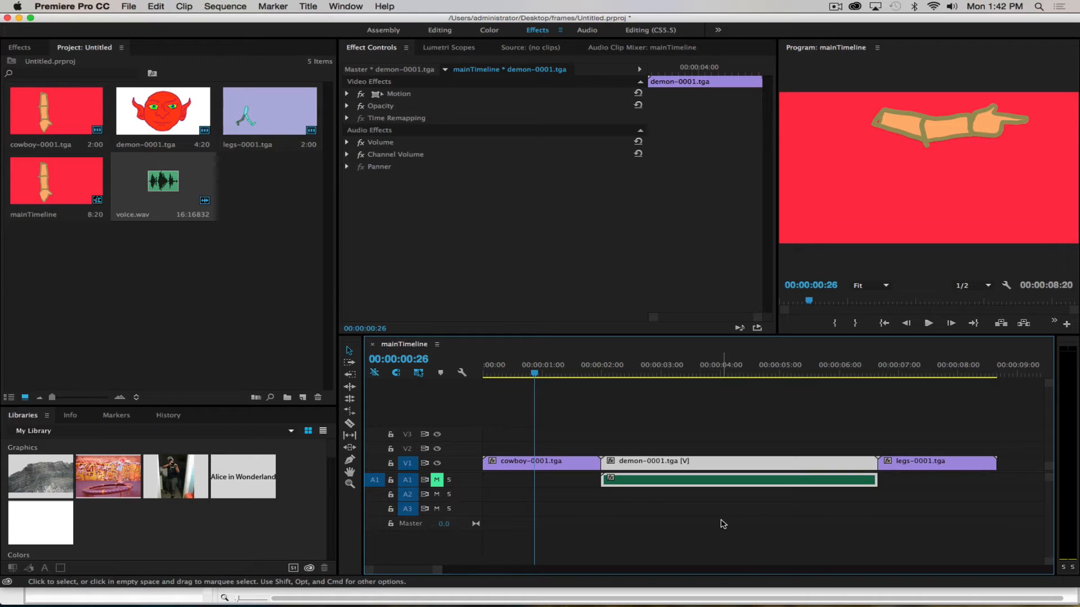
click(650, 522)
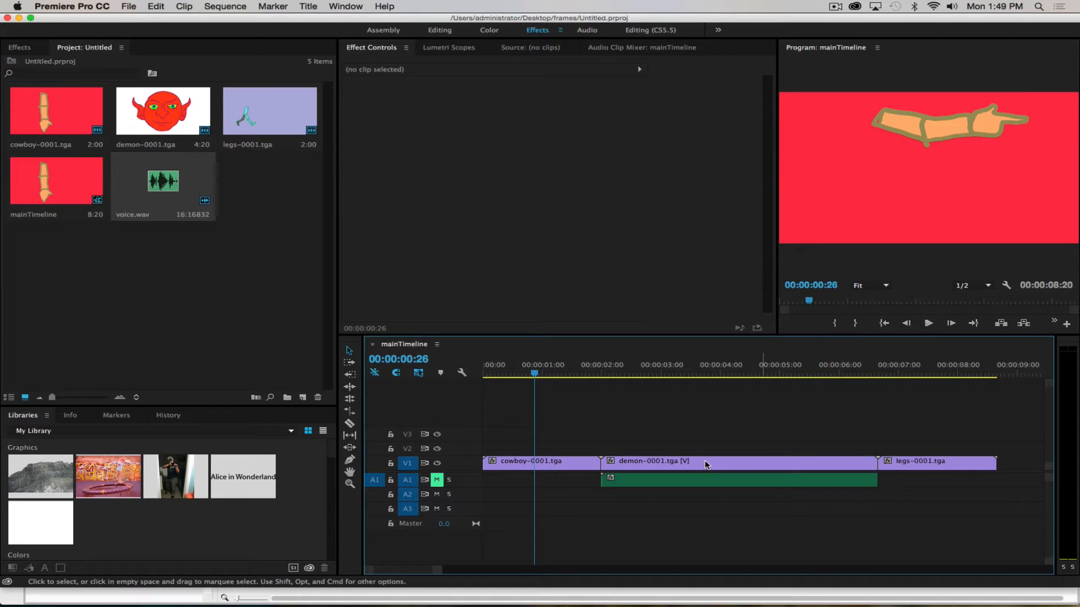
Step: Swap the outer clips, with legs on V3 at the sequence start and cowboy on V4 past the demon clip, and set the playhead to 00:00:01:00
drag(558, 466, 957, 407)
drag(900, 459, 498, 433)
drag(629, 456, 675, 458)
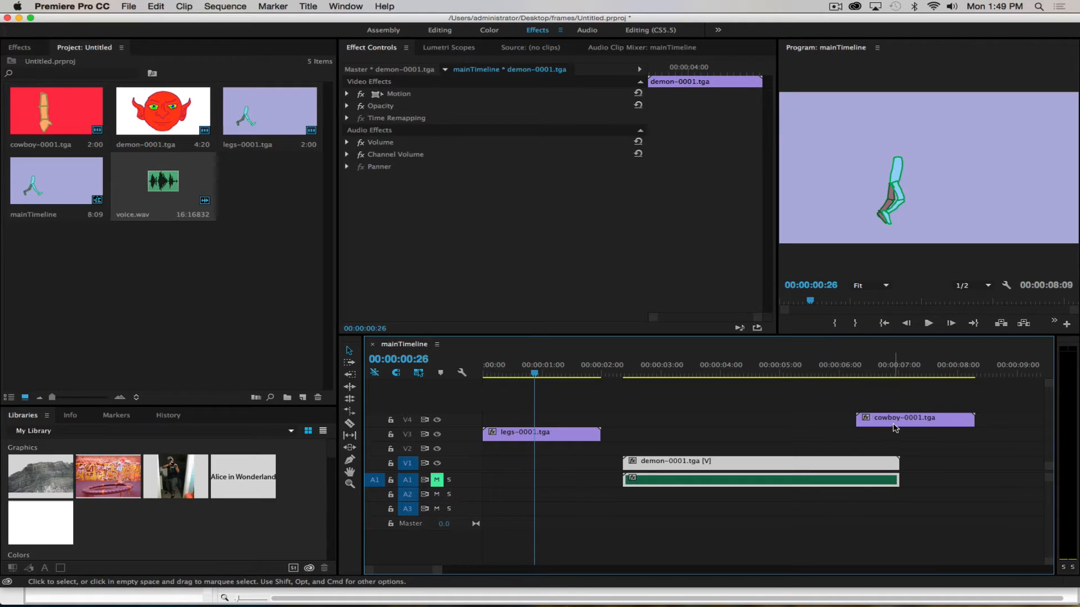
drag(894, 421, 962, 421)
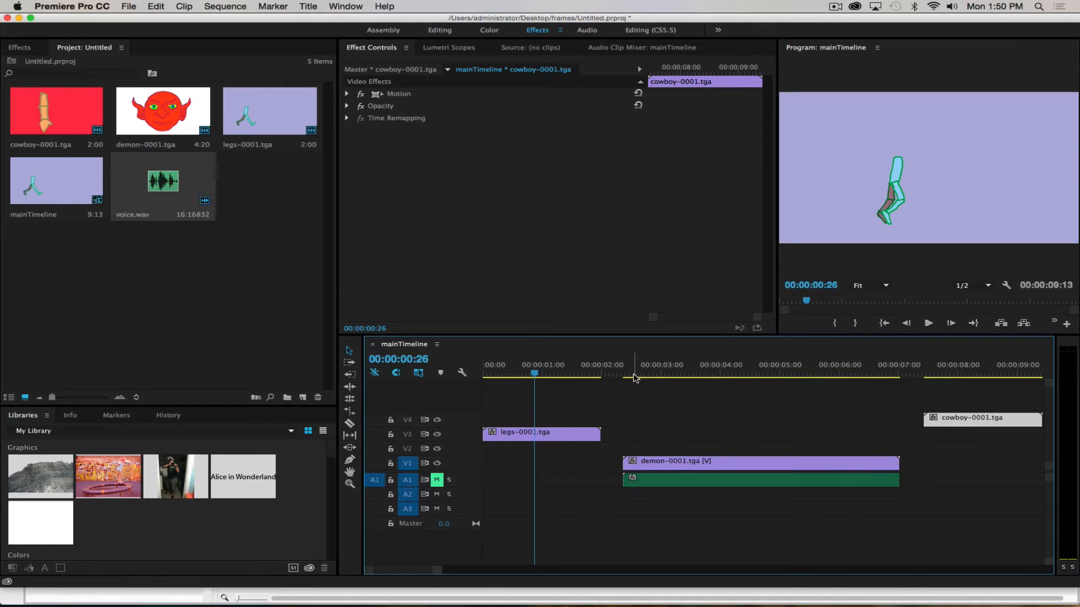
mouse_move(536, 373)
mouse_down()
mouse_move(721, 376)
mouse_move(543, 373)
mouse_up()
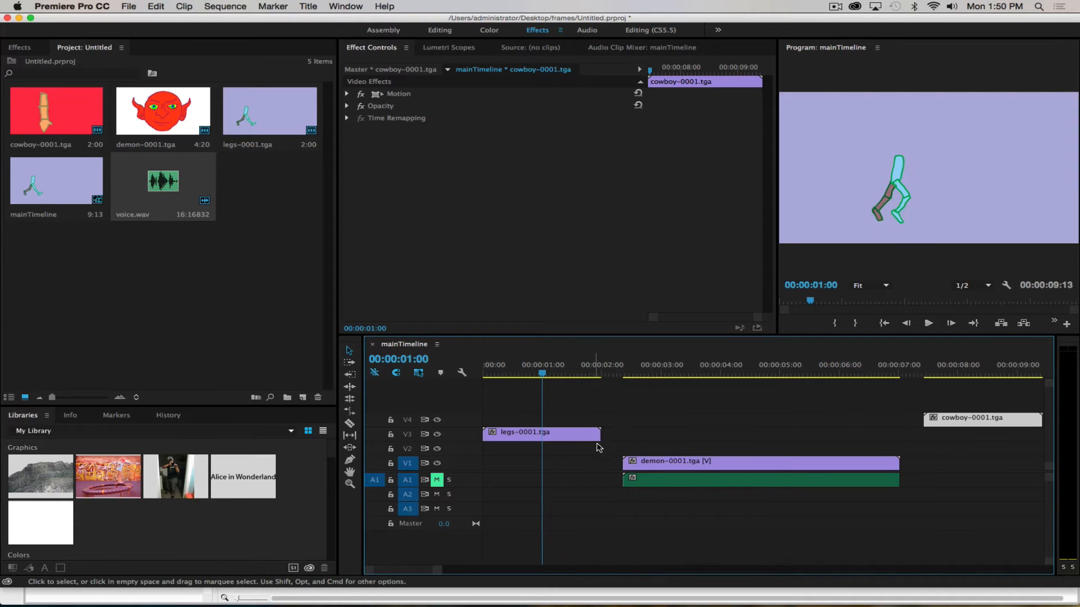
Step: Place the legs, demon and cowboy clips end to end on V1 from the sequence start, without gaps
drag(579, 436, 648, 464)
drag(953, 422, 912, 447)
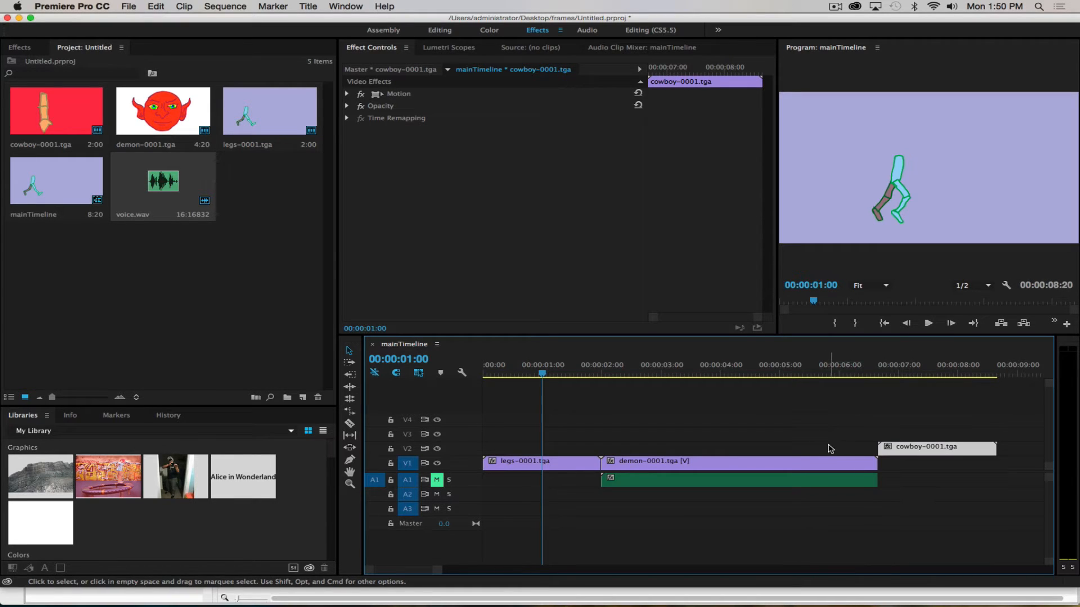
mouse_move(901, 452)
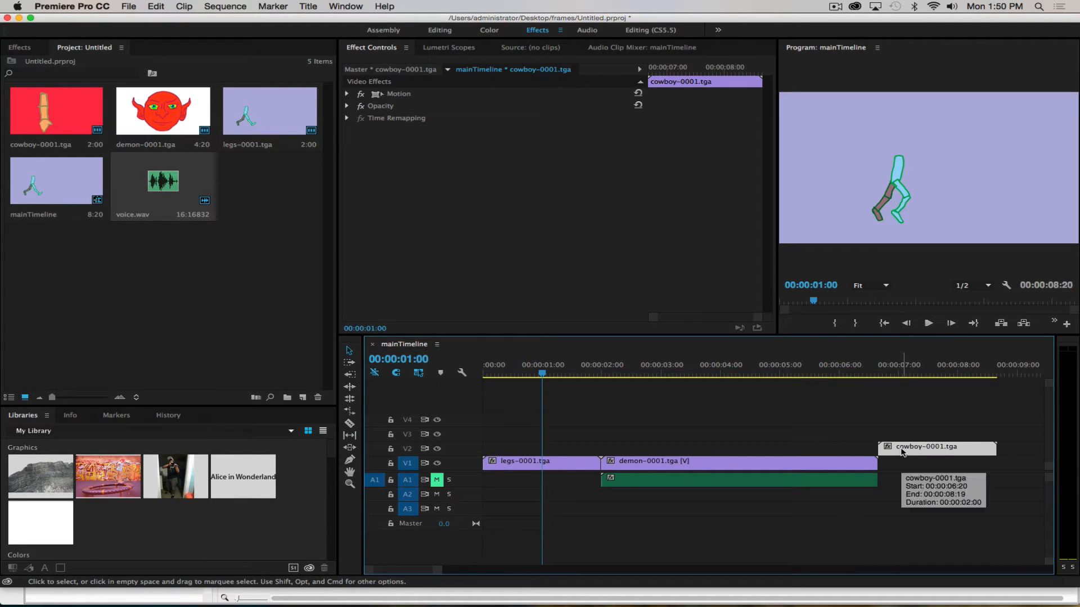
drag(902, 453, 907, 466)
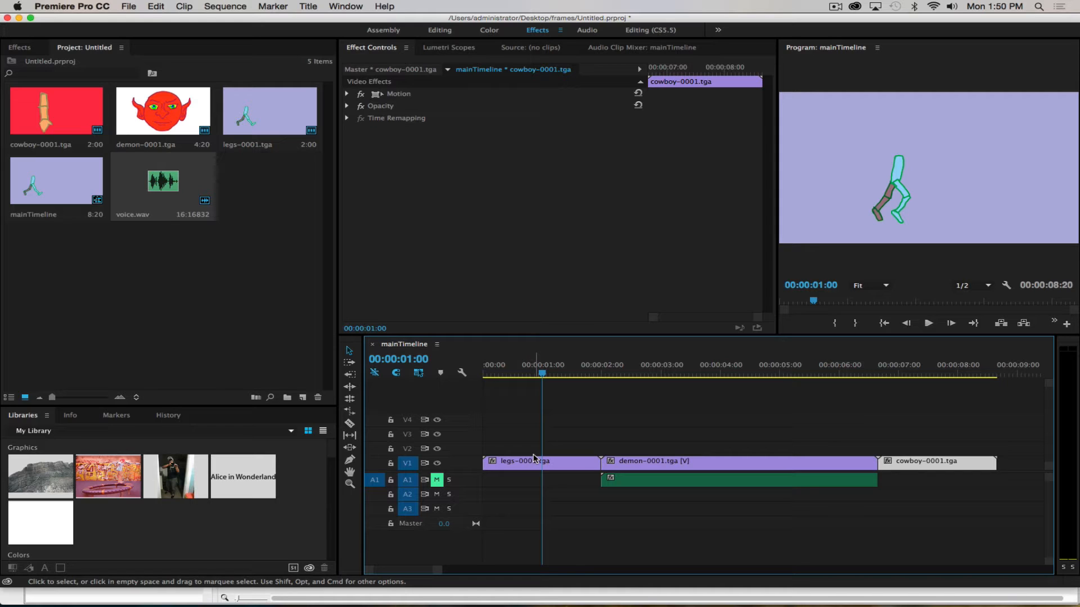
Step: Create a new title item named "still" in the project, keeping the 1920 × 1080 video settings
click(309, 6)
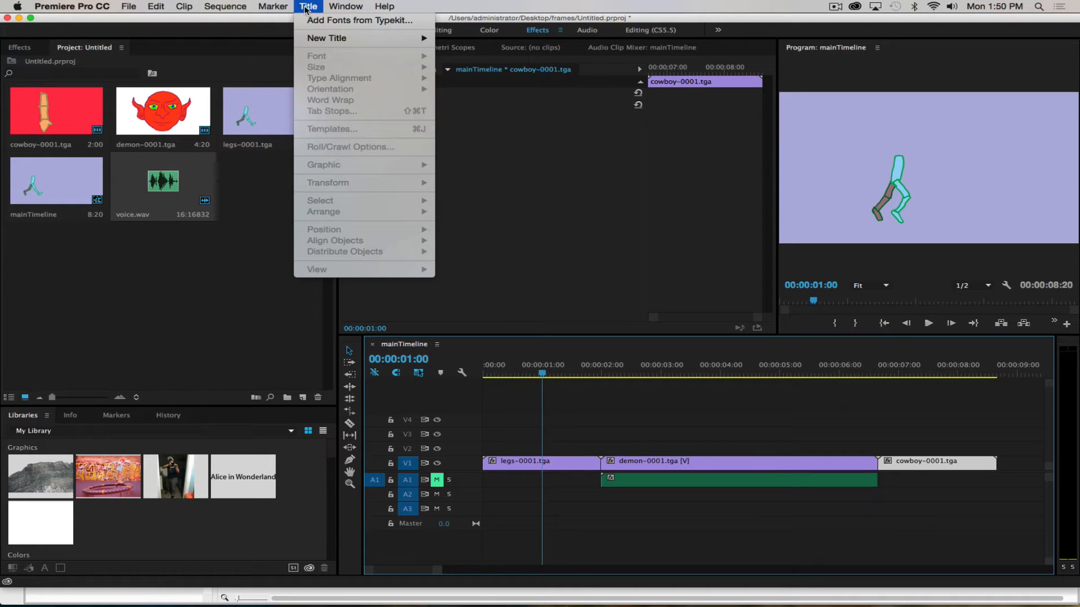
mouse_move(314, 42)
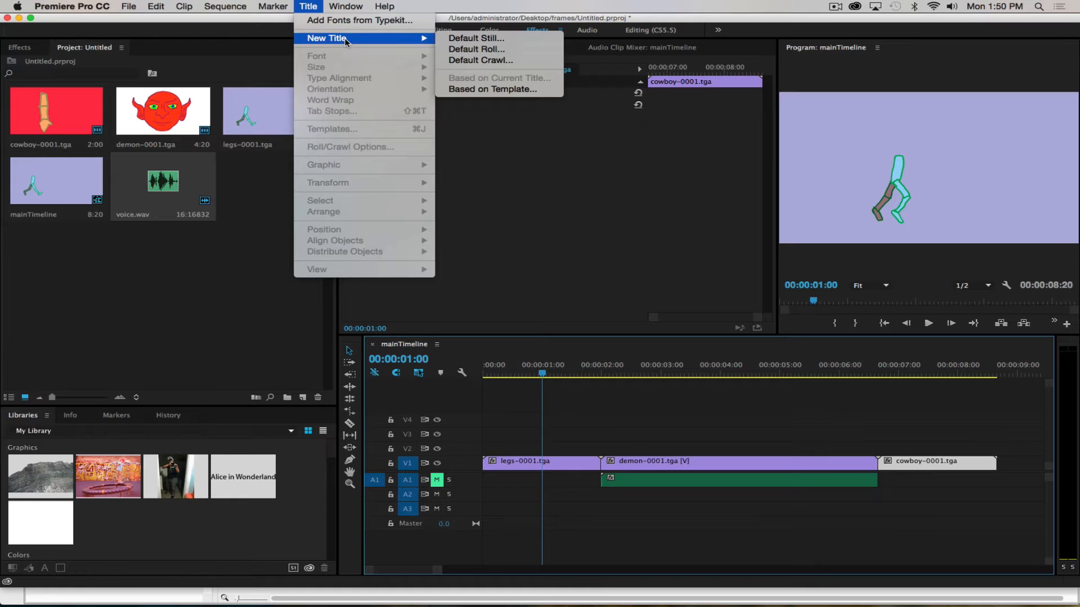
click(117, 277)
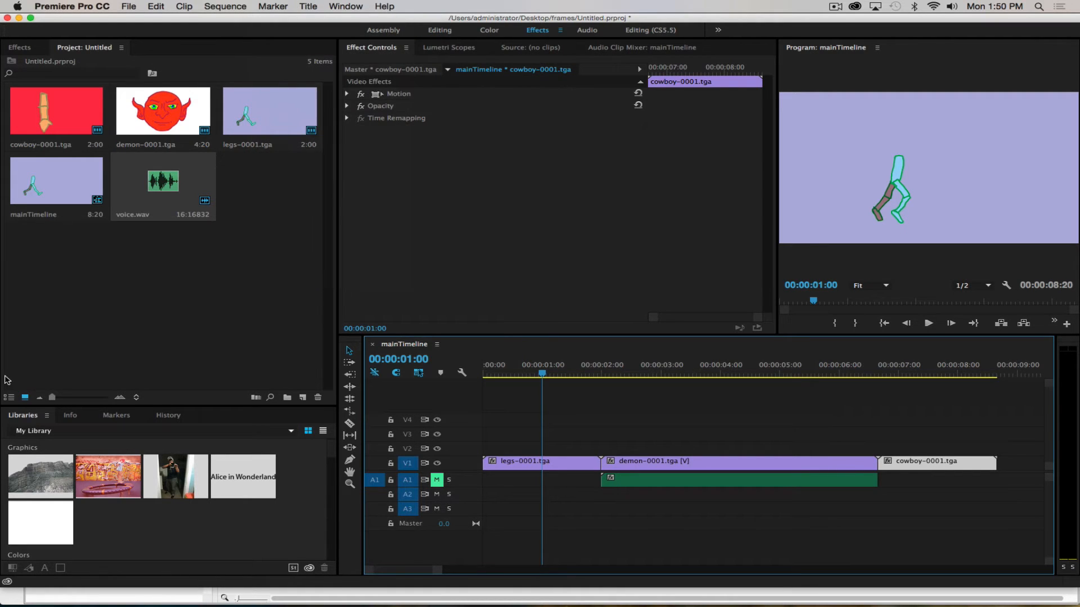
right_click(130, 276)
mouse_move(169, 326)
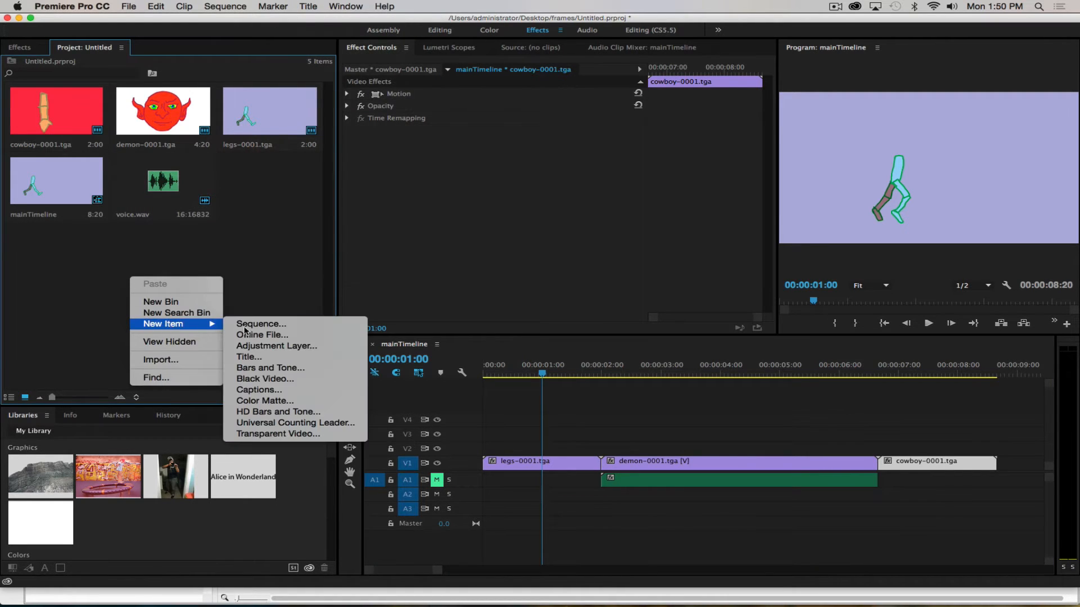
click(275, 361)
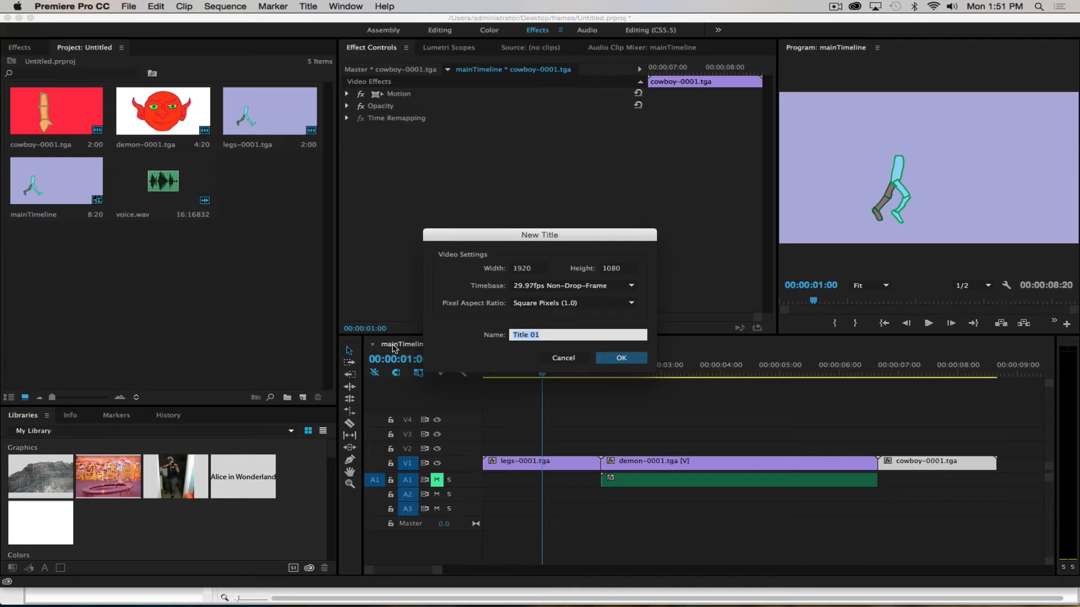
text(still)
key(Return)
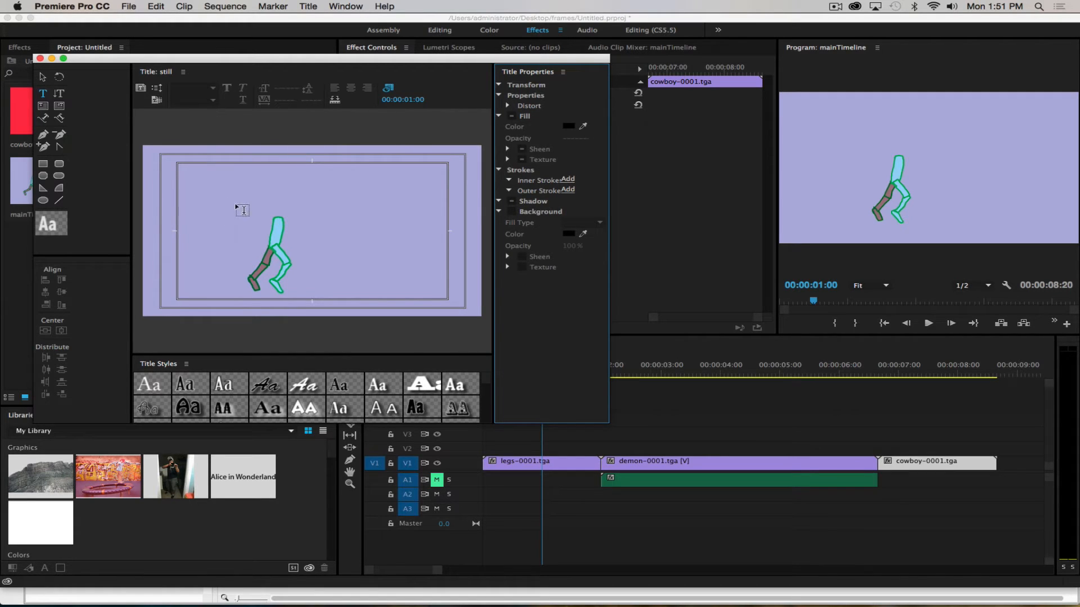
Step: Add the text "My Awesome Movie" to the upper part of the title frame
click(219, 197)
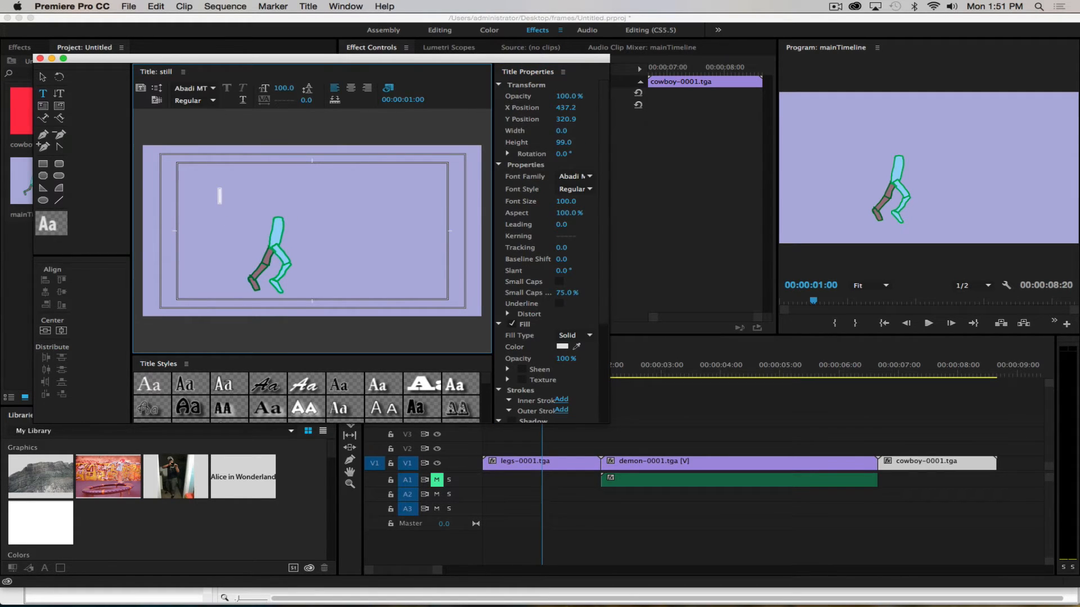
text(My A)
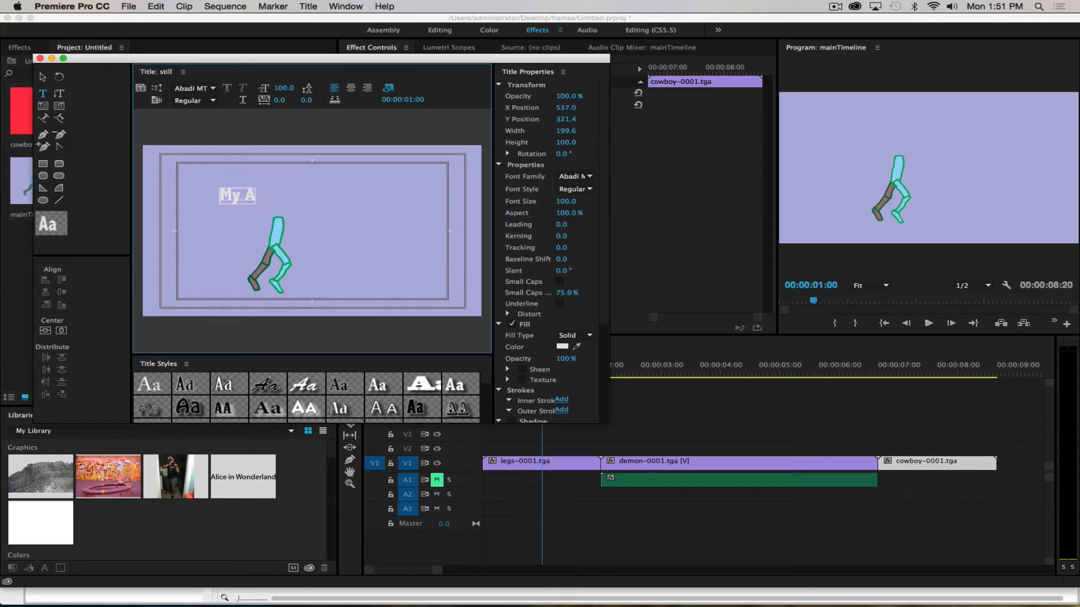
text(wesome M)
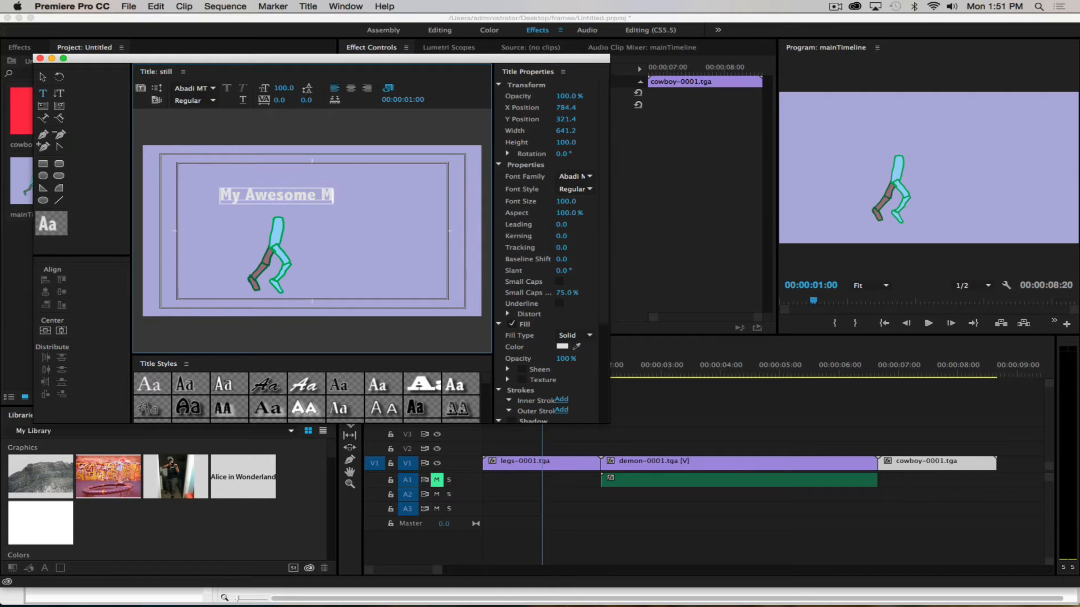
text(ovie)
Step: Centre-align the title text, enlarge its font size to 174, and position it near the middle of the frame
drag(258, 193, 259, 222)
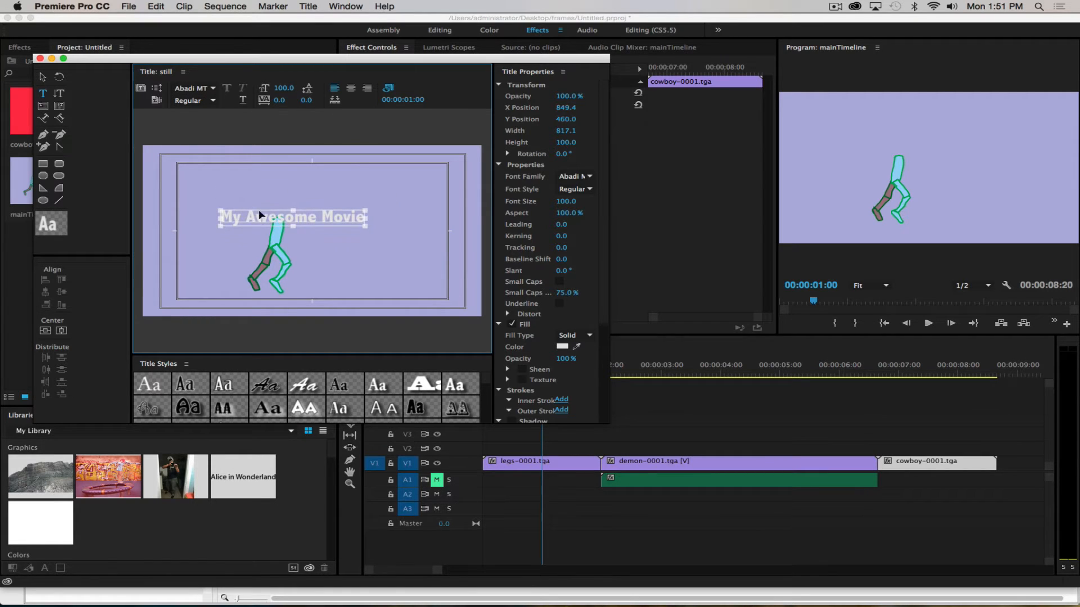
click(351, 88)
drag(305, 217, 322, 217)
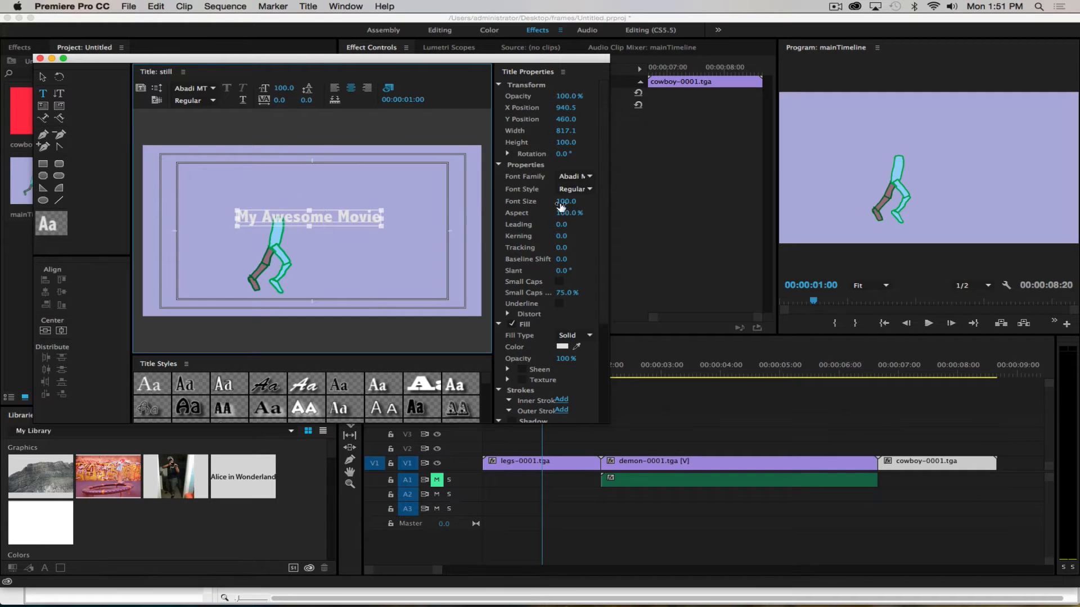
drag(562, 201, 604, 201)
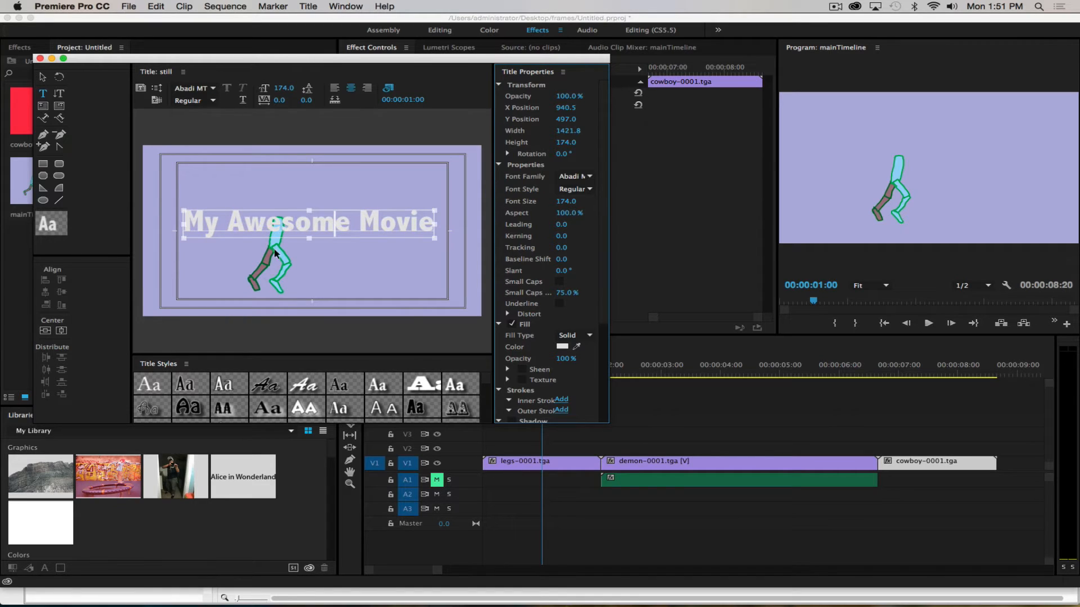
drag(320, 225, 324, 230)
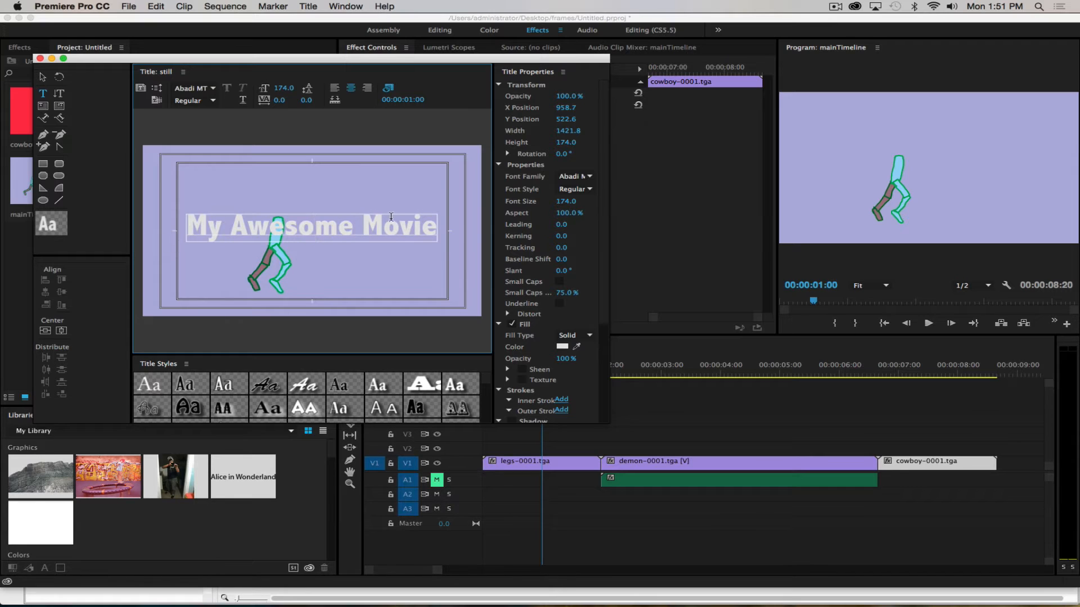
Step: Change the font of the whole "My Awesome Movie" text to Comic Sans MS
drag(437, 227, 187, 227)
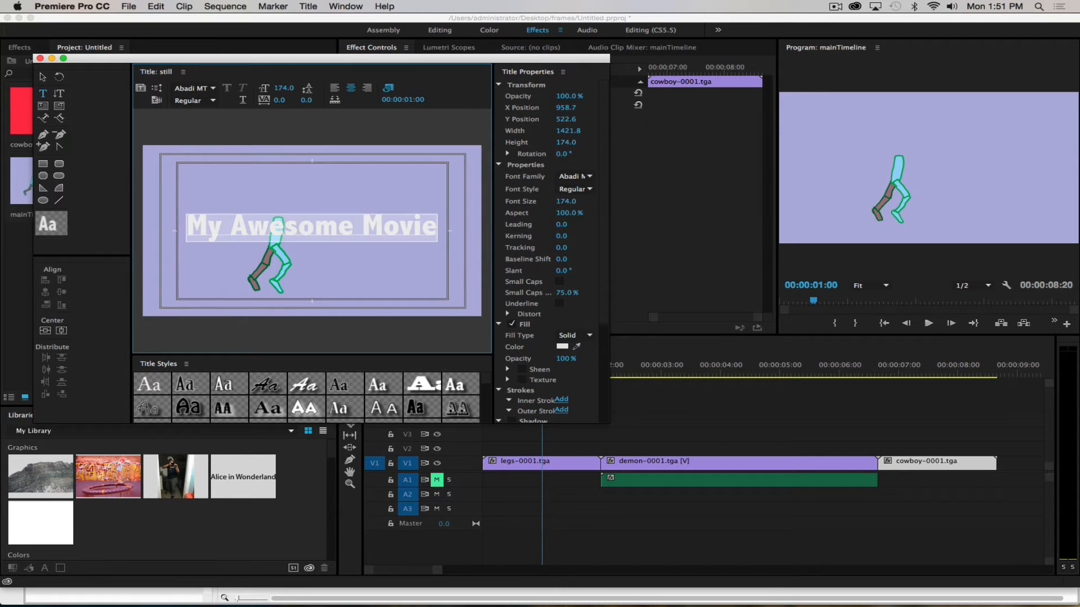
click(214, 91)
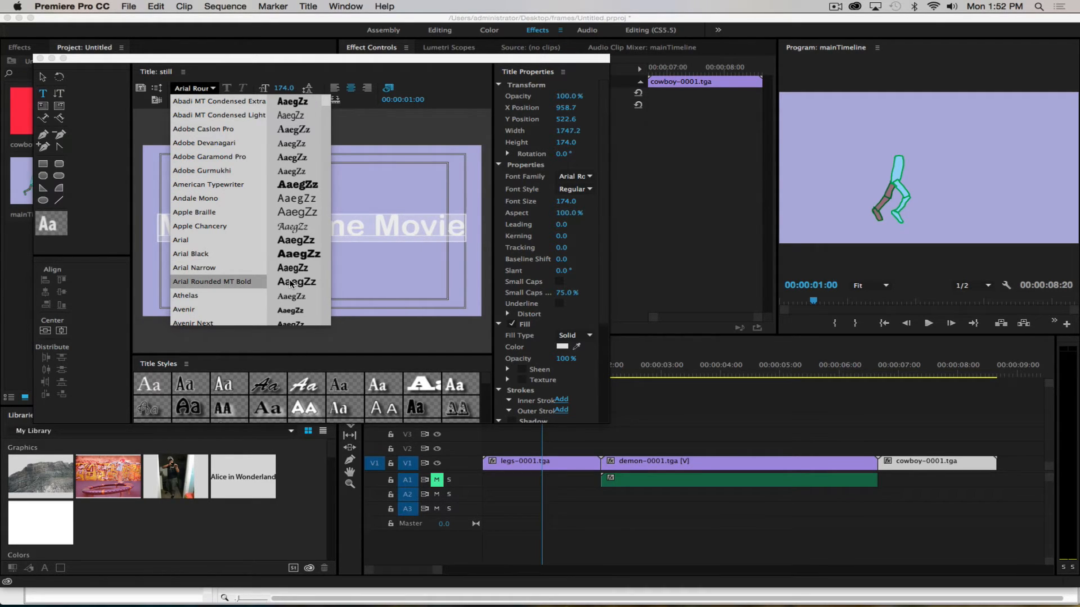
scroll(270, 279, down, 7)
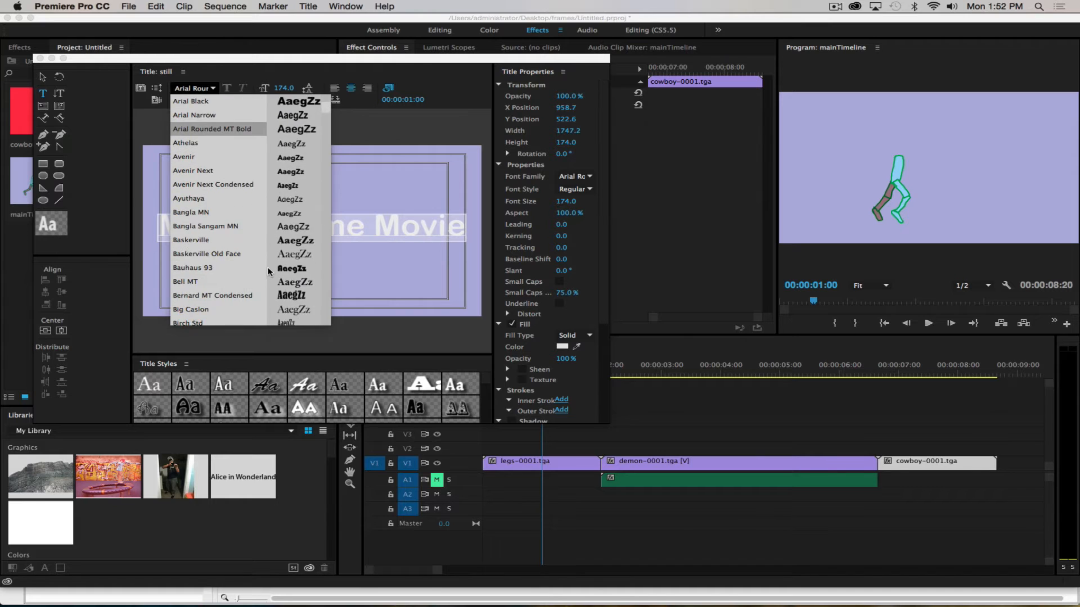
scroll(264, 277, down, 5)
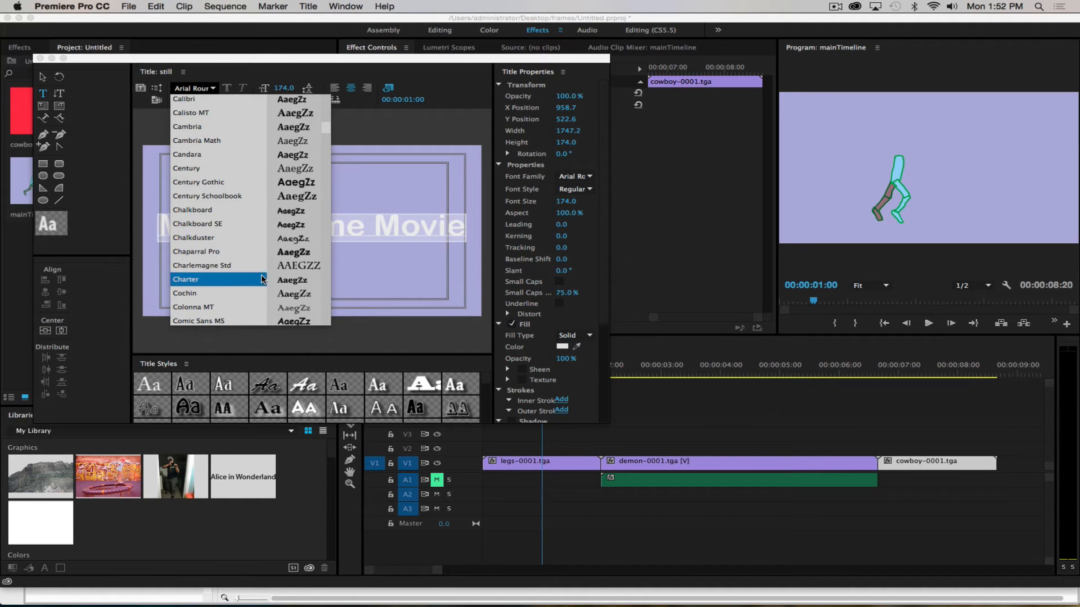
scroll(264, 279, down, 2)
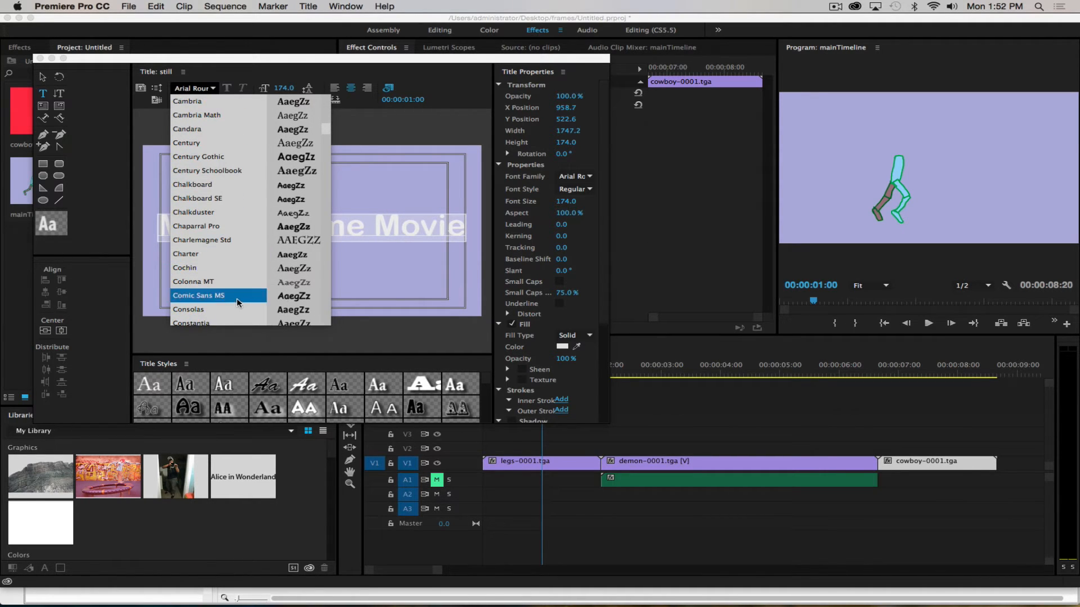
click(238, 299)
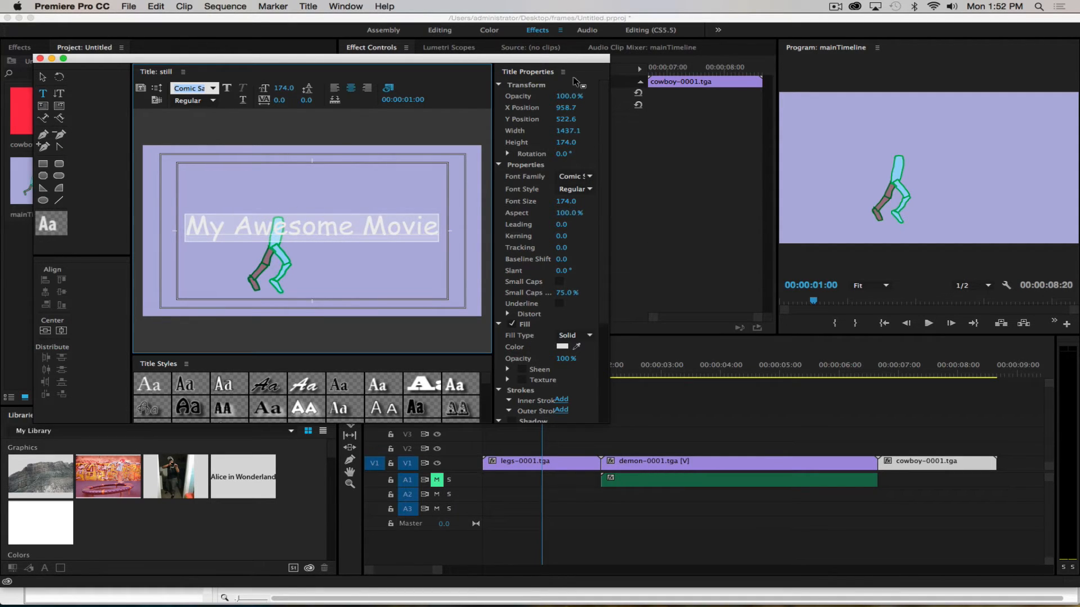
Step: Set the title text's fill color to red D80D0D
click(563, 348)
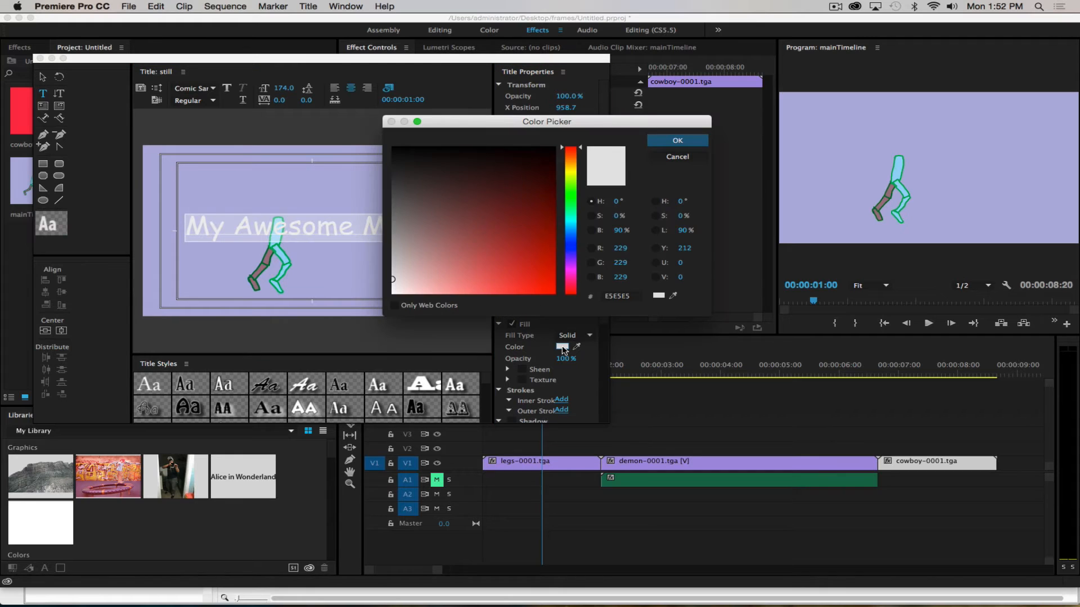
click(545, 272)
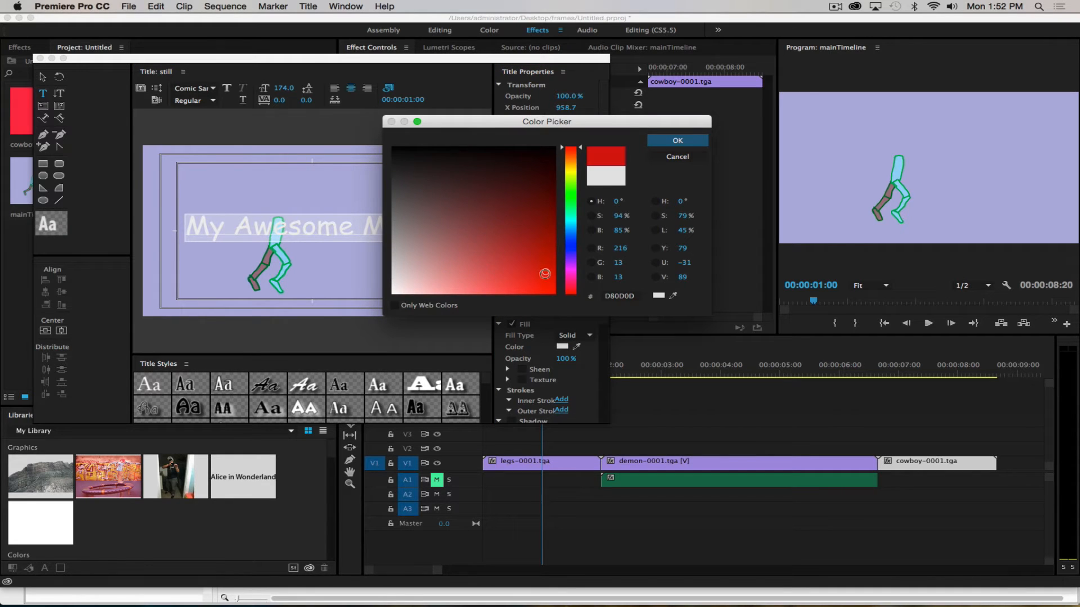
click(677, 141)
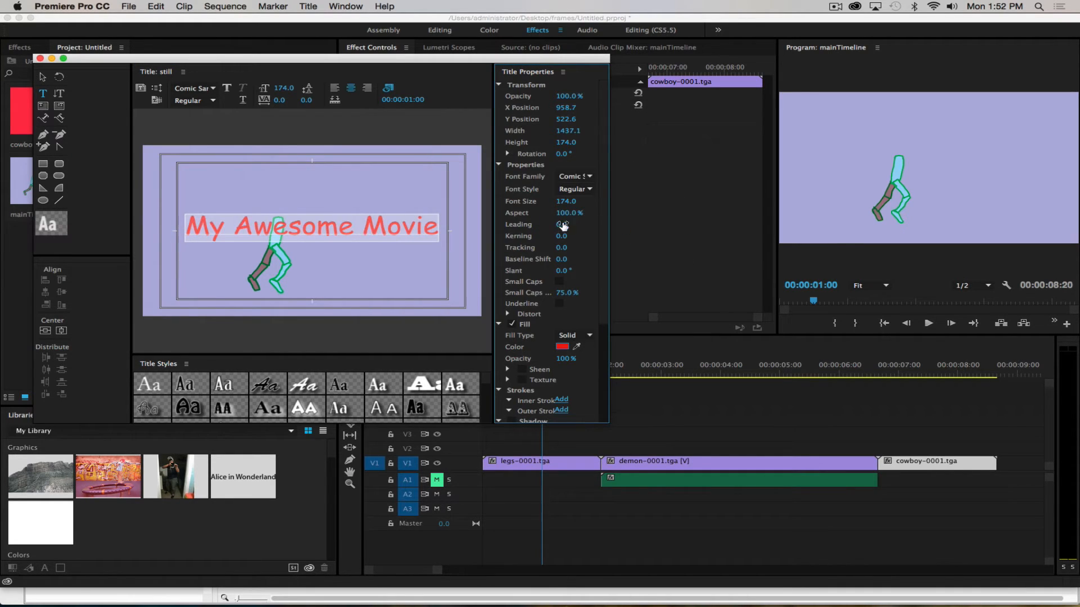
Step: Set the fill color of the "My Awesome Movie" title text to white
click(562, 346)
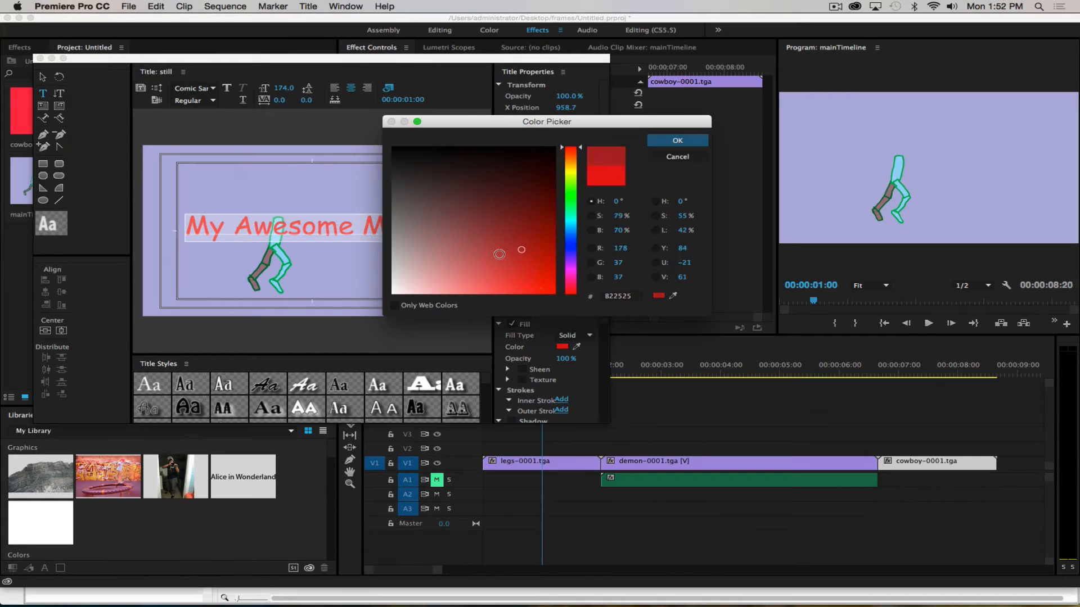
drag(499, 254, 335, 304)
click(665, 140)
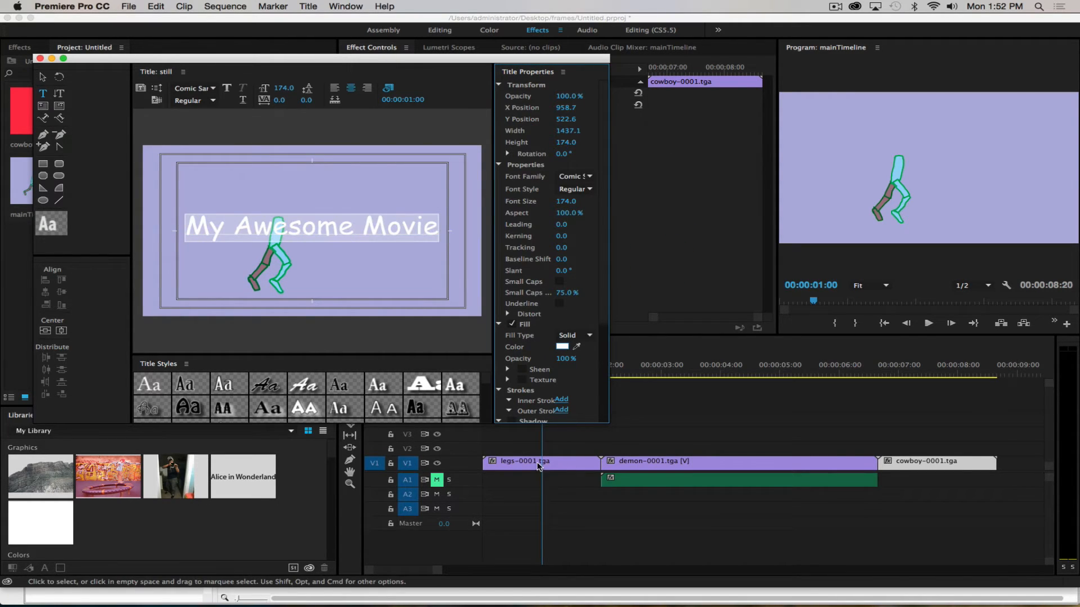
Step: Confirm Still as the title type in the roll/crawl options and close the title editor
click(158, 89)
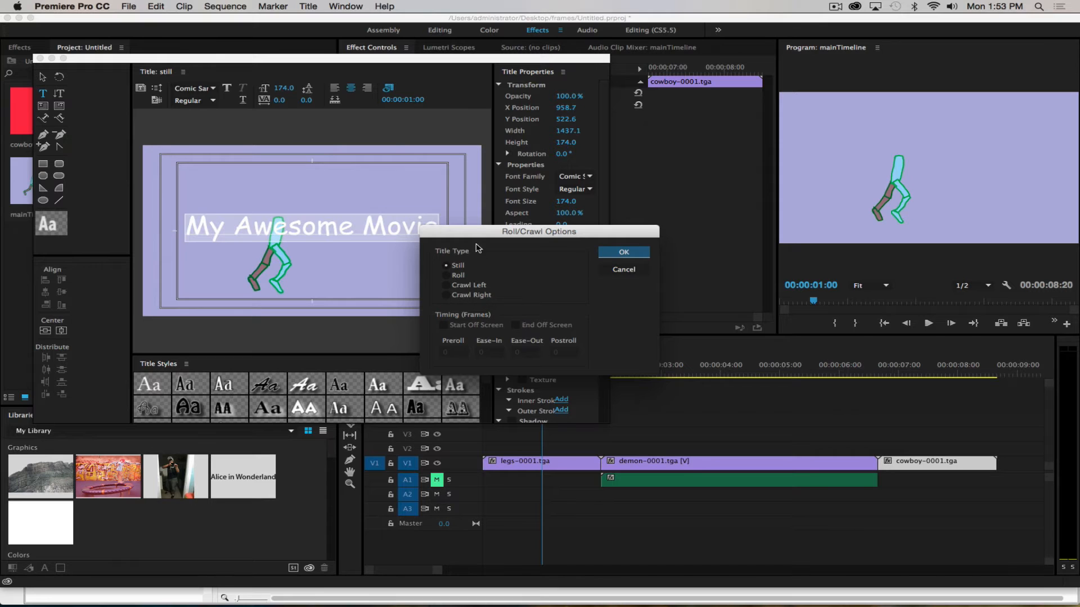
click(624, 253)
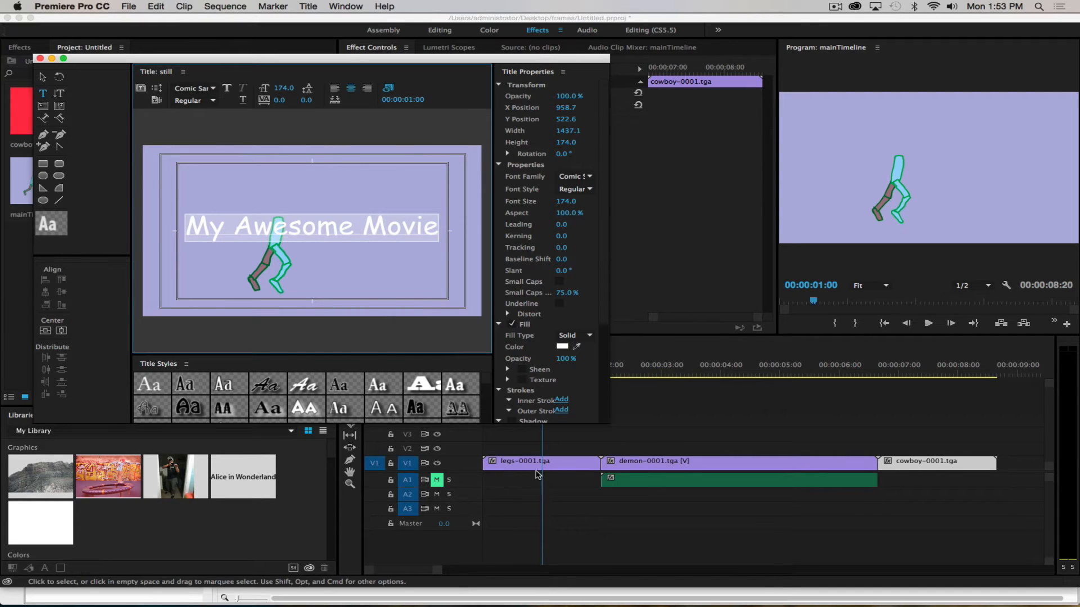
click(40, 58)
Step: Place the still title on video track V2 at the very start of mainTimeline, above the legs clip
key(Home)
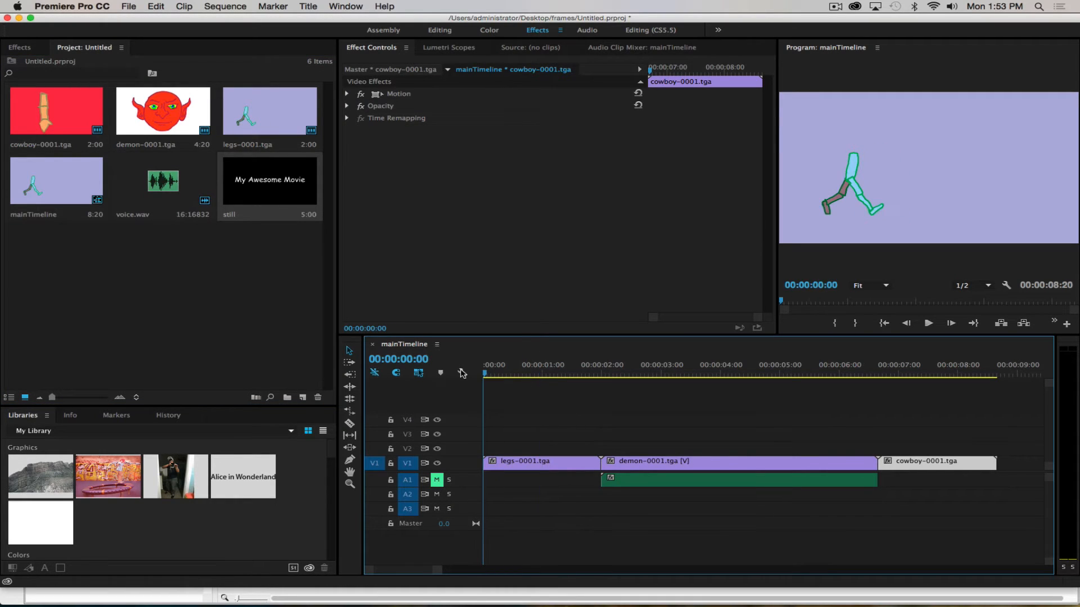
click(250, 187)
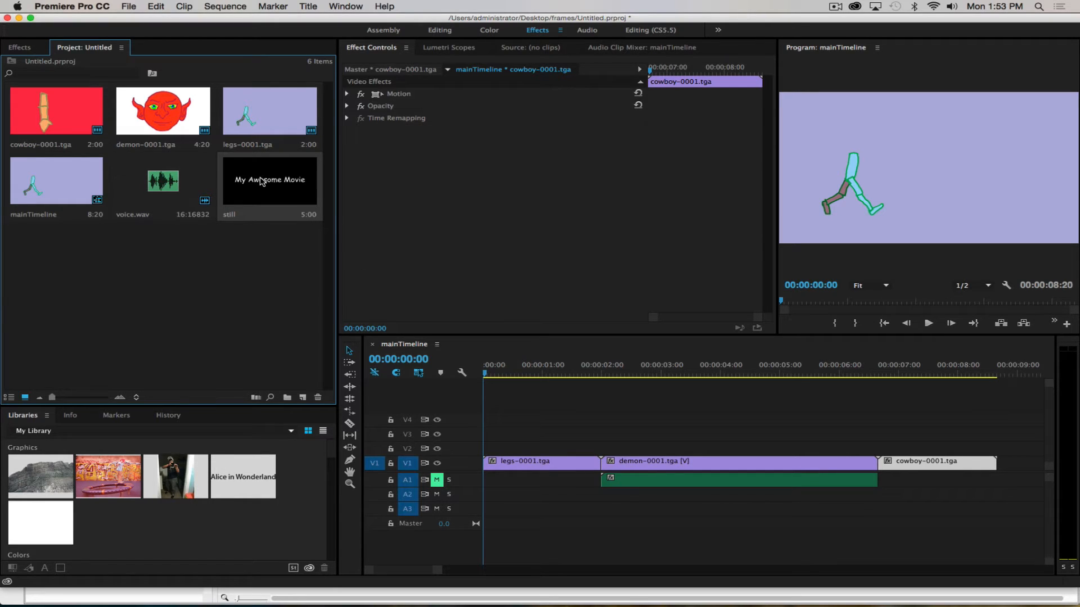
drag(261, 180, 488, 453)
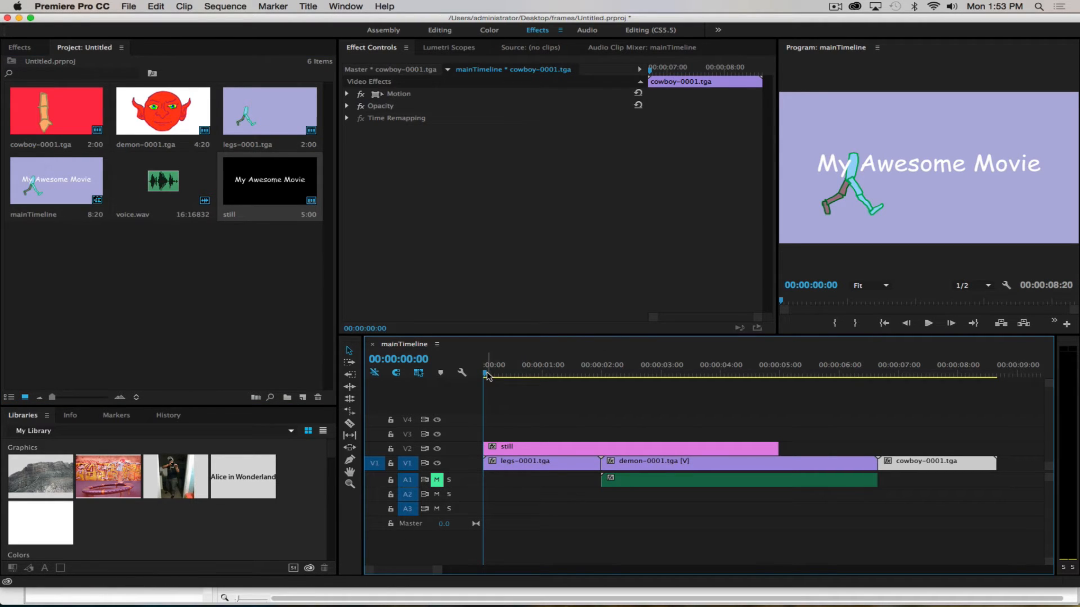
mouse_move(486, 376)
mouse_down()
mouse_move(742, 375)
mouse_move(488, 376)
mouse_up()
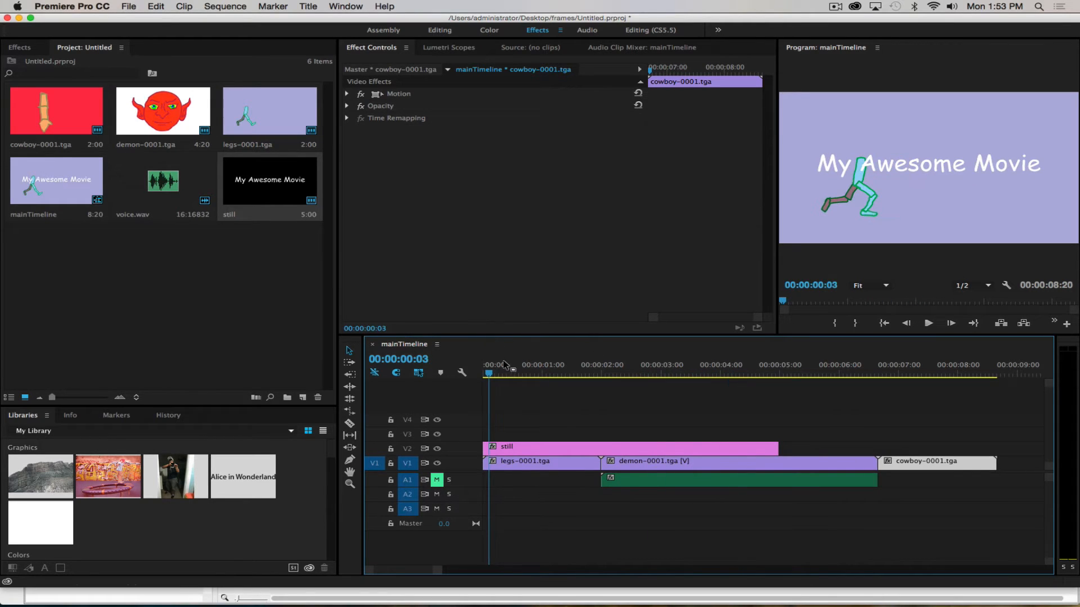
Step: Move the legs, demon and cowboy clips together so they start where the still title ends, and play back the join
click(575, 466)
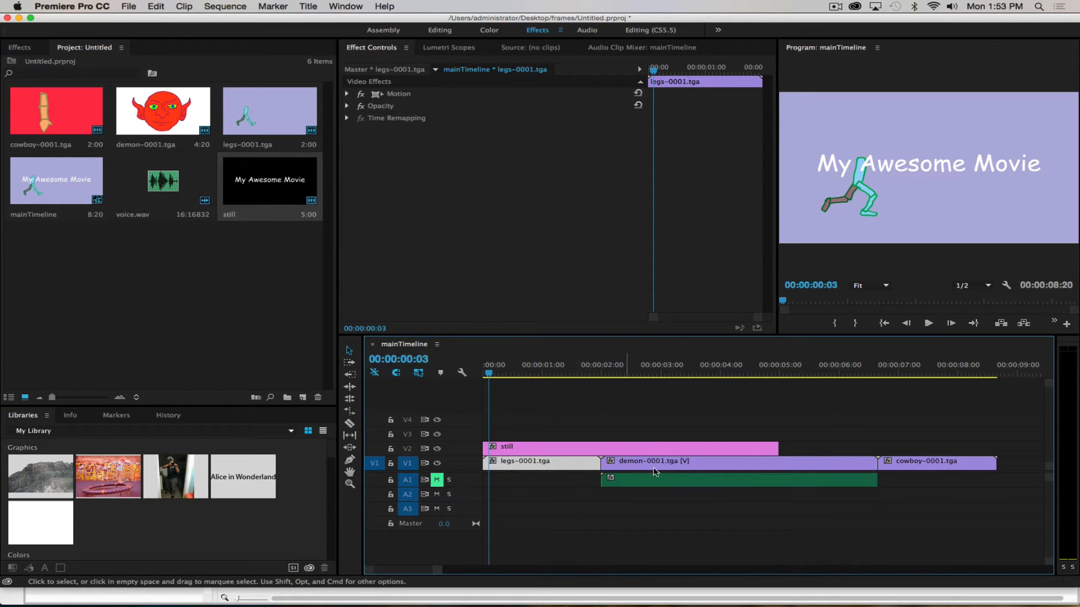
shift+click(734, 464)
shift+click(928, 467)
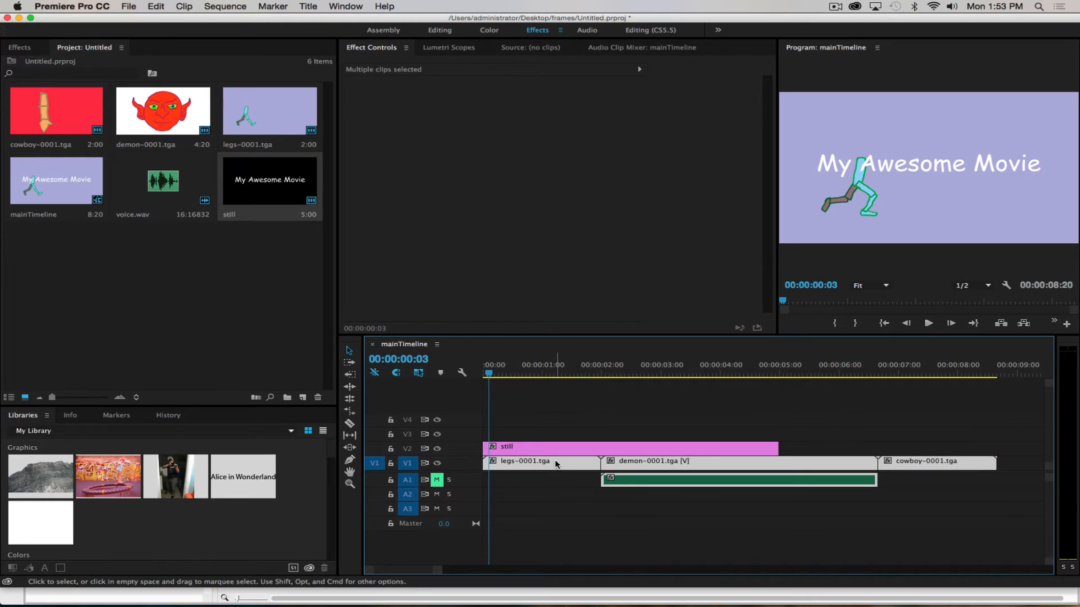
drag(557, 468, 863, 475)
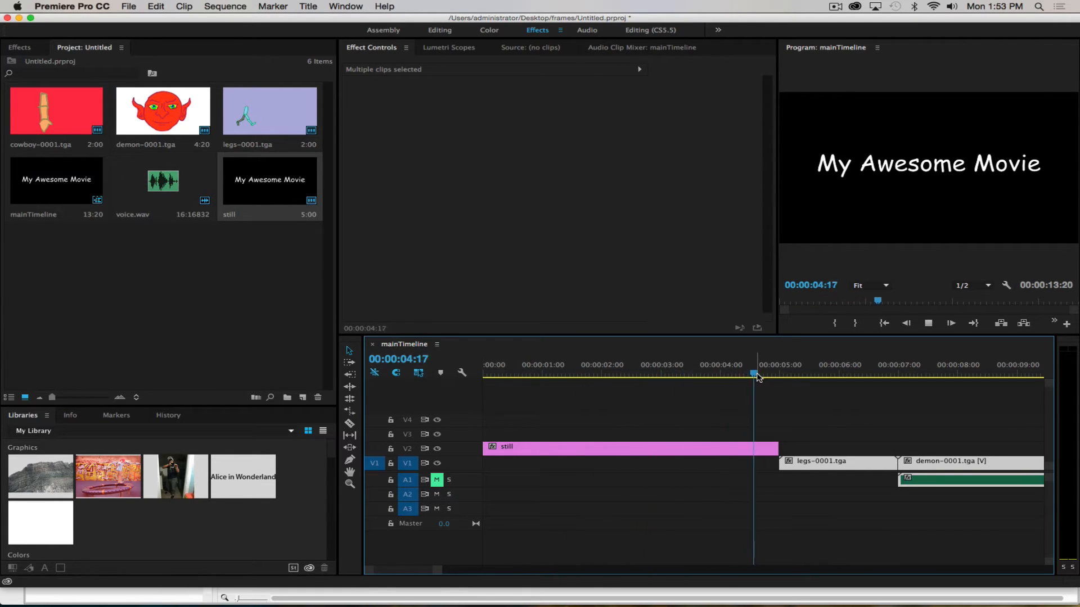
key(space)
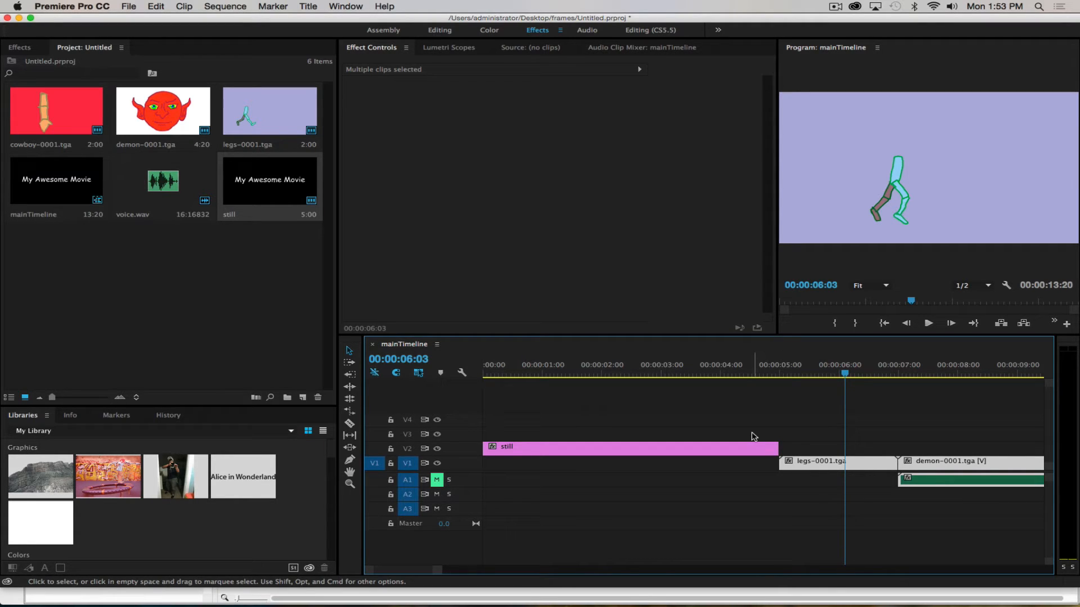
Step: Apply the Dip to Black dissolve transition to the beginning of the still title and preview the fade-in
click(19, 47)
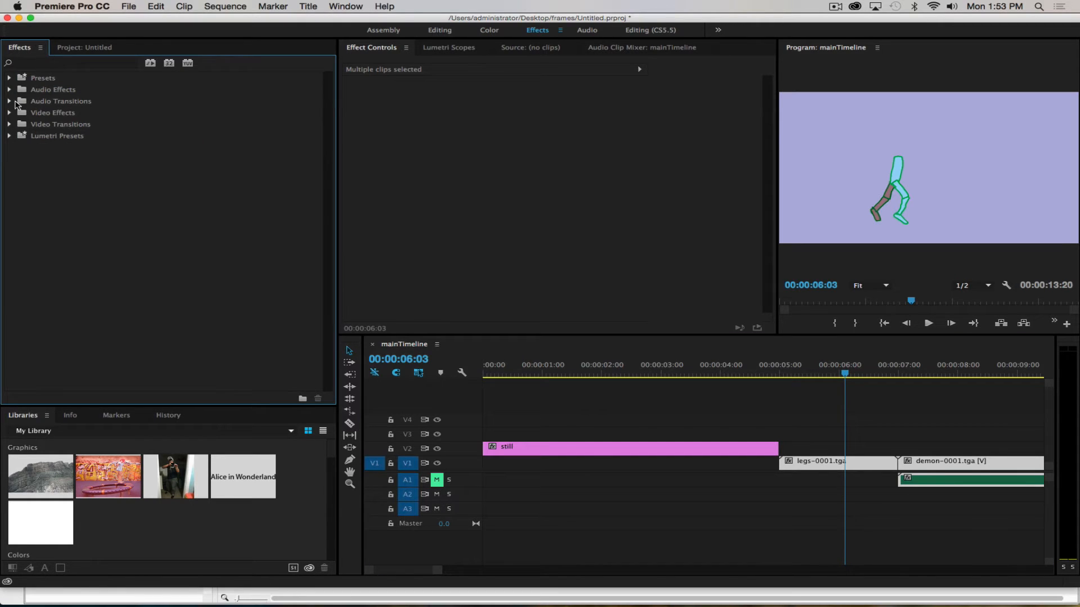
click(10, 124)
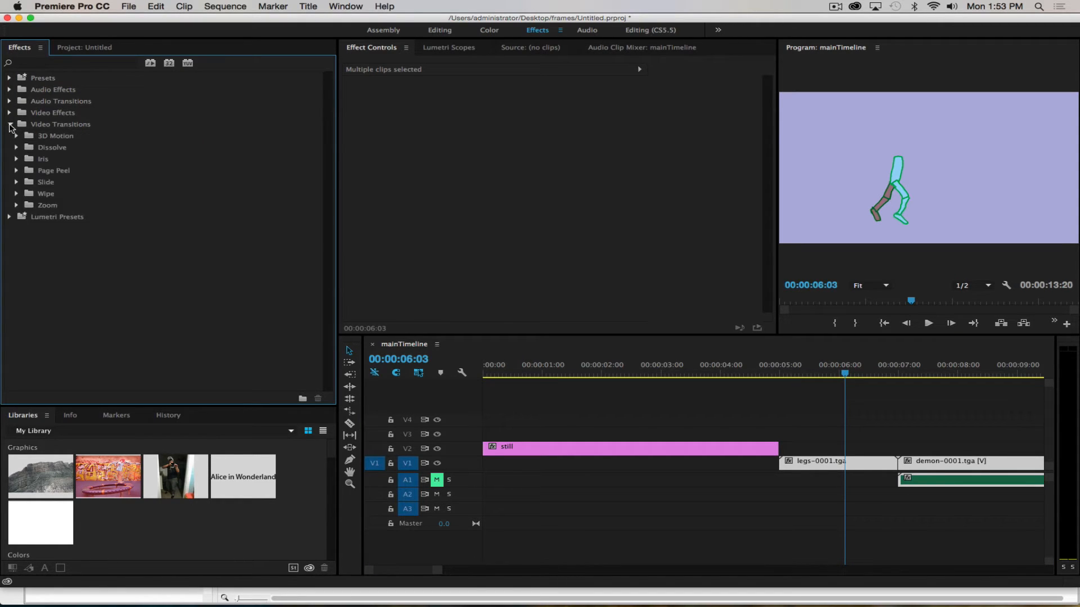
click(16, 147)
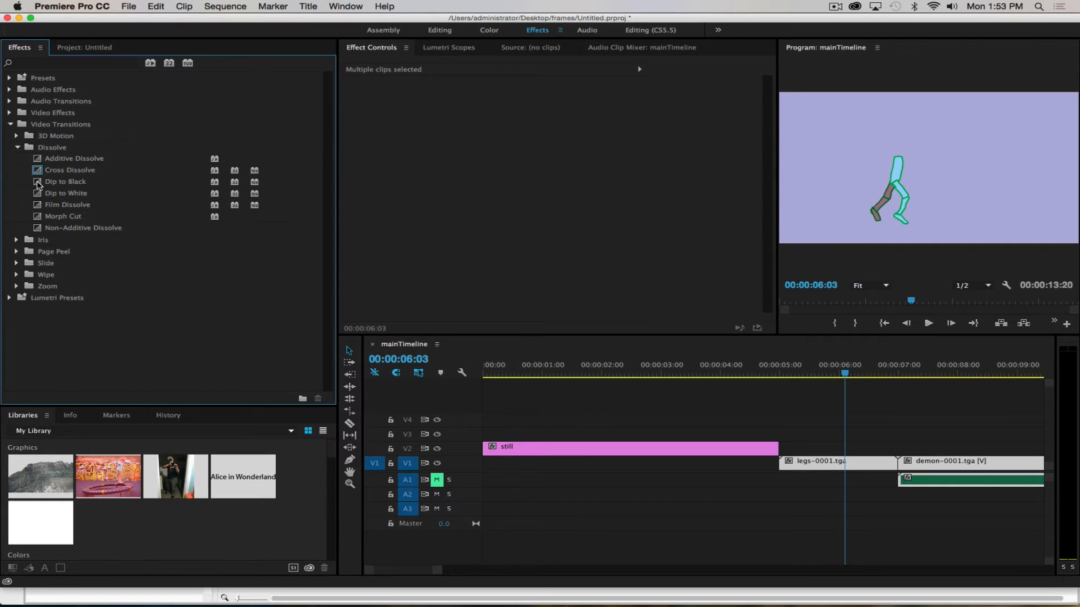
drag(38, 184, 483, 454)
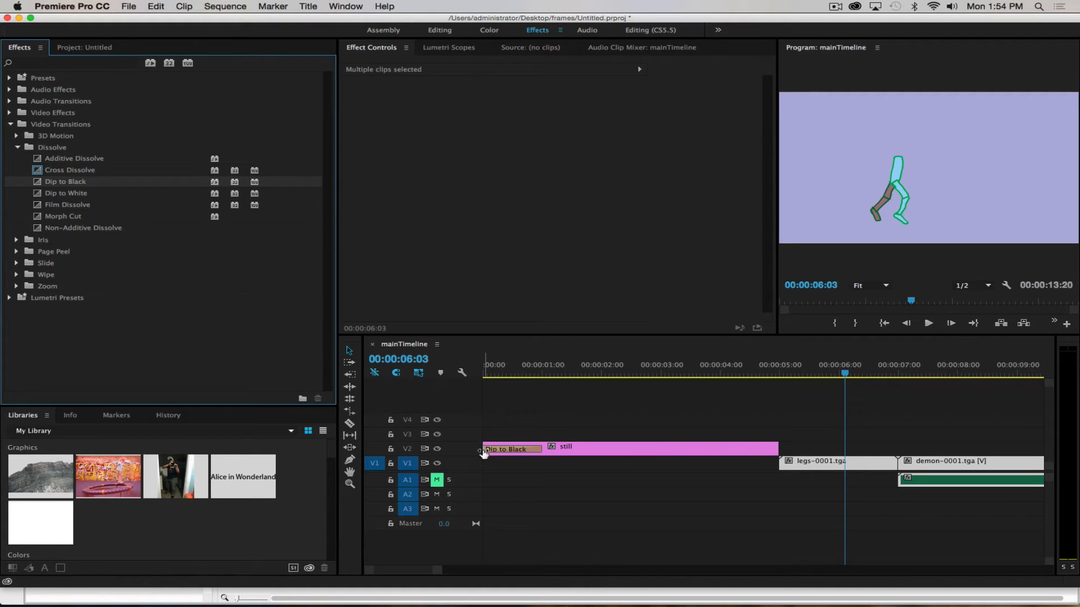
click(485, 369)
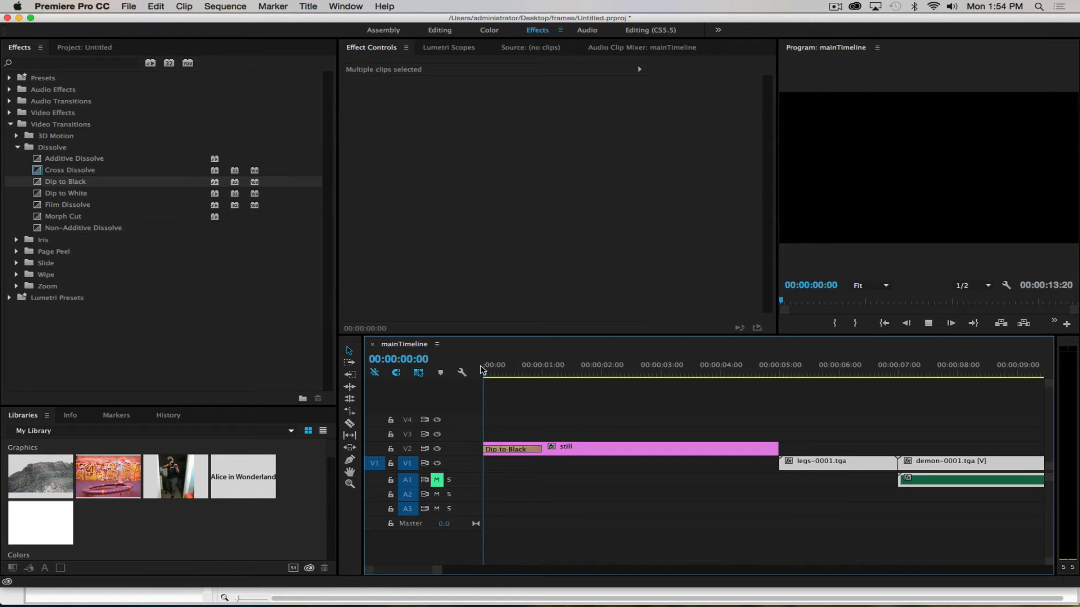
key(space)
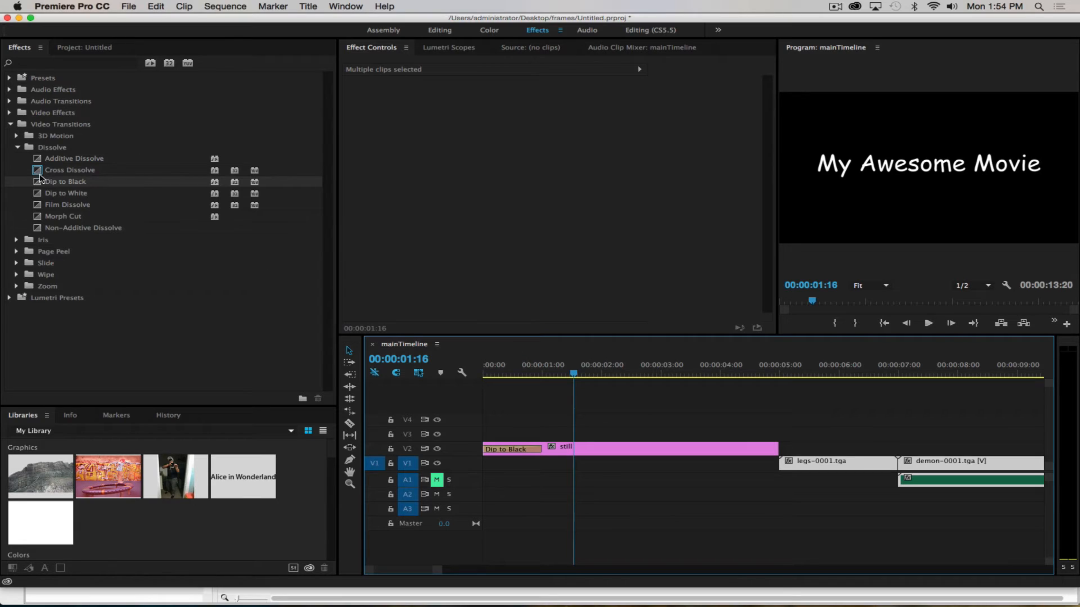
Step: Apply a Dip to Black transition to the end of the still title and preview the change to the legs clip
drag(38, 186, 742, 452)
click(742, 452)
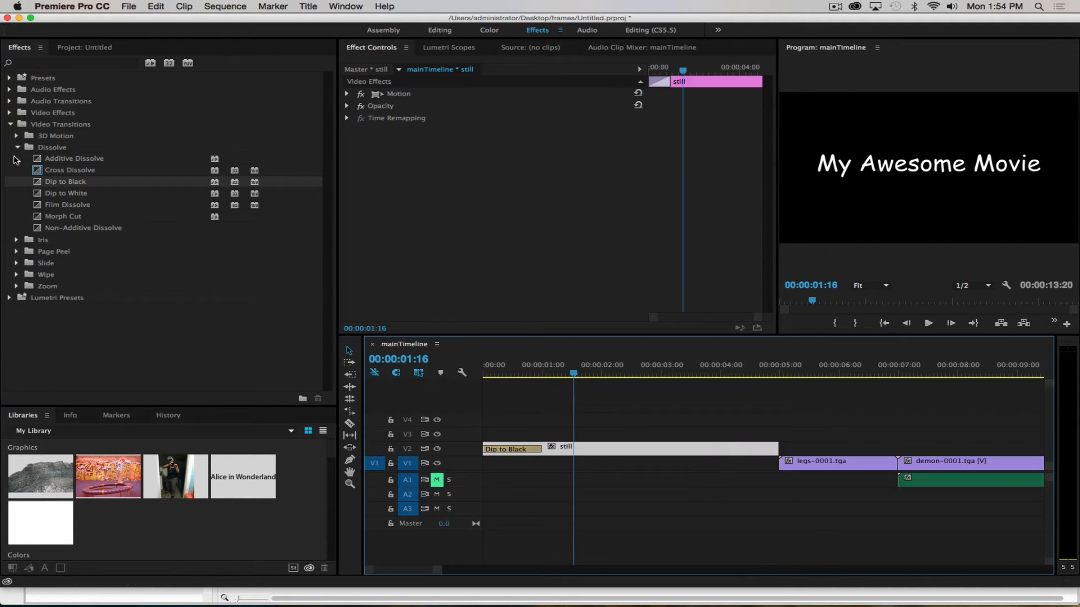
drag(37, 185, 777, 451)
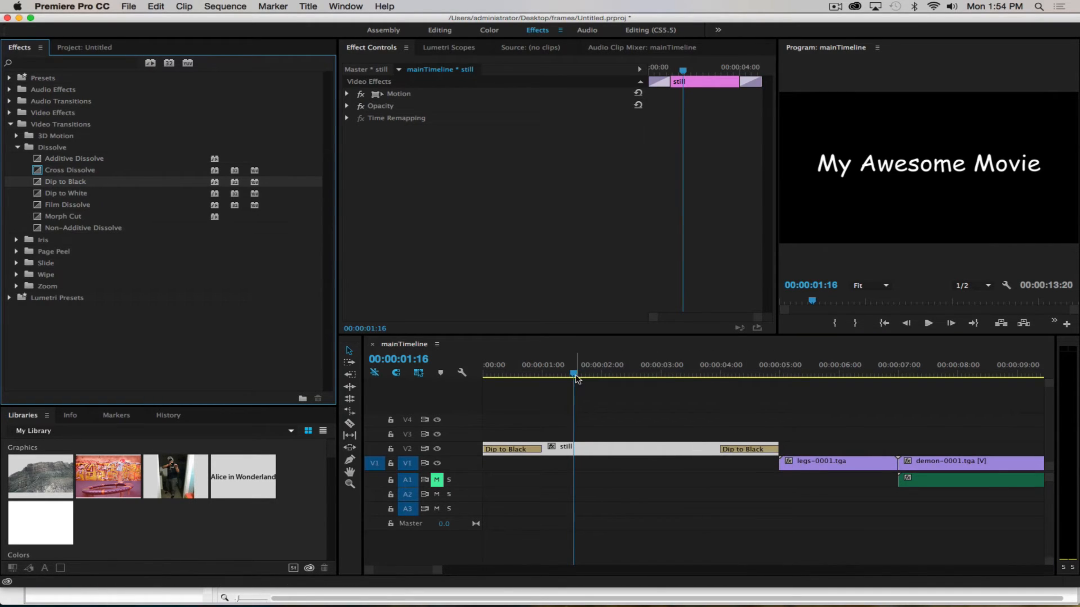
drag(636, 373, 789, 403)
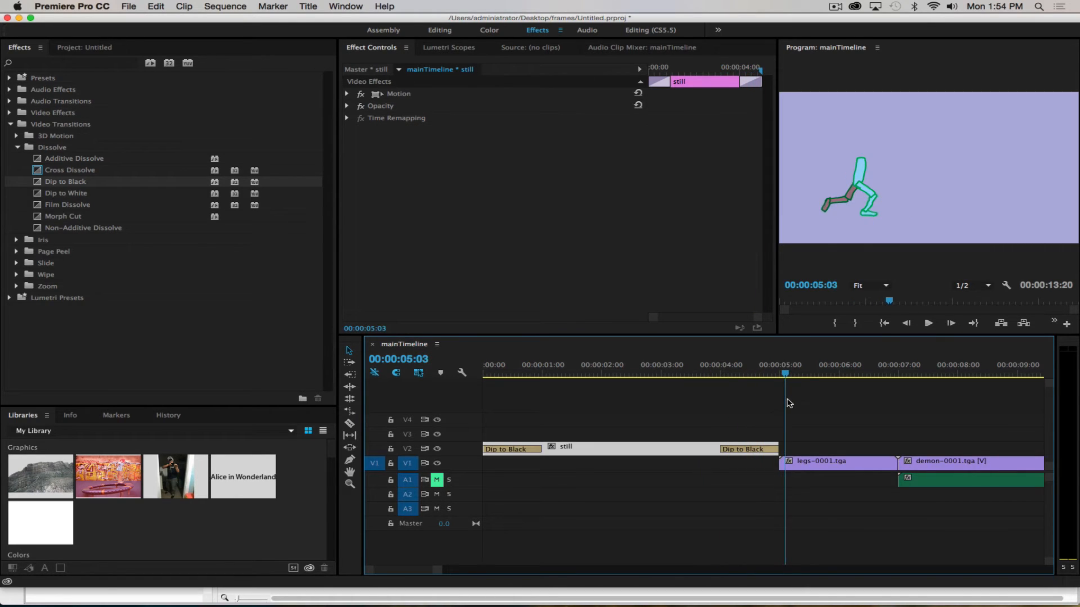
key(space)
Step: Lengthen the Dip to Black at the end of the still title to 00:00:01:09 and check the fade-out
drag(717, 443, 695, 447)
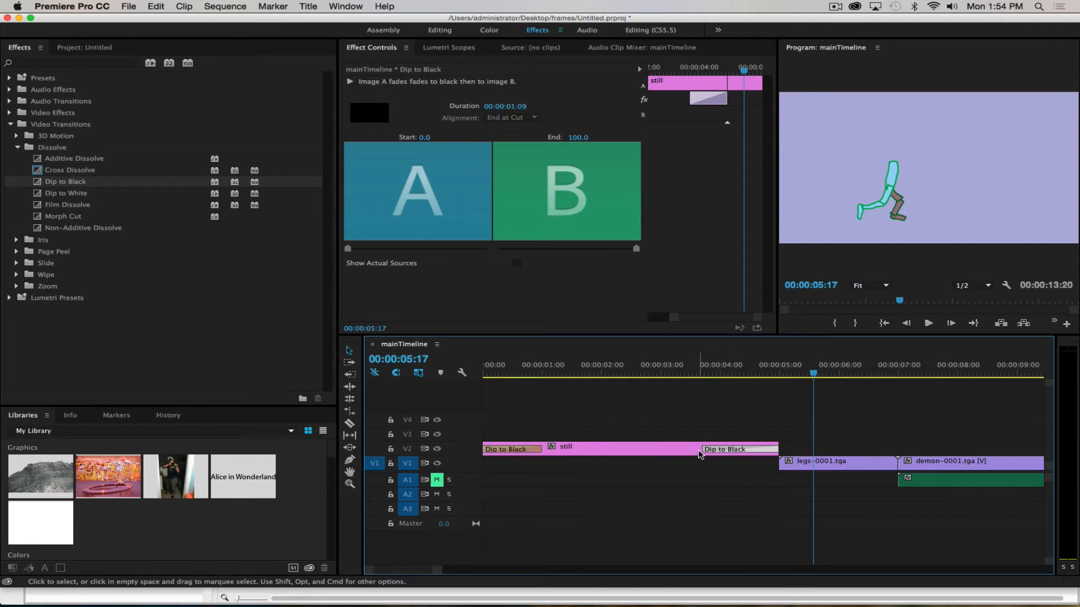
click(635, 372)
click(733, 372)
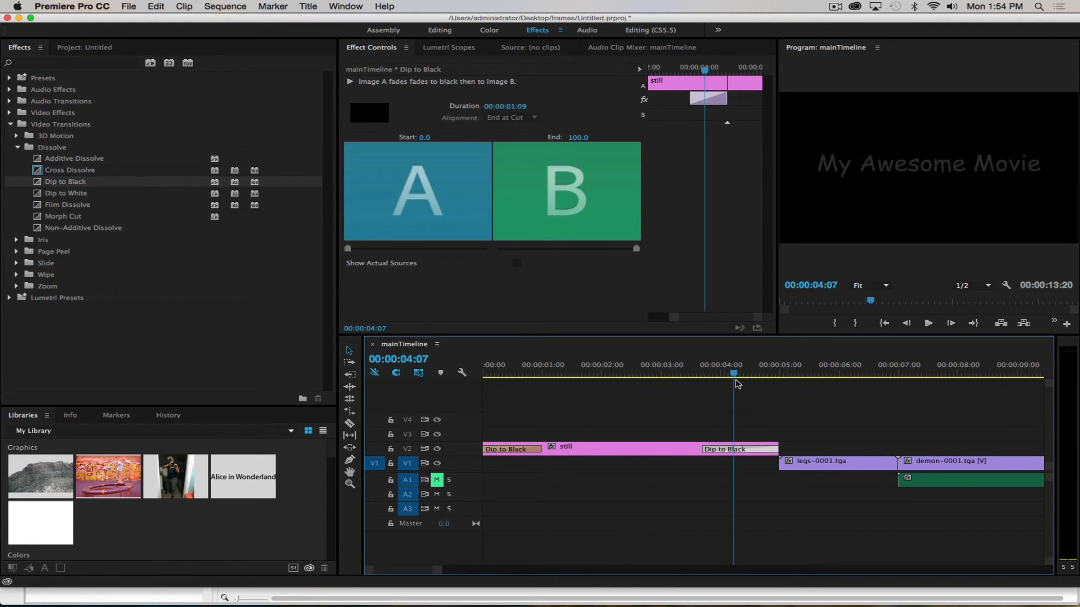
Step: Lengthen the Dip to Black at the start of the still title to 00:00:02:07 and play the title from the beginning
click(543, 453)
drag(543, 453, 615, 452)
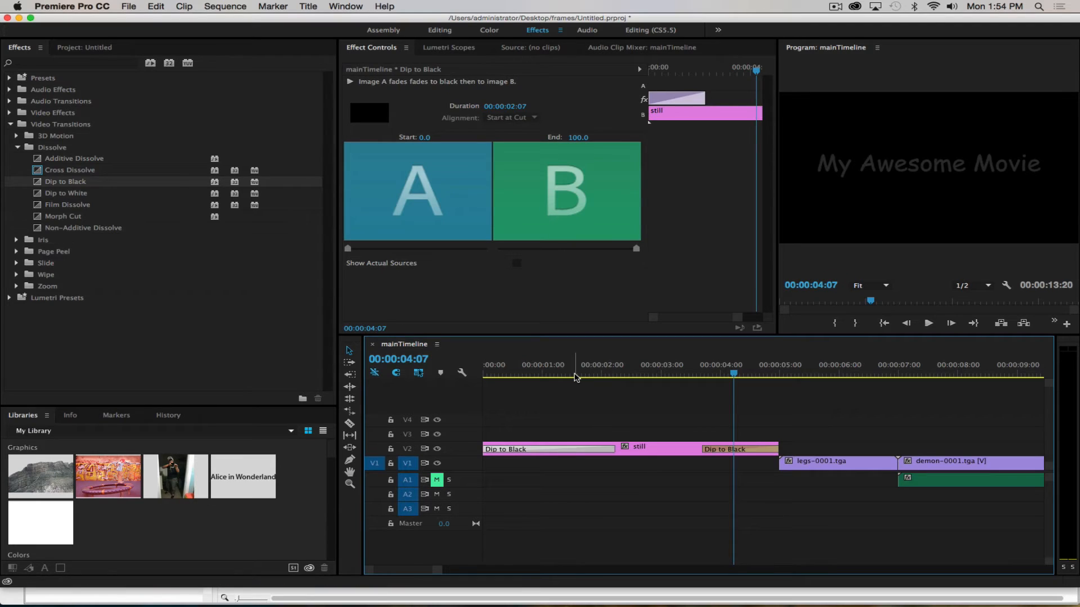
drag(578, 373, 448, 363)
key(space)
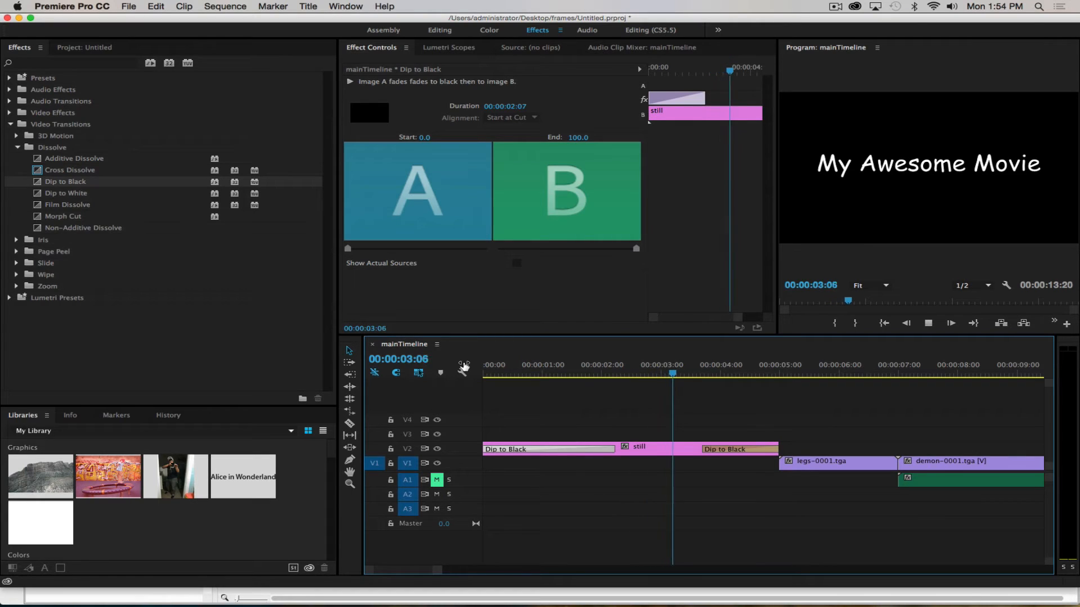
key(space)
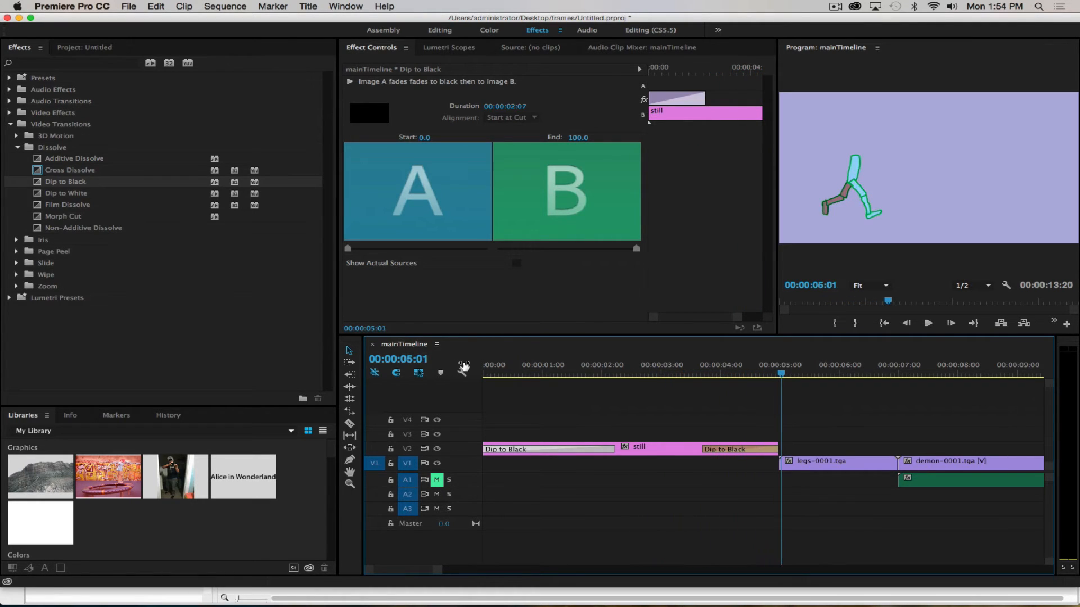
key(space)
key(space)
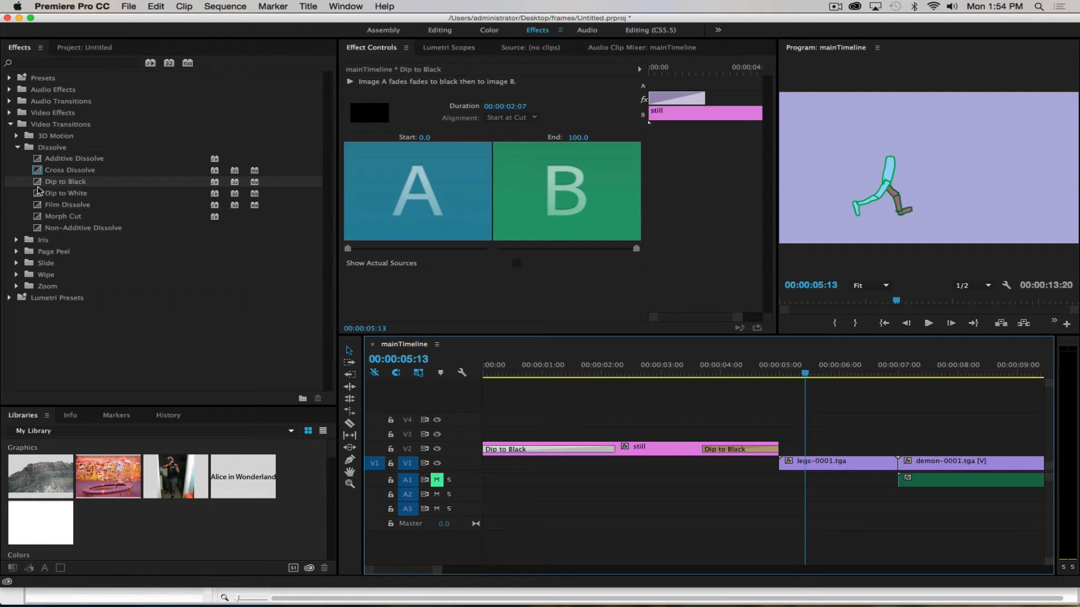
Step: Apply a Dip to Black transition to the beginning of the legs clip on V1 and check the fade
drag(37, 184, 784, 461)
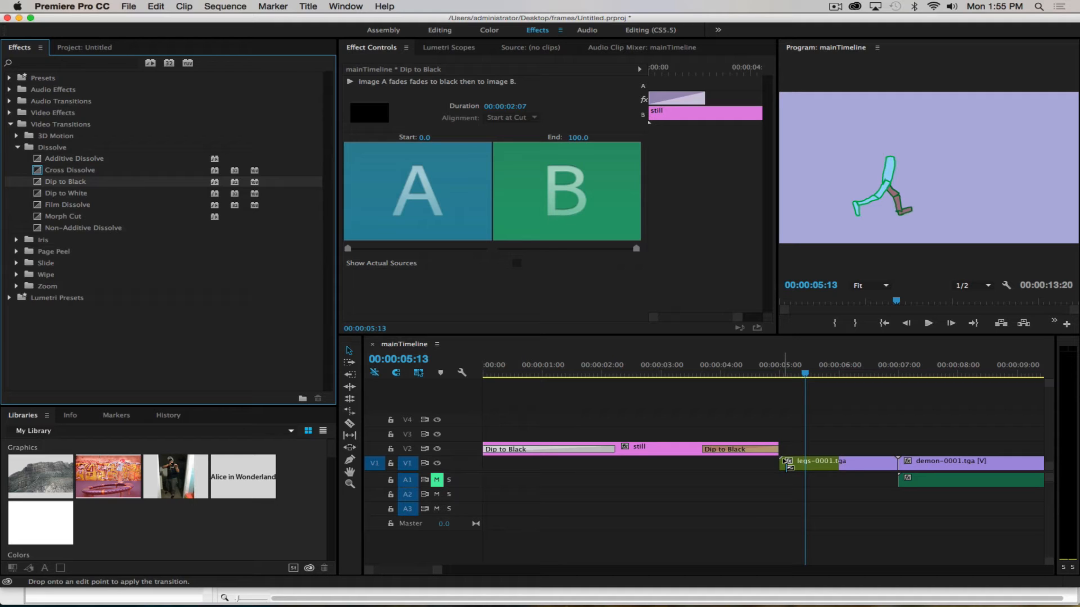
drag(788, 465, 787, 464)
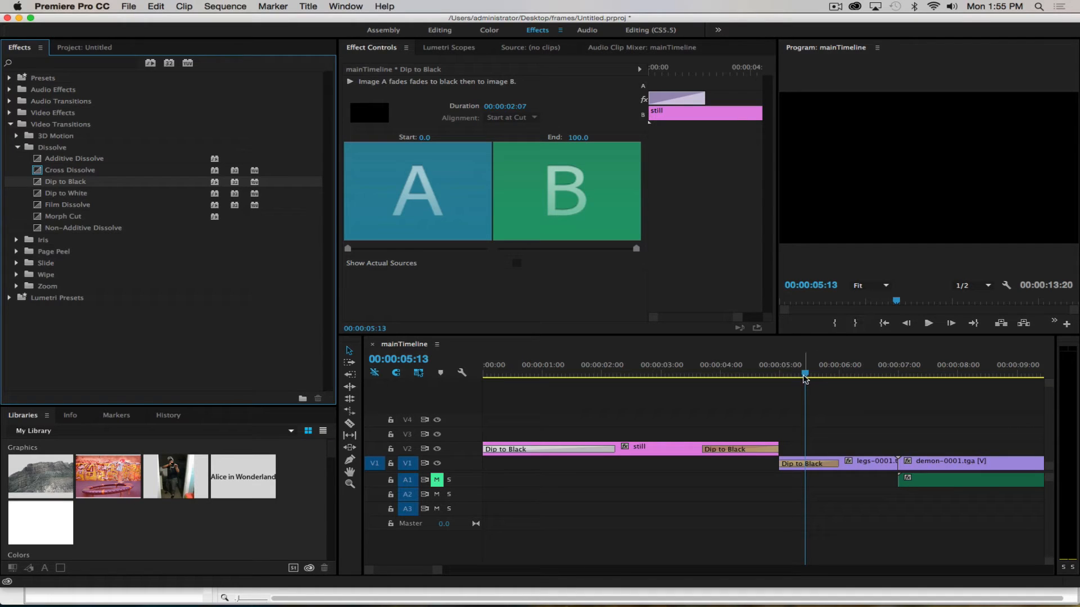
mouse_move(806, 379)
mouse_down()
mouse_move(793, 379)
mouse_move(833, 381)
mouse_move(792, 379)
mouse_up()
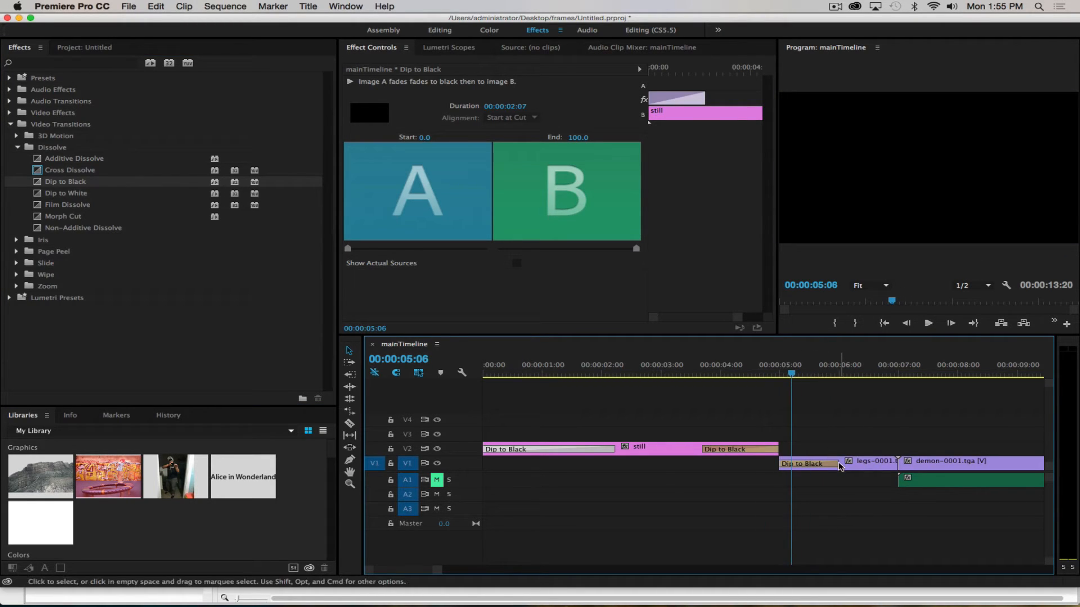
Step: Shorten the Dip to Black at the start of the legs clip to 00:00:00:13 and play it back
drag(839, 466, 804, 464)
click(790, 376)
mouse_move(790, 376)
mouse_down()
mouse_move(802, 380)
mouse_move(778, 382)
mouse_up()
key(space)
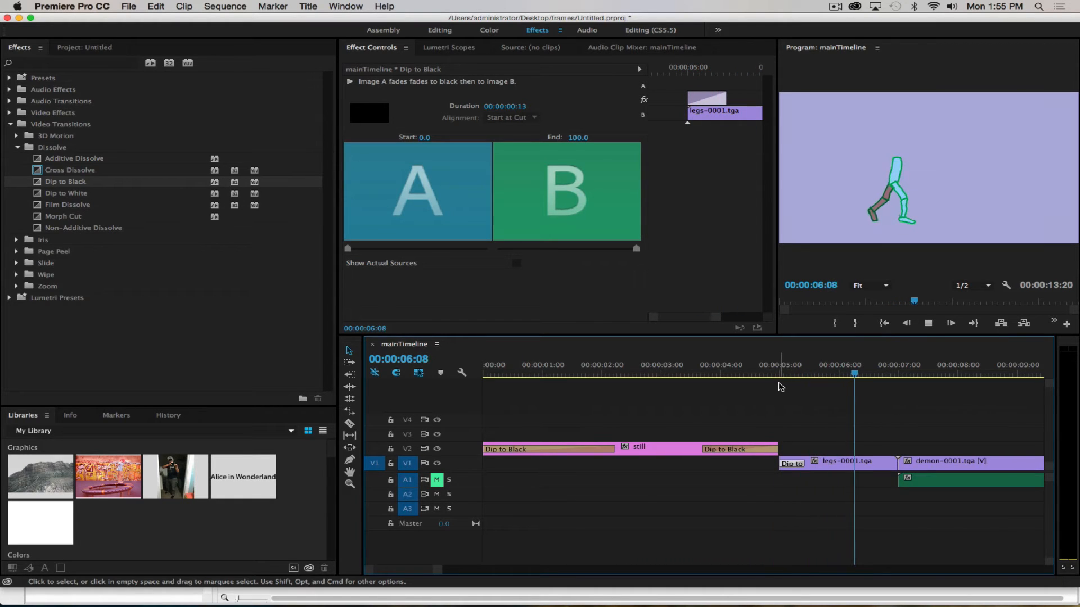
key(space)
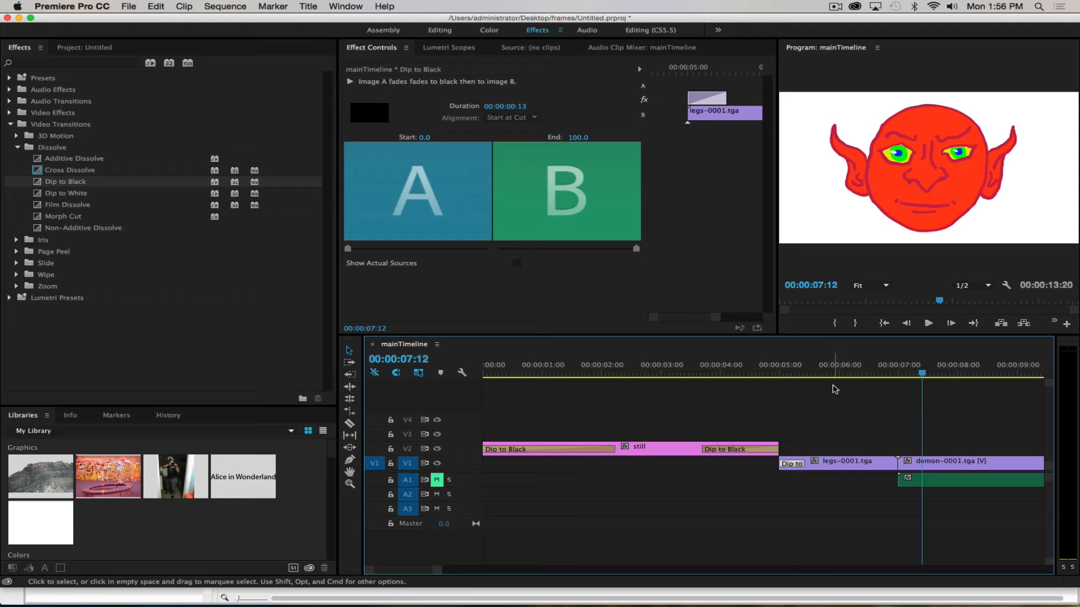
Step: Apply a Cross Dissolve at the cut between the legs and demon clips, accepting repeated frames
key(shift+7)
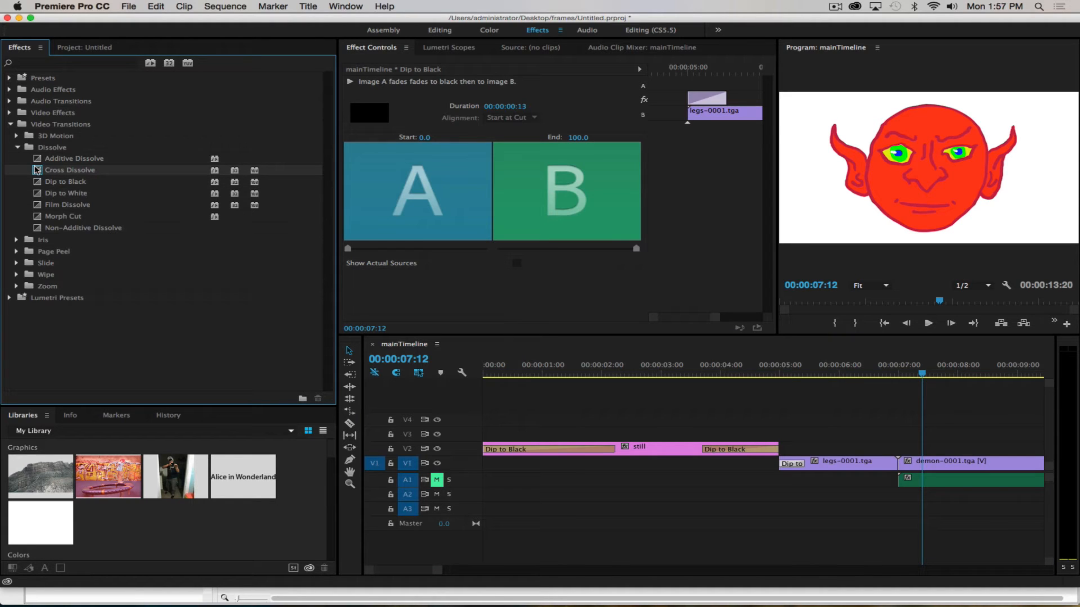
drag(56, 170, 901, 468)
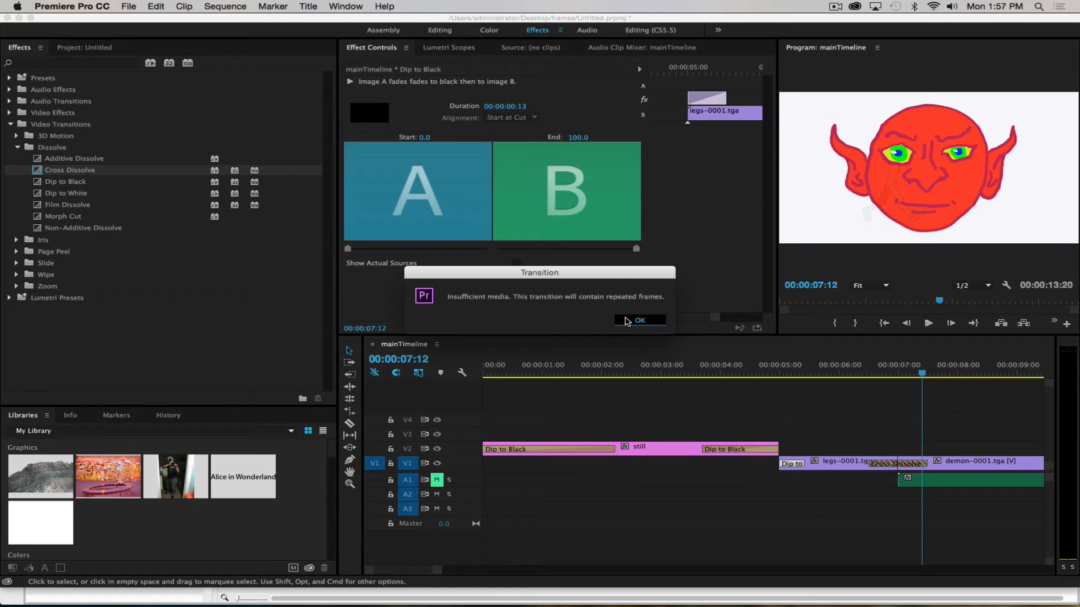
click(639, 320)
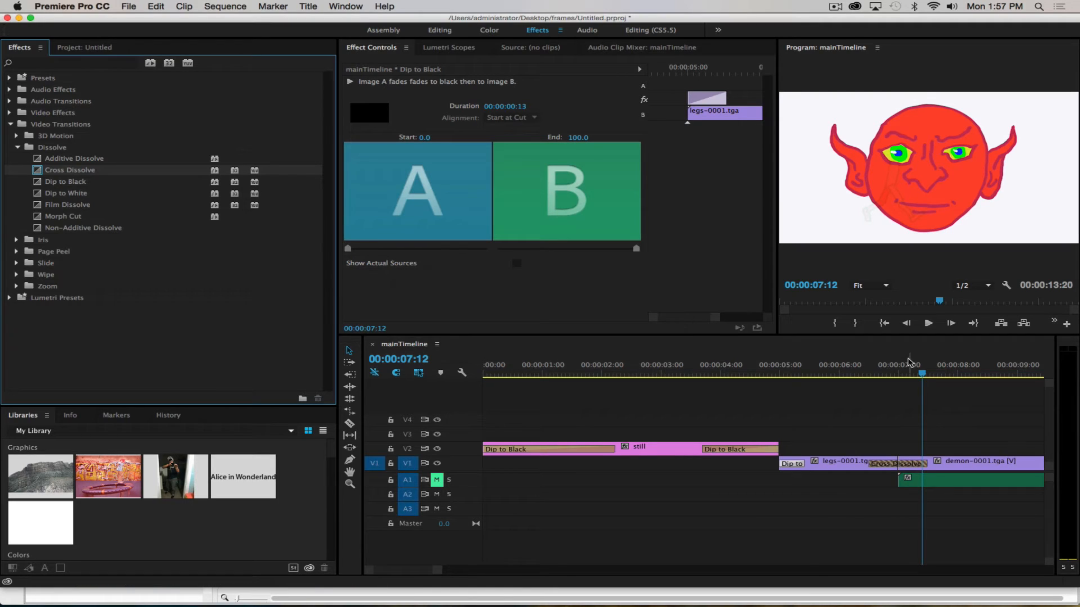
Step: Play and scrub through the Cross Dissolve between the legs and demon clips, continuing playback into the cowboy clip
mouse_move(852, 372)
mouse_down()
mouse_move(925, 381)
mouse_move(848, 367)
mouse_up()
key(space)
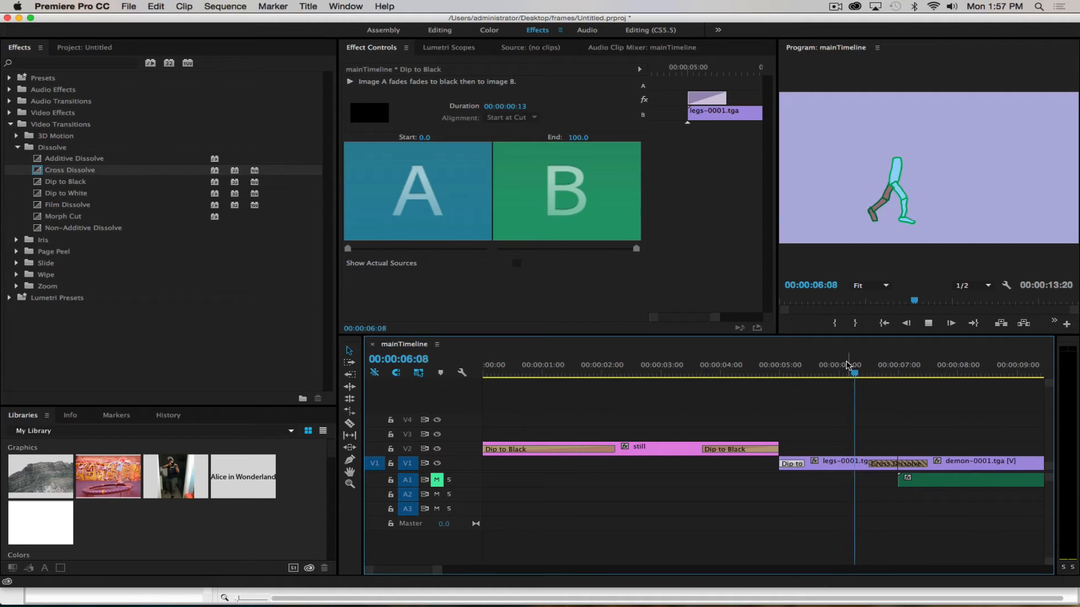
key(space)
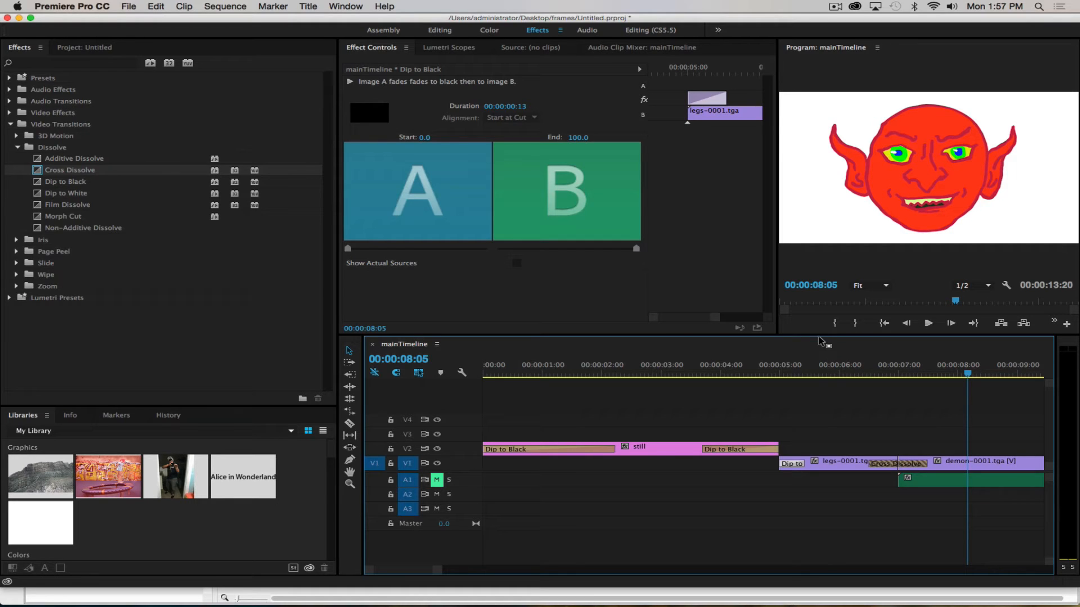
click(965, 375)
drag(965, 375, 911, 371)
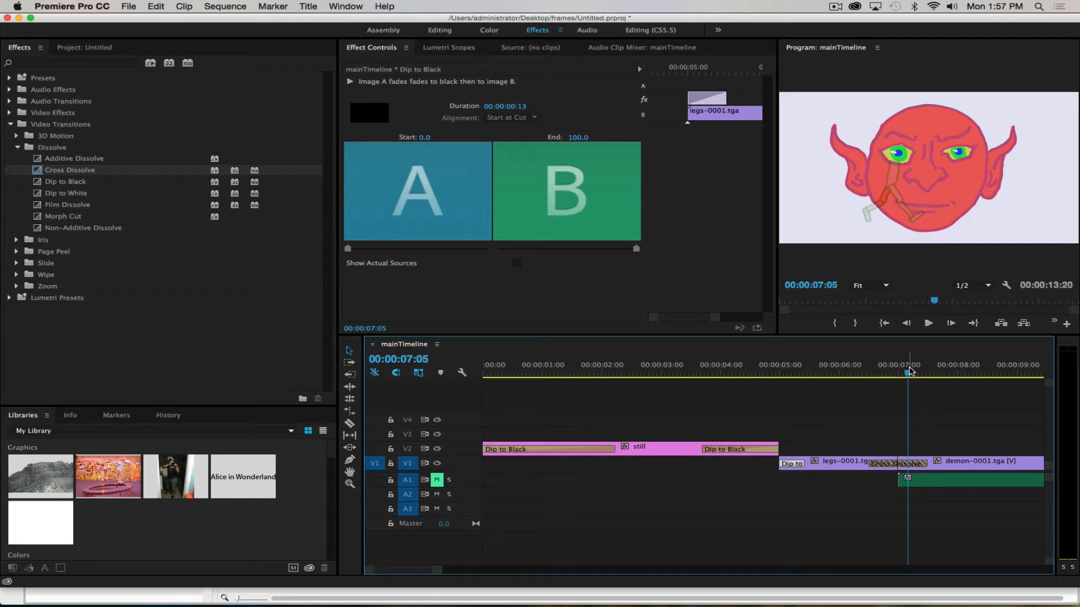
click(897, 375)
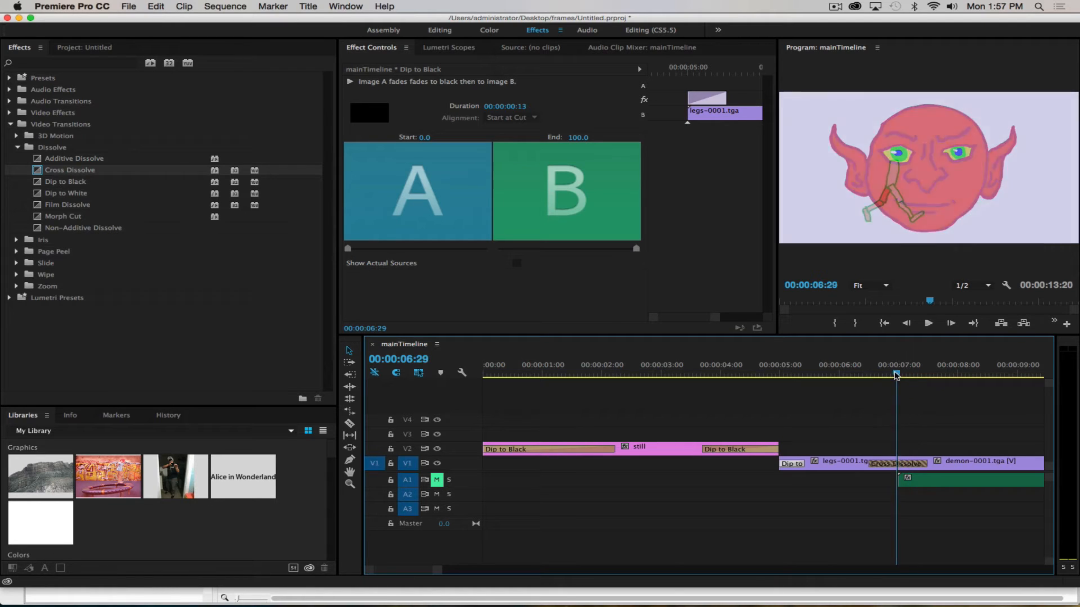
drag(896, 376, 850, 370)
key(space)
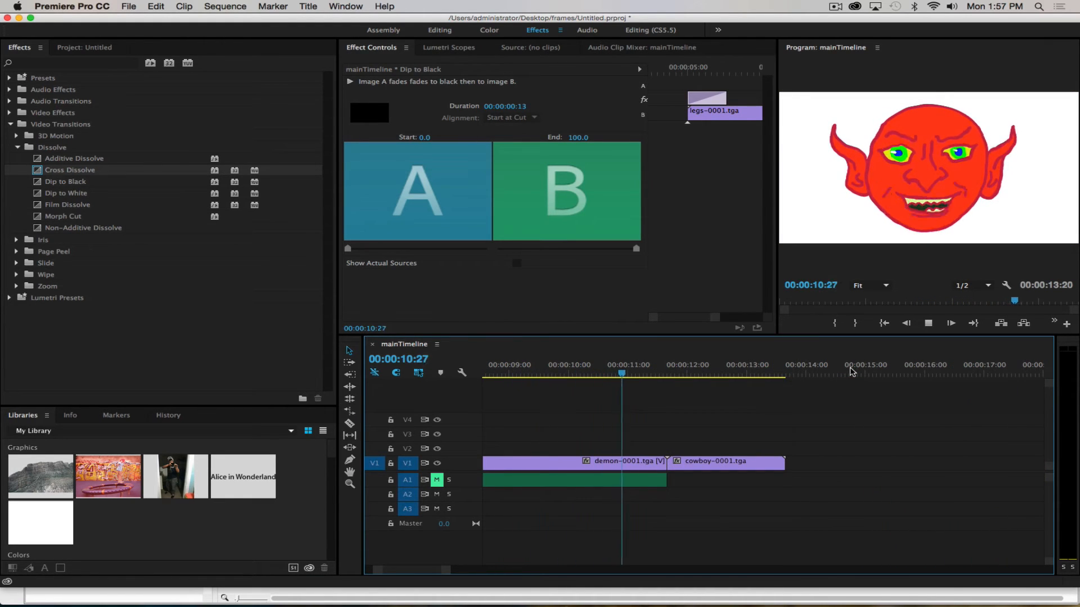
key(space)
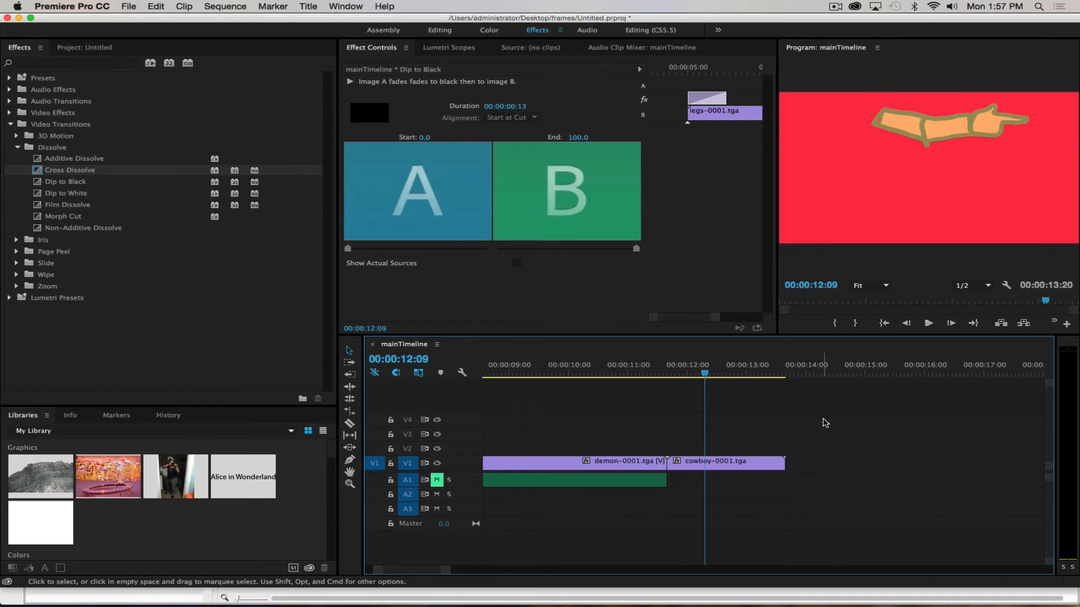
Step: Play across the cut between the demon and cowboy clips and apply a Dip to White there, accepting repeated frames
drag(710, 374, 647, 374)
key(space)
key(space)
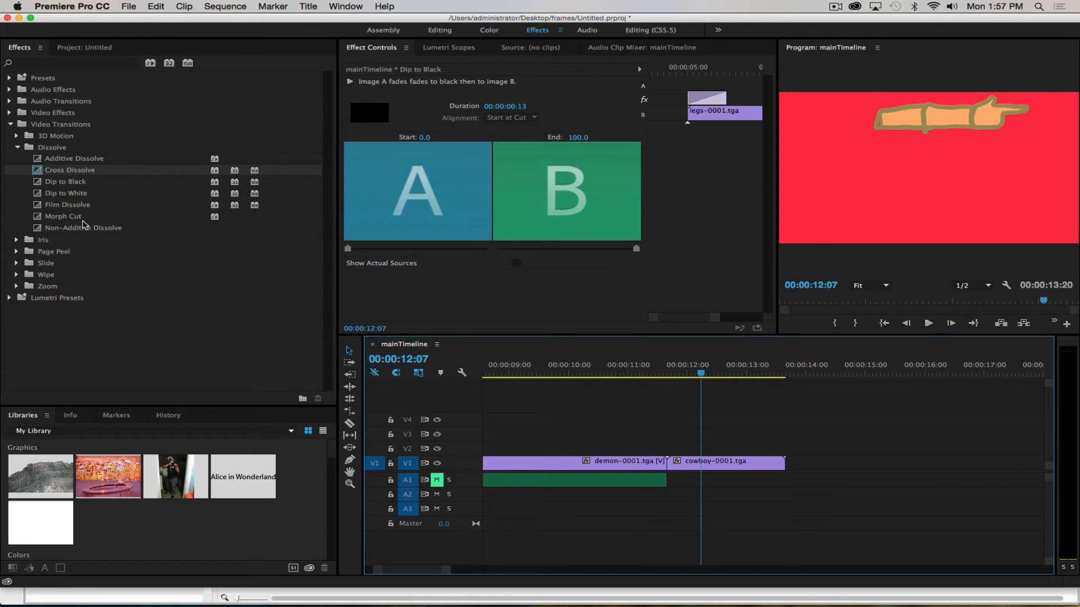
click(40, 196)
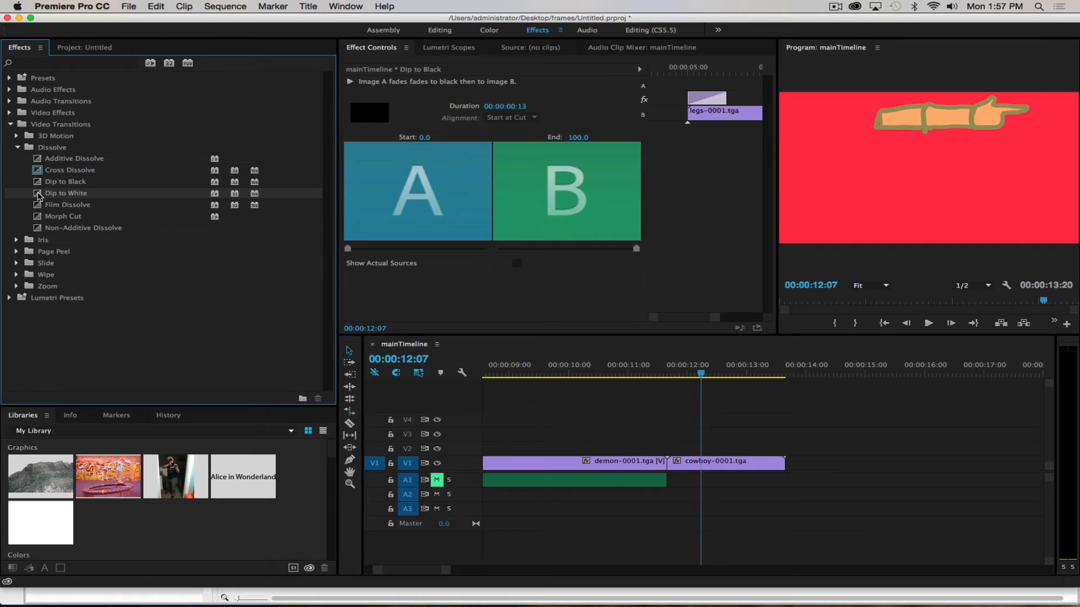
drag(39, 195, 666, 471)
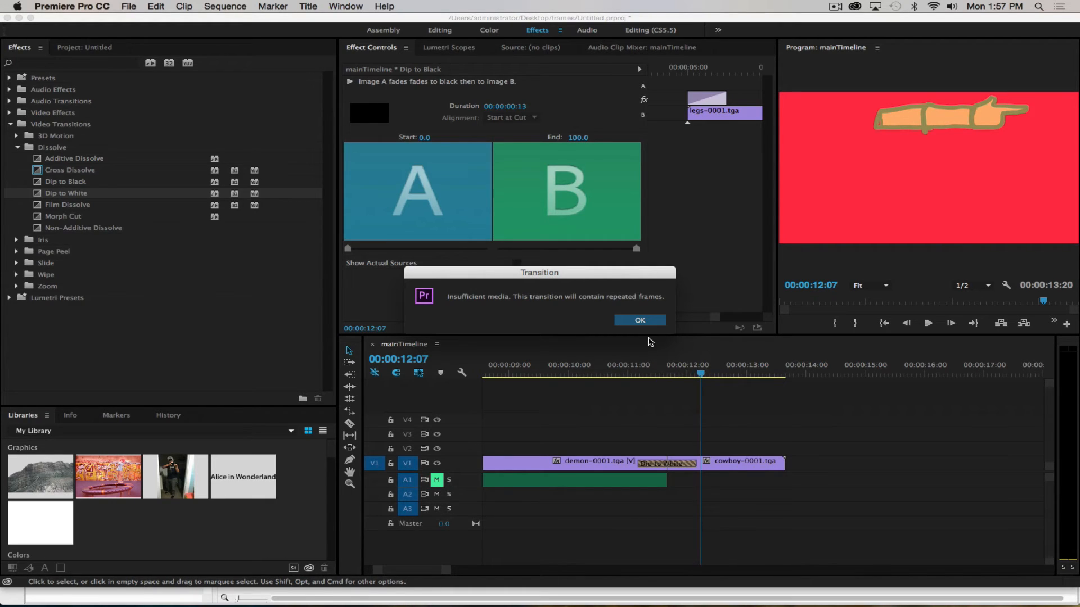
click(640, 320)
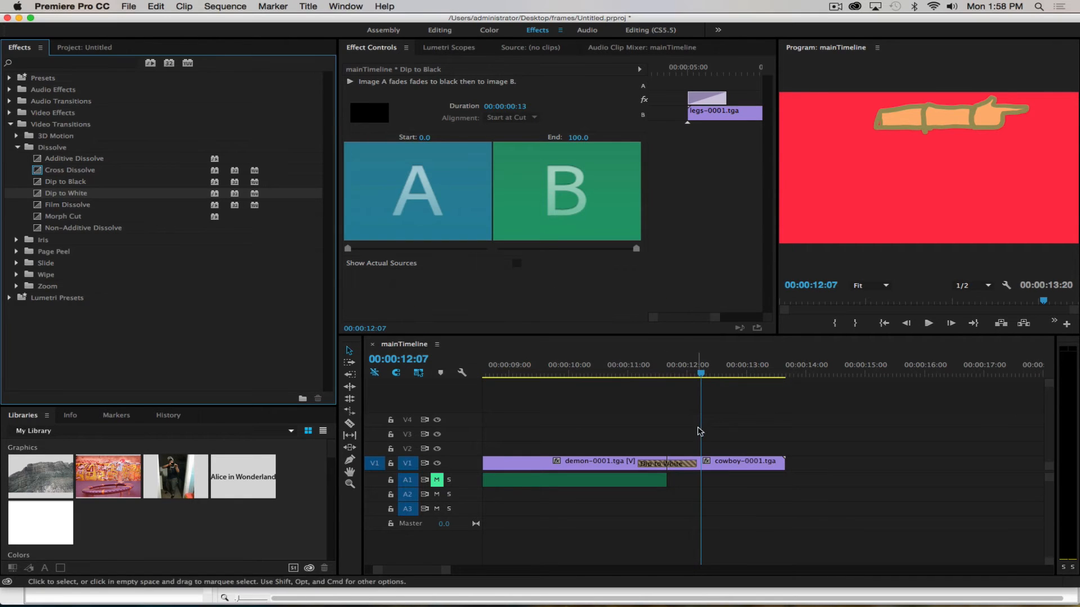
mouse_move(701, 372)
mouse_down()
mouse_move(617, 371)
mouse_move(746, 360)
mouse_move(602, 354)
mouse_move(702, 354)
mouse_up()
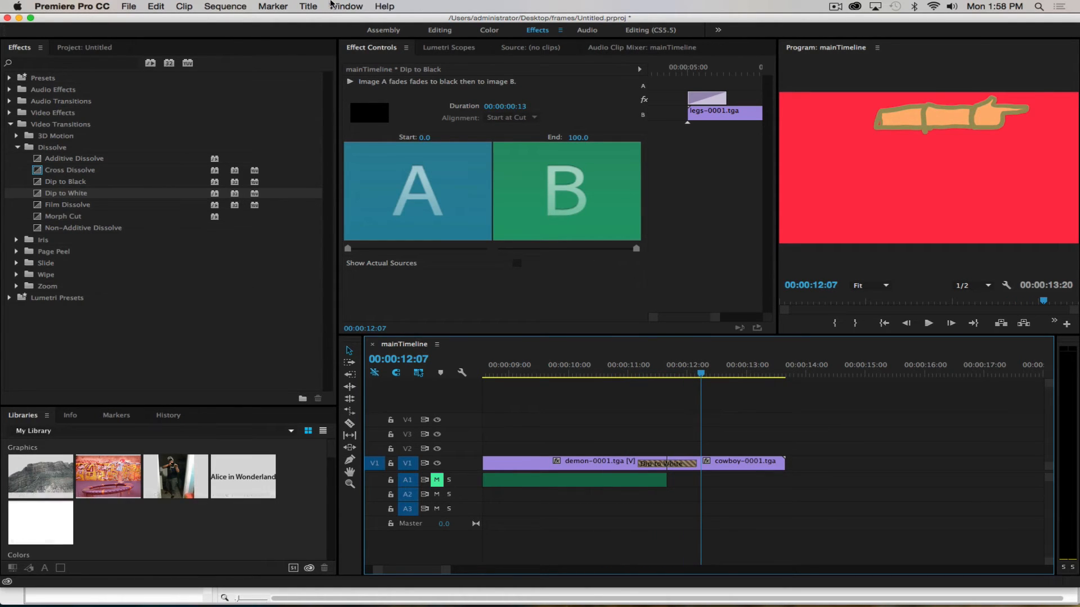
Step: Create a new default crawl title named "crawl" with the preset video settings
click(308, 7)
mouse_move(327, 38)
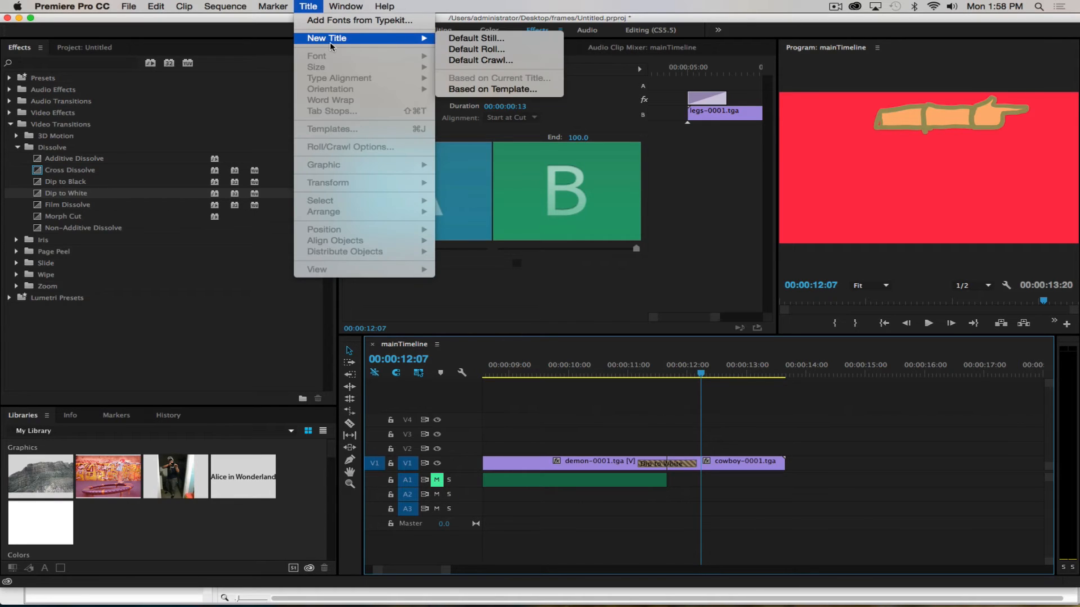
click(467, 60)
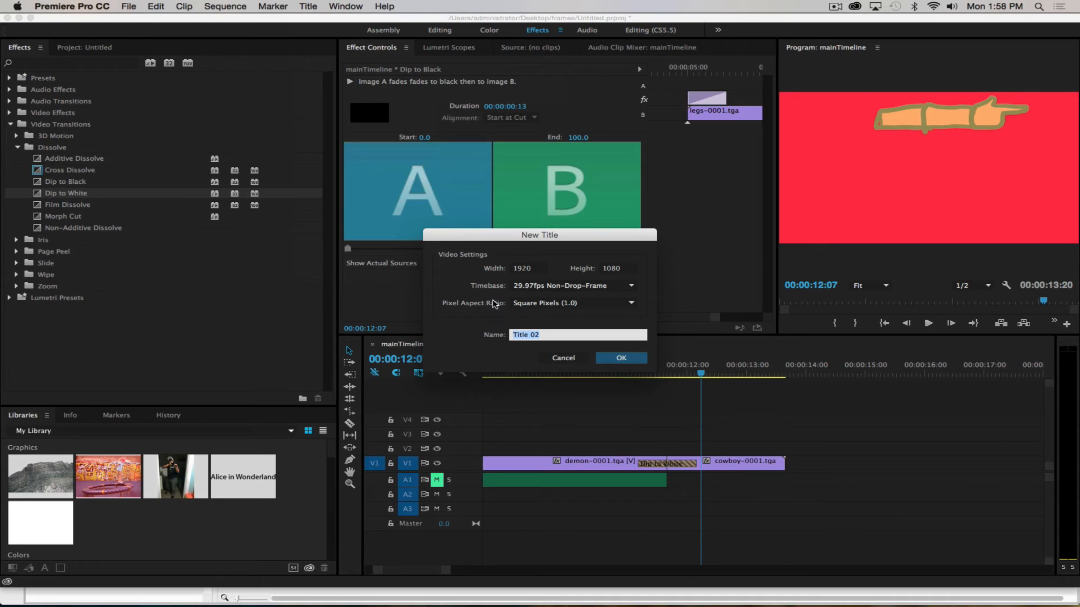
text(crawl)
key(Return)
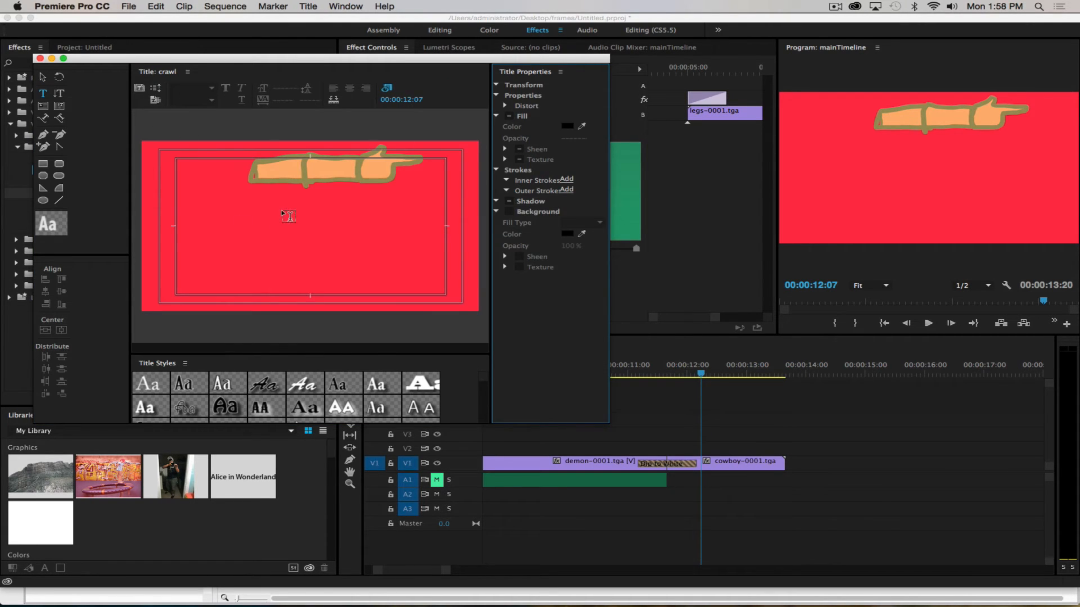
Step: Add the text "My Awesome Crawl" to the title canvas
click(228, 224)
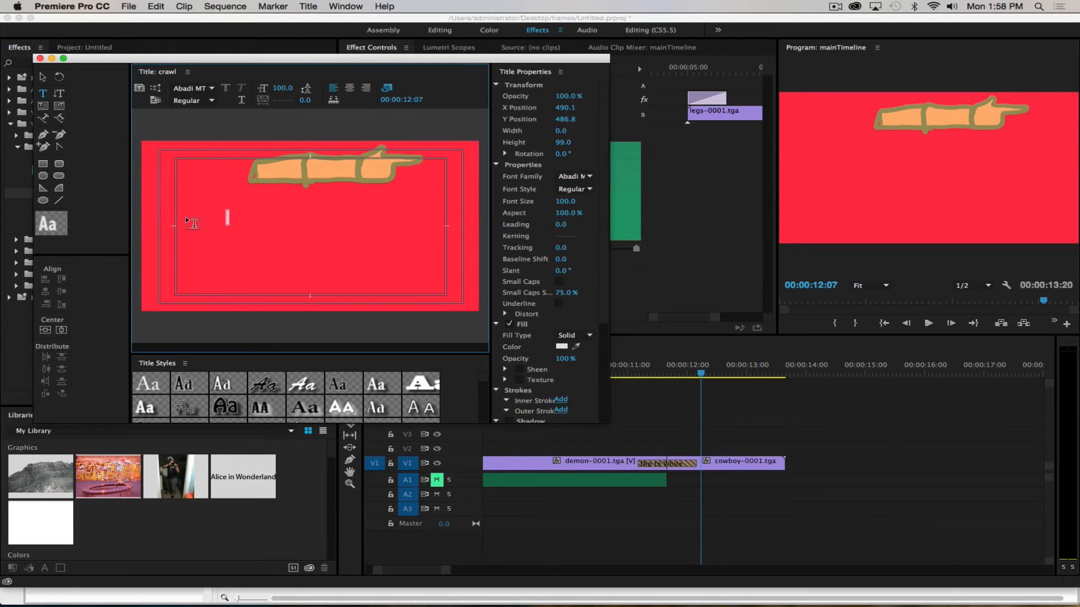
text(My)
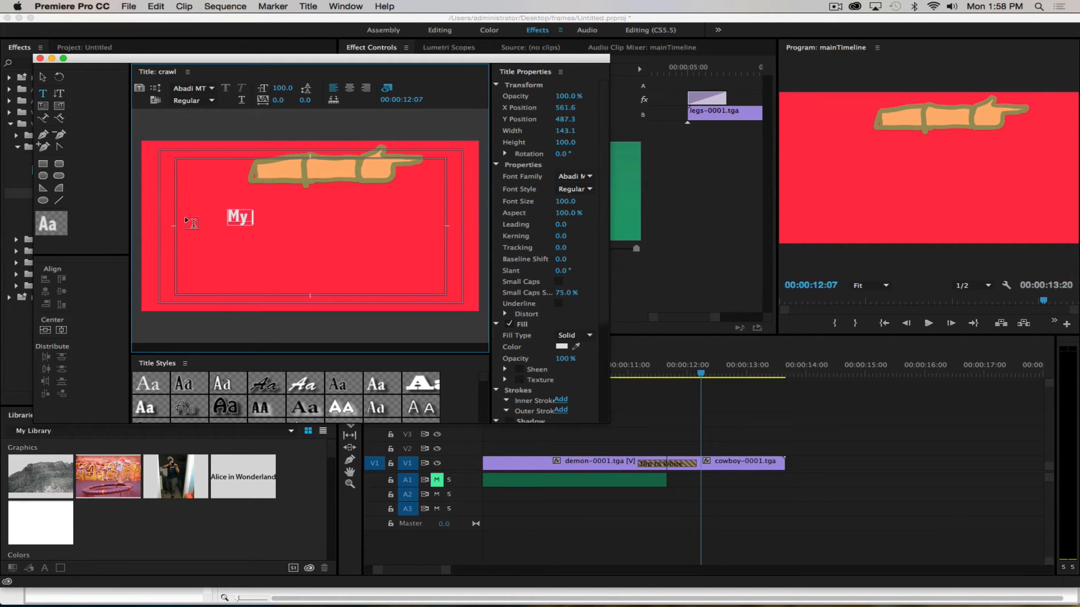
text( Awesome Q)
text(rawl)
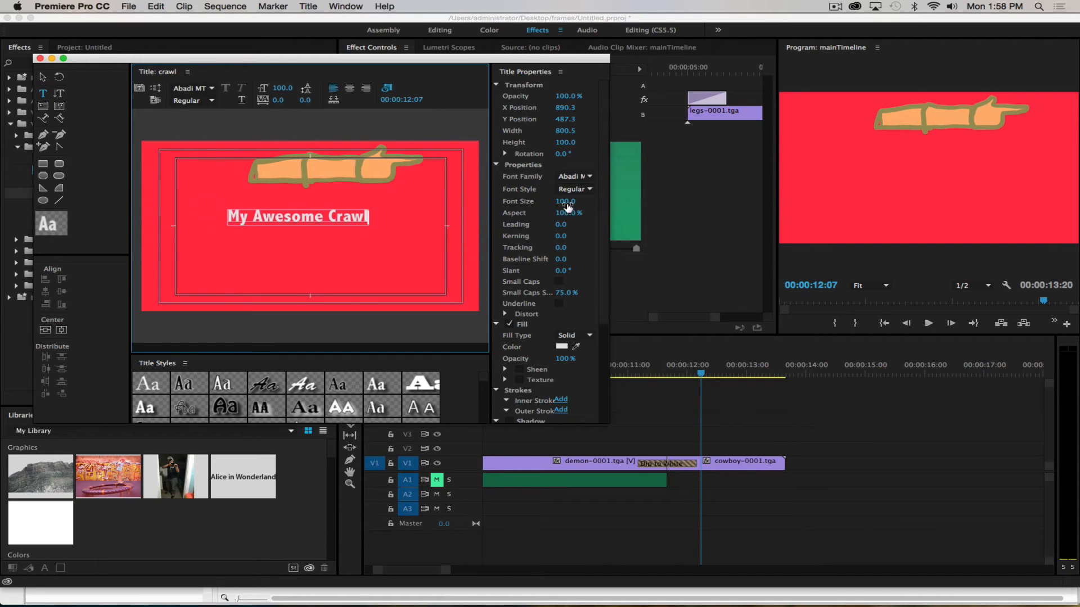
Step: Enlarge the title text to font size 188 and centre it in the safe area at about X 950, Y 520
drag(566, 202, 615, 202)
key(Escape)
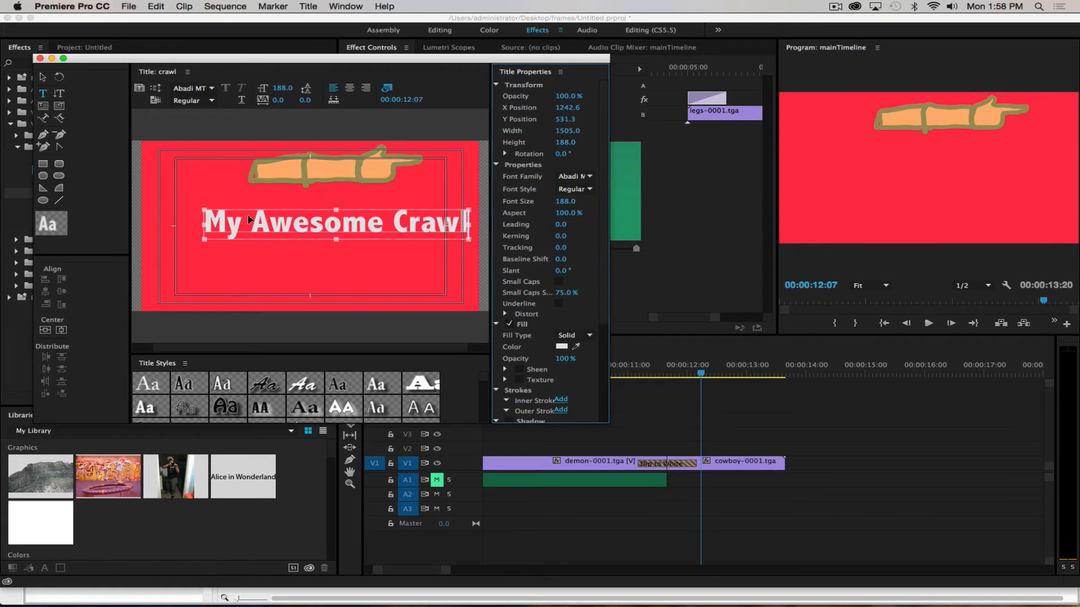
mouse_move(281, 225)
mouse_down()
mouse_move(257, 226)
mouse_move(270, 227)
mouse_up()
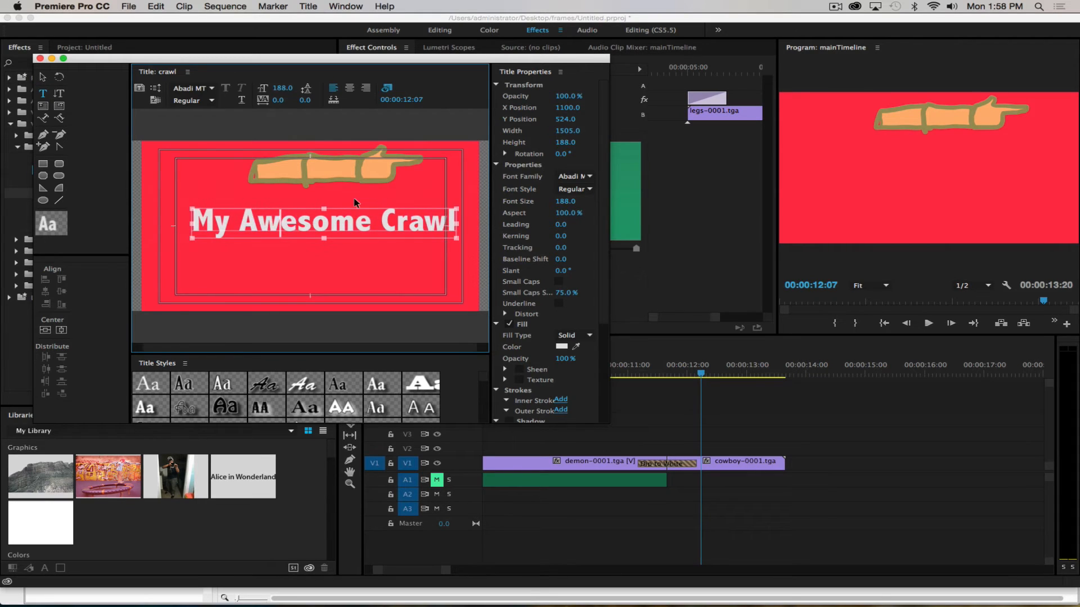
drag(363, 220, 345, 228)
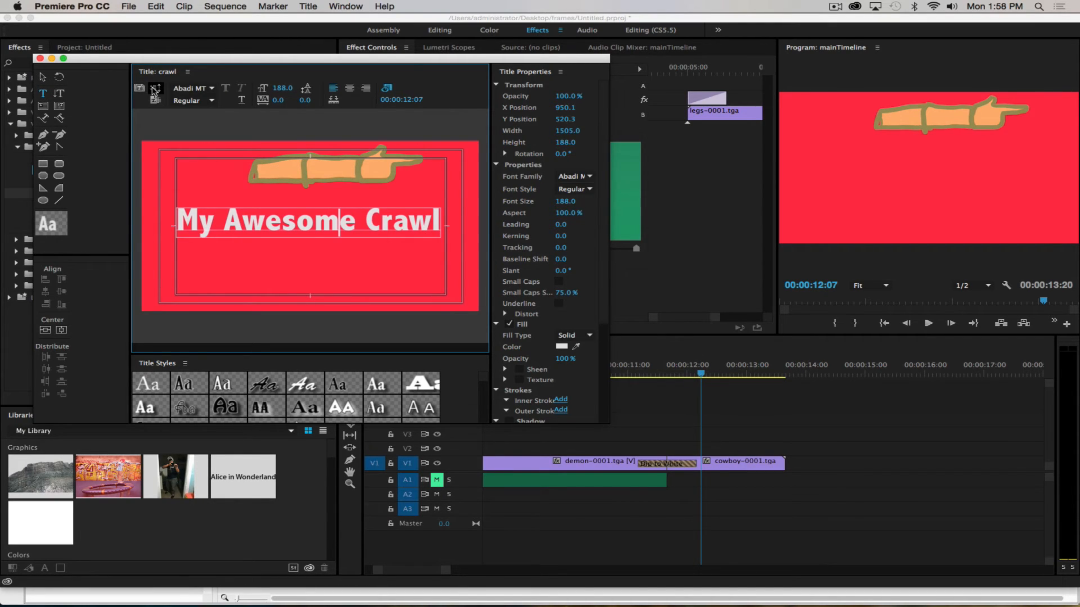
Step: Set the Crawl Left title to start and end off screen with Ease-In and Ease-Out of 100 frames, and close the titler
click(156, 89)
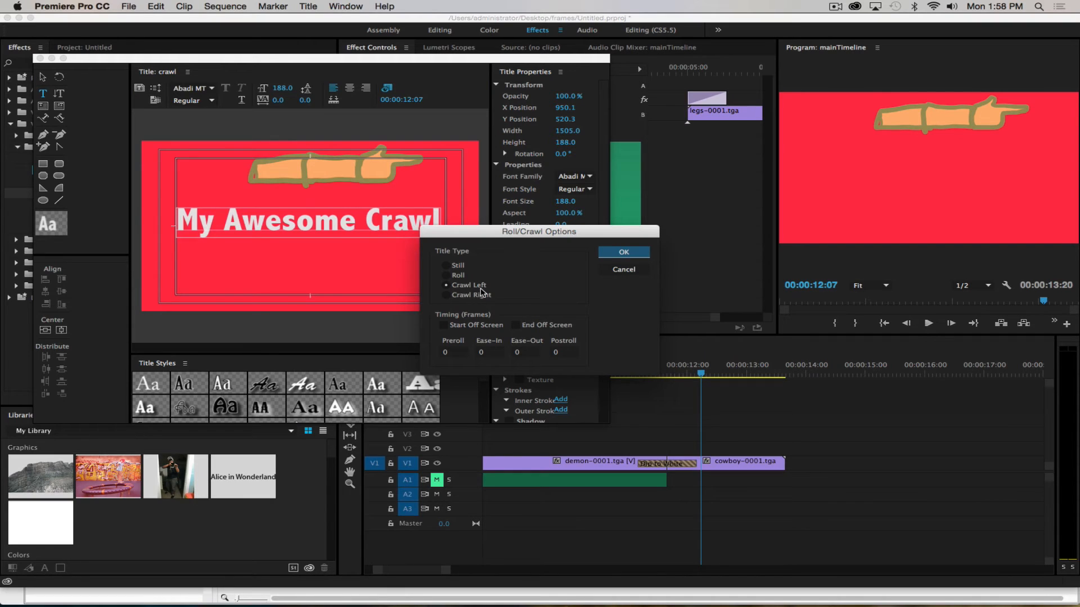
click(444, 325)
click(515, 325)
click(480, 353)
click(516, 352)
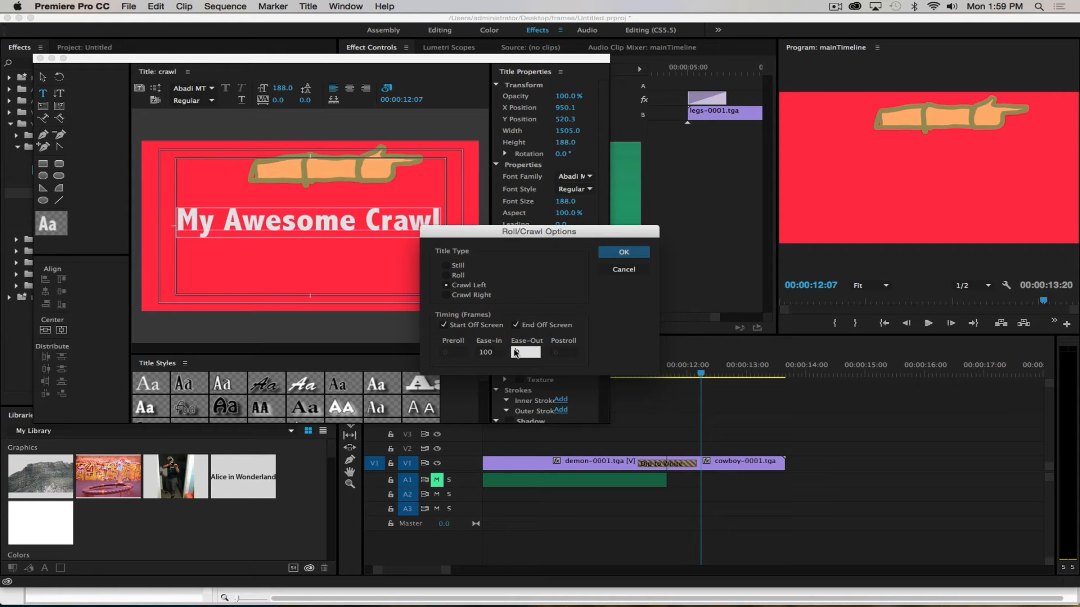
text(1000)
click(624, 252)
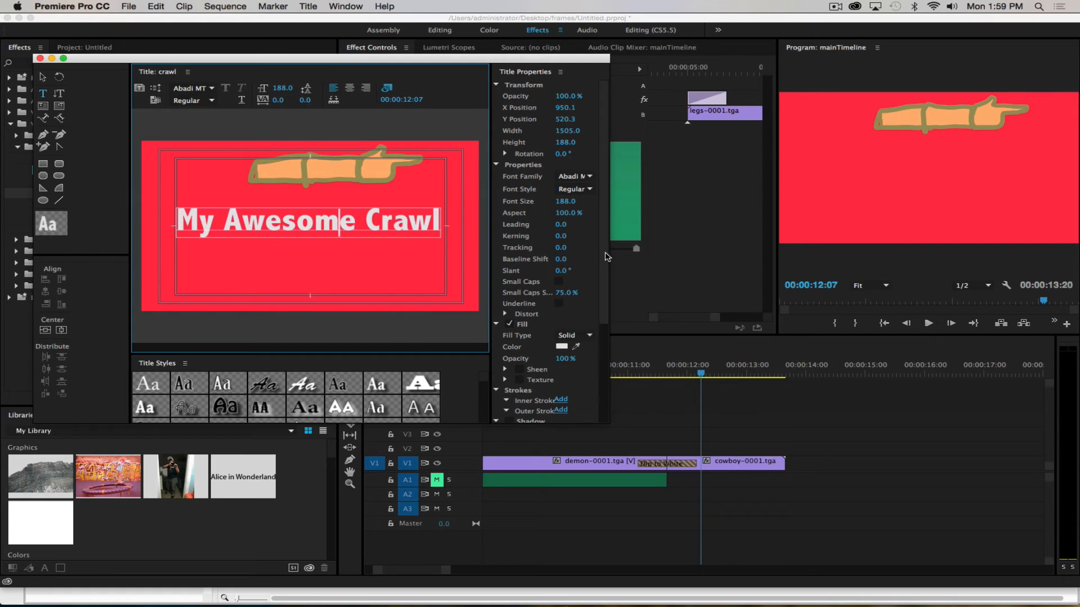
click(40, 59)
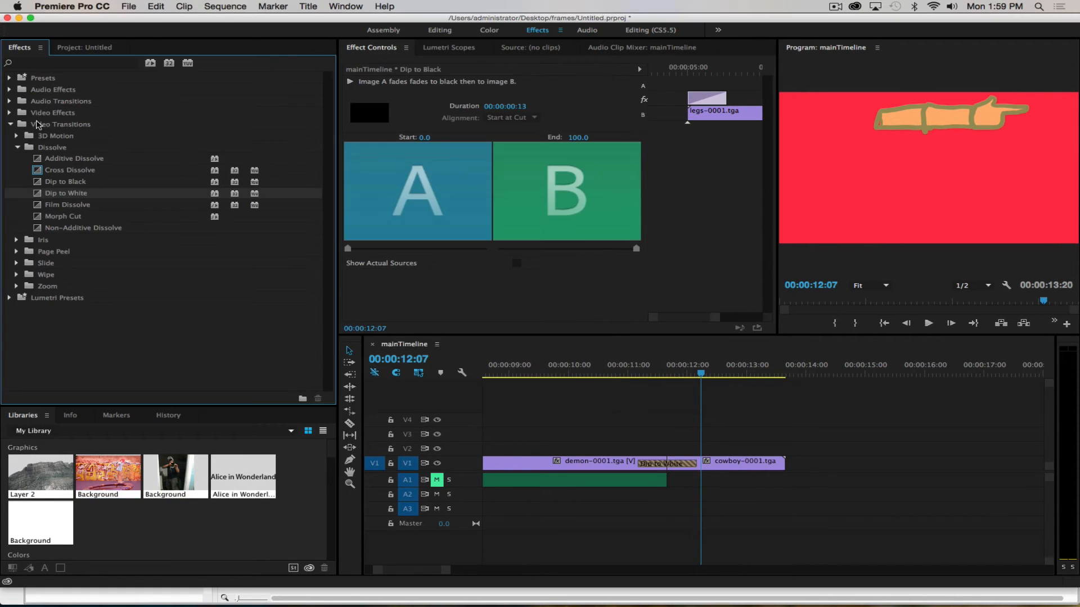
Step: Place the crawl title on V2 directly after the cowboy clip and play it back
click(80, 48)
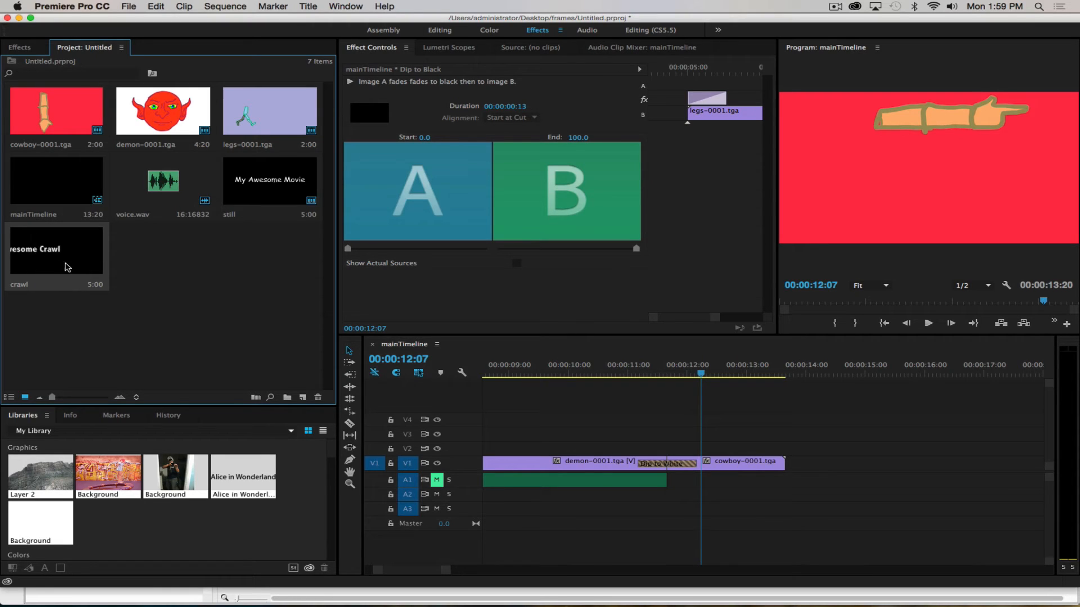
drag(43, 237, 783, 446)
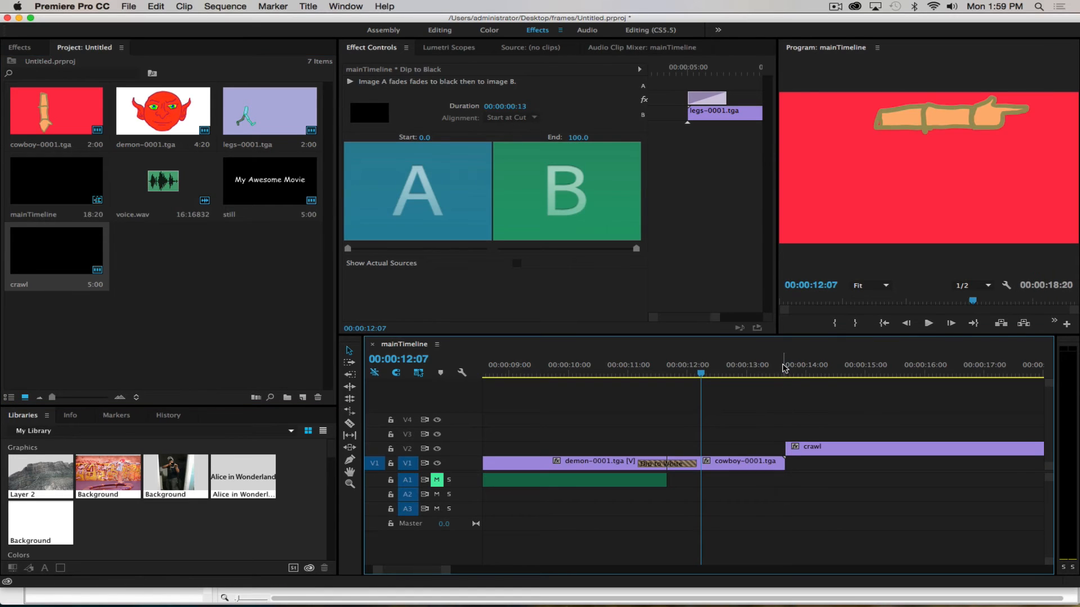
drag(786, 366, 793, 368)
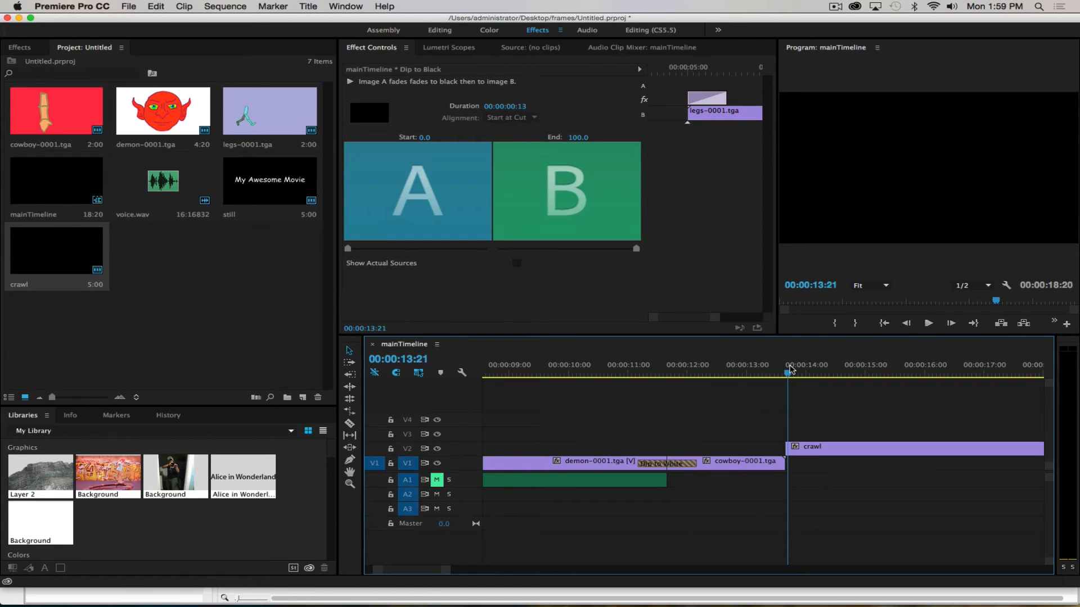
key(space)
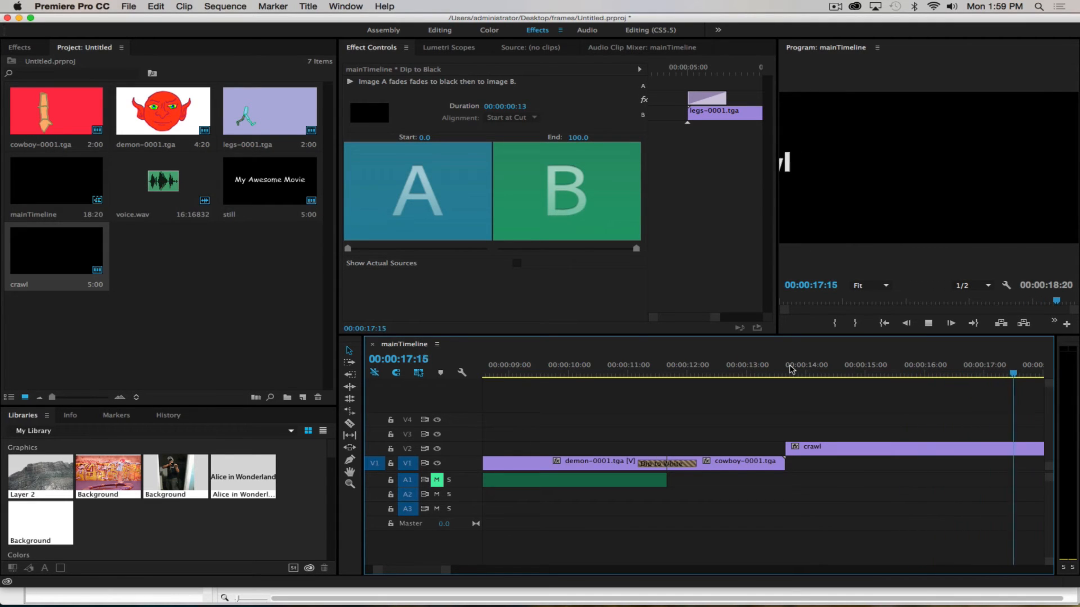
key(space)
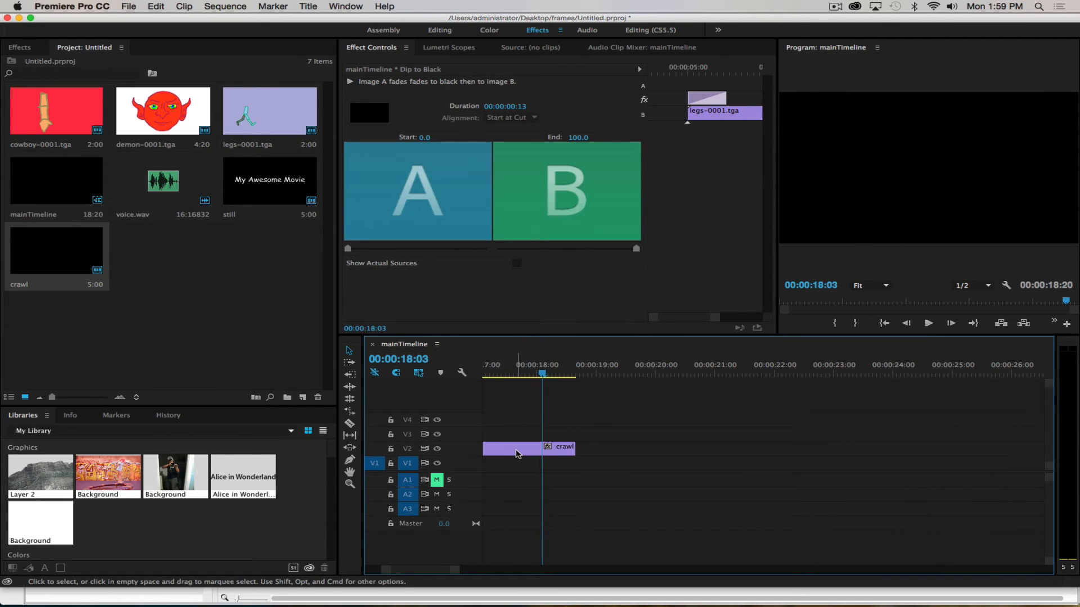
Step: Reopen the crawl title, turn off End Off Screen in its Roll/Crawl Options, and close the titler
double_click(518, 454)
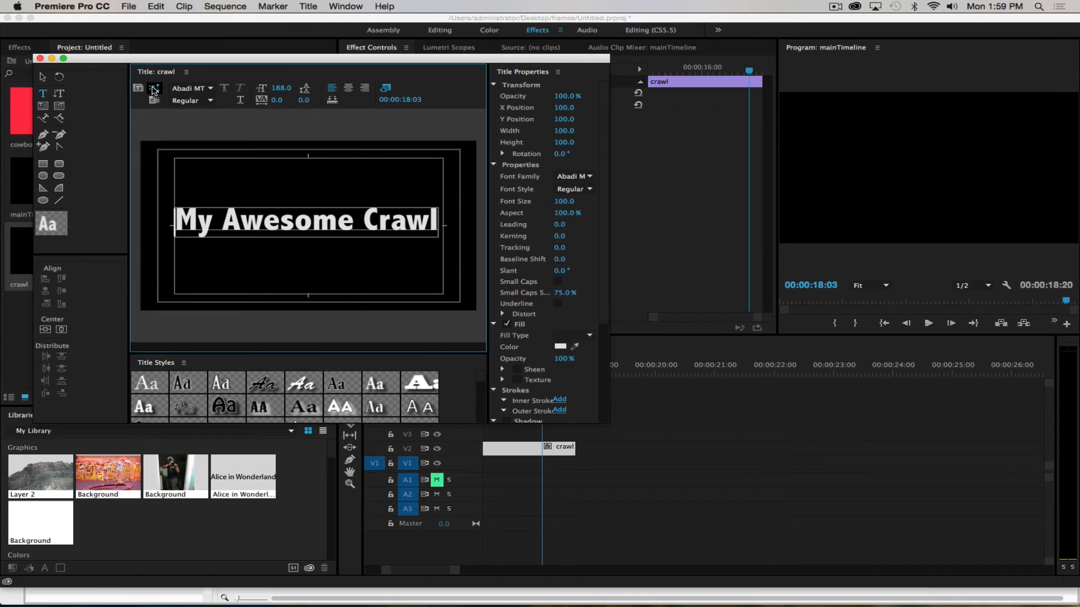
click(154, 89)
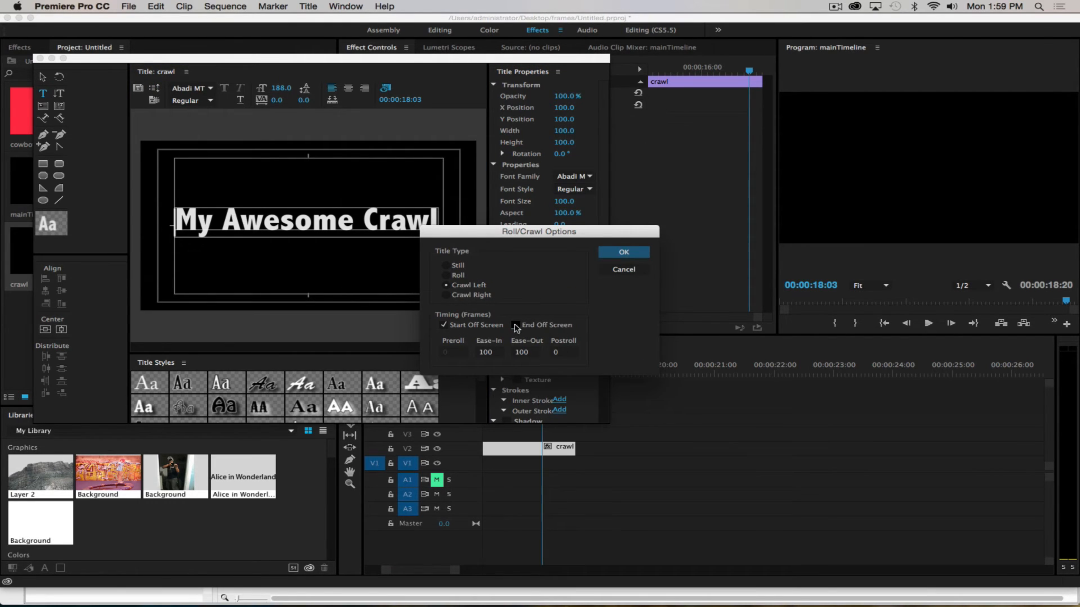
click(516, 326)
click(622, 252)
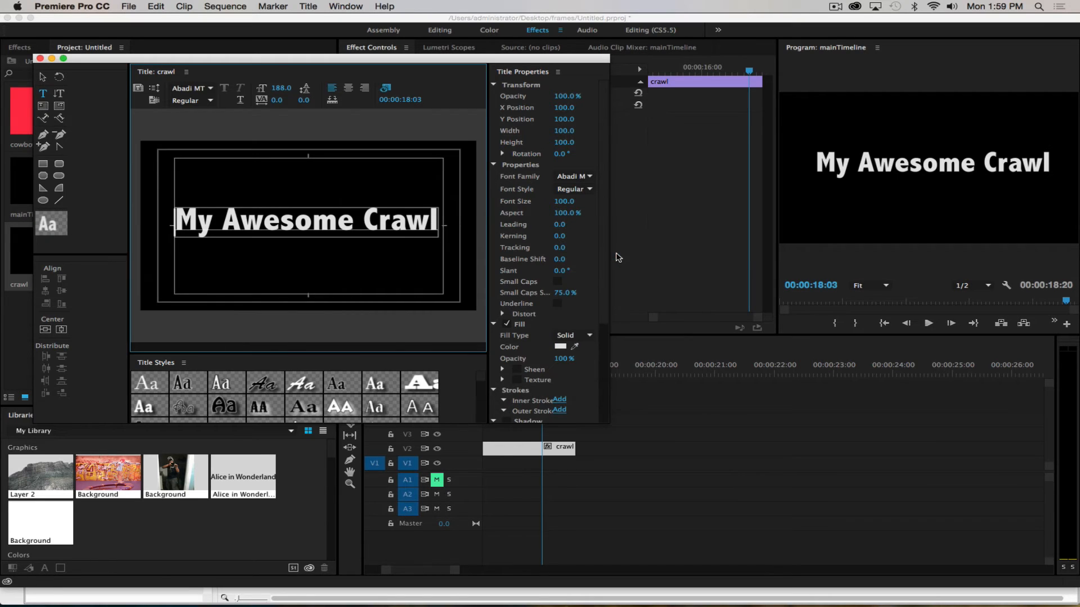
click(40, 59)
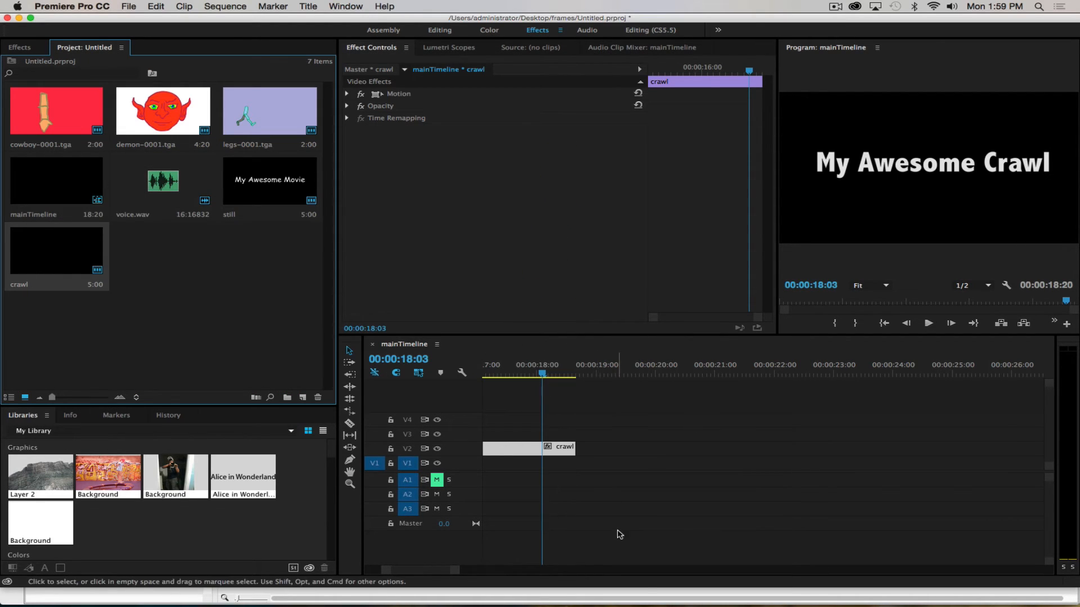
Step: Play back mainTimeline from the end of the cowboy clip through the crawl title, and scrub the crawl to 00:00:17:08
scroll(433, 572, up, 10)
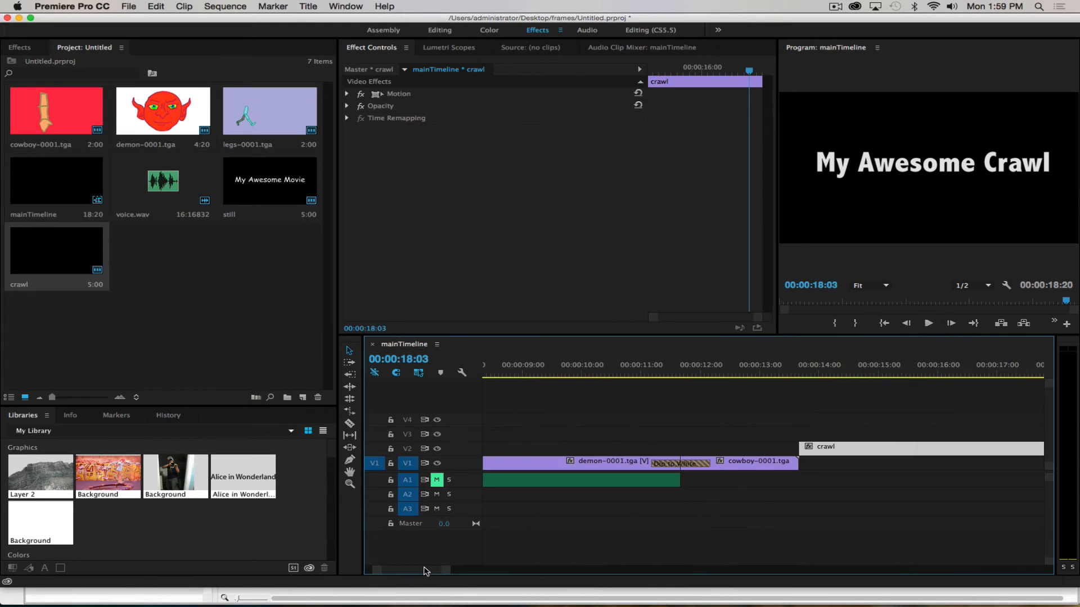
click(630, 371)
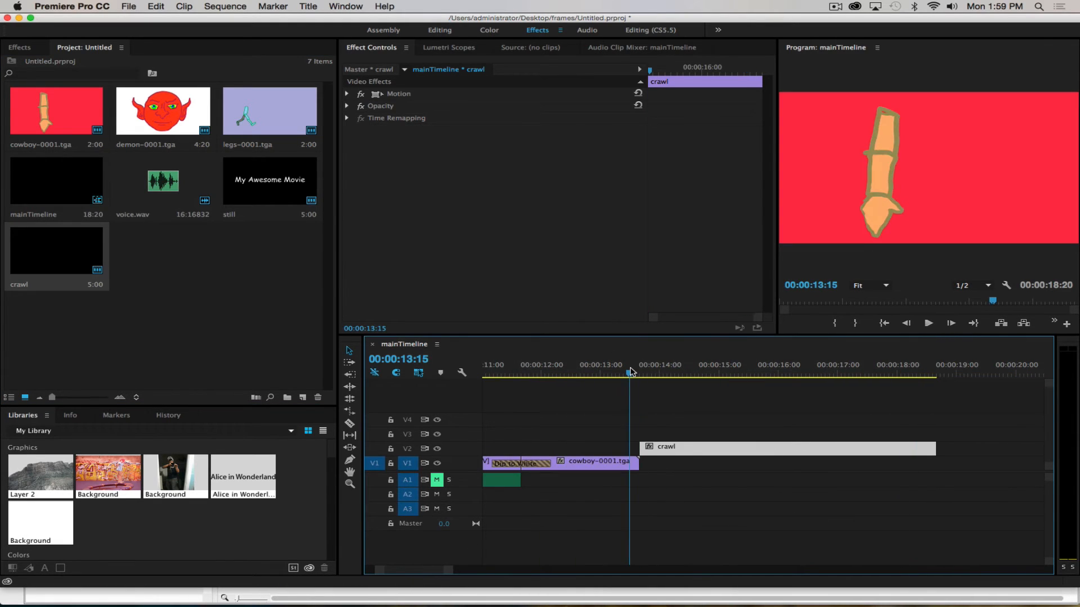
key(space)
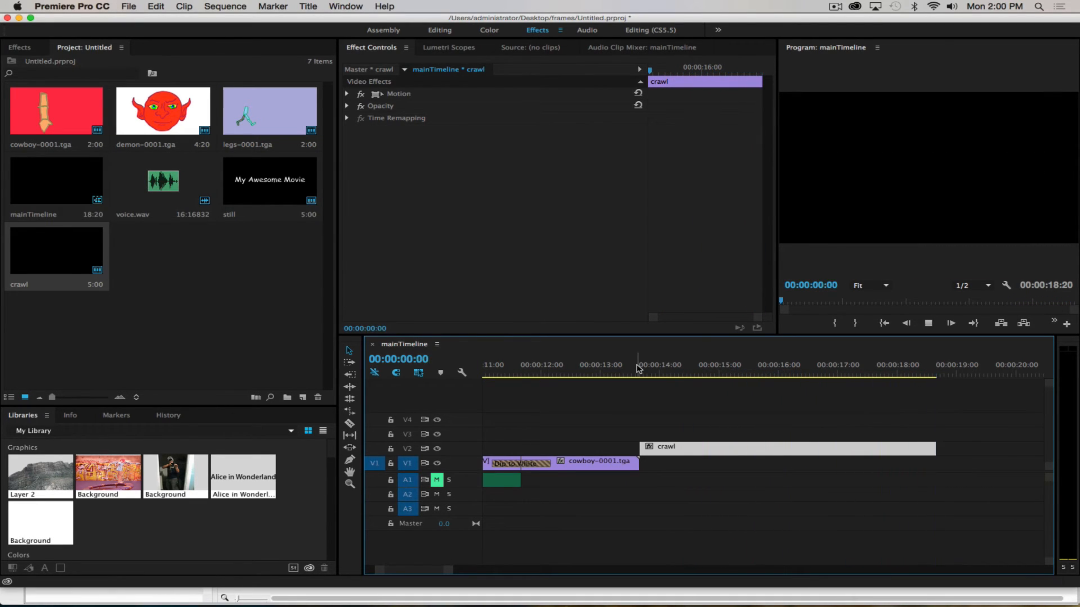
key(space)
key(space)
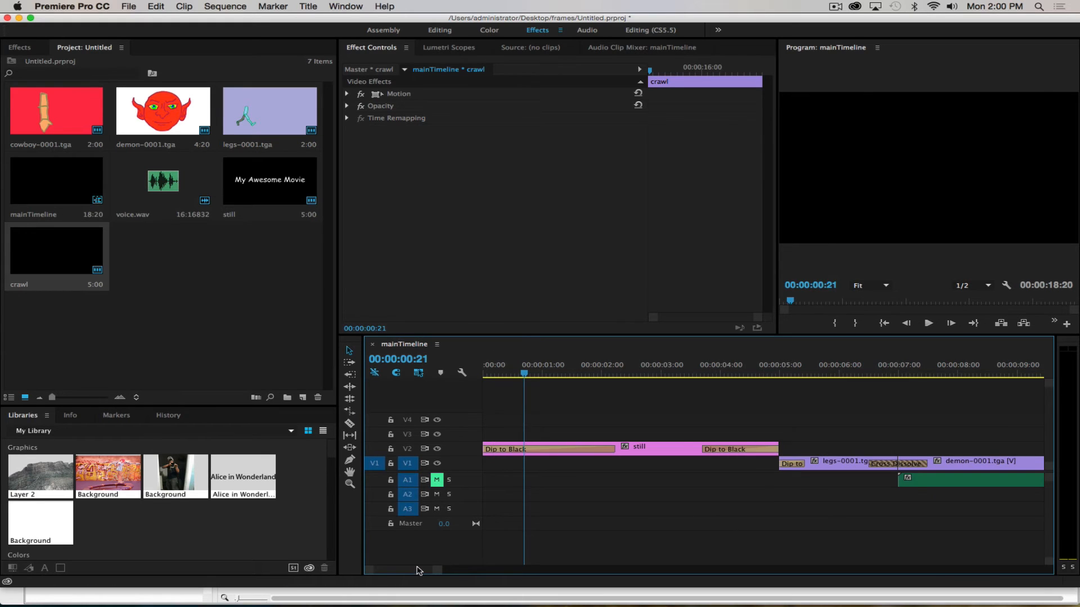
mouse_move(417, 571)
mouse_down()
mouse_move(450, 573)
mouse_move(429, 572)
mouse_up()
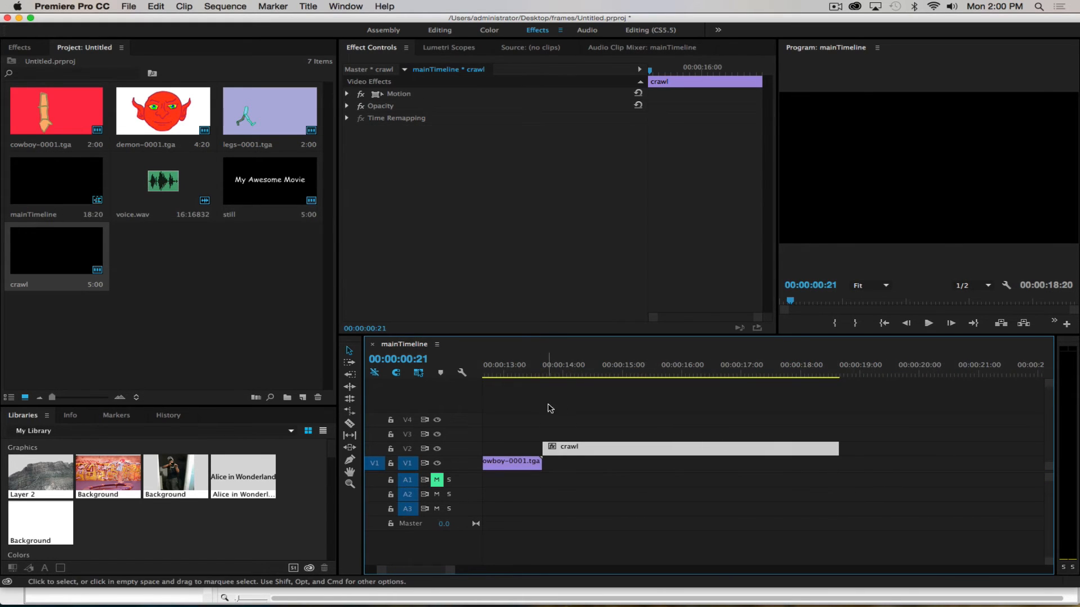
click(567, 374)
drag(570, 375, 757, 372)
Step: Apply a Dip to Black transition to the end of the crawl clip on V2
click(20, 47)
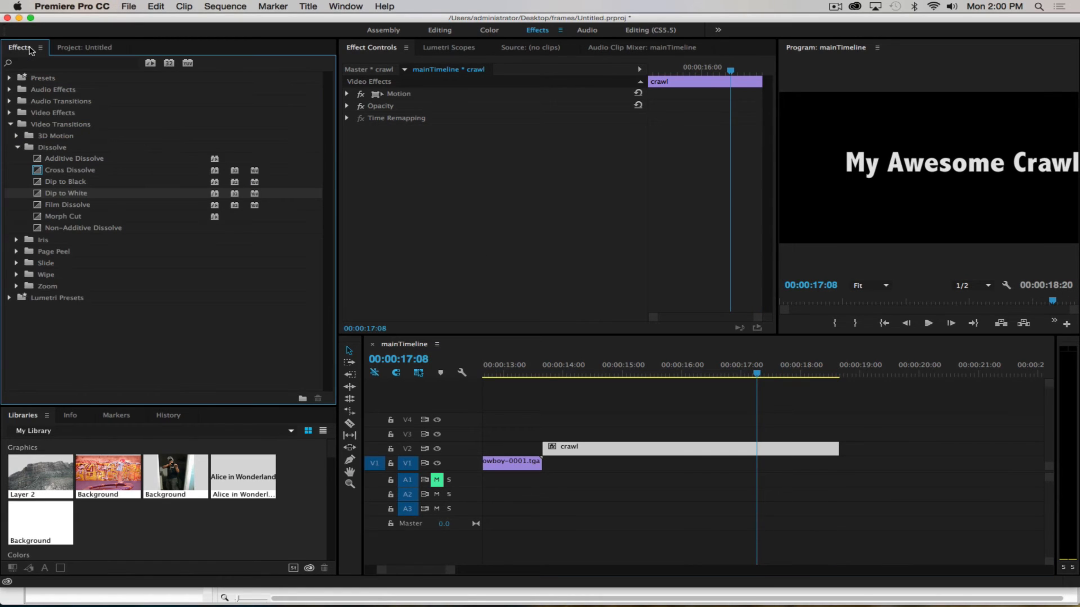
click(38, 186)
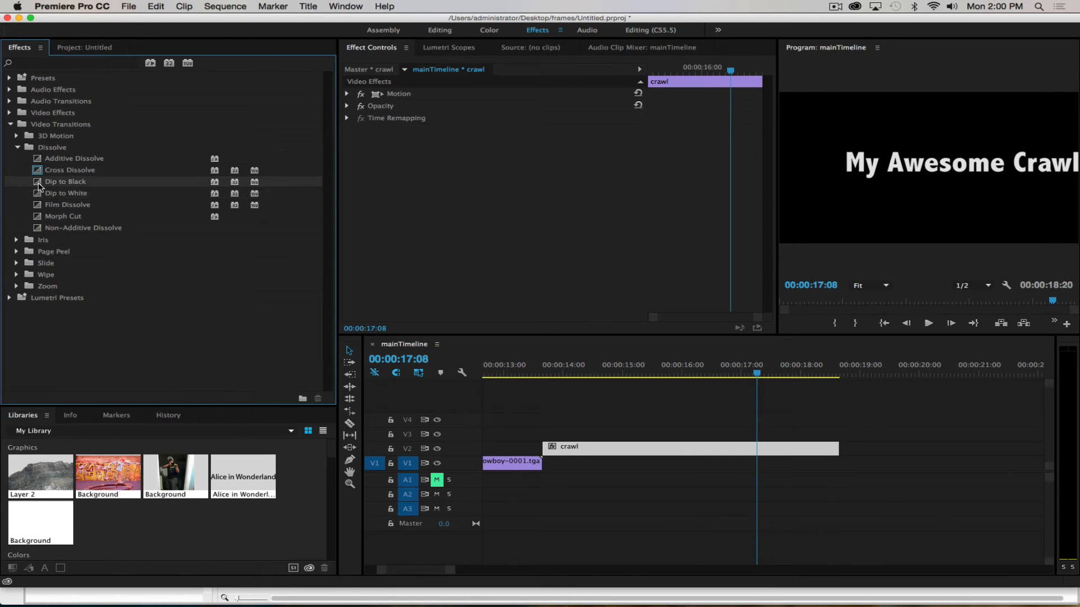
drag(38, 186, 826, 453)
click(824, 498)
click(818, 445)
click(804, 481)
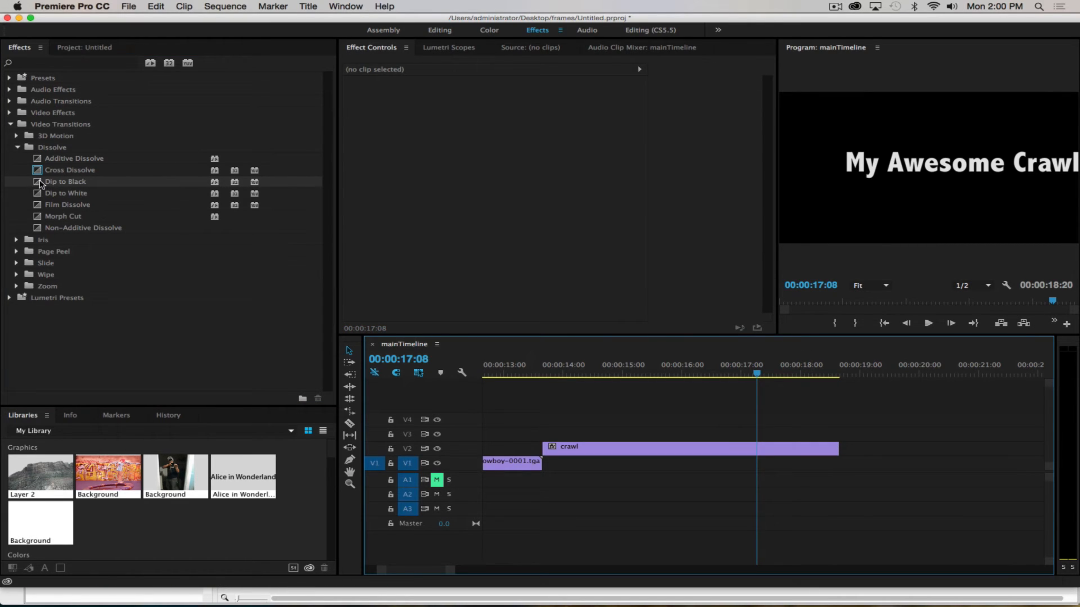
drag(41, 183, 838, 454)
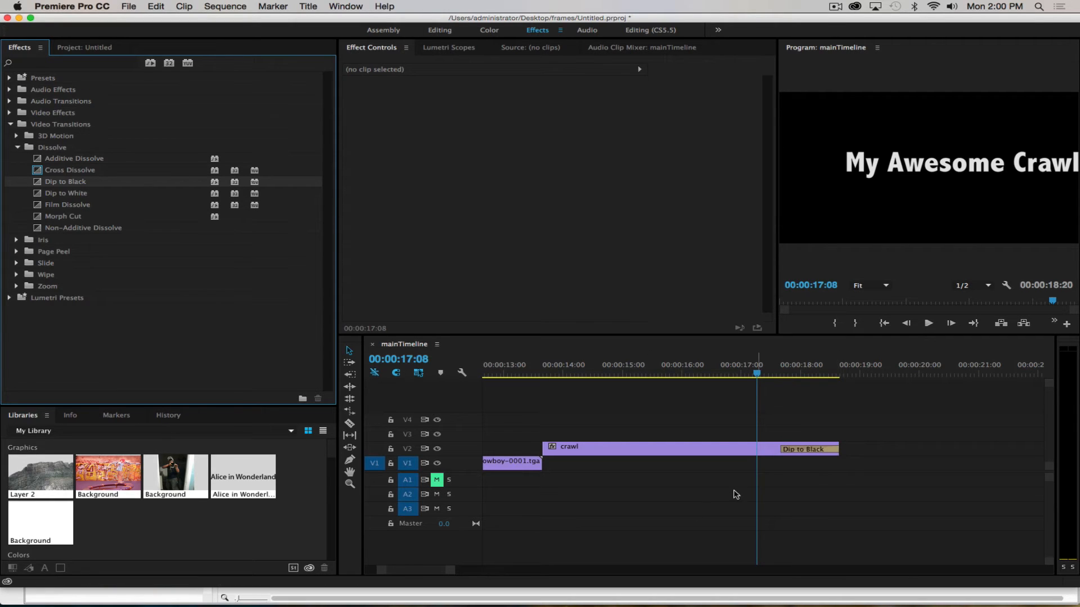
Step: Play back the crawl clip on mainTimeline, including the Dip to Black at its end
mouse_move(757, 375)
mouse_down()
mouse_move(672, 376)
mouse_move(822, 378)
mouse_move(766, 373)
mouse_up()
key(space)
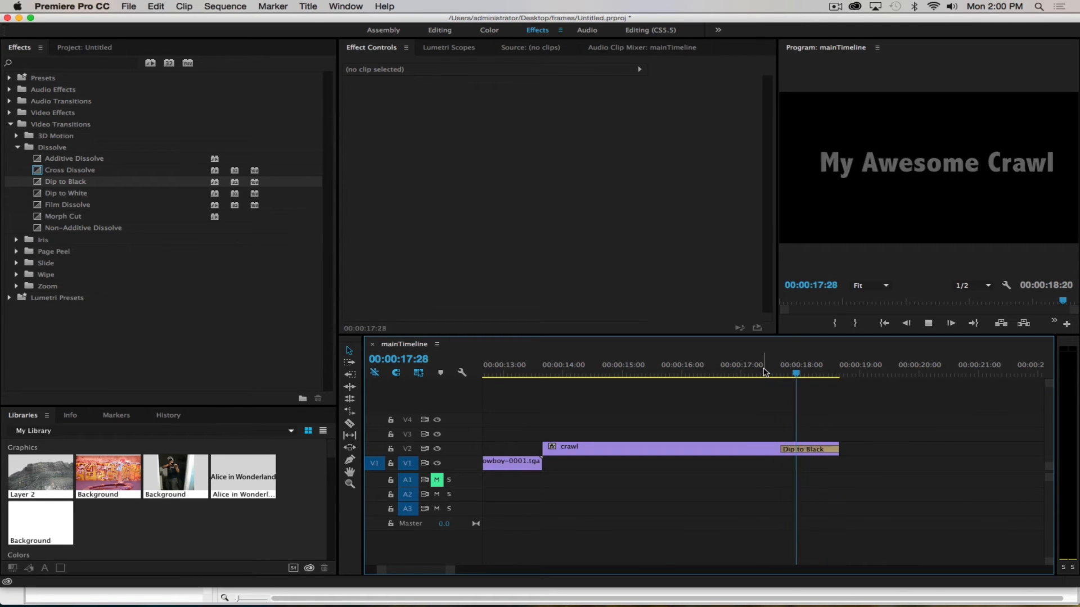
key(space)
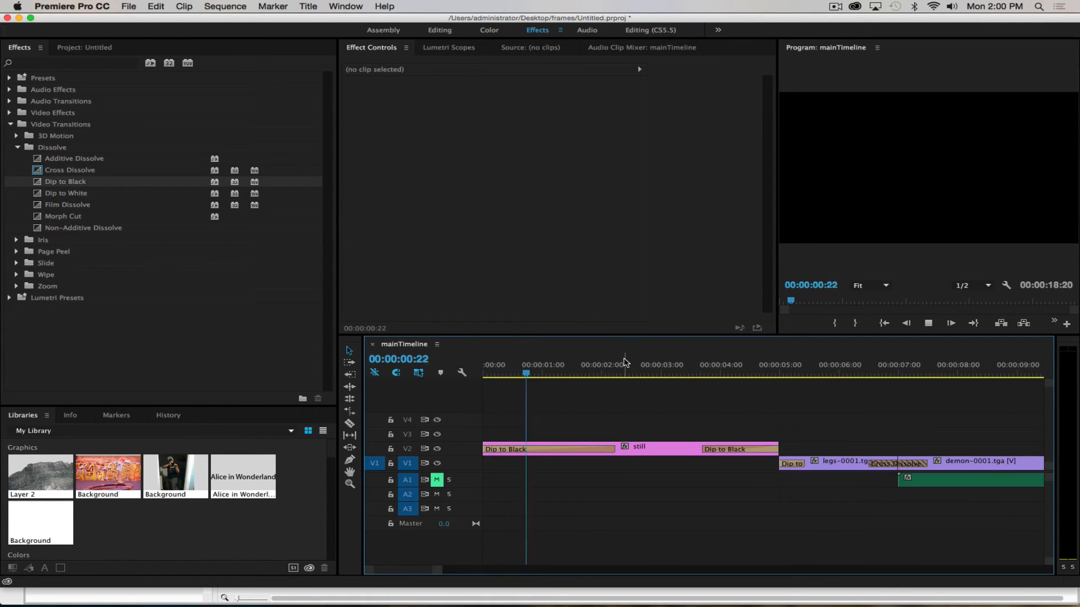
key(space)
drag(424, 570, 434, 570)
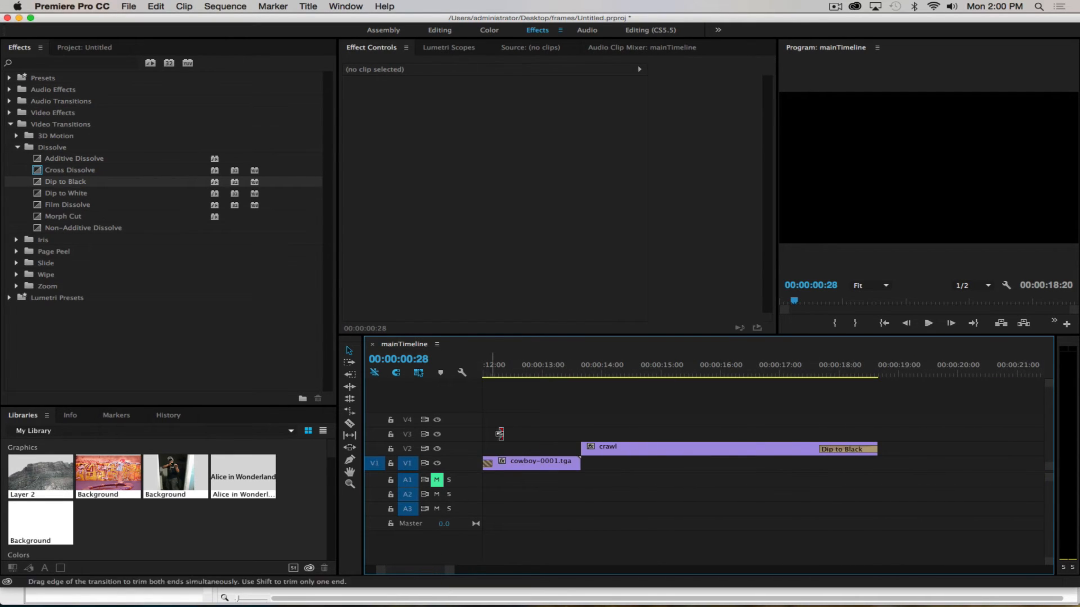
click(587, 368)
key(space)
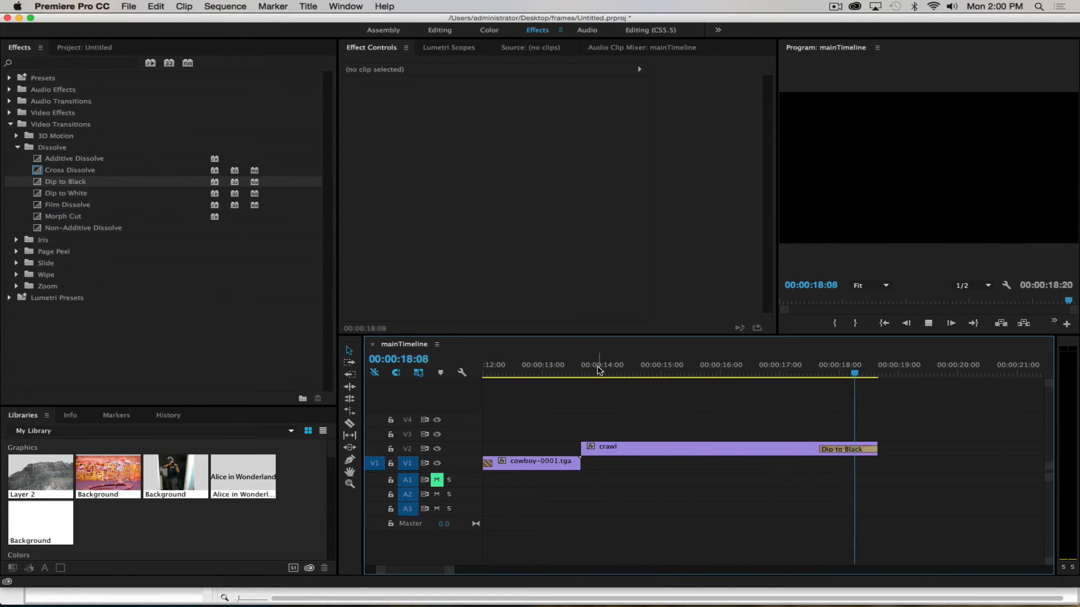
key(space)
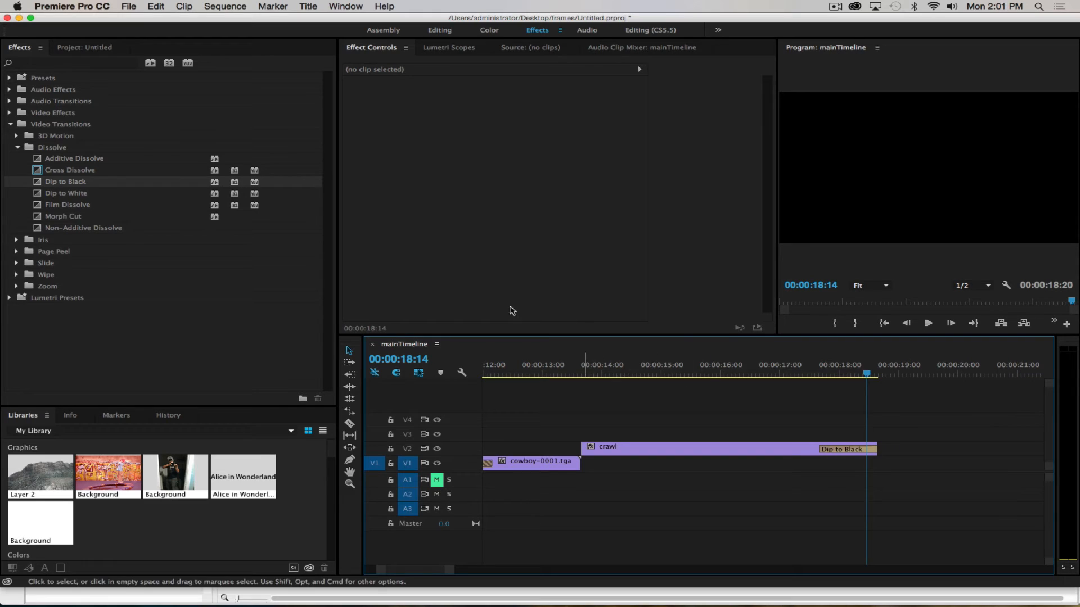
click(308, 6)
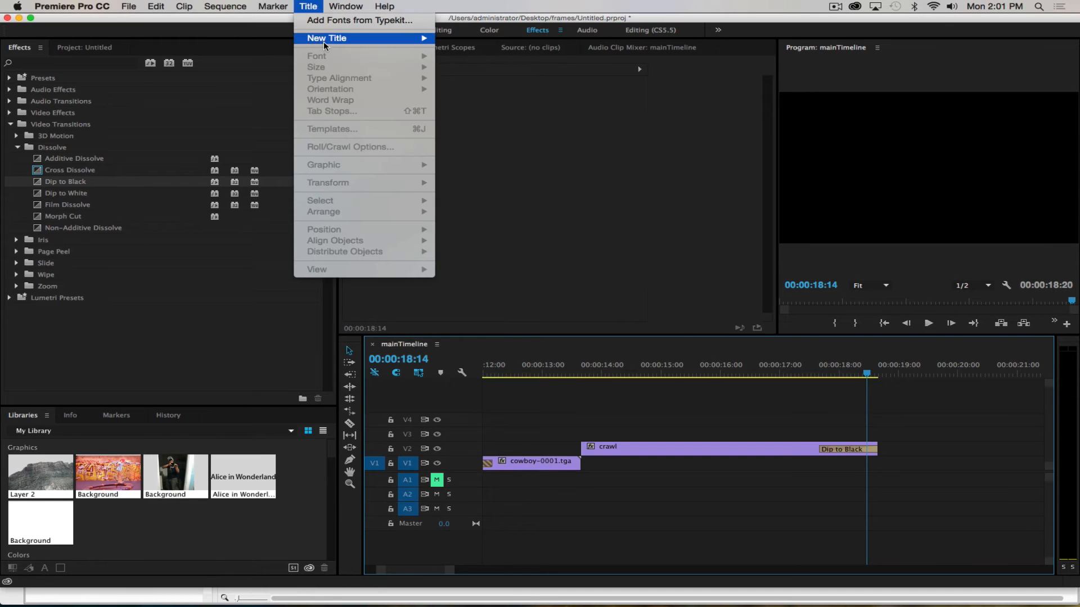
mouse_move(323, 39)
click(459, 60)
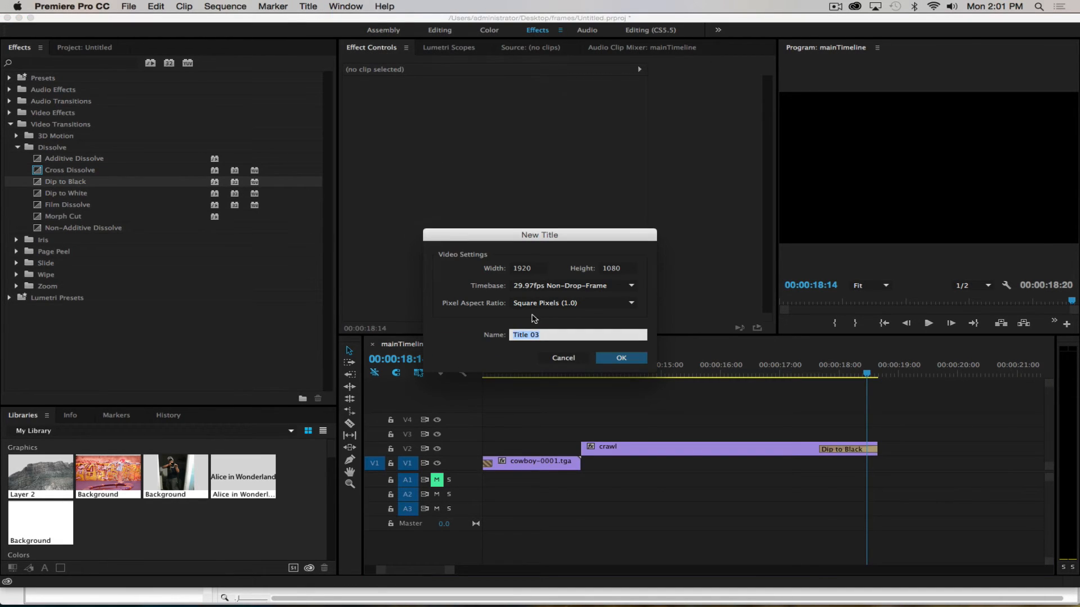
click(563, 358)
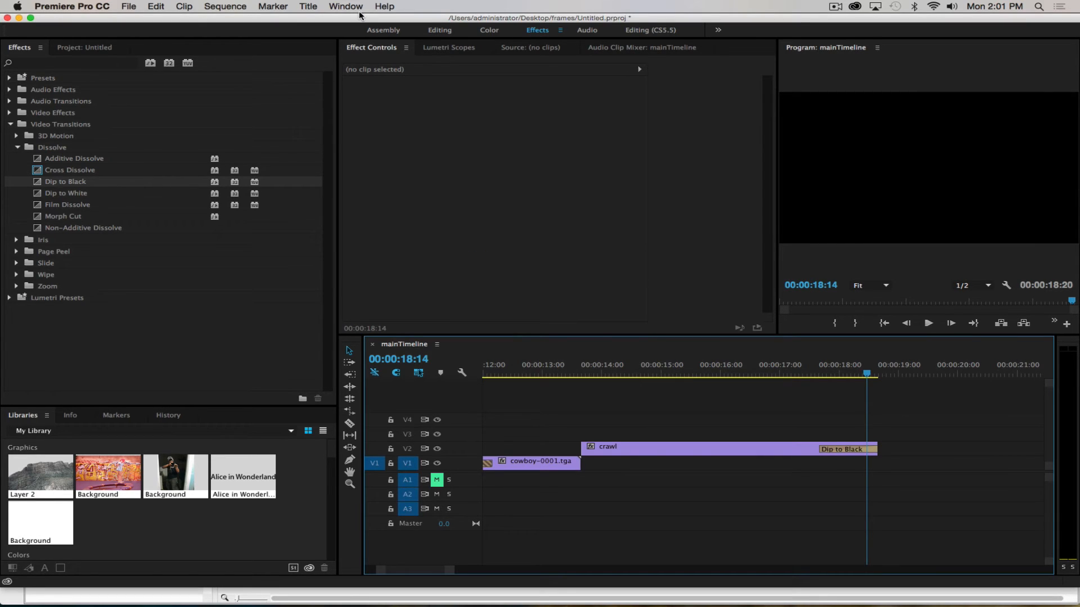
Step: Create a new default roll title named "roll"
click(309, 6)
mouse_move(363, 44)
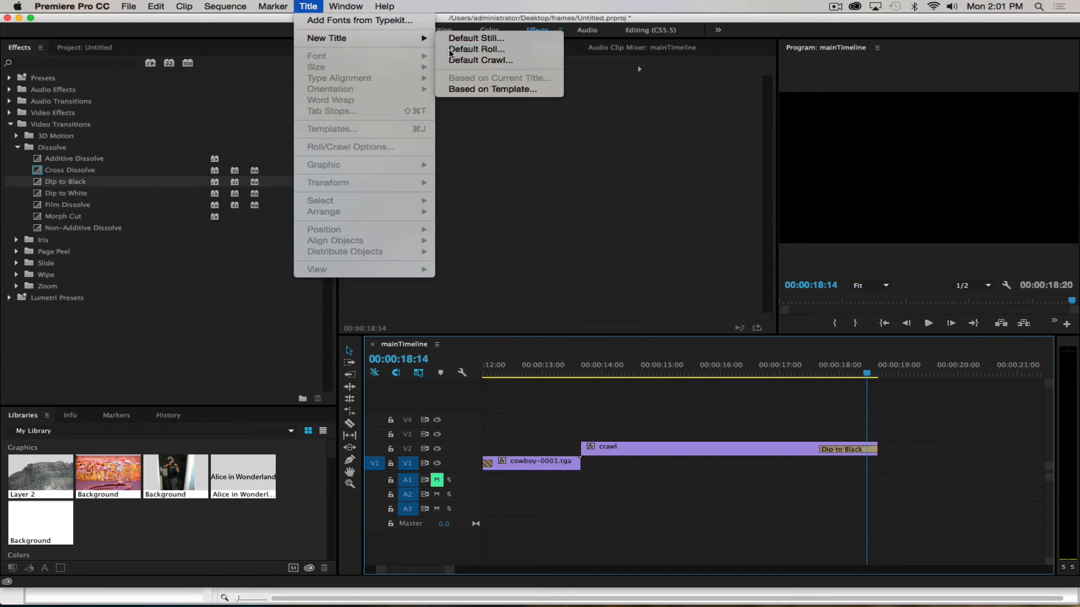
click(449, 50)
text(roll)
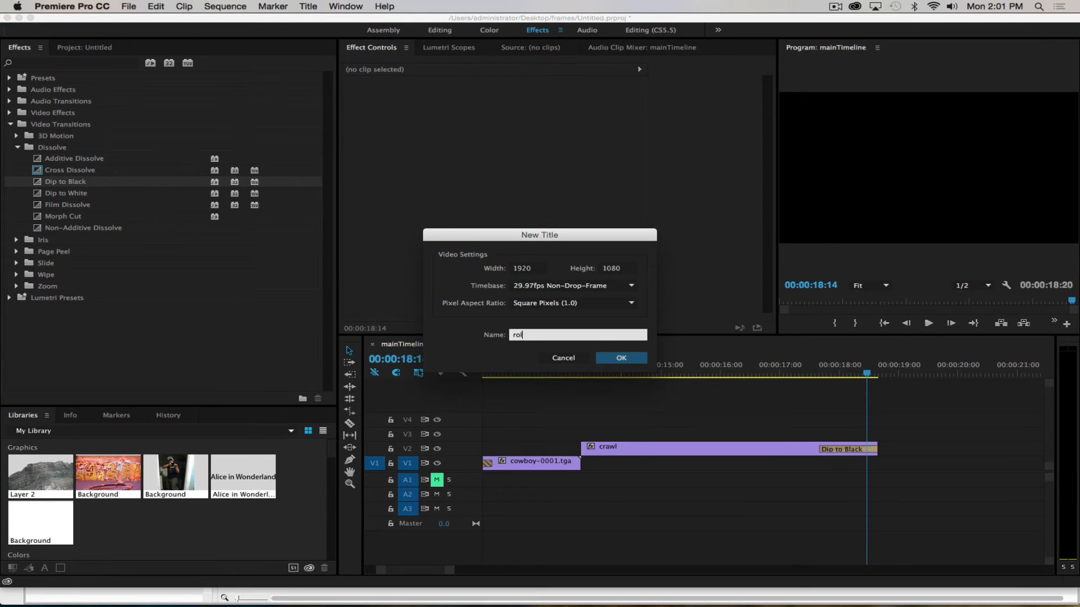
key(Return)
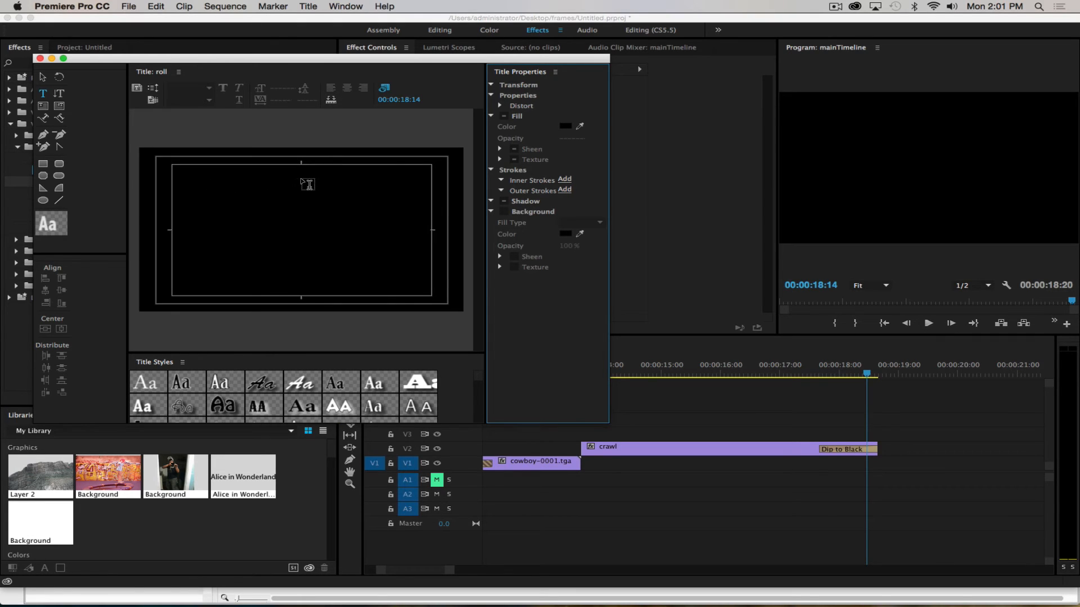
Step: Start the roll's text near the top of the safe area with "produced by", the producer's full name beneath it and a blank line
click(303, 176)
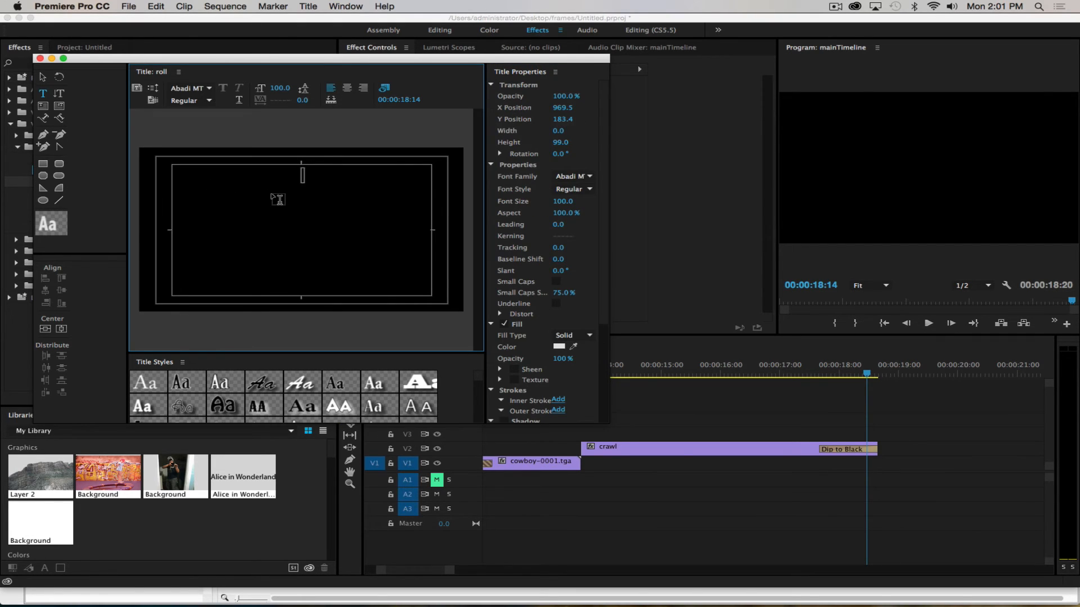
text(dric)
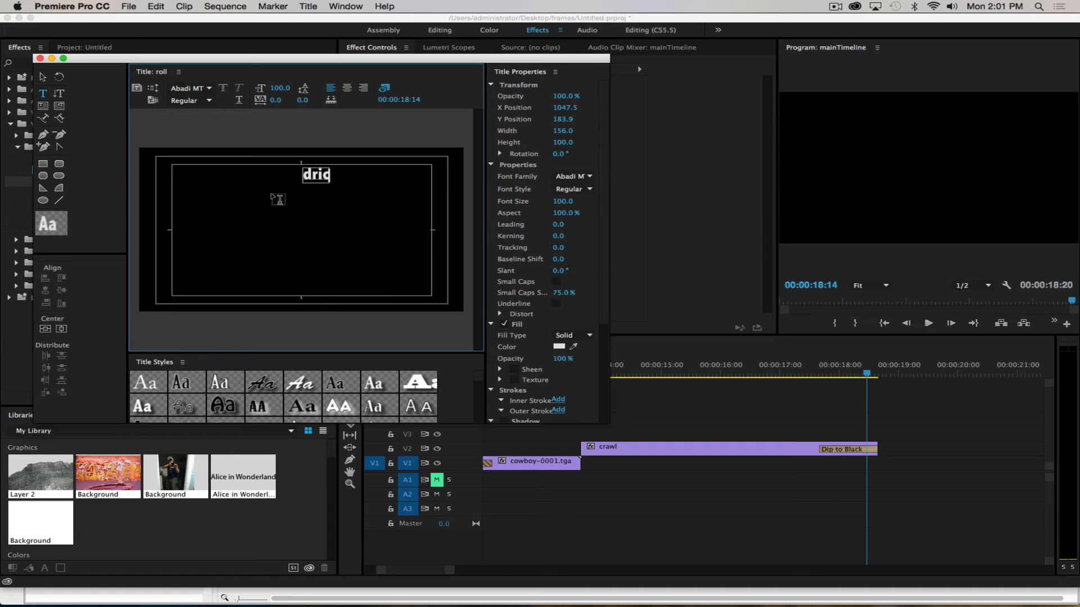
key(BackSpace)
key(BackSpace)
key(BackSpace)
text(produced by)
key(Return)
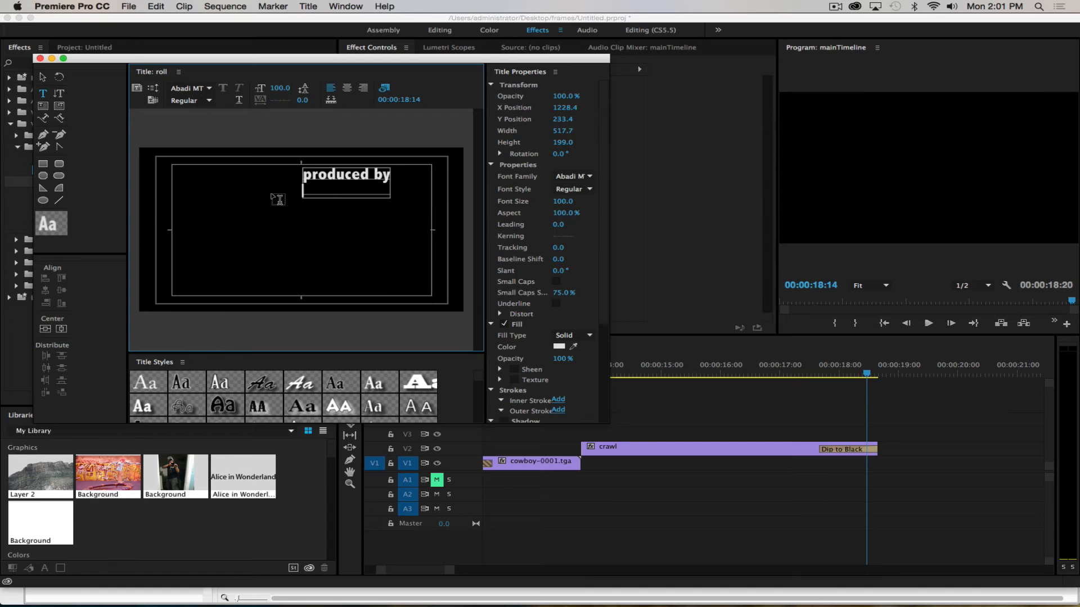
text(John Mc)
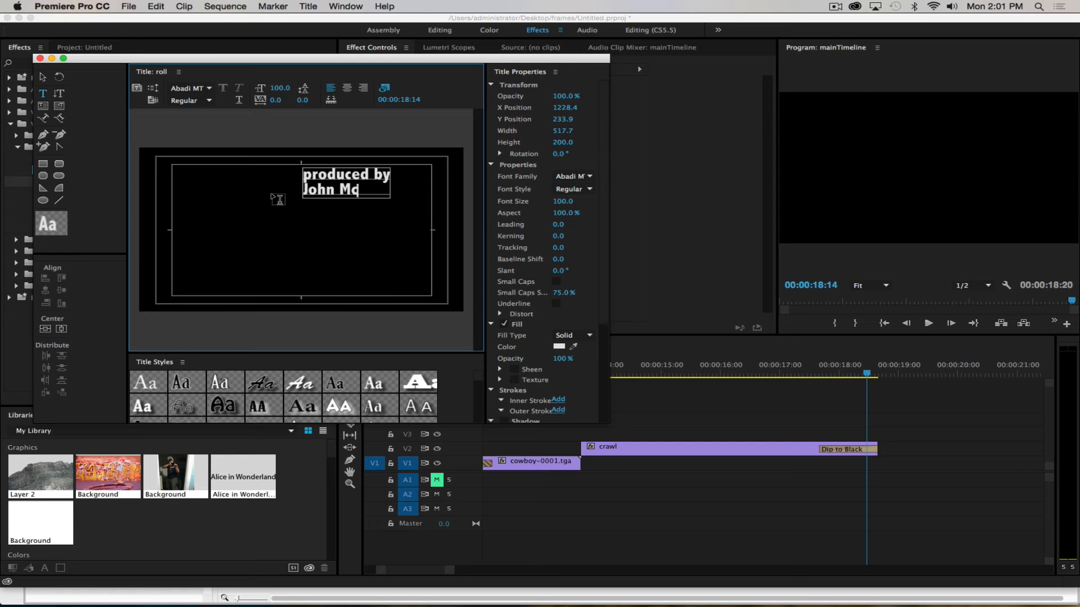
text(Caffrey)
key(Return)
key(Return)
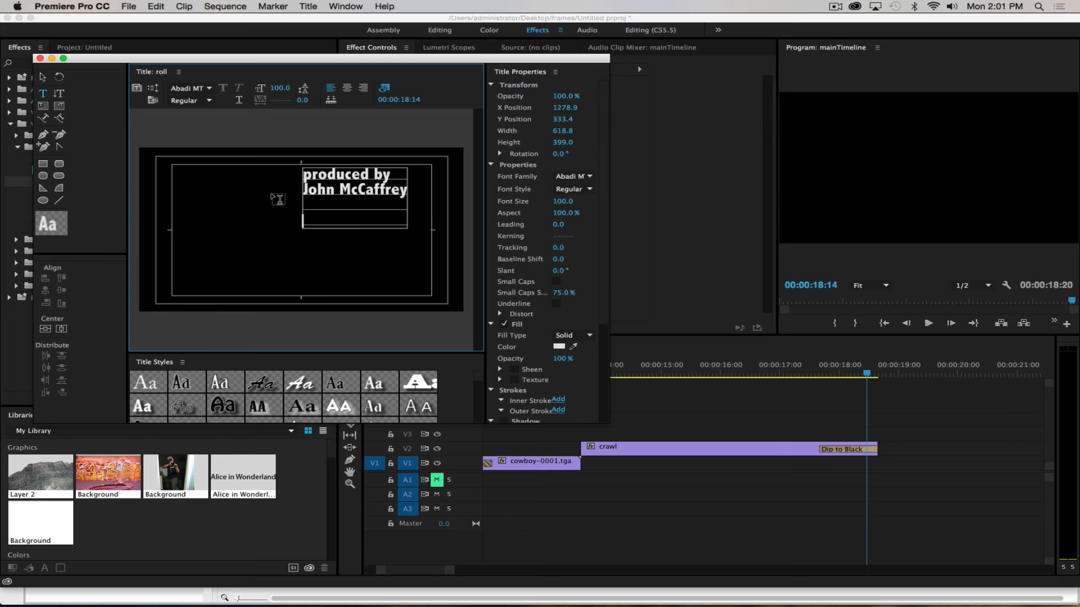
Step: Add a "written by" credit with the writer's full name on the line beneath, followed by a blank line
text(written by)
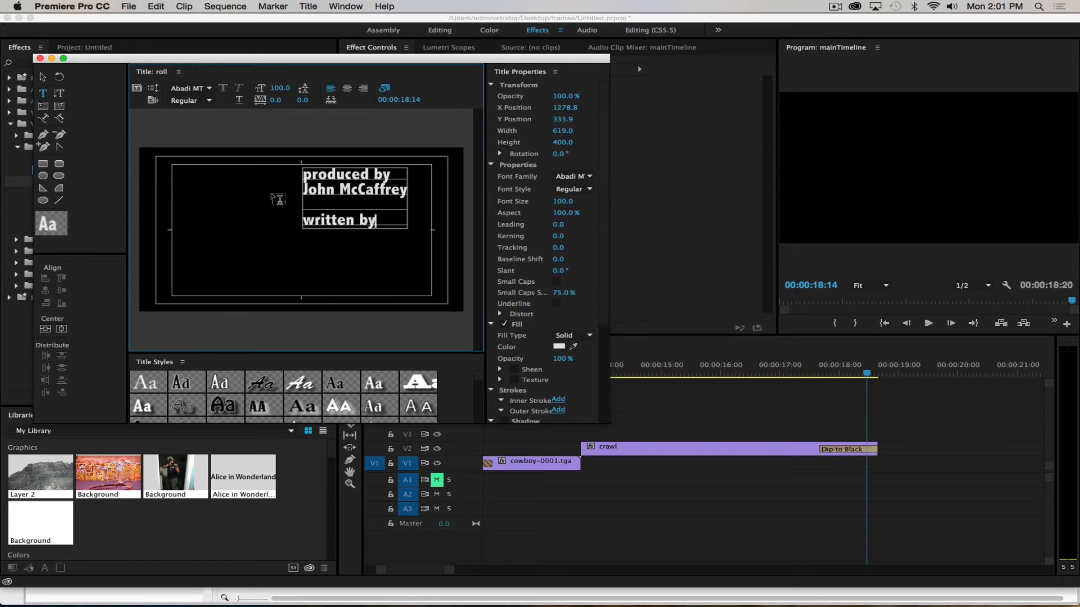
key(Return)
text(John M)
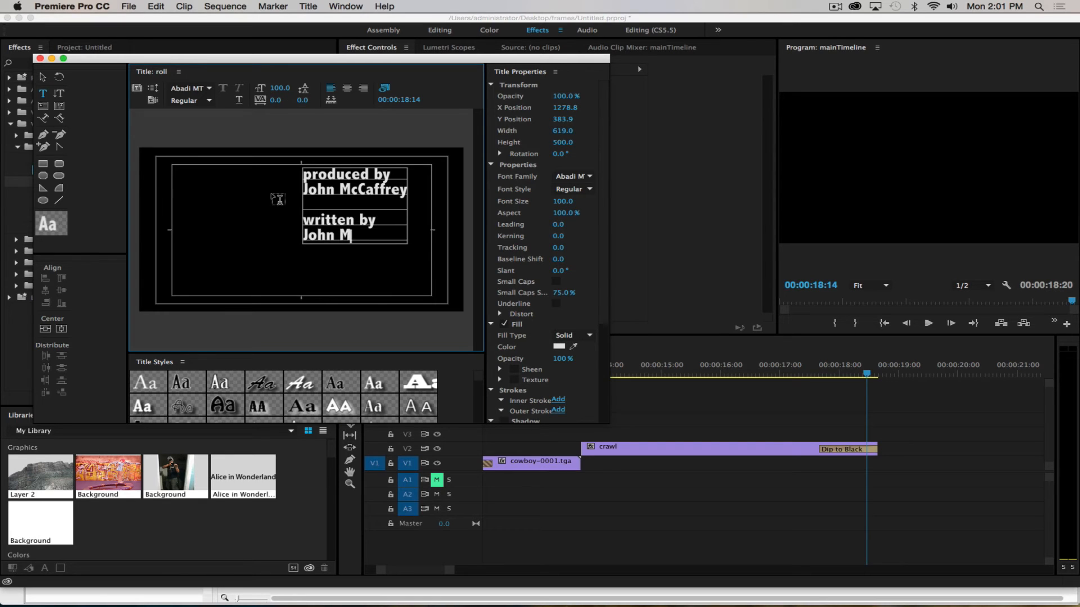
text(cCa)
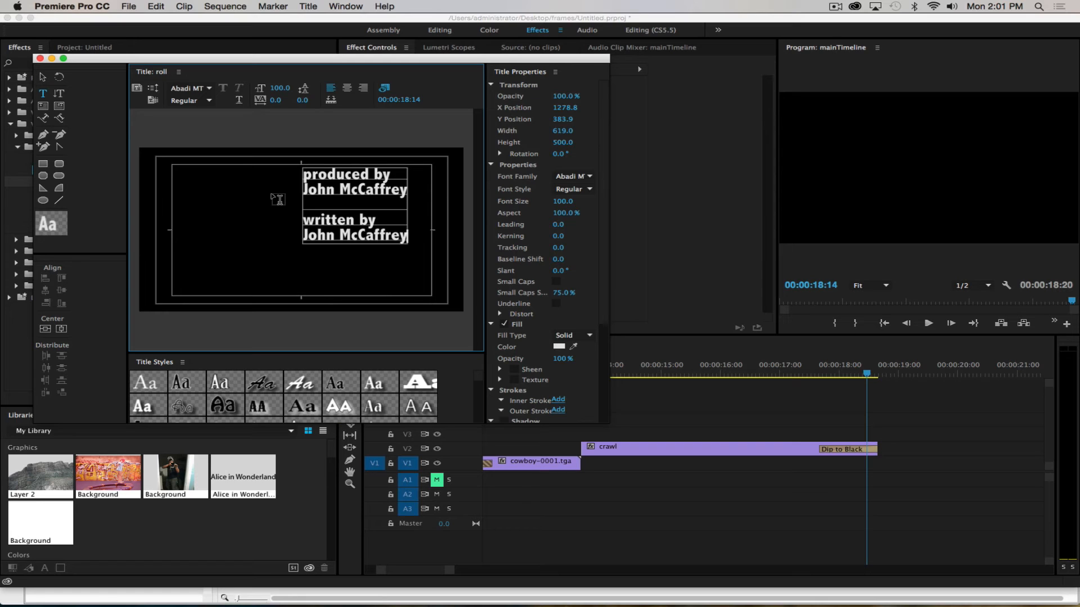
text(ffrey)
key(Return)
key(Return)
Step: Add an "Animated by" credit with the animator's full name on the line beneath
text(A)
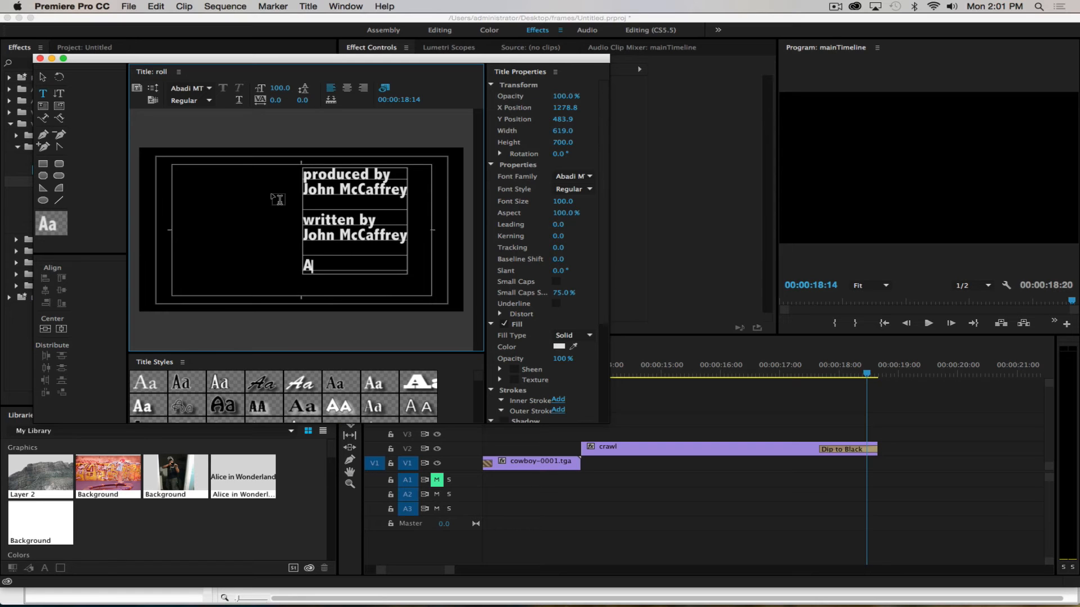
text(nimated)
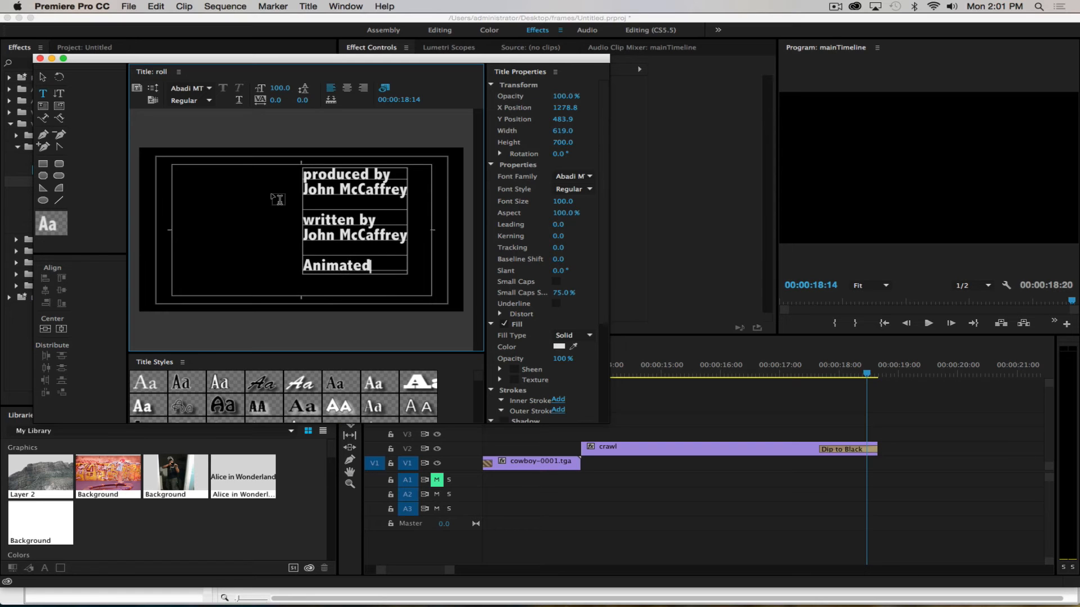
text( by)
key(Return)
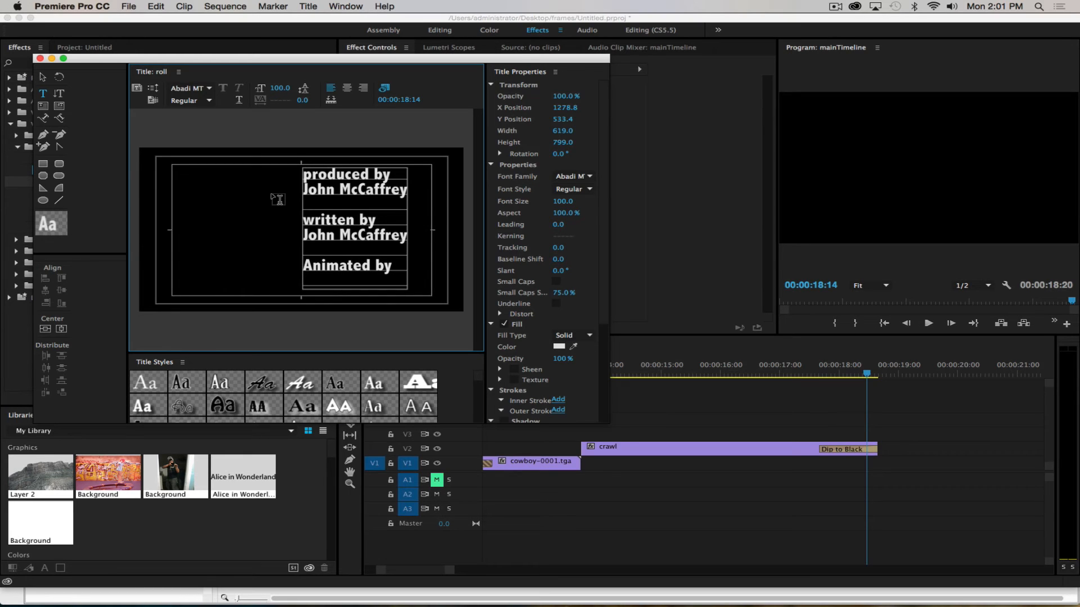
text(John Mc)
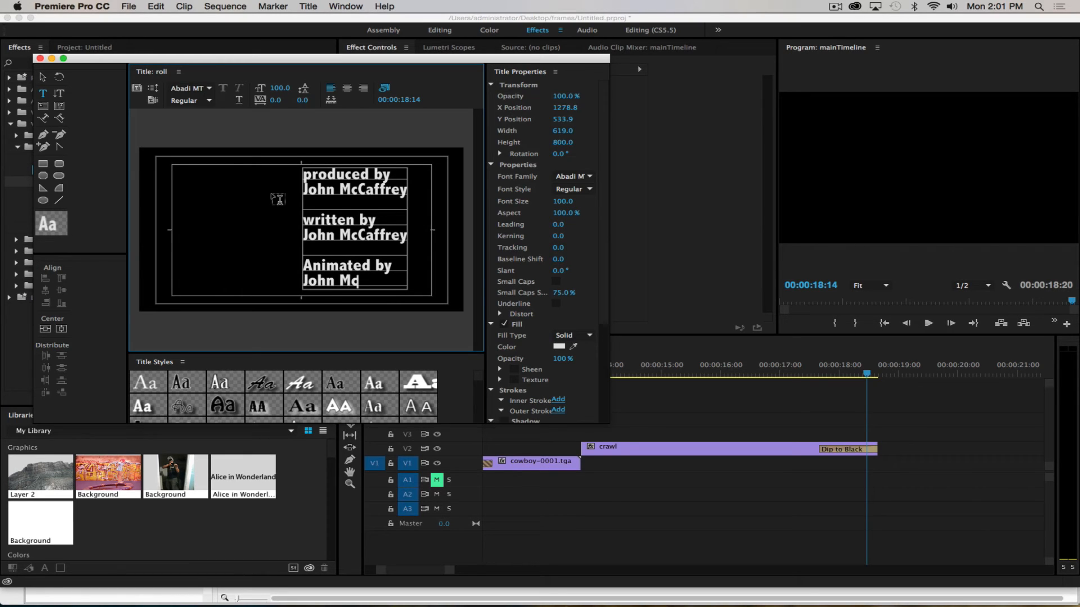
text(Caffrey)
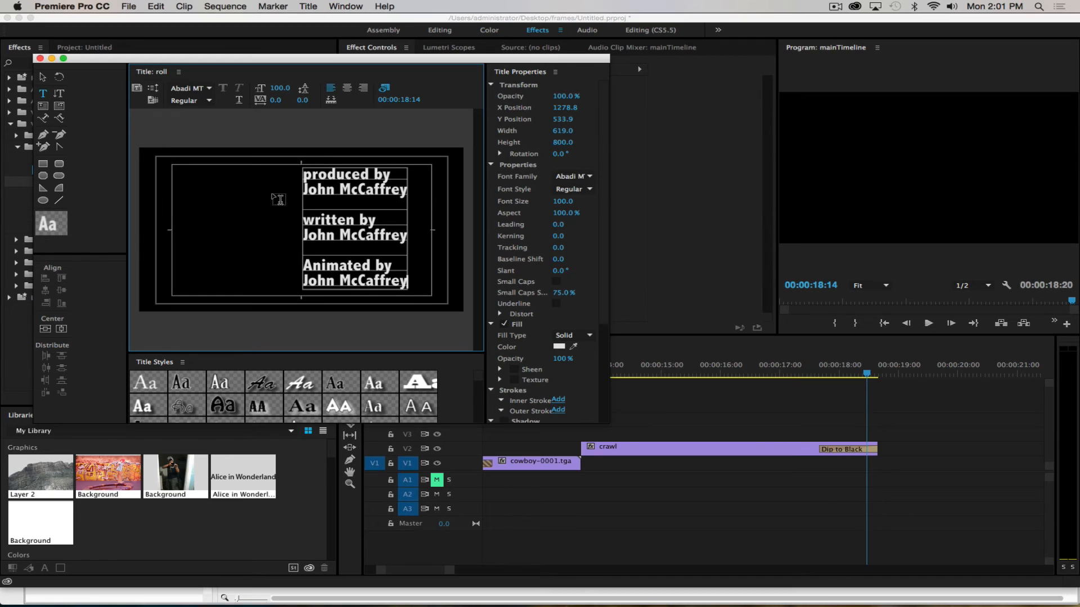
Step: Centre-align the credits text and move it to the middle of the safe area, at about X 956, Y 549
click(347, 88)
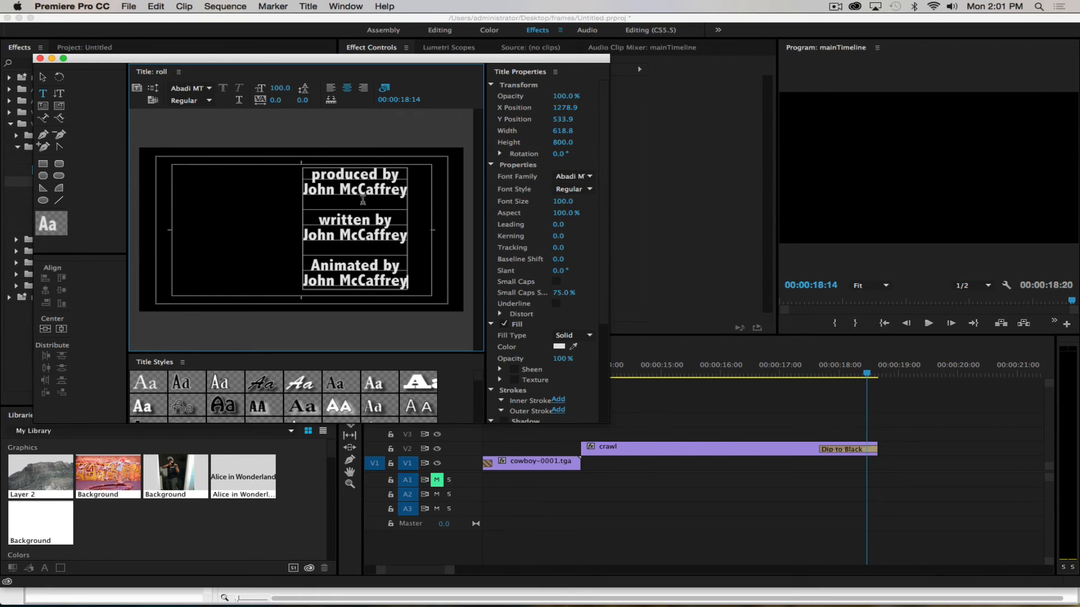
drag(357, 190, 302, 194)
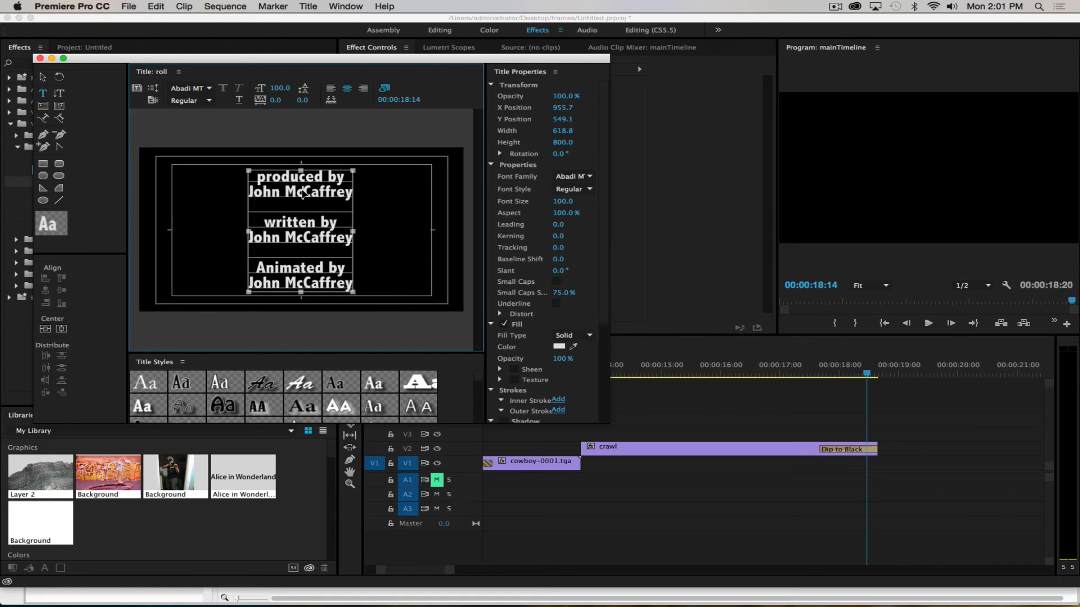
Step: Set the rolling credits to start and end off screen, and close the finished roll title
drag(303, 194, 303, 194)
click(153, 89)
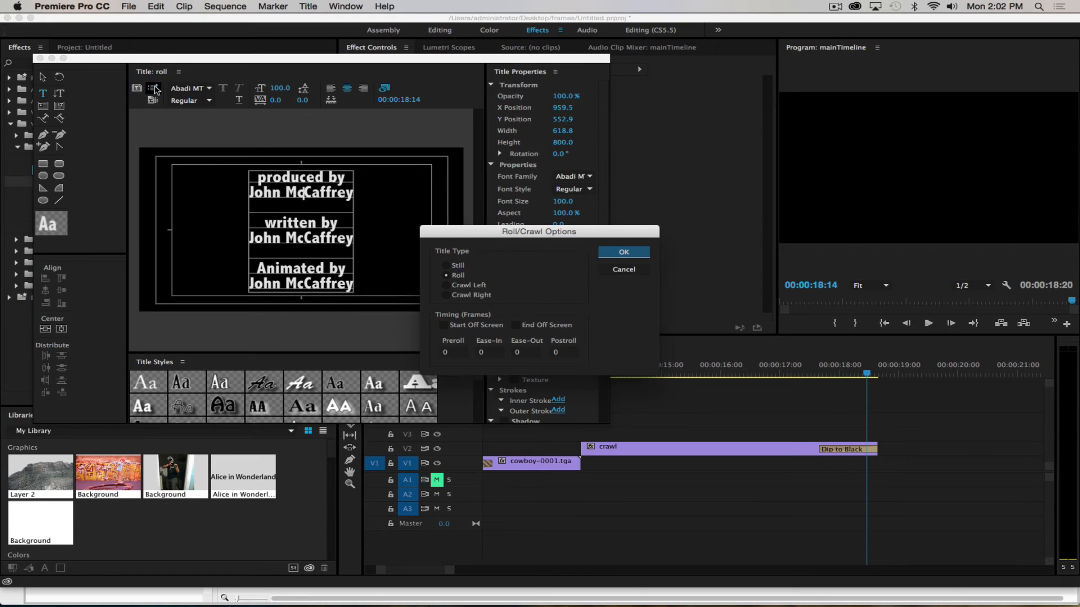
click(443, 326)
click(616, 248)
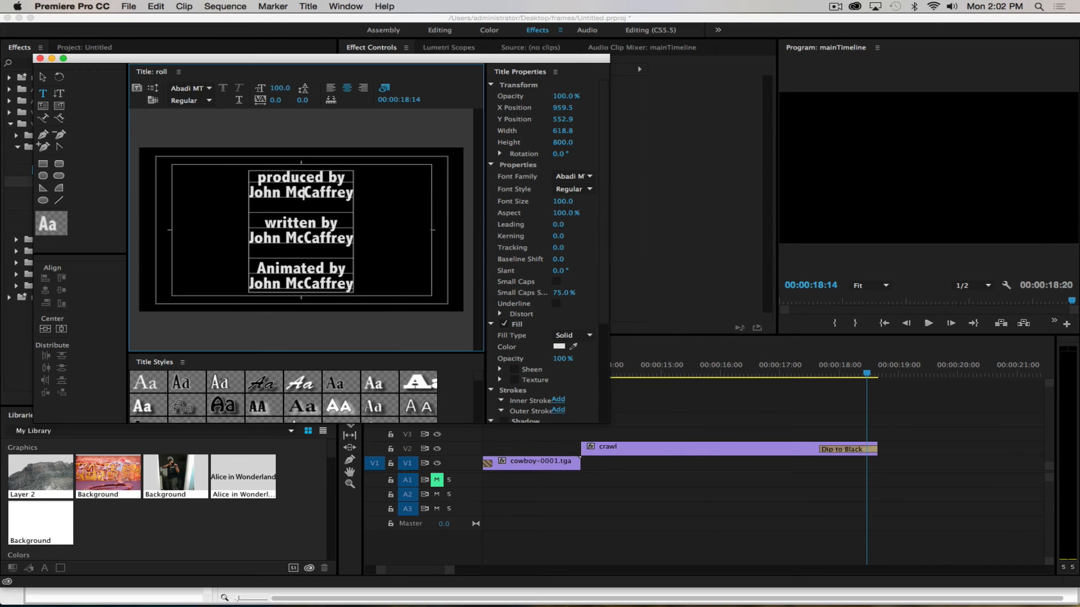
click(39, 59)
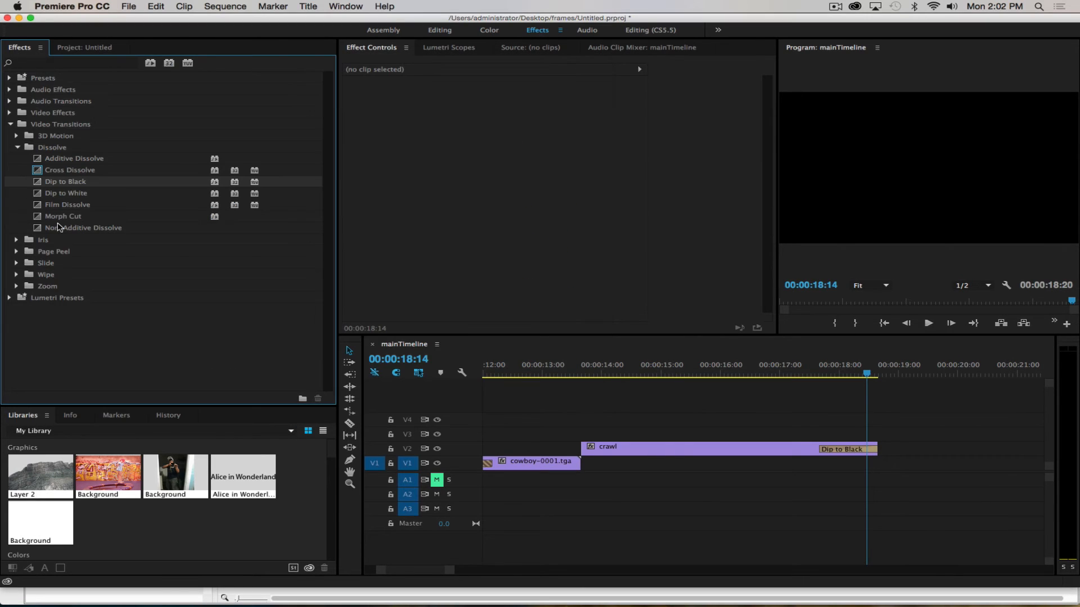
Step: Place the roll title on track V1 directly after the crawl clip and play back the credits
click(82, 47)
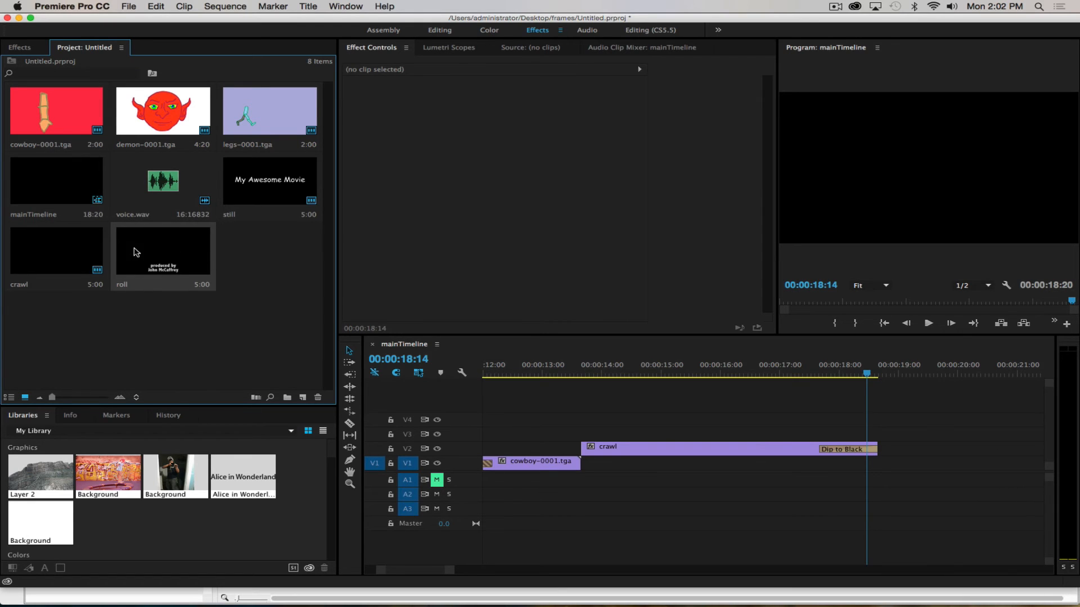
drag(134, 250, 884, 471)
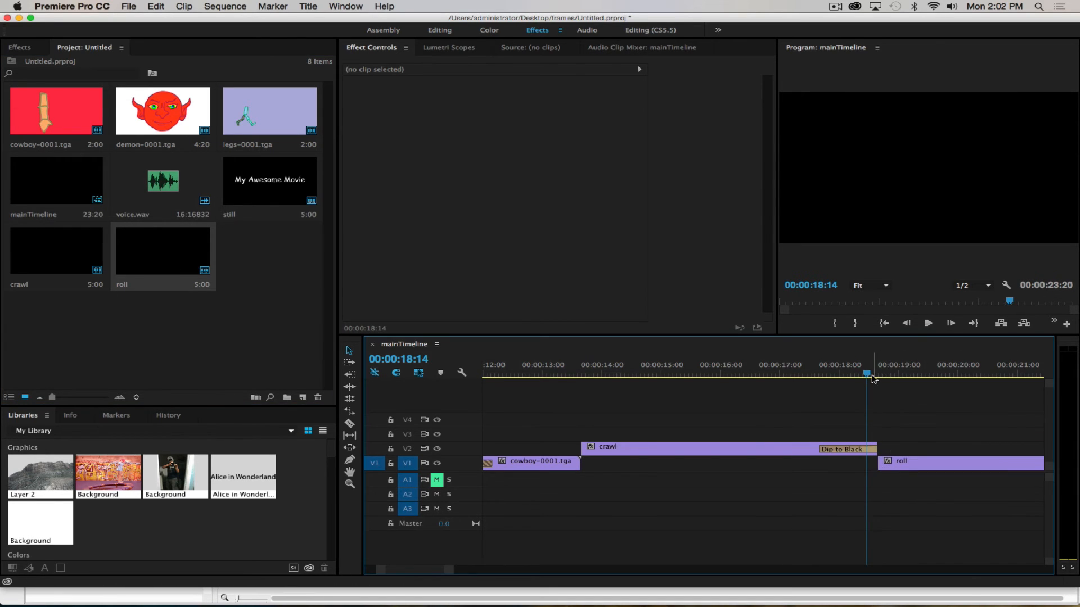
drag(869, 376, 728, 365)
key(space)
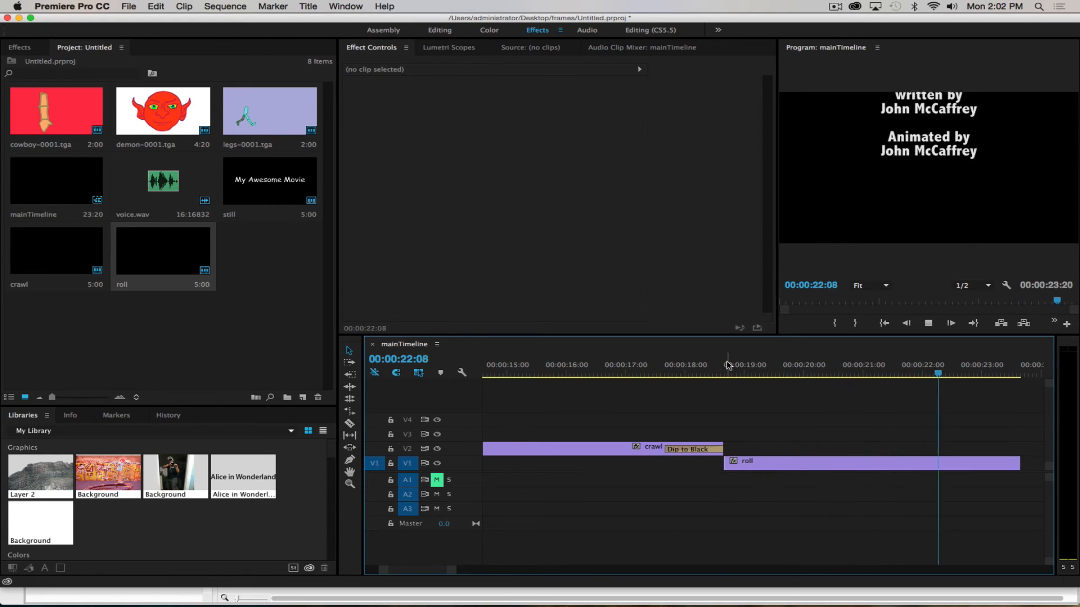
key(space)
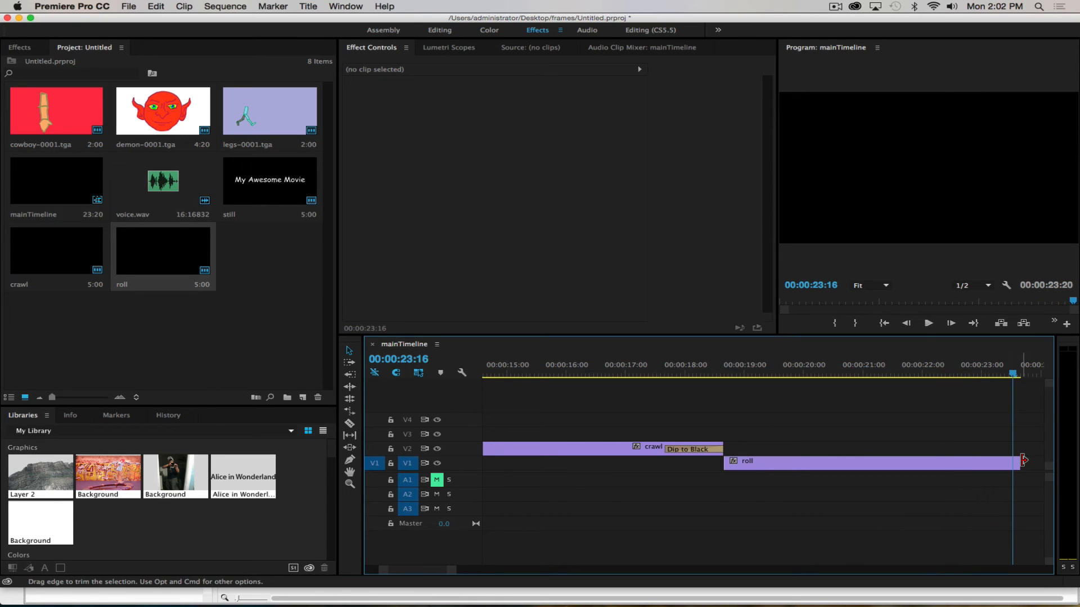
Step: Trim the end of the roll clip back so mainTimeline ends at 00:00:19:21, previewing the faster credits
drag(1022, 461, 851, 463)
drag(713, 372, 716, 372)
key(space)
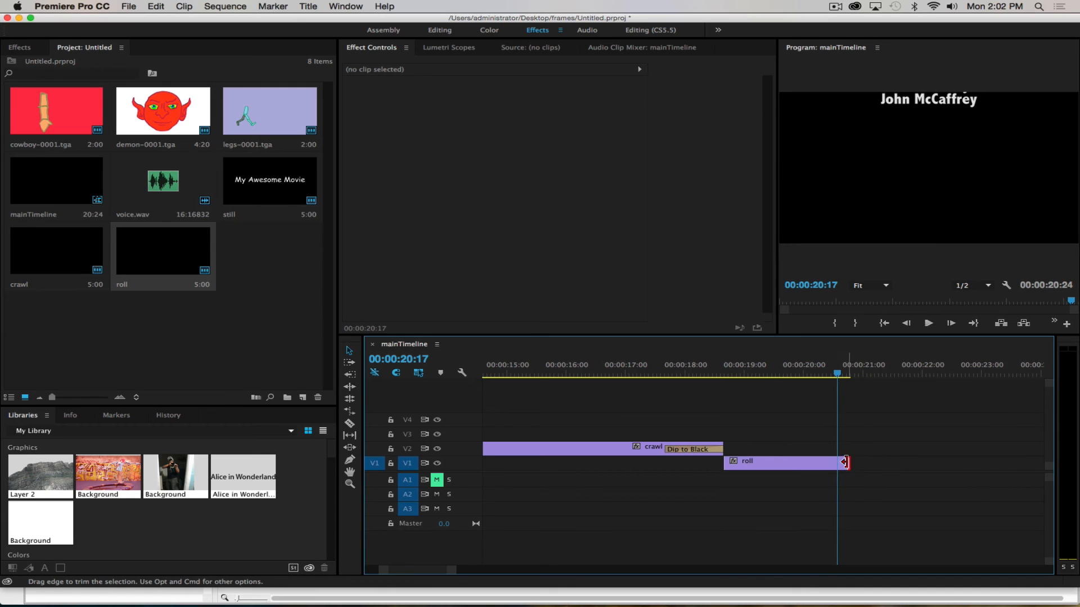
drag(848, 463, 782, 460)
click(719, 374)
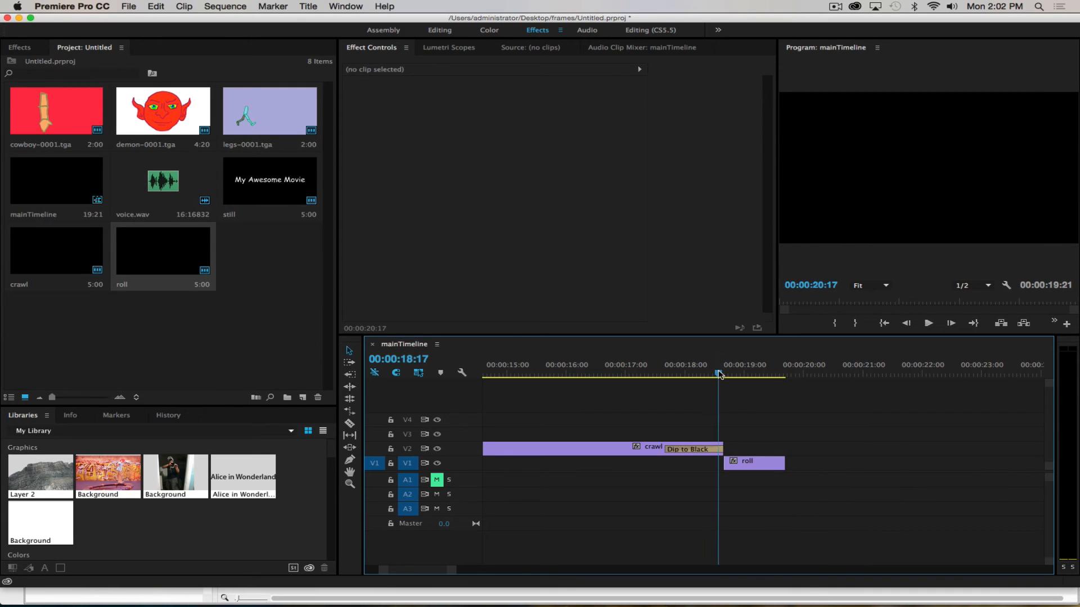
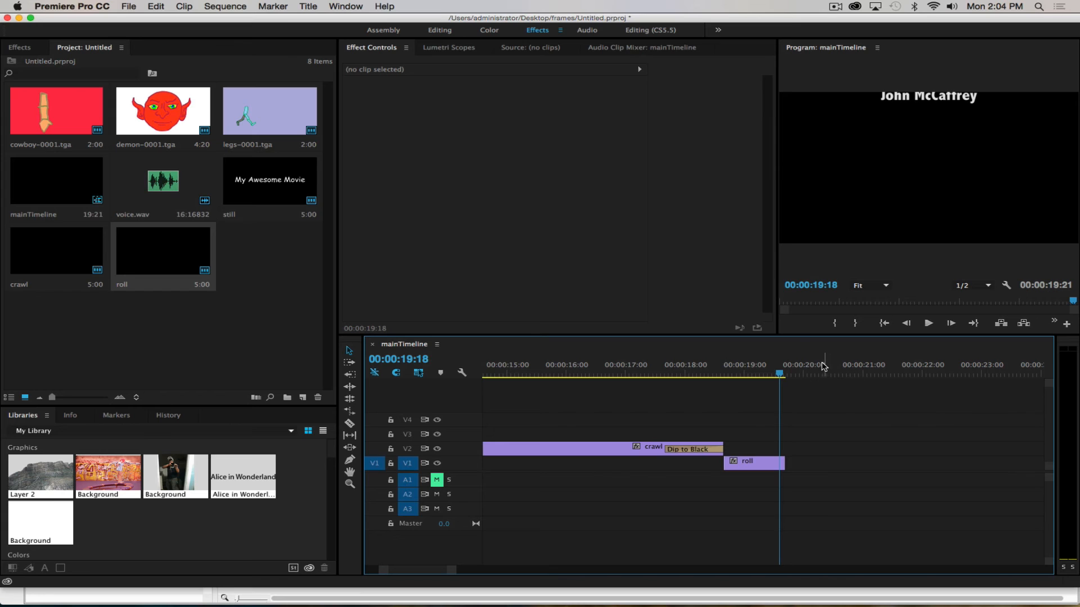
drag(782, 378, 734, 368)
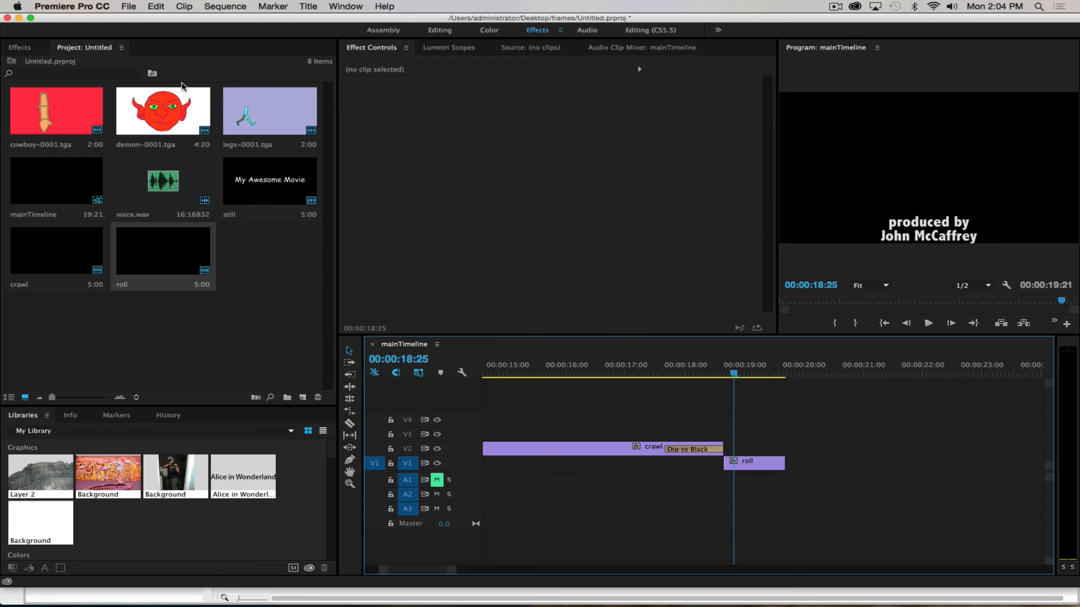
Step: Try to start a media export with the project bin active and no item selected
click(55, 182)
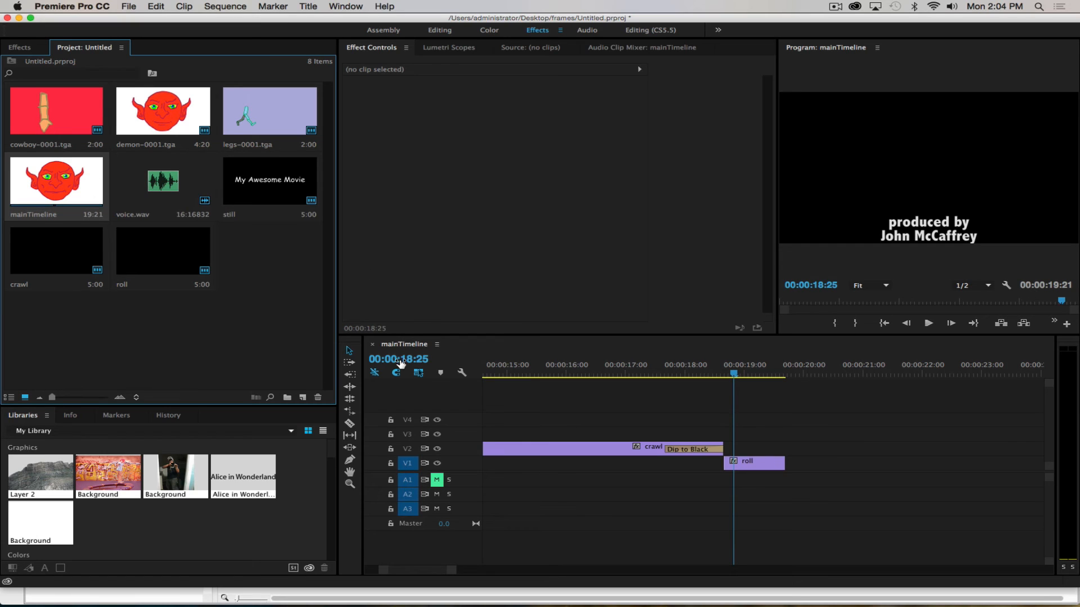
click(495, 364)
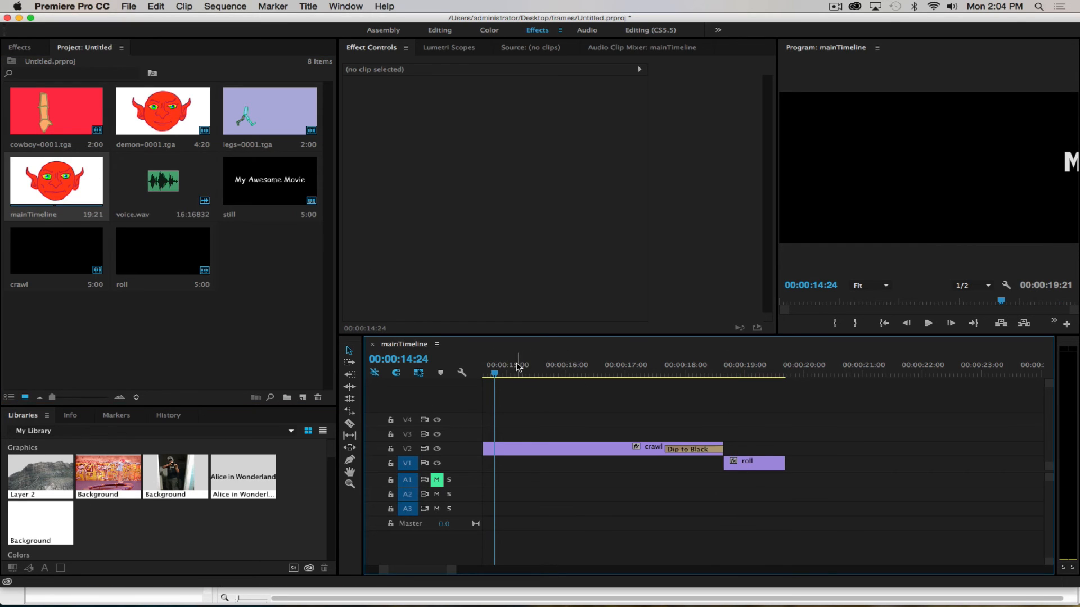
click(242, 335)
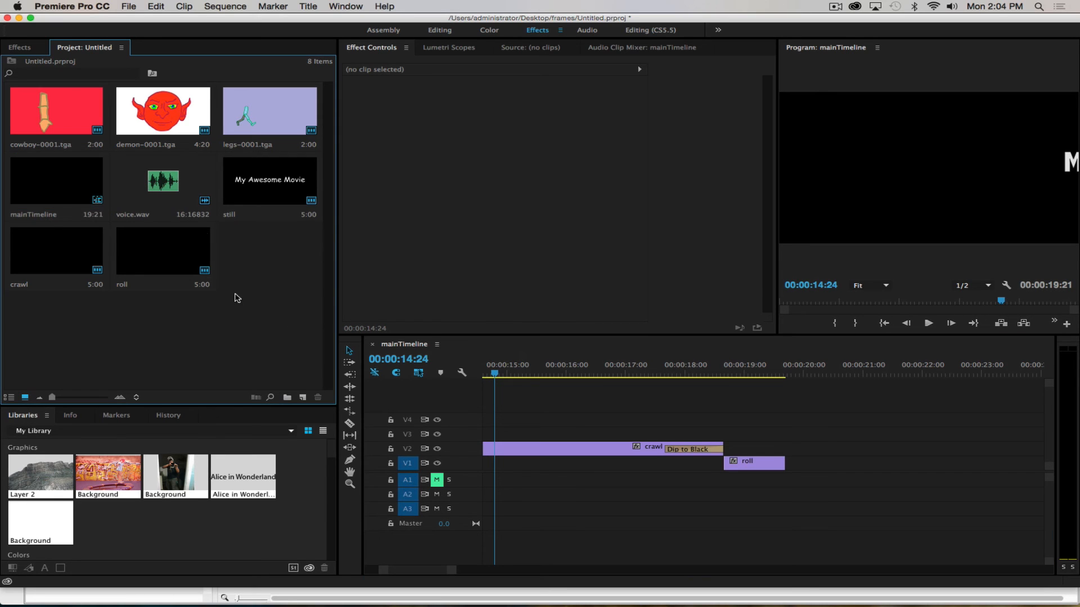
click(116, 5)
mouse_move(119, 6)
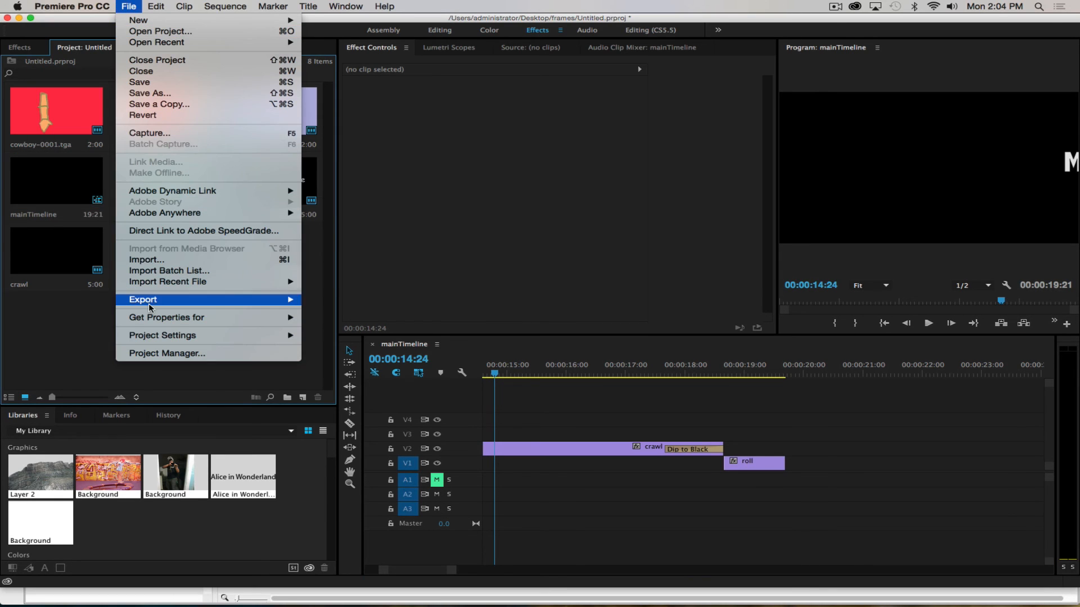
mouse_move(153, 301)
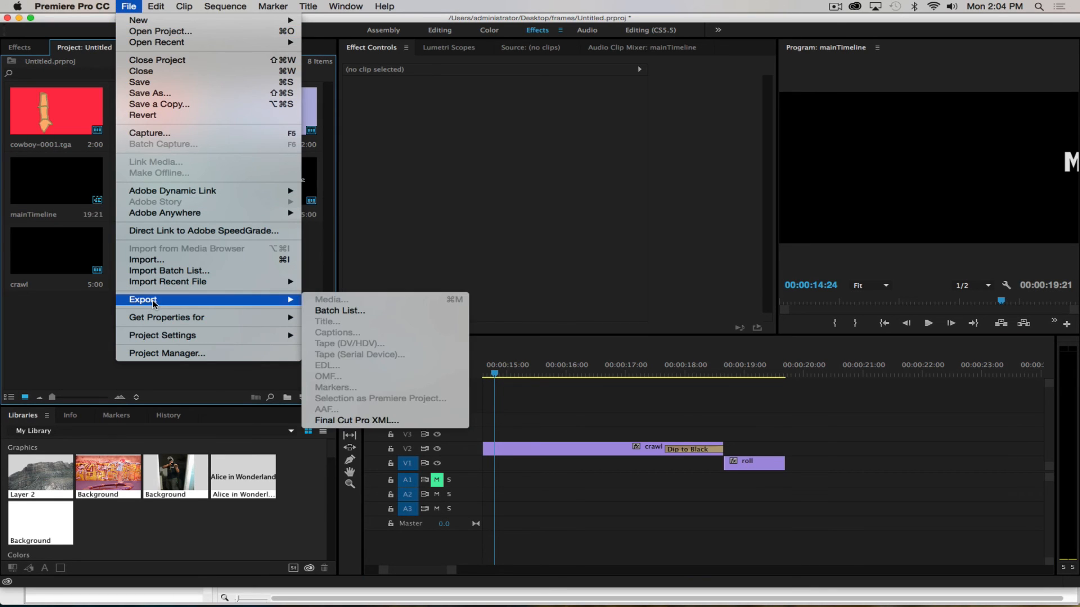
click(430, 298)
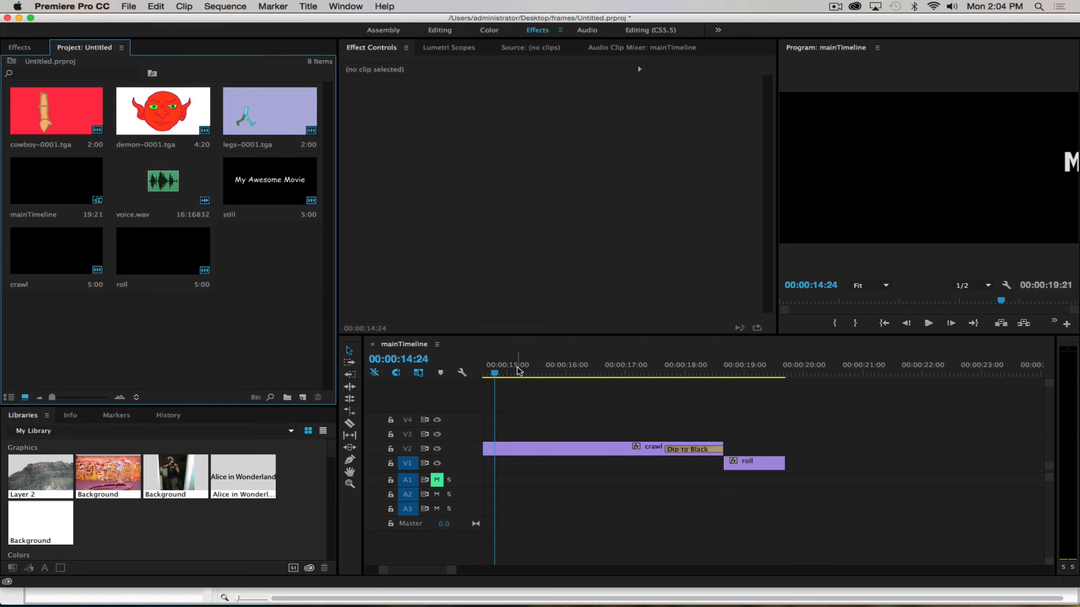
Step: Make the mainTimeline sequence active and open its media export settings
click(517, 370)
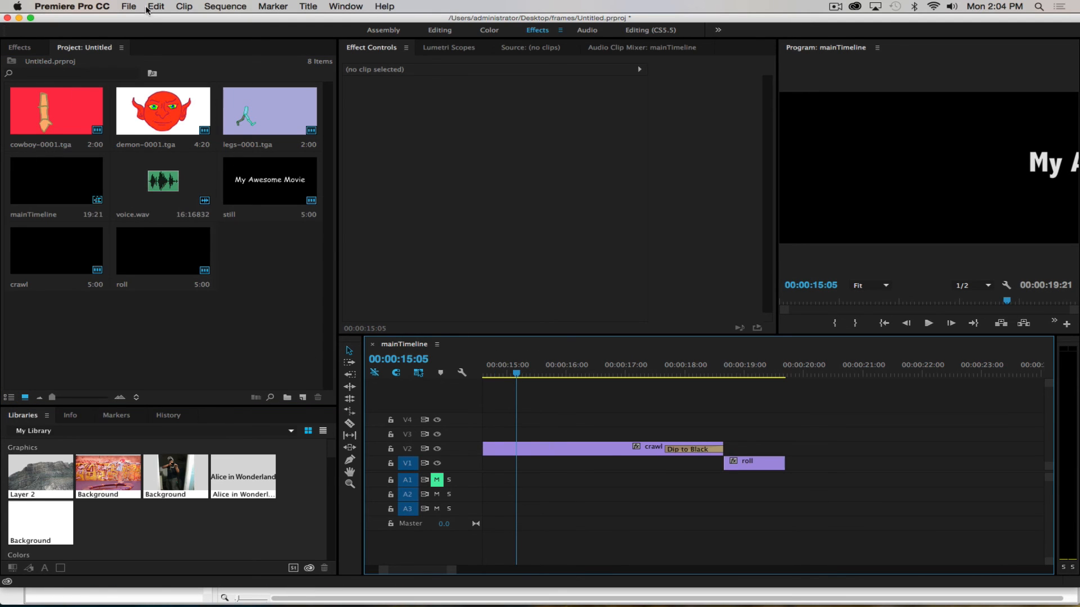
click(128, 6)
click(131, 90)
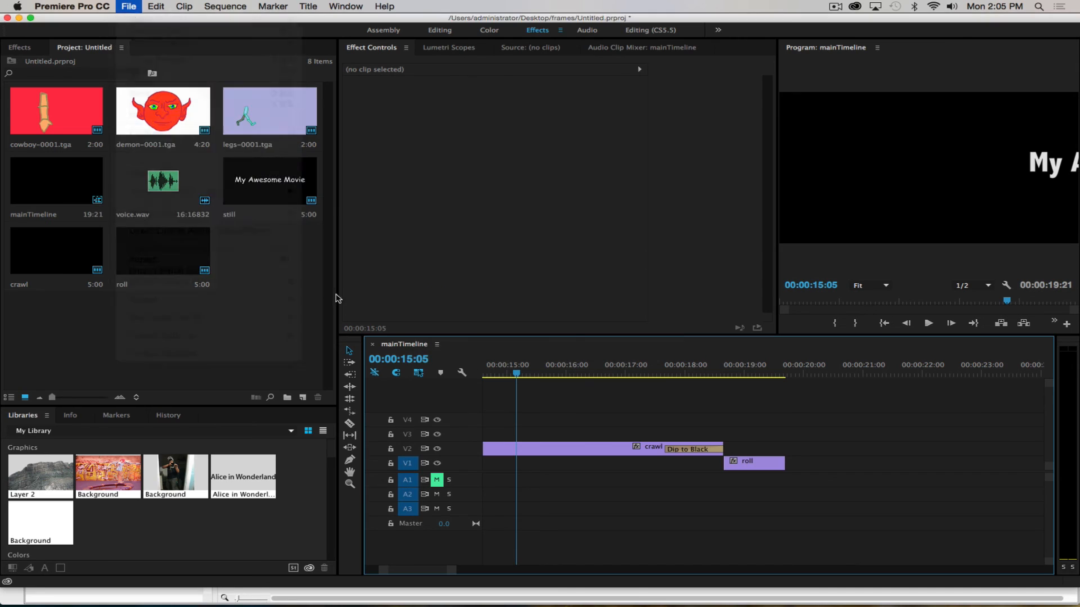
click(681, 414)
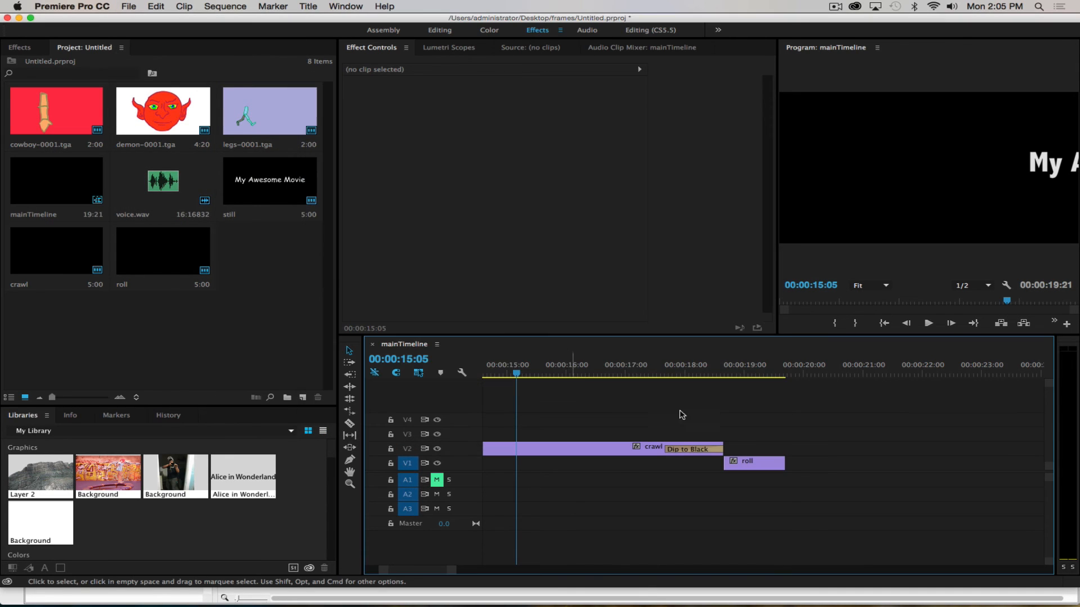
click(129, 6)
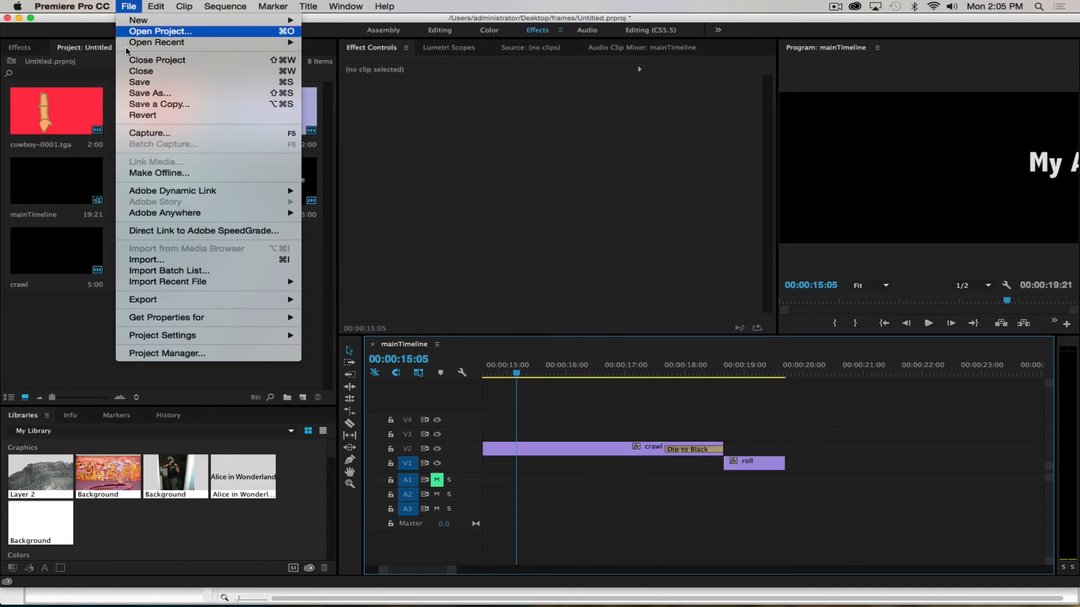
mouse_move(225, 299)
click(345, 301)
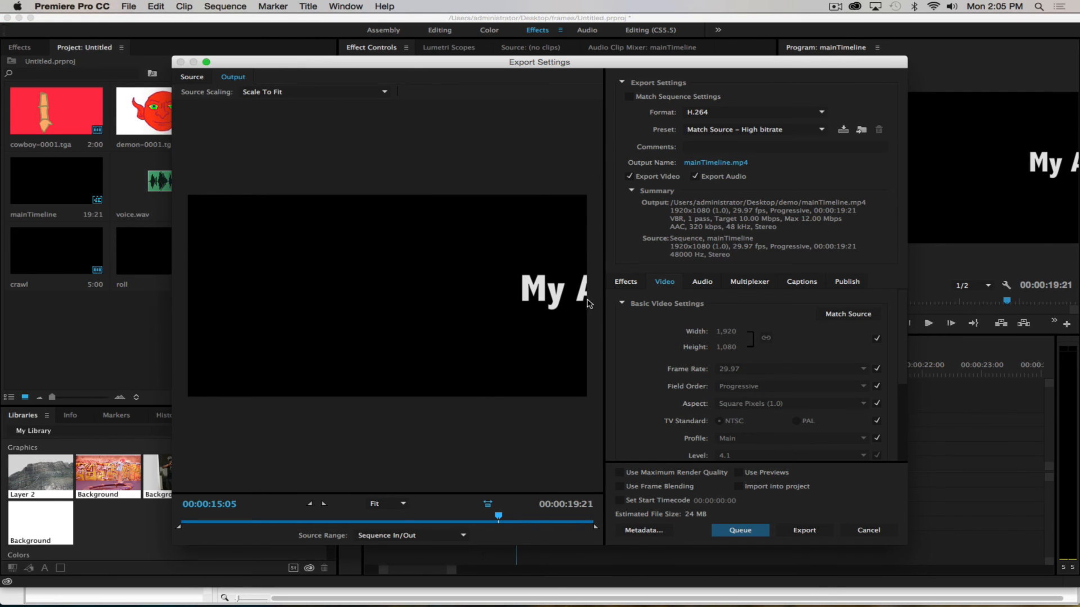
Step: Try QuickTime as the export format and return the format to H.264
click(746, 116)
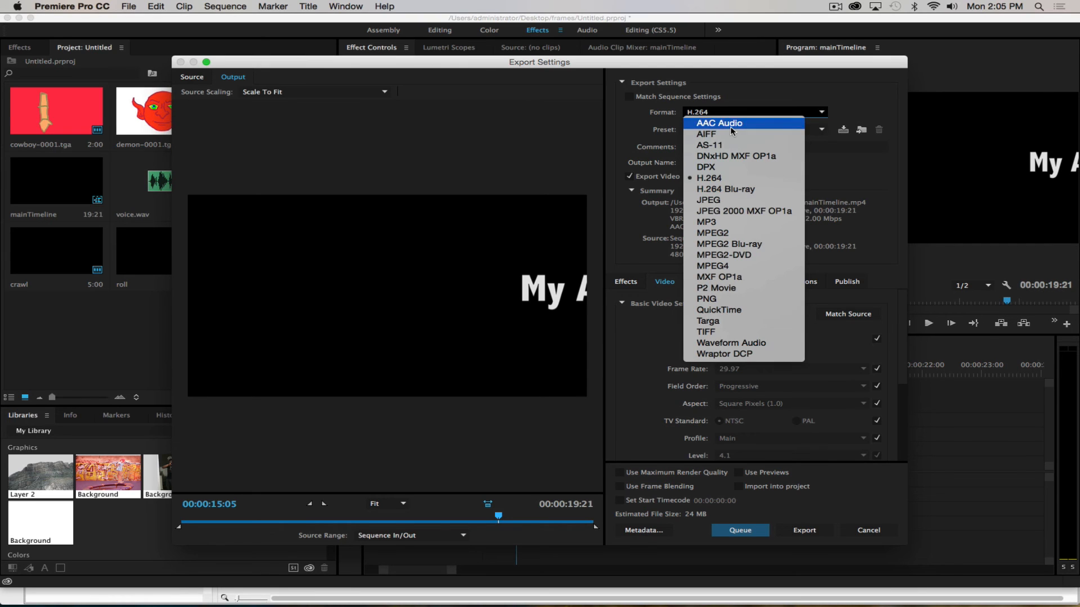
click(720, 310)
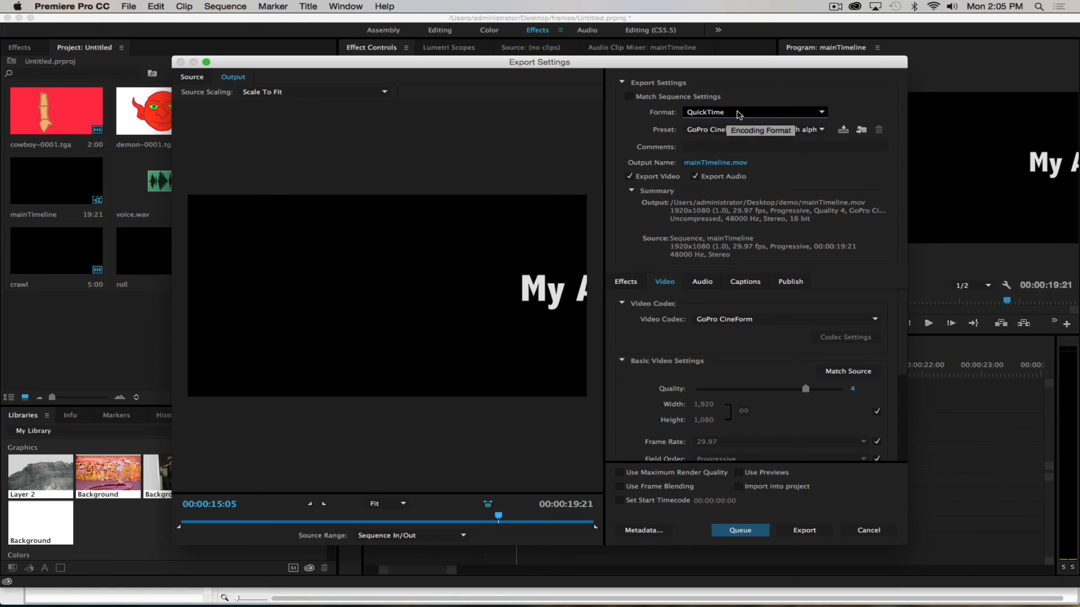
click(739, 114)
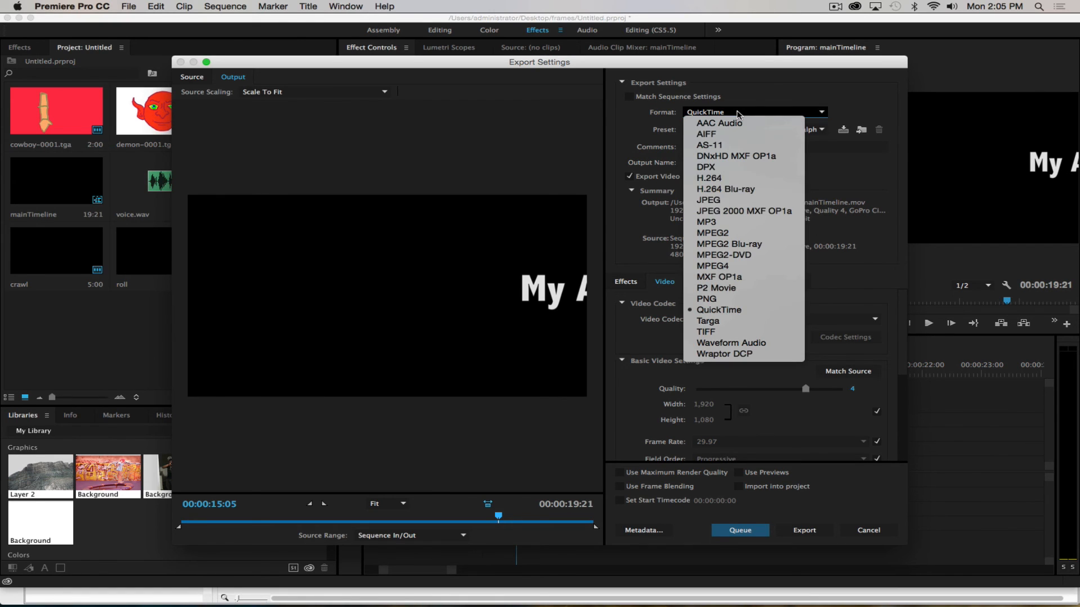
click(715, 179)
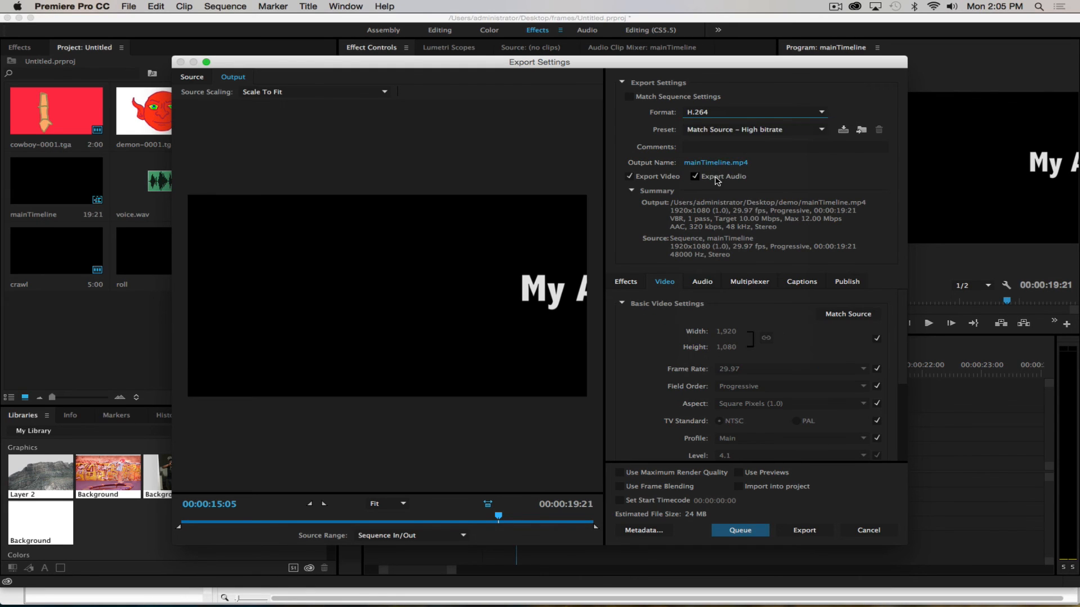
Step: Choose the Vimeo 1080p HD preset for the H.264 export
click(713, 133)
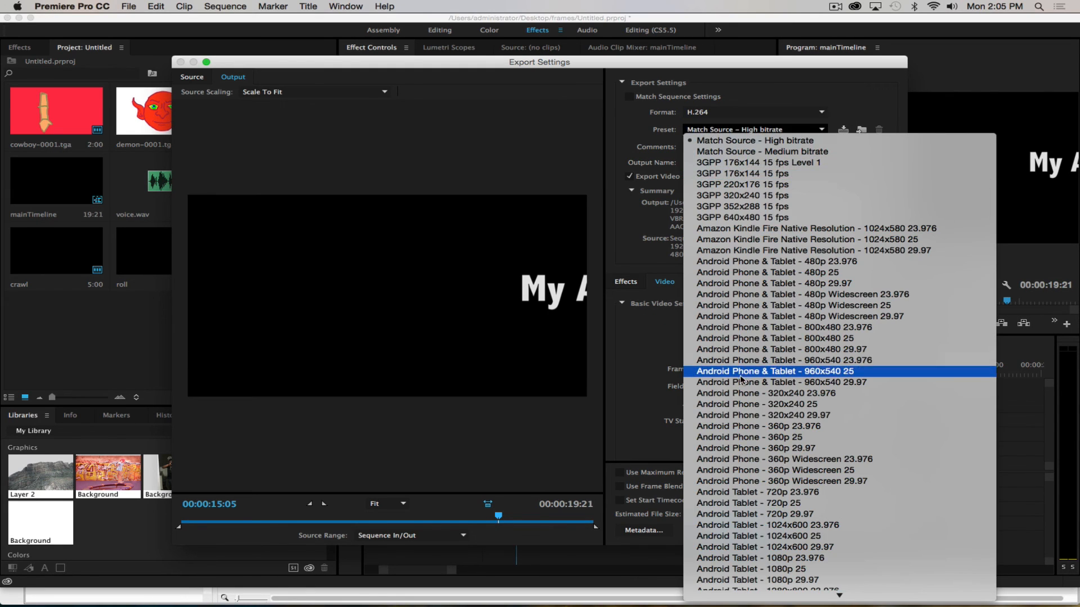
scroll(725, 388, down, 5)
scroll(725, 395, down, 10)
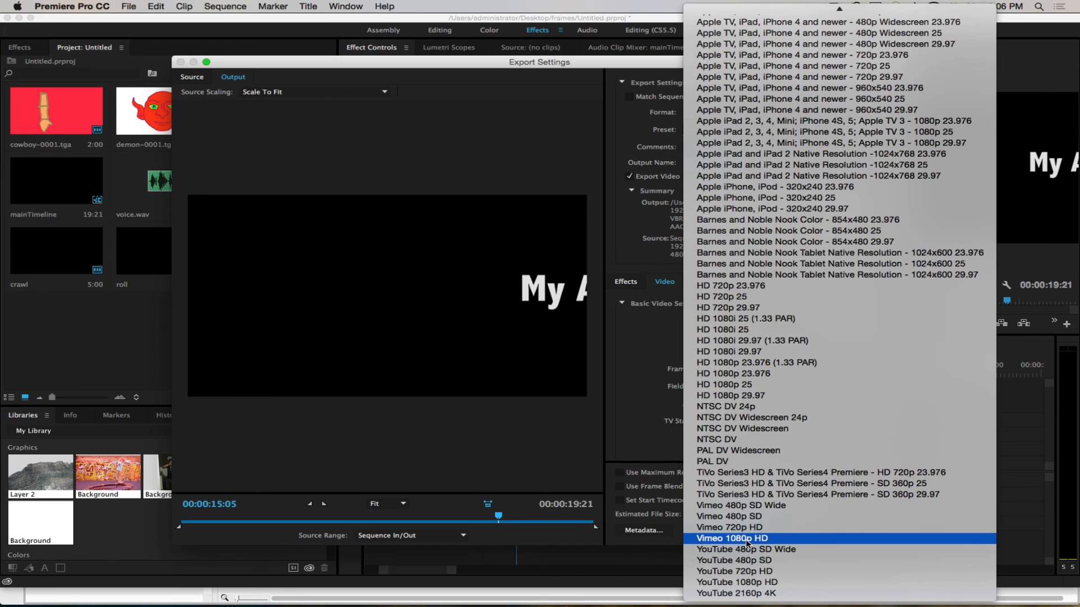
click(747, 539)
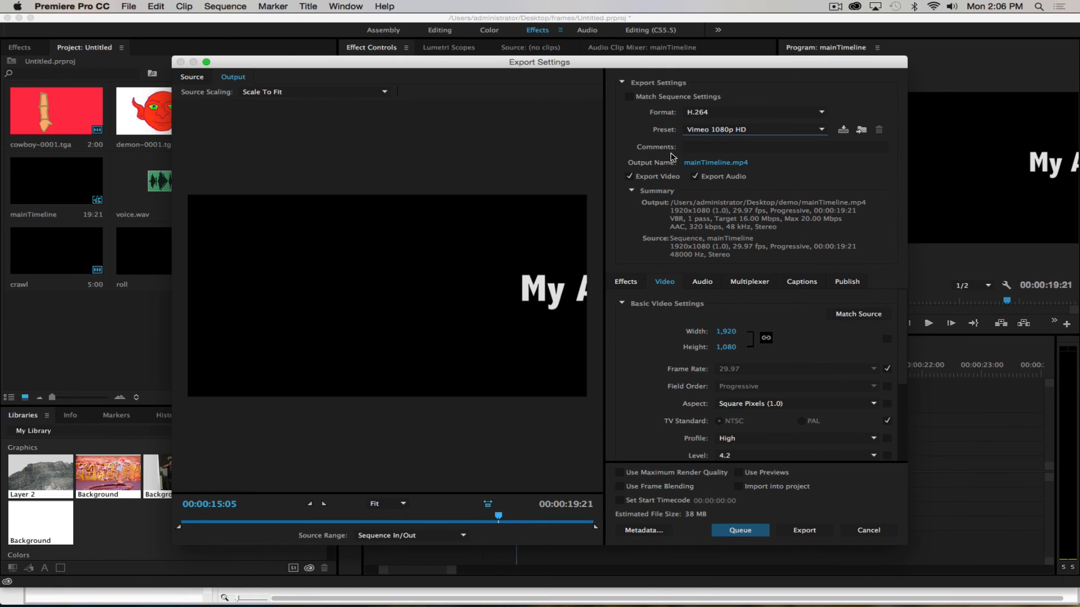
Step: Set the output to mainTimeline.mp4 in the Desktop frames folder and export it with video and audio
click(710, 164)
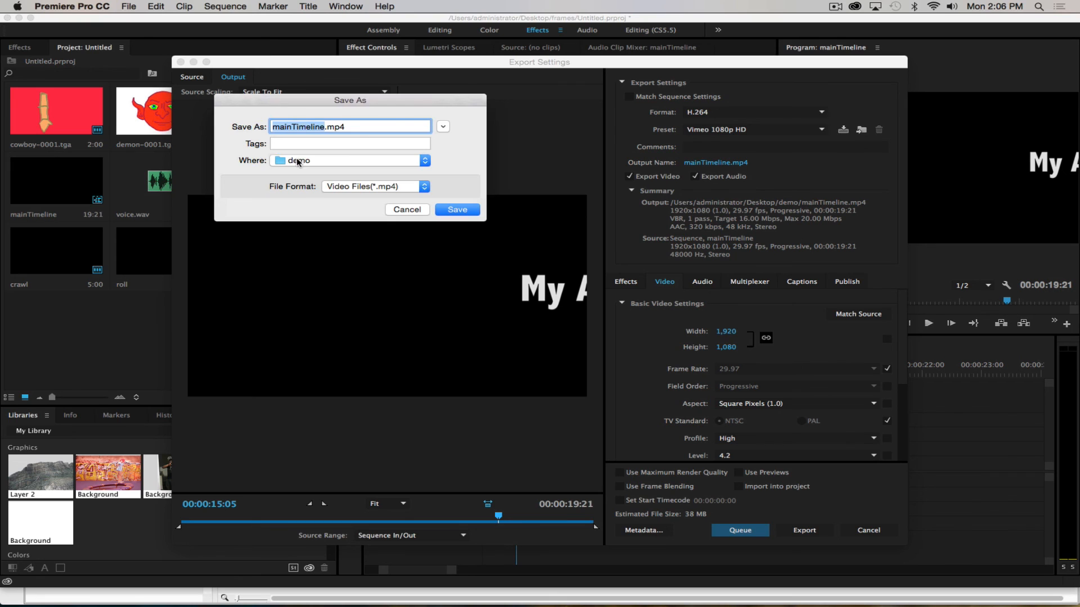
click(298, 160)
click(221, 102)
click(443, 127)
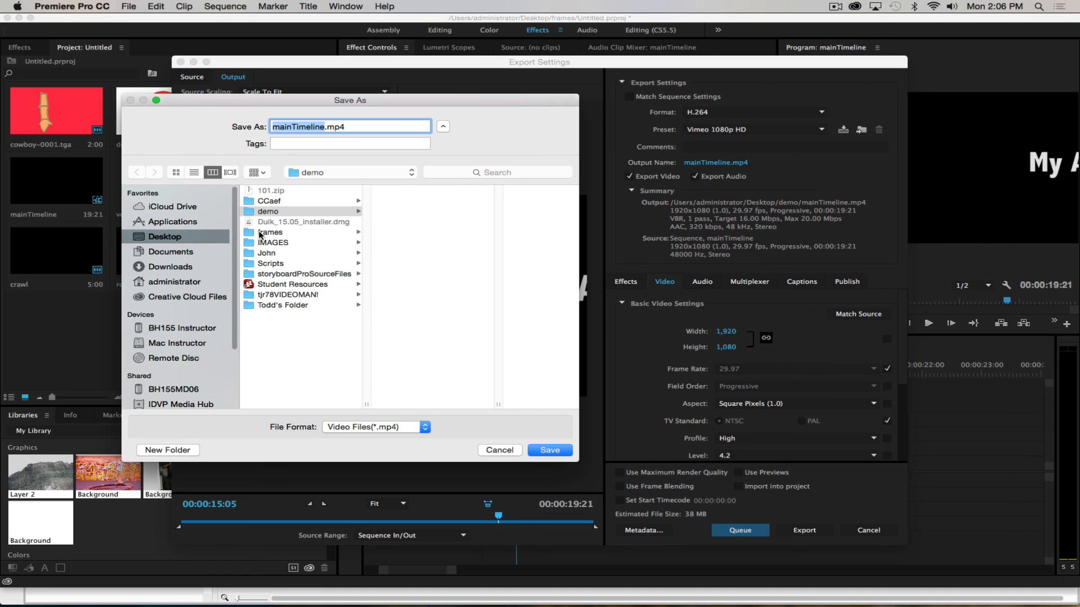
click(262, 233)
scroll(405, 315, down, 20)
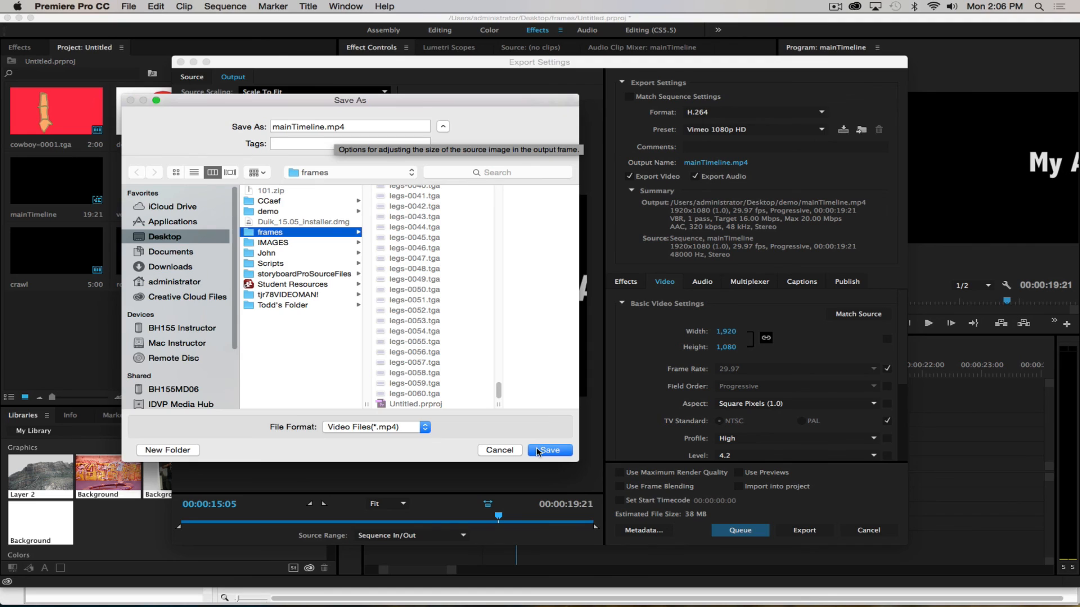
click(537, 450)
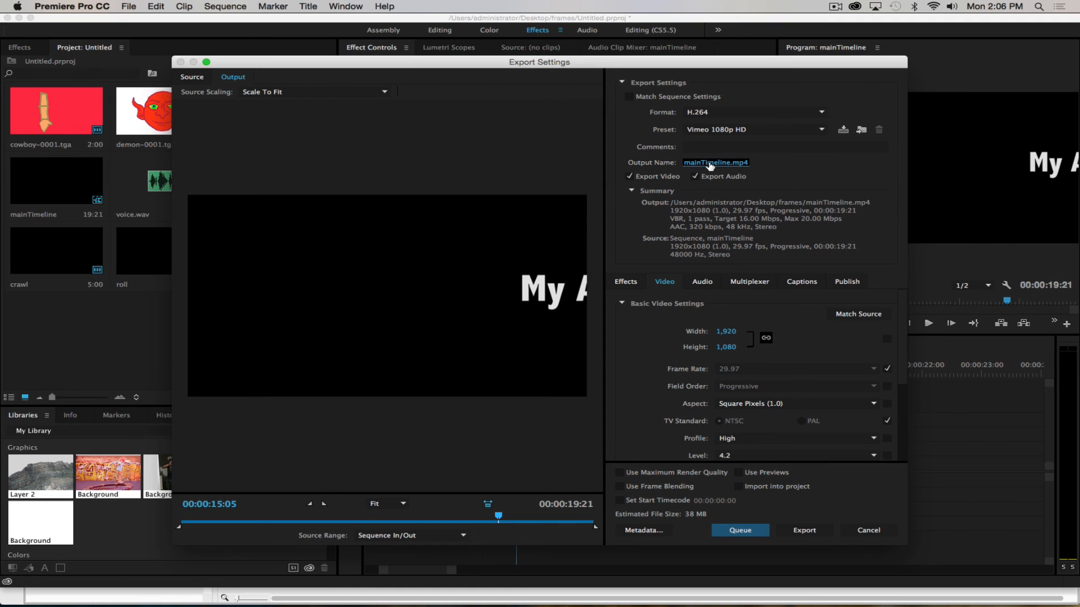
click(695, 177)
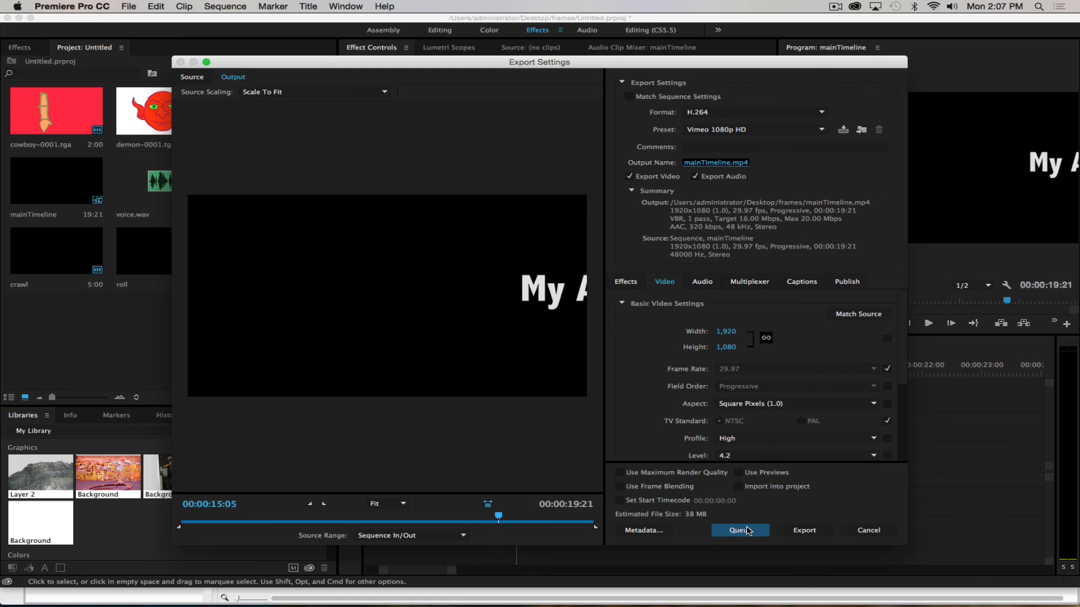
click(790, 534)
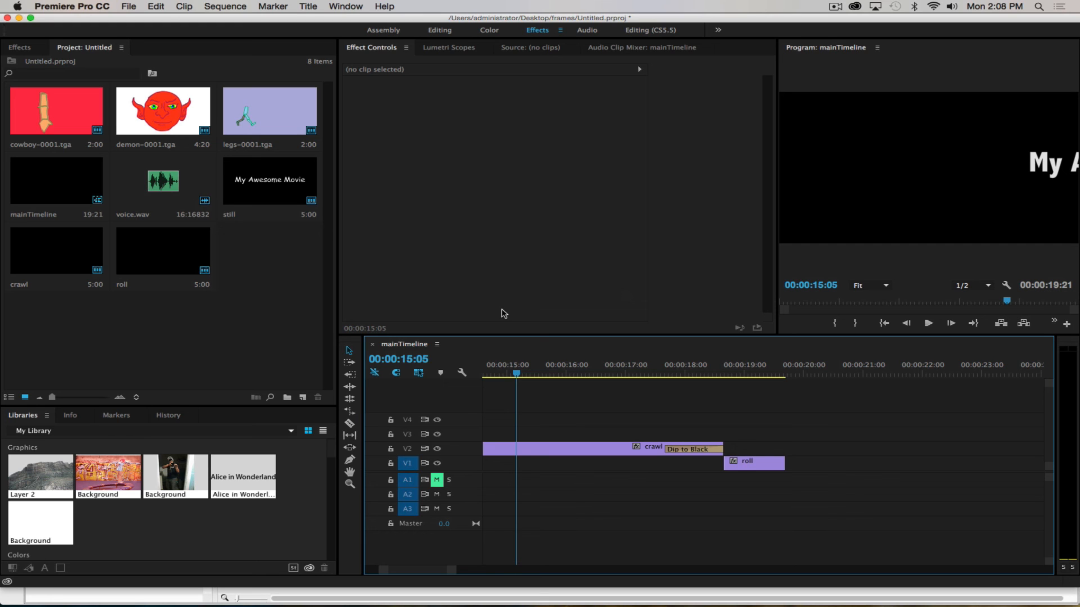
Step: Switch to Finder and locate the exported mainTimeline.mp4 in the Desktop frames folder
mouse_move(276, 606)
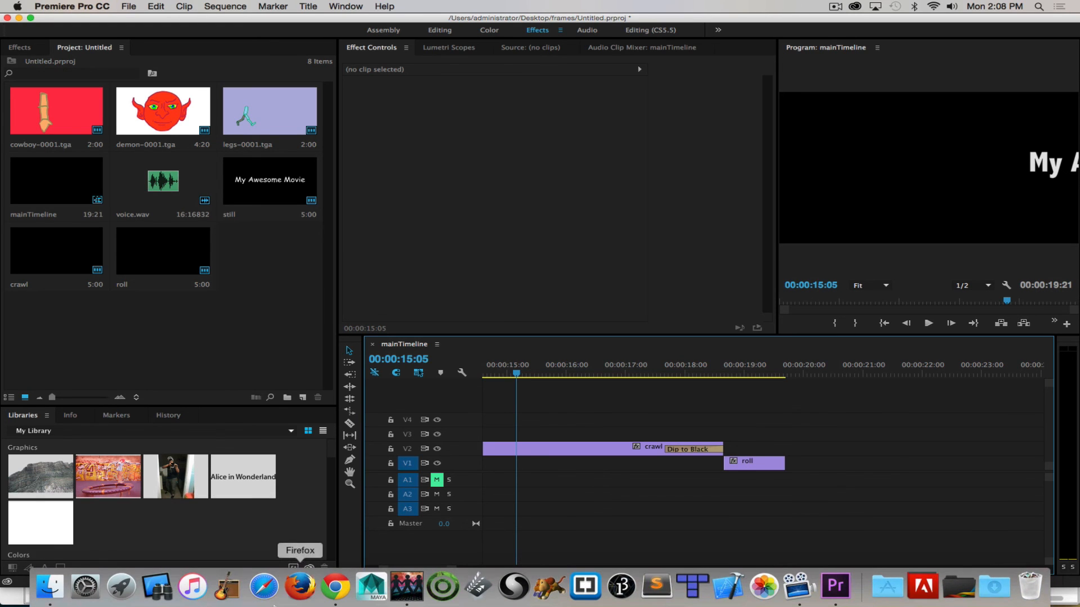
click(50, 587)
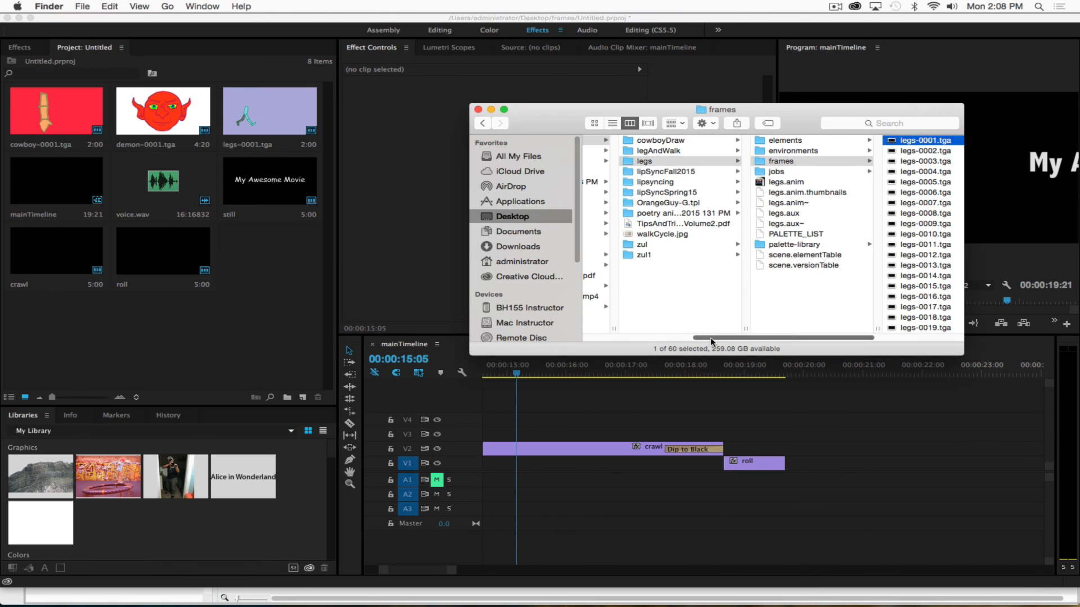
click(509, 217)
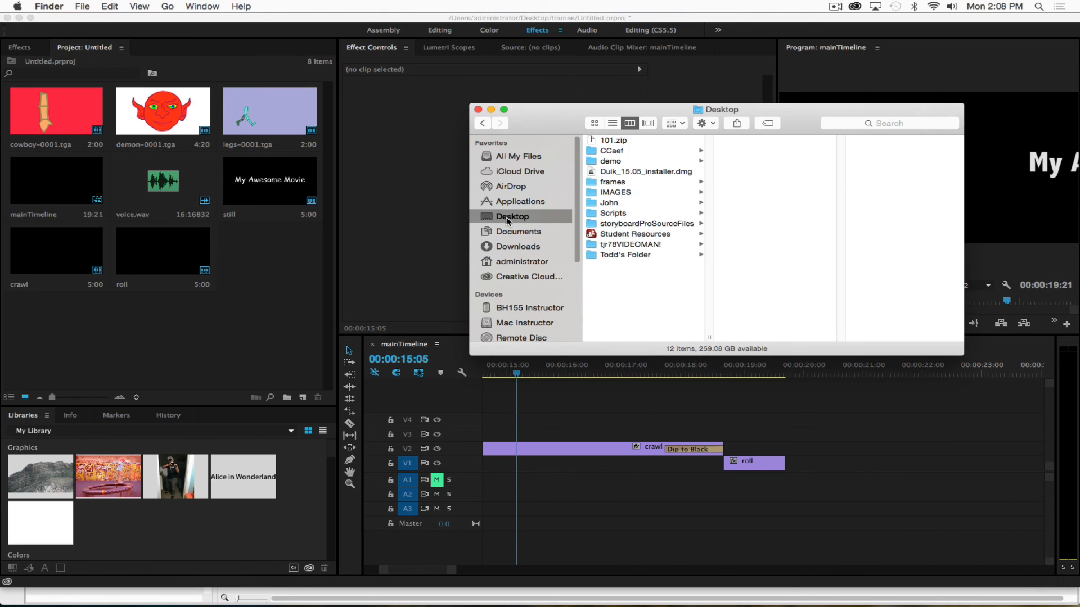
click(608, 183)
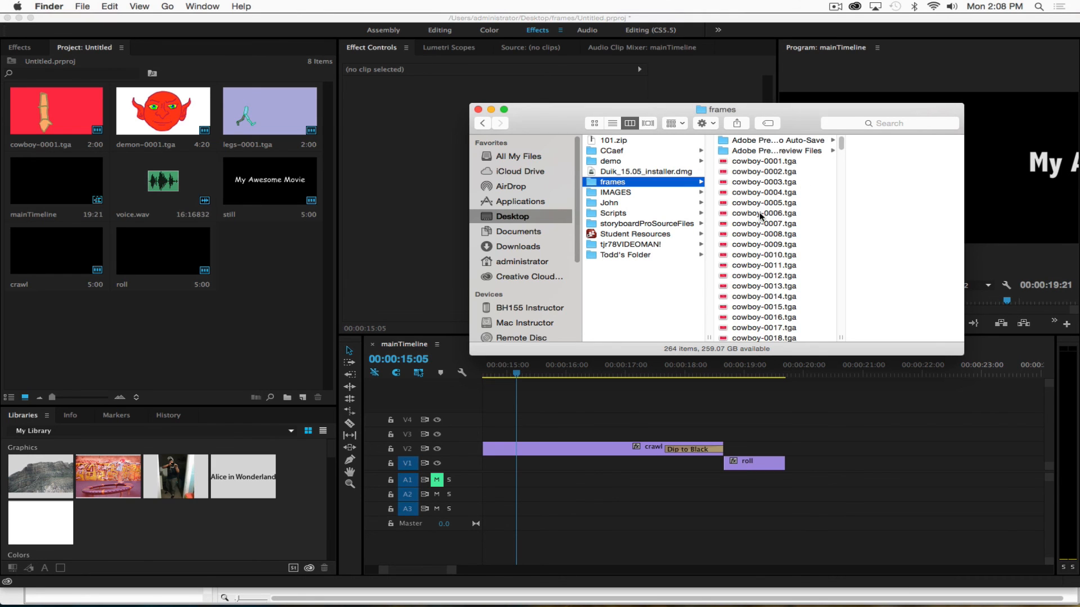
scroll(761, 216, down, 20)
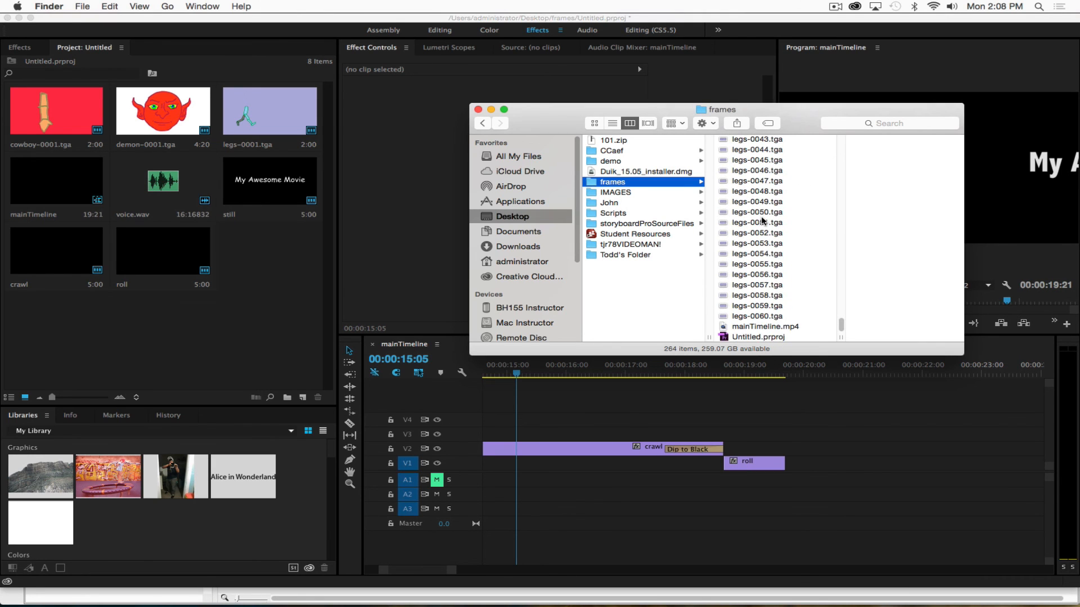
click(755, 328)
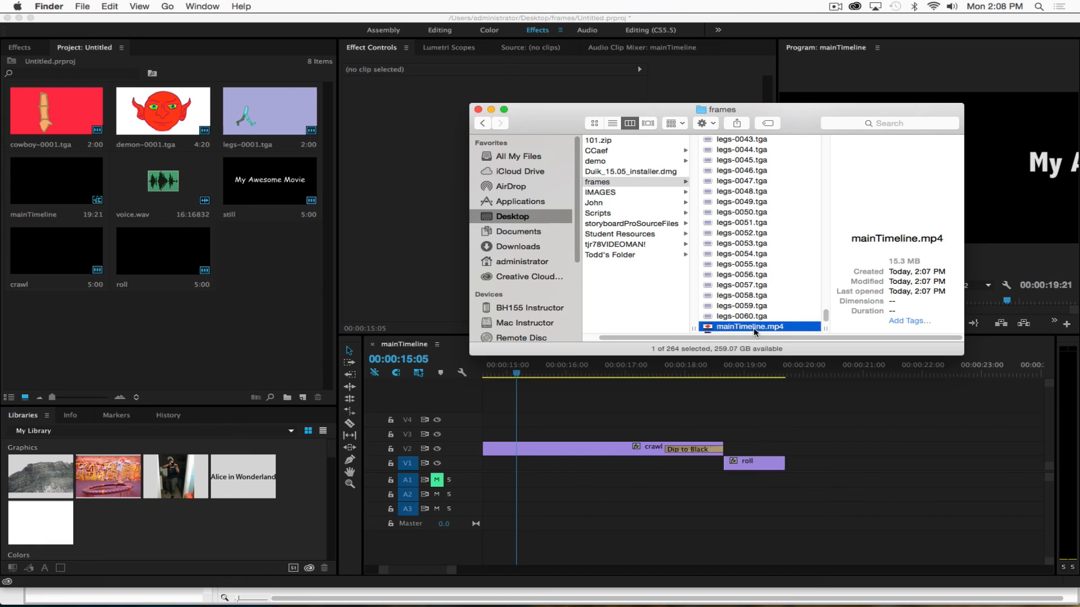
Step: Open mainTimeline.mp4 in QuickTime Player and play the exported movie from the beginning
double_click(704, 328)
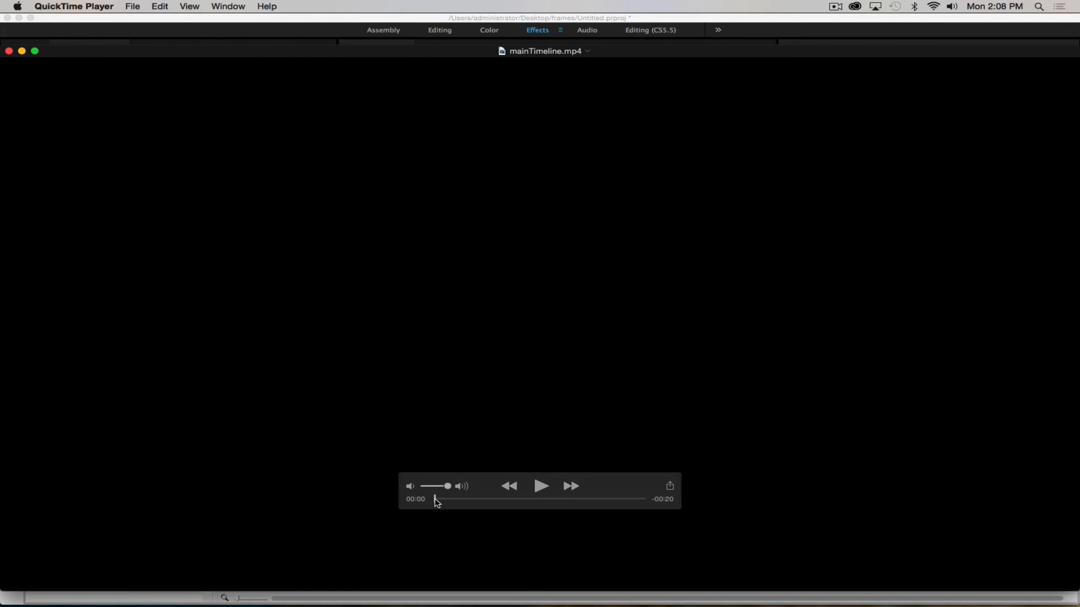
drag(437, 502, 353, 479)
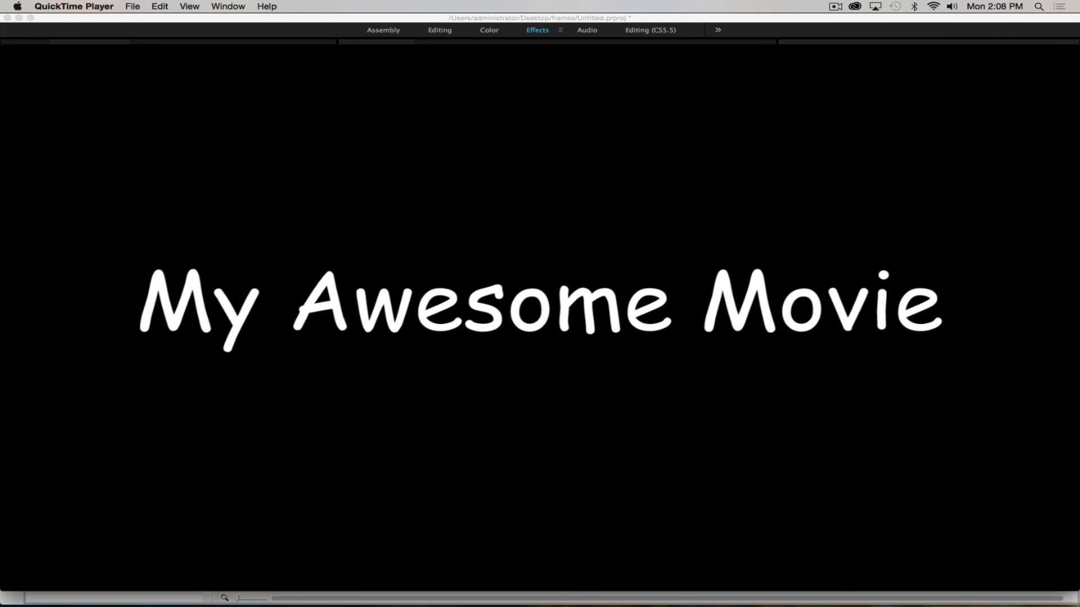
mouse_move(405, 481)
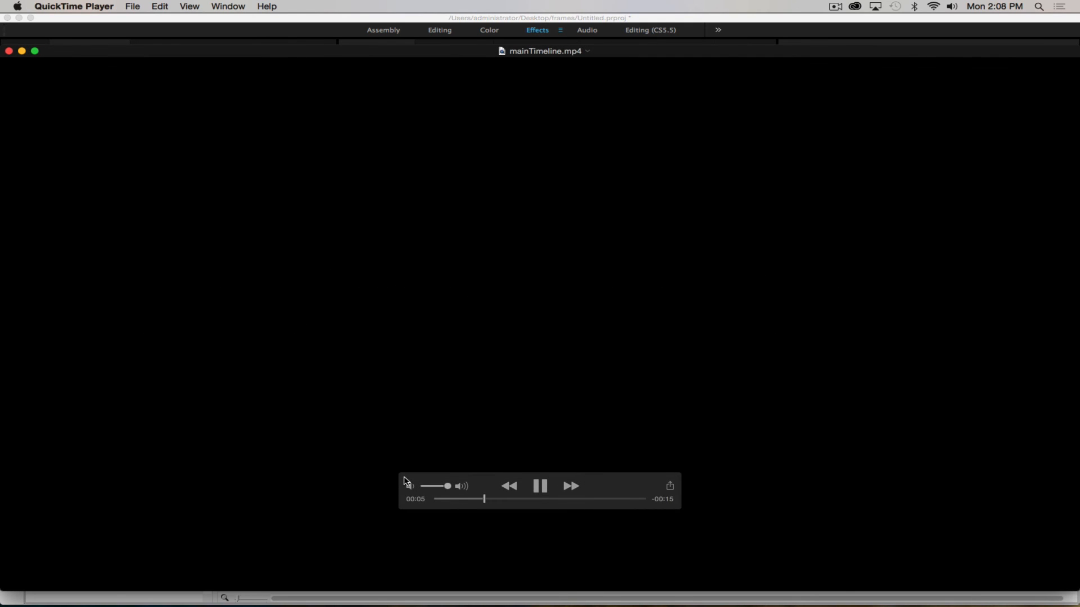